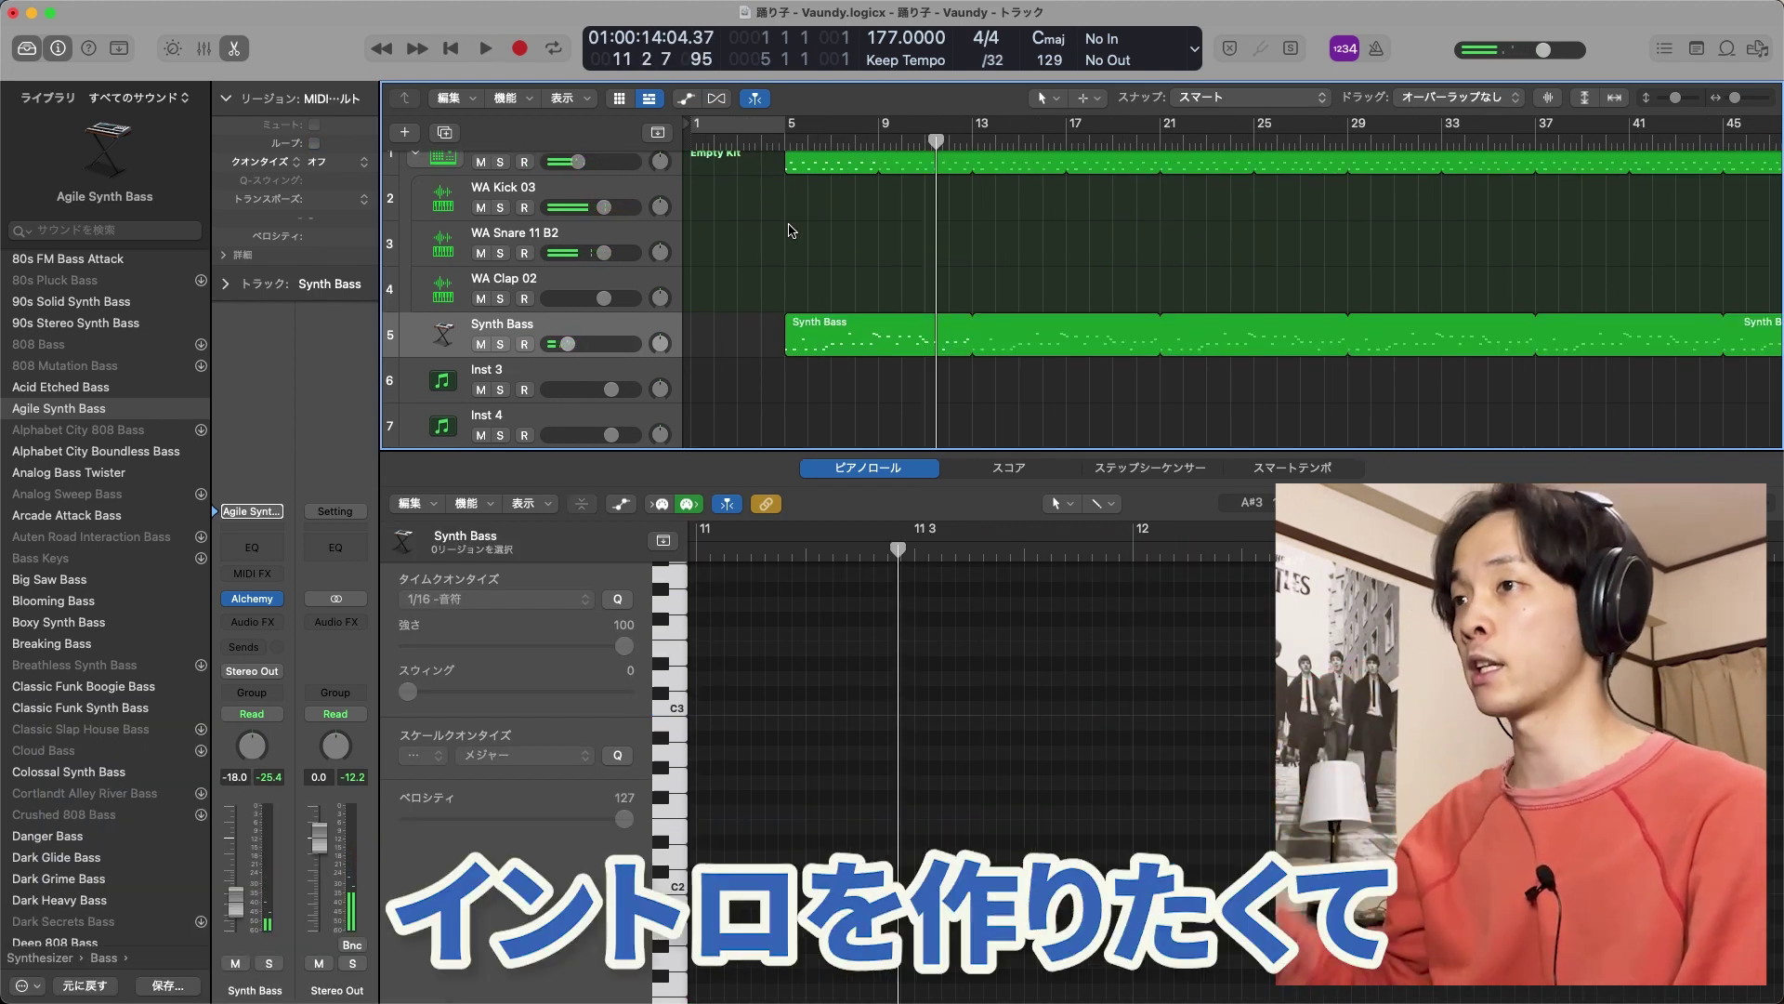
Select the Inst 3 track and audition plucked synth patches, including Artificial Harp, Asian Plucked Strings and Blue Cavern
{"action": "left_click", "coordinate": [436, 401]}
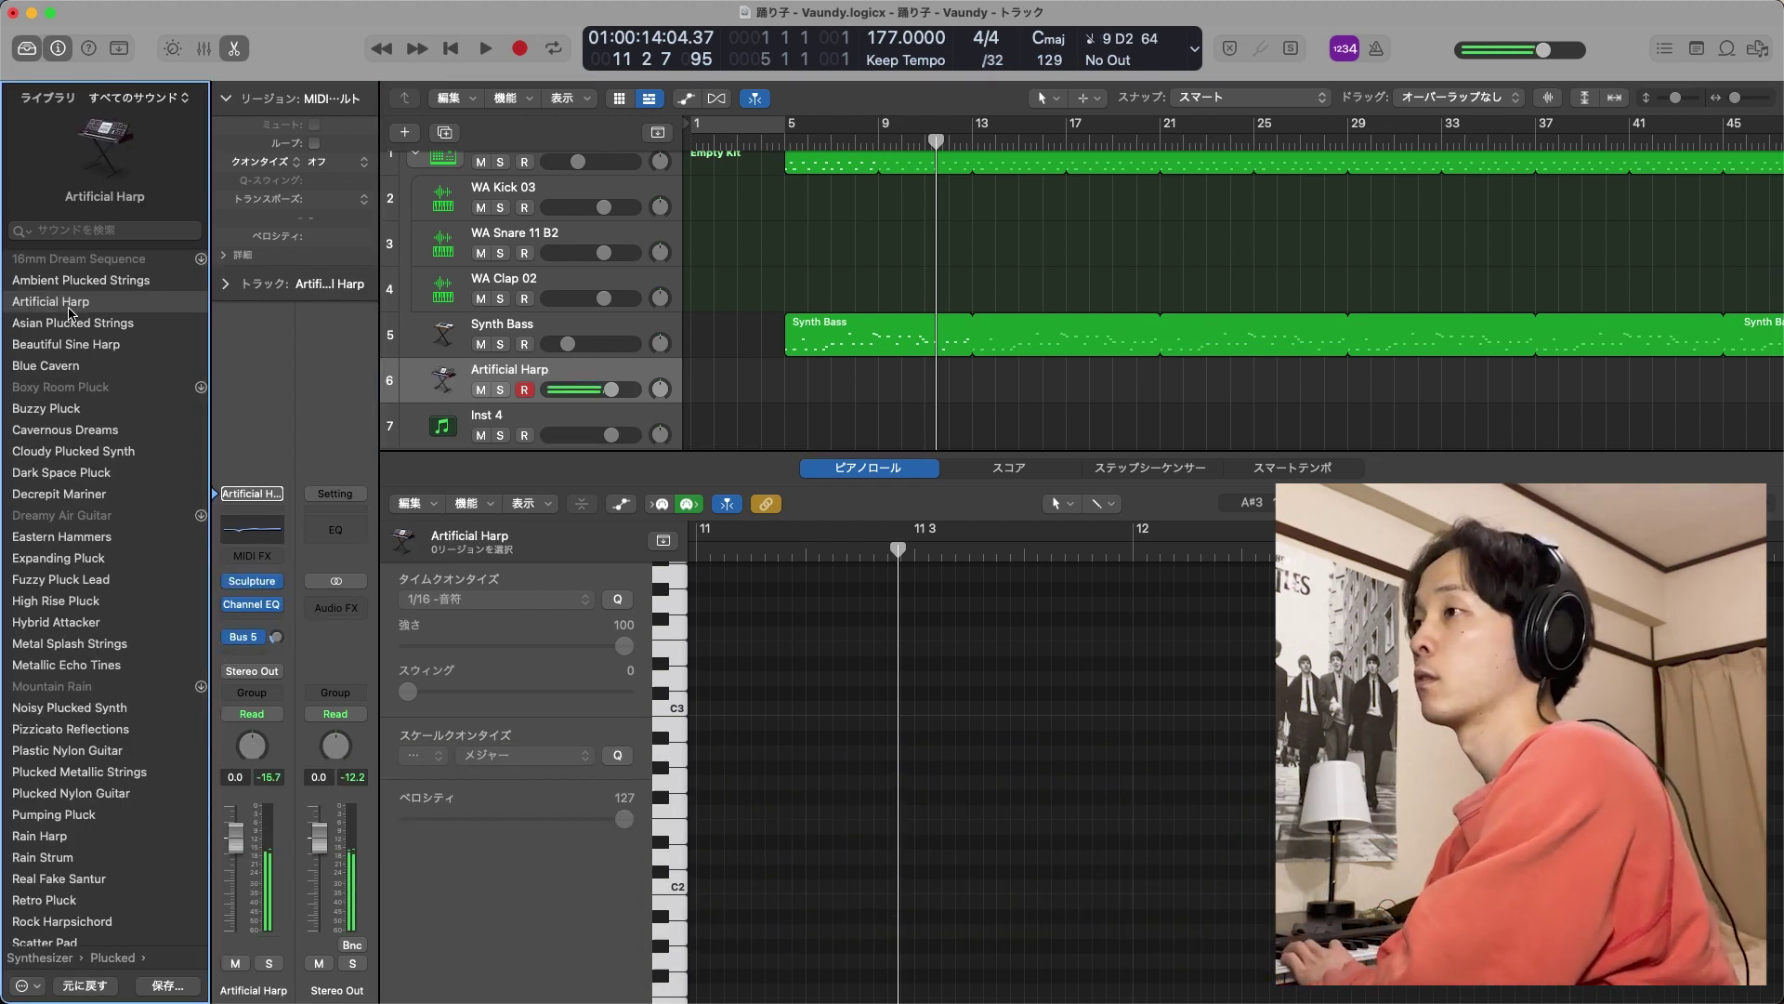
{"action": "key", "text": "Down"}
{"action": "key", "text": "Down"}
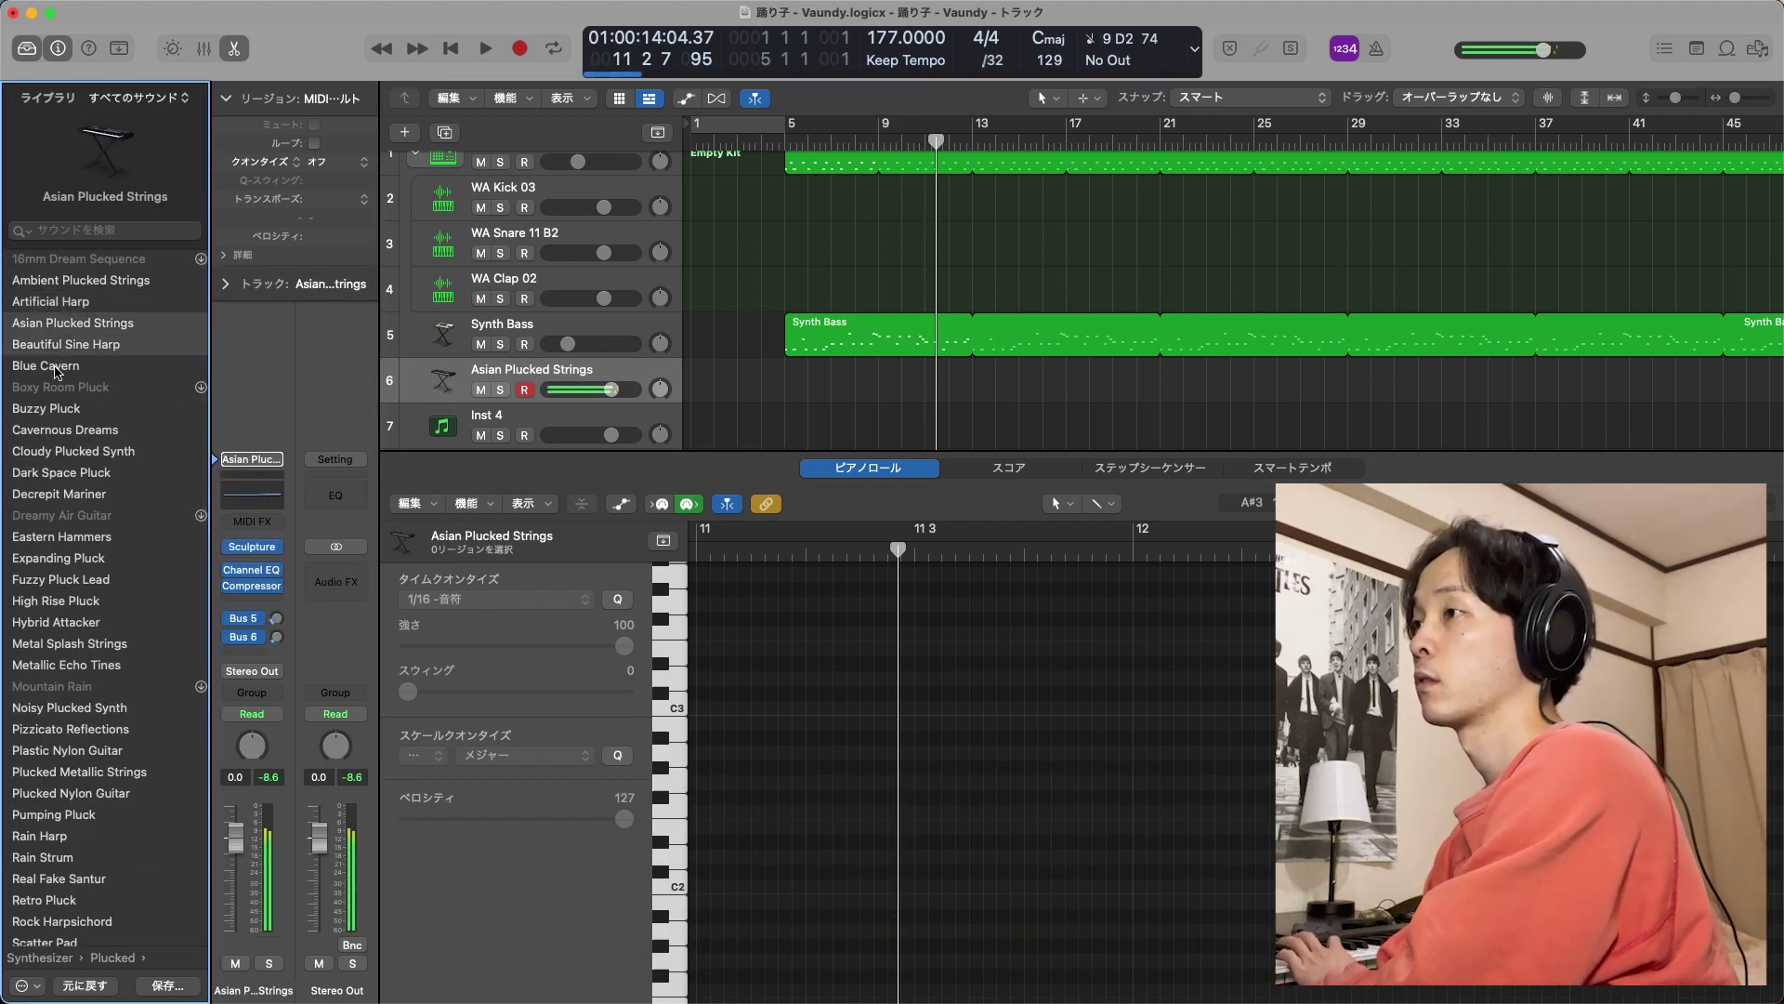
{"action": "key", "text": "Down"}
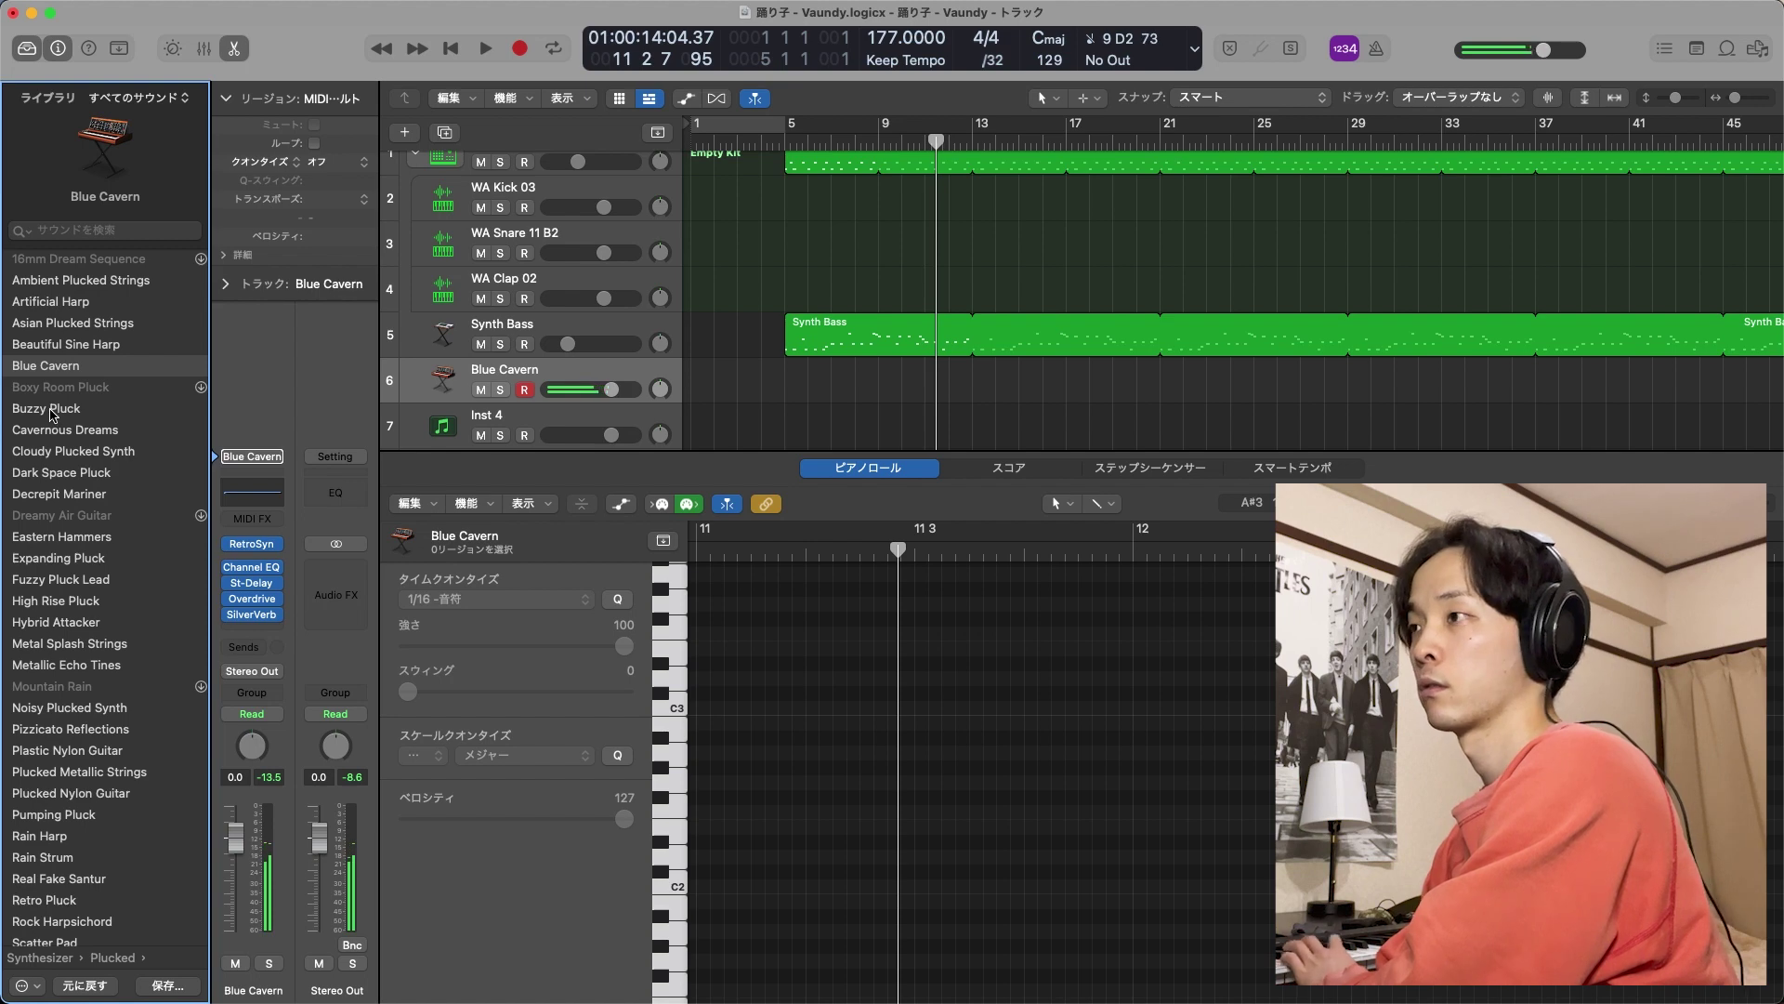
Audition further plucked patches on track 6, including Dark Space Pluck and Eastern Hammers
{"action": "left_click", "coordinate": [56, 451]}
{"action": "key", "text": "Down"}
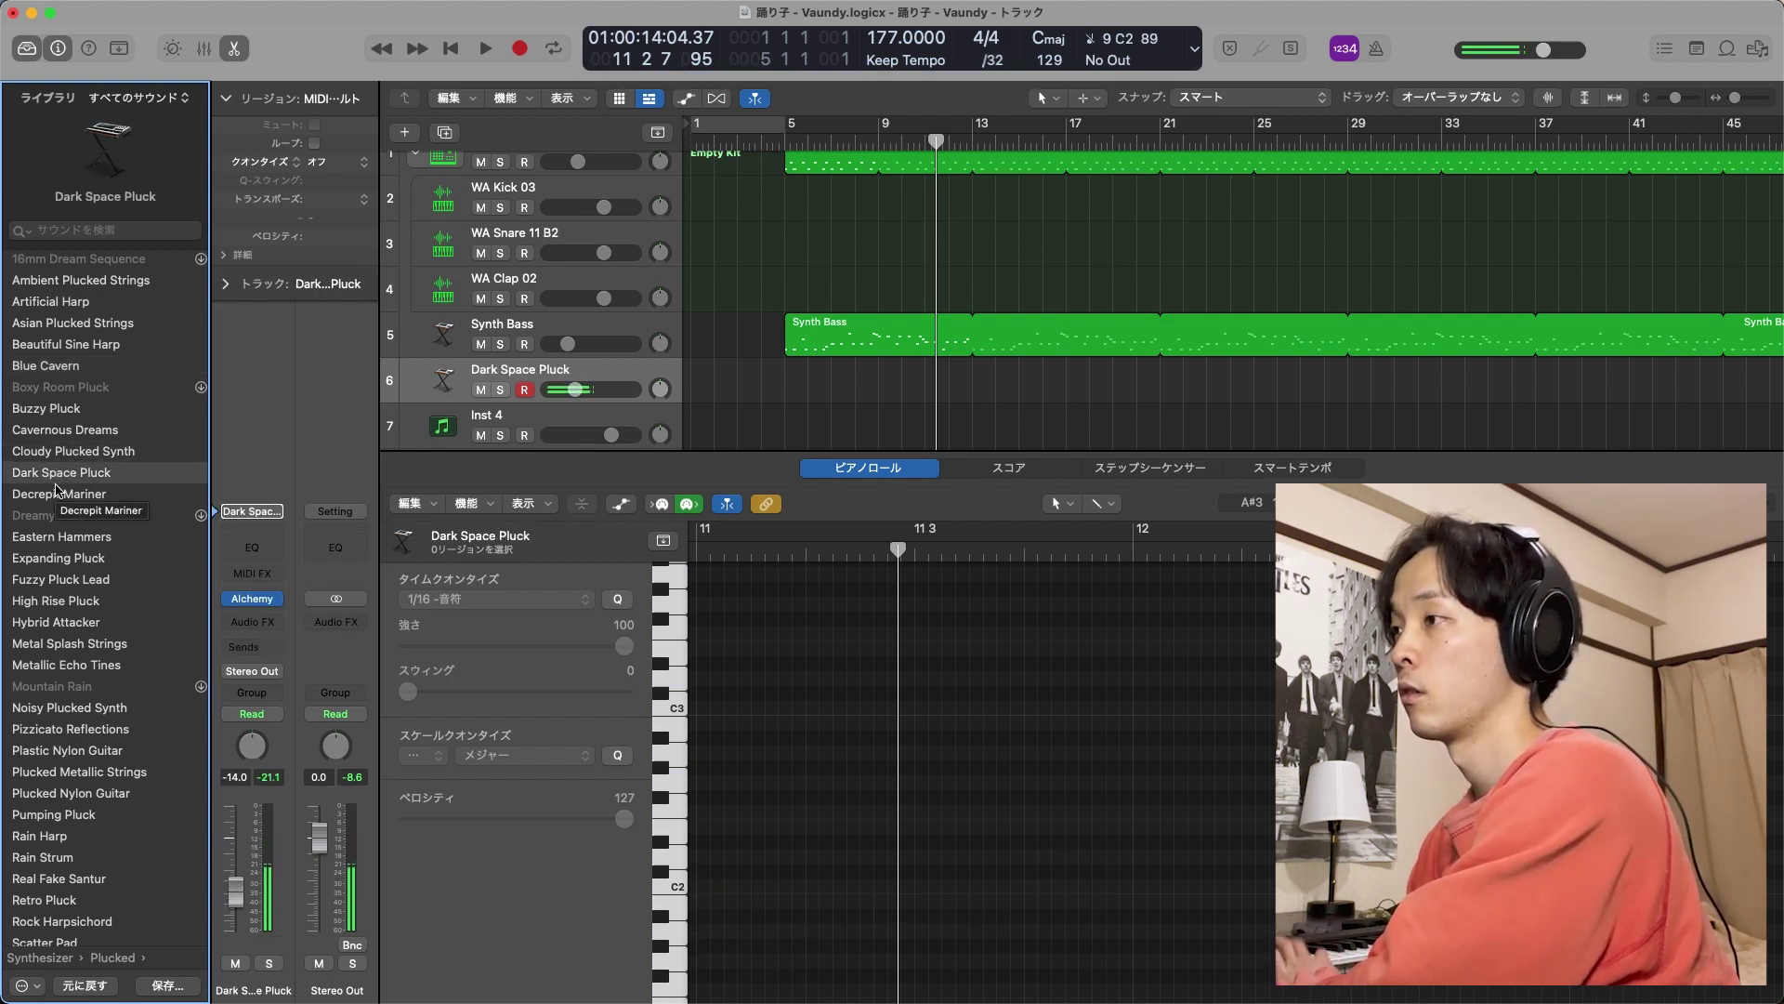
{"action": "left_click", "coordinate": [56, 495]}
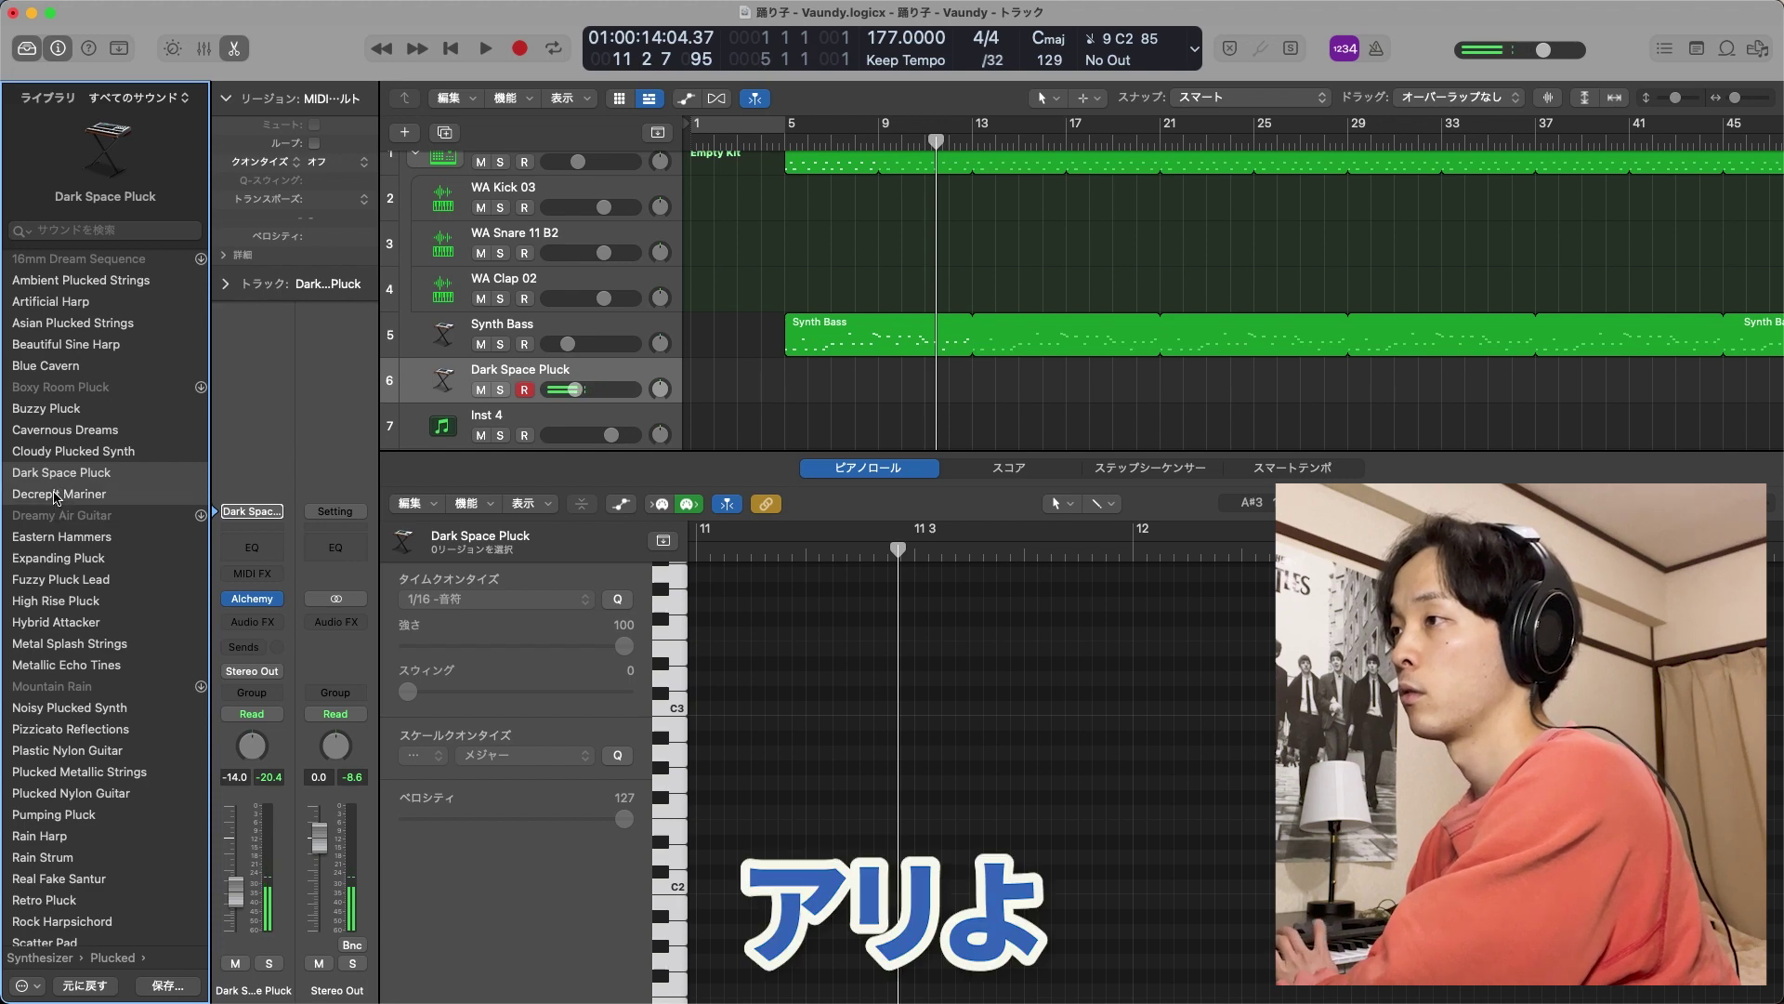
{"action": "left_click", "coordinate": [53, 544]}
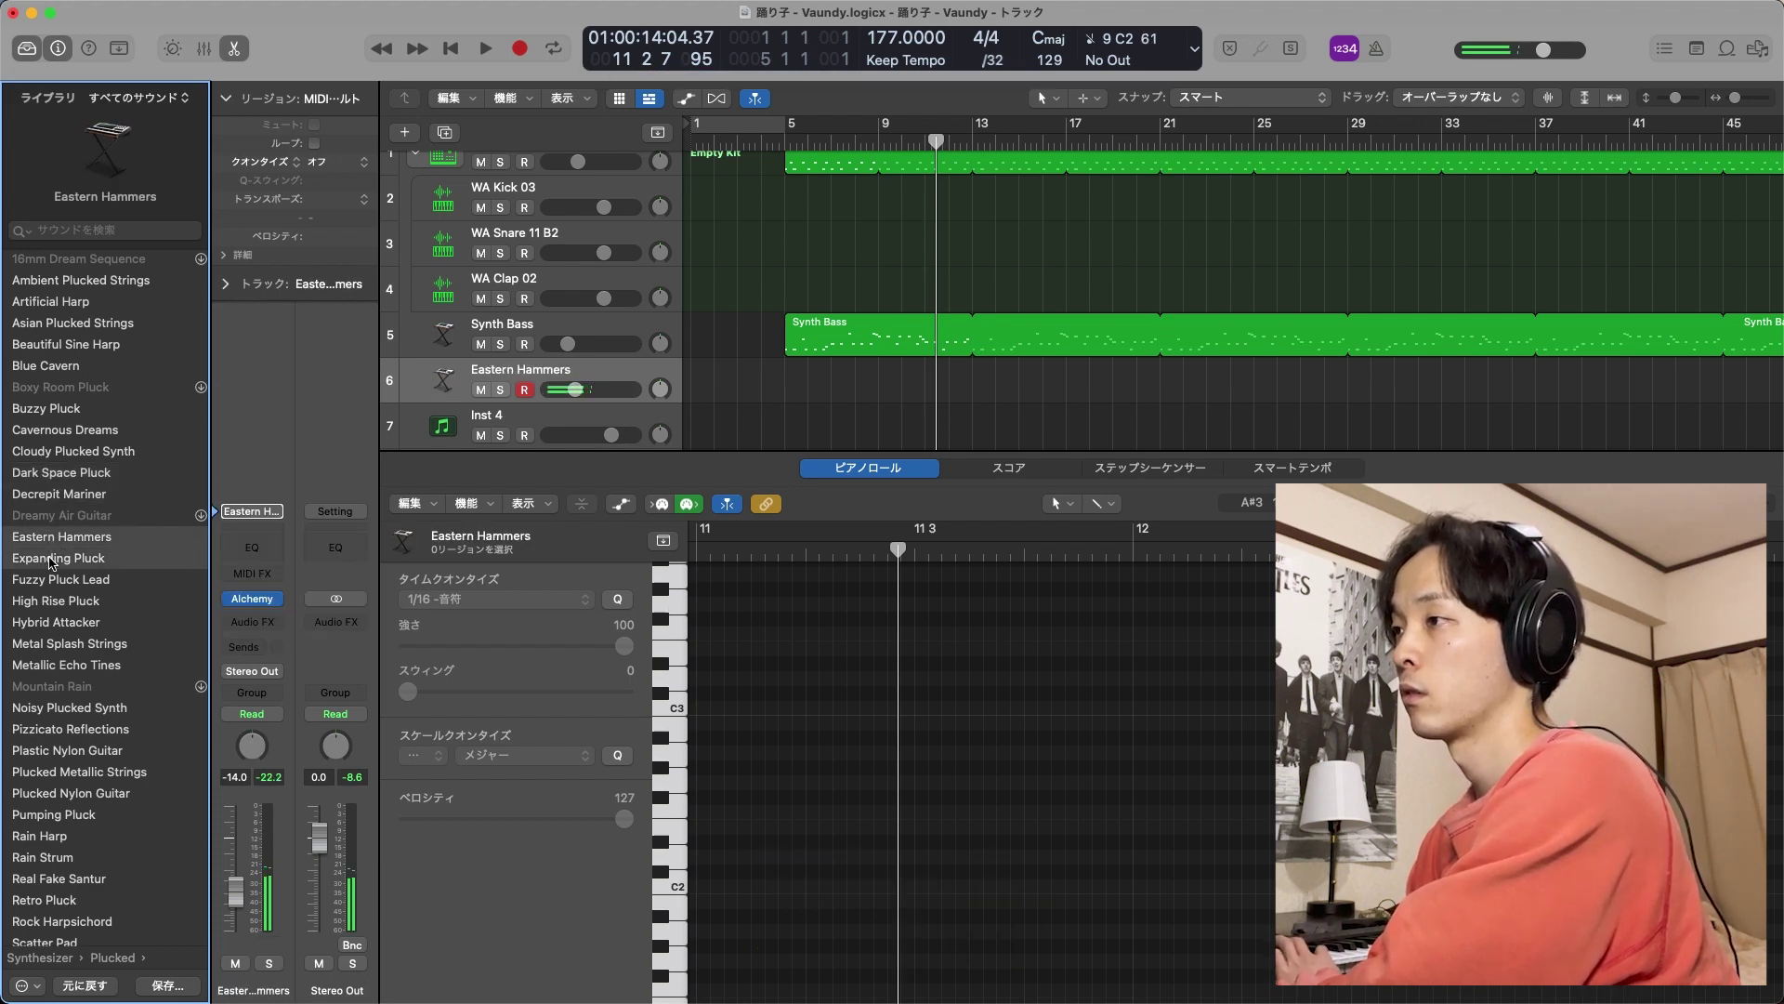
Load the Expanding Pluck patch on track 6 and turn its Bus 4 and Bus 5 sends down to -∞
{"action": "left_click", "coordinate": [52, 561]}
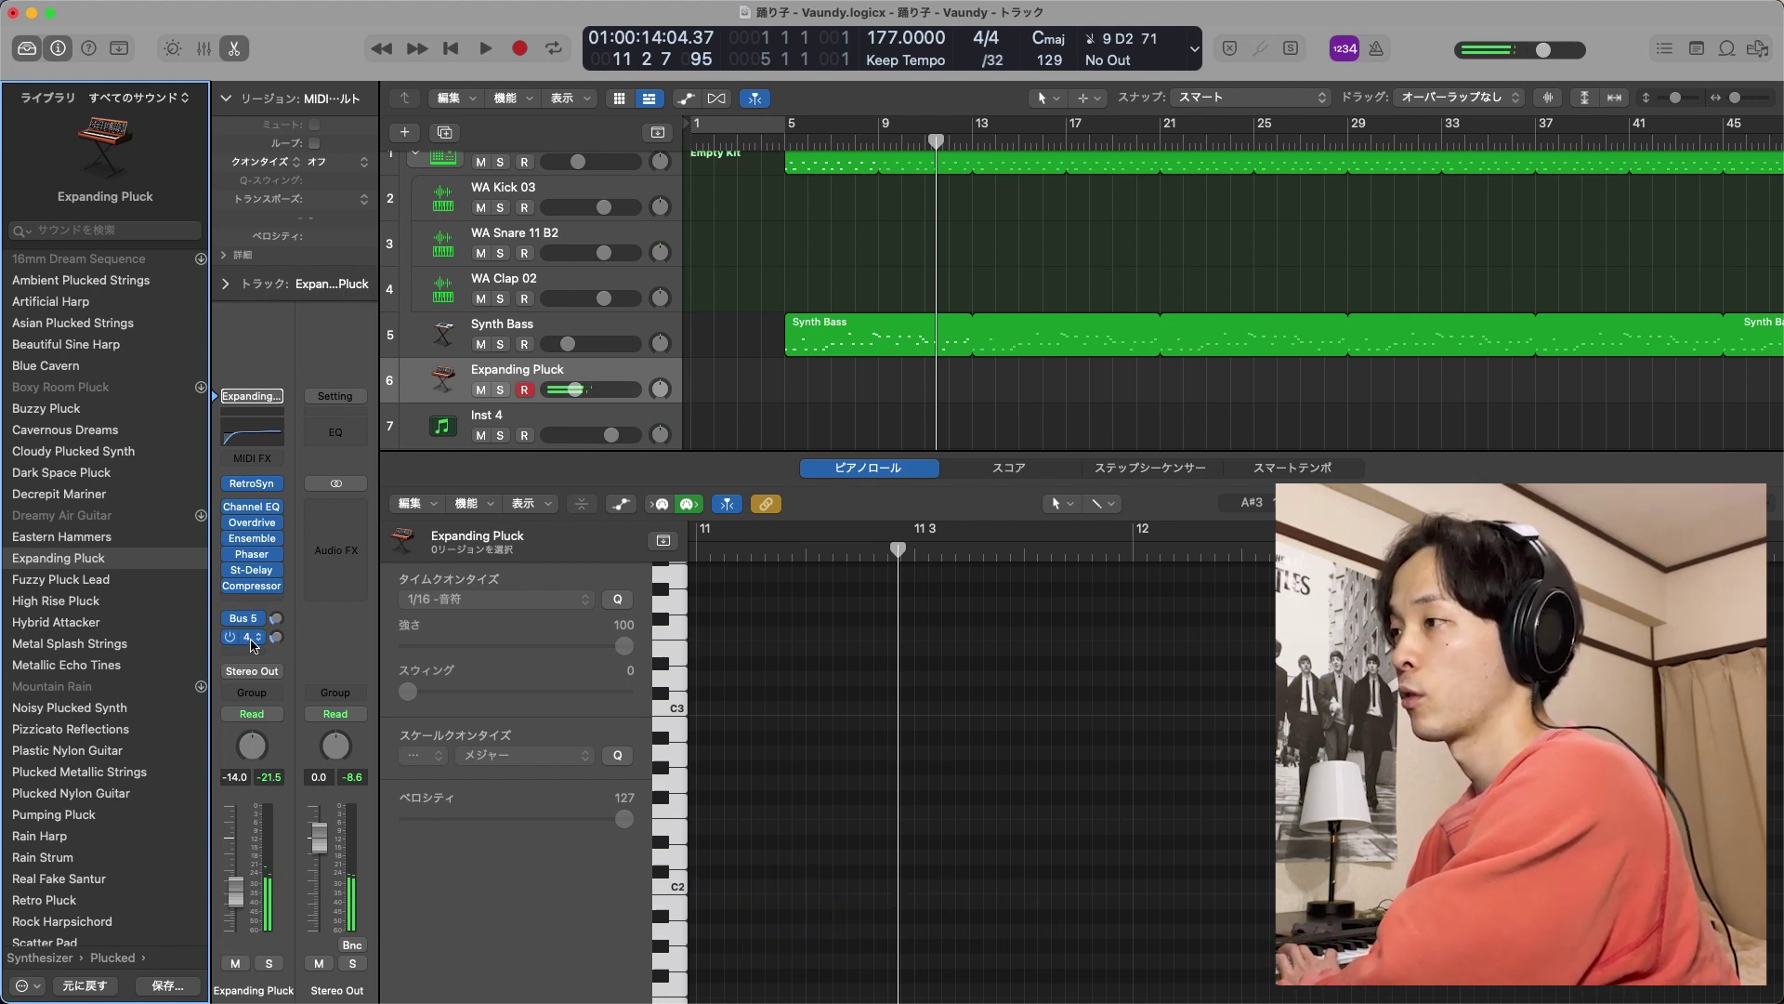
{"action": "left_click_drag", "start_coordinate": [275, 621], "coordinate": [281, 735]}
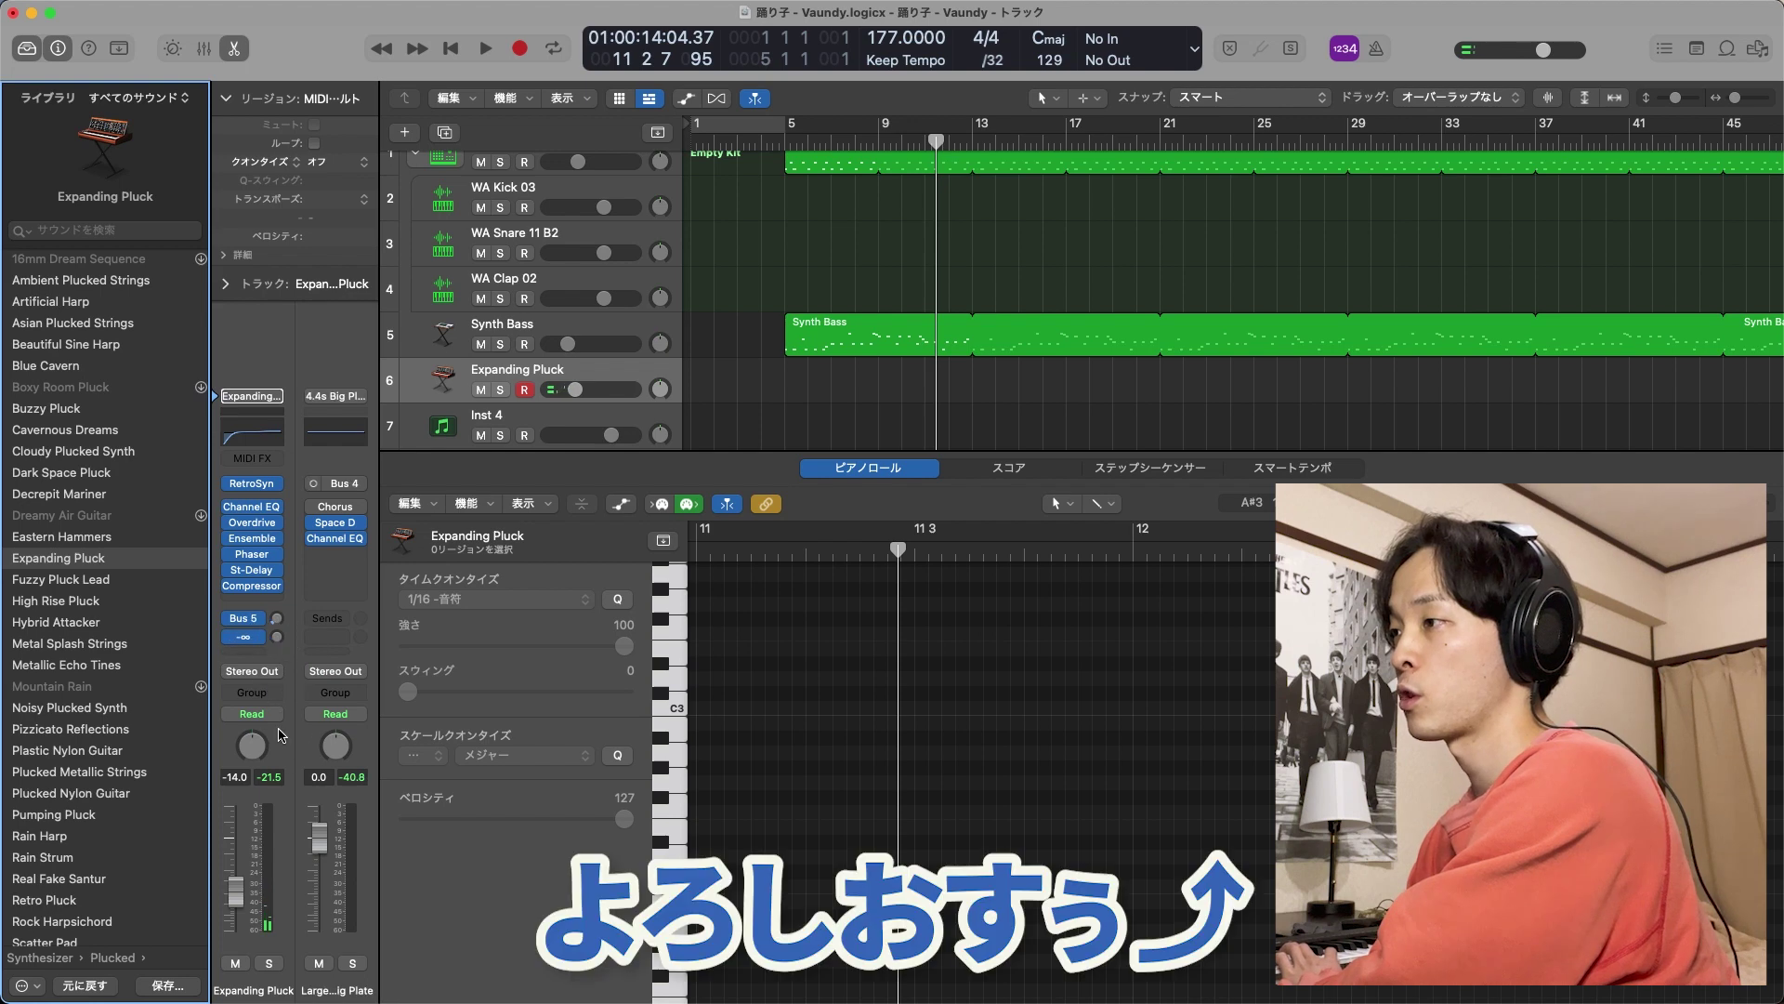
{"action": "left_click_drag", "start_coordinate": [281, 621], "coordinate": [279, 773]}
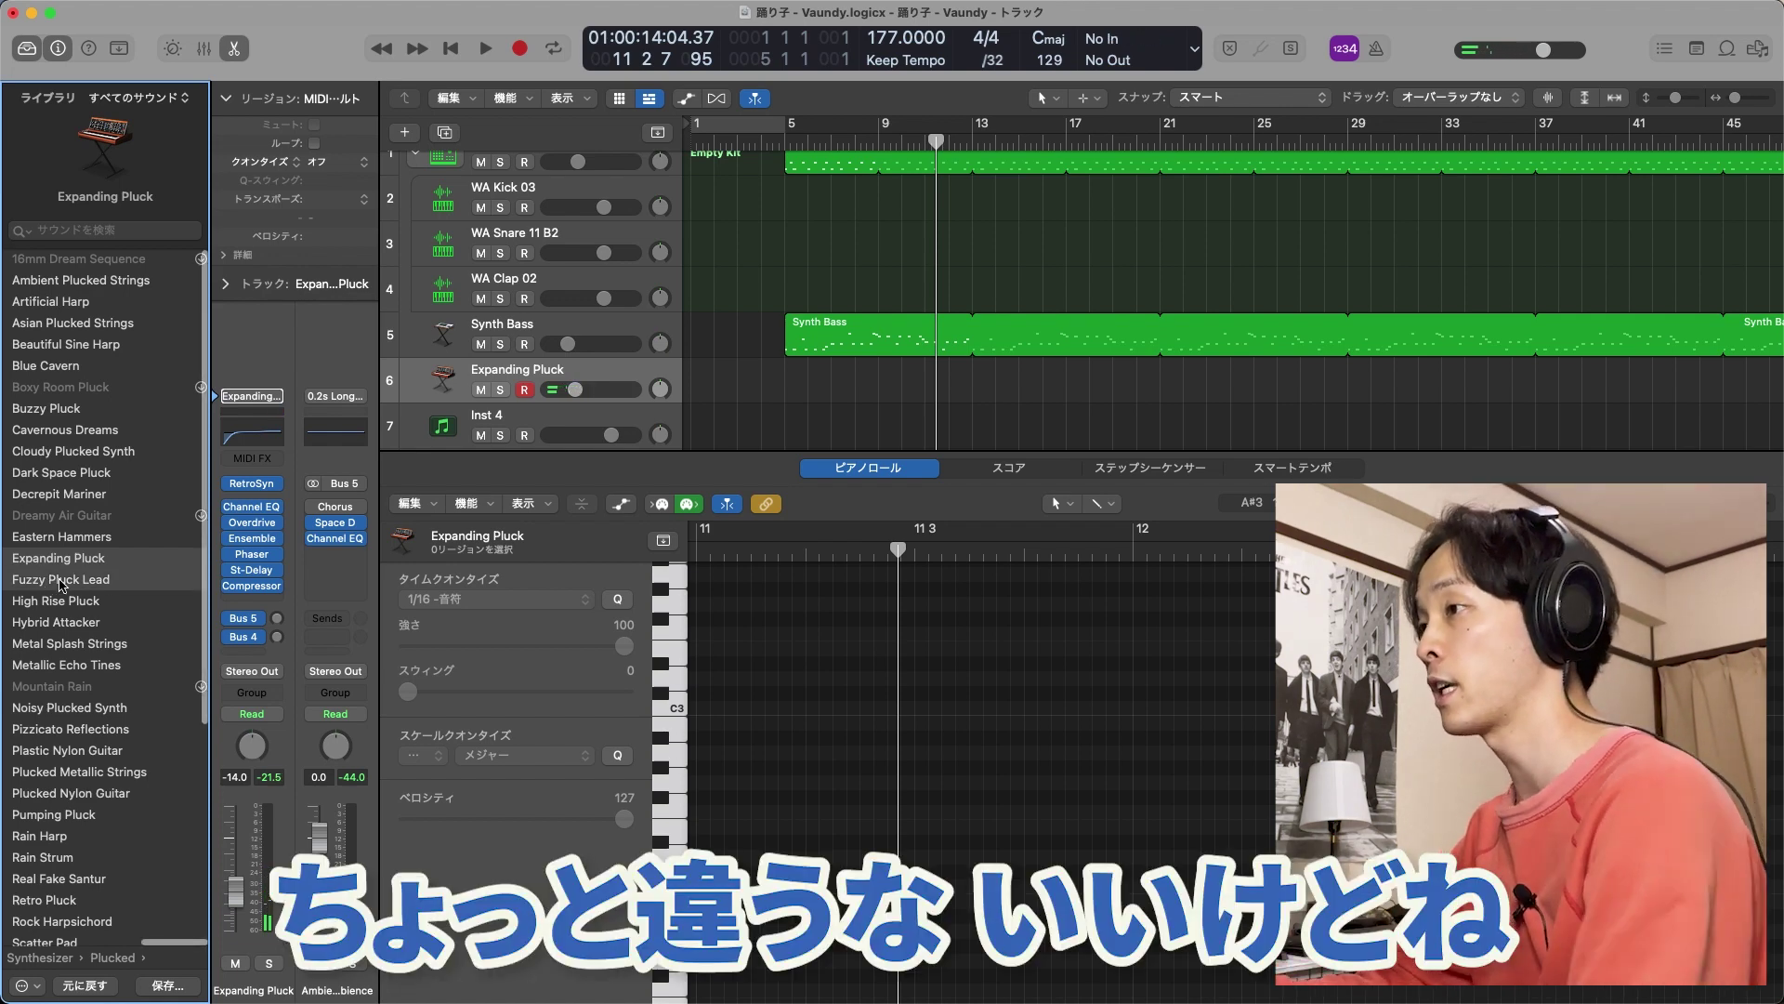
Load the Retro Pluck patch on track 6 and turn its Bus 5 and Bus 6 sends fully down
{"action": "left_click", "coordinate": [51, 878]}
{"action": "left_click", "coordinate": [47, 900]}
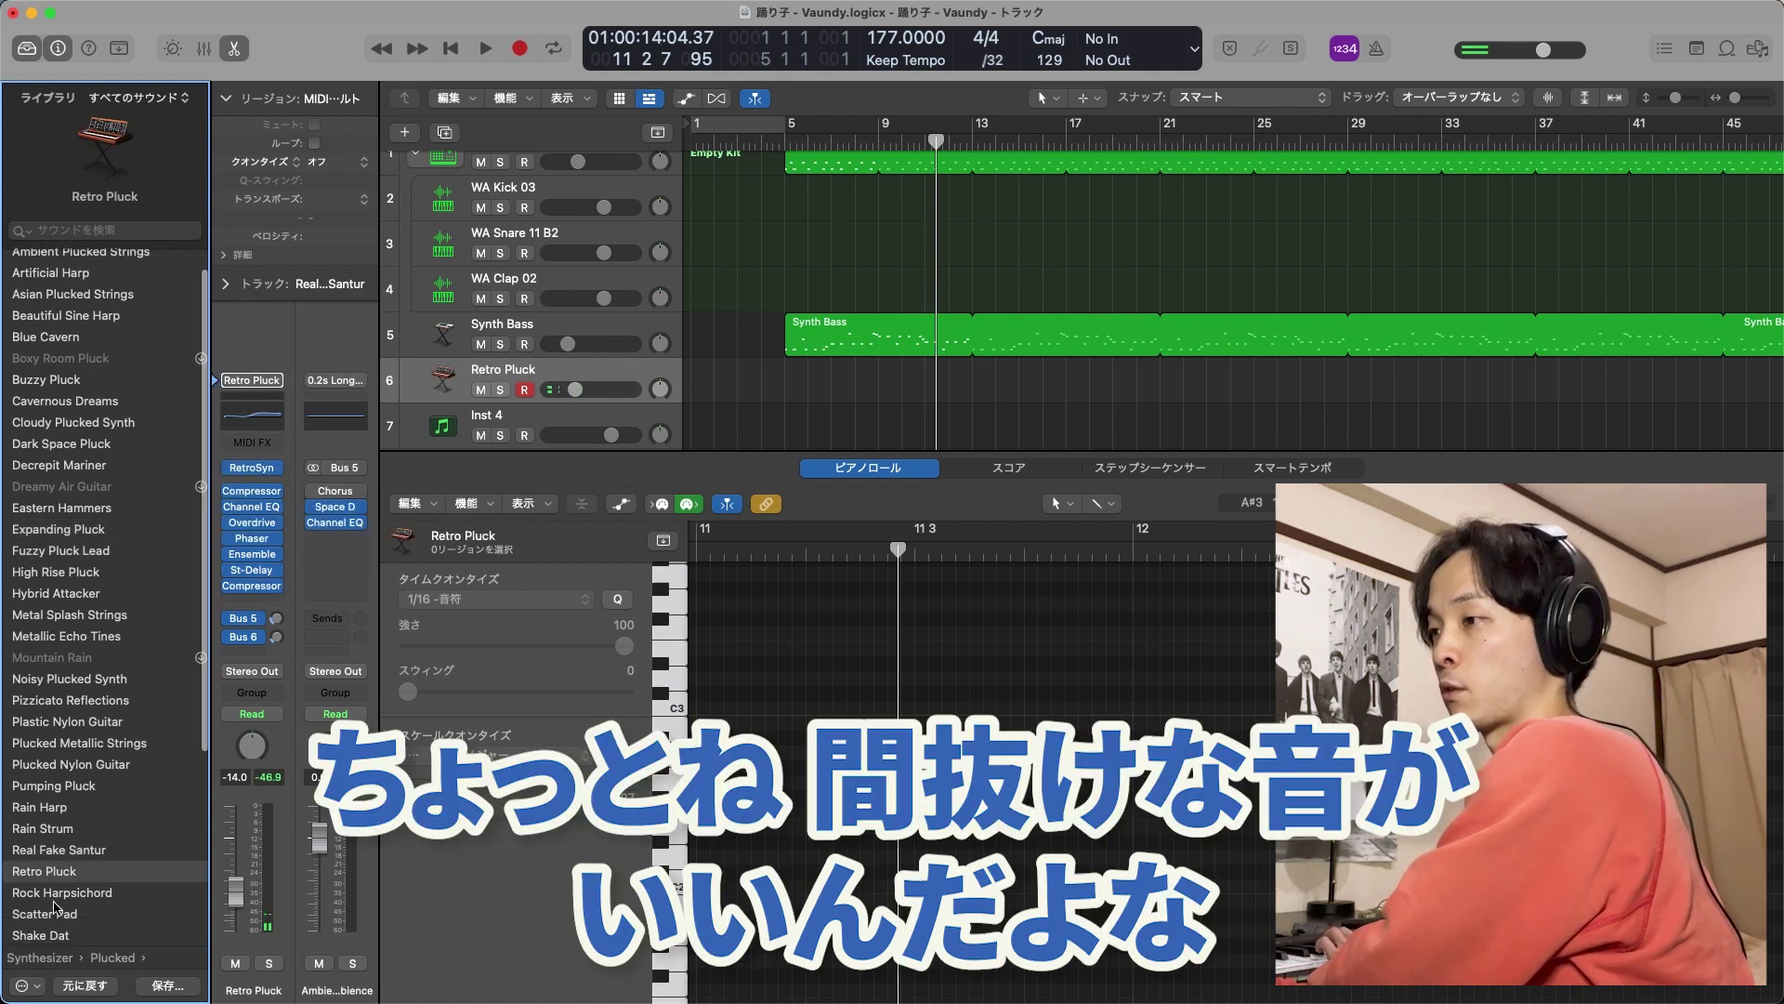
{"action": "scroll", "coordinate": [55, 909], "scroll_direction": "down", "scroll_amount": 1}
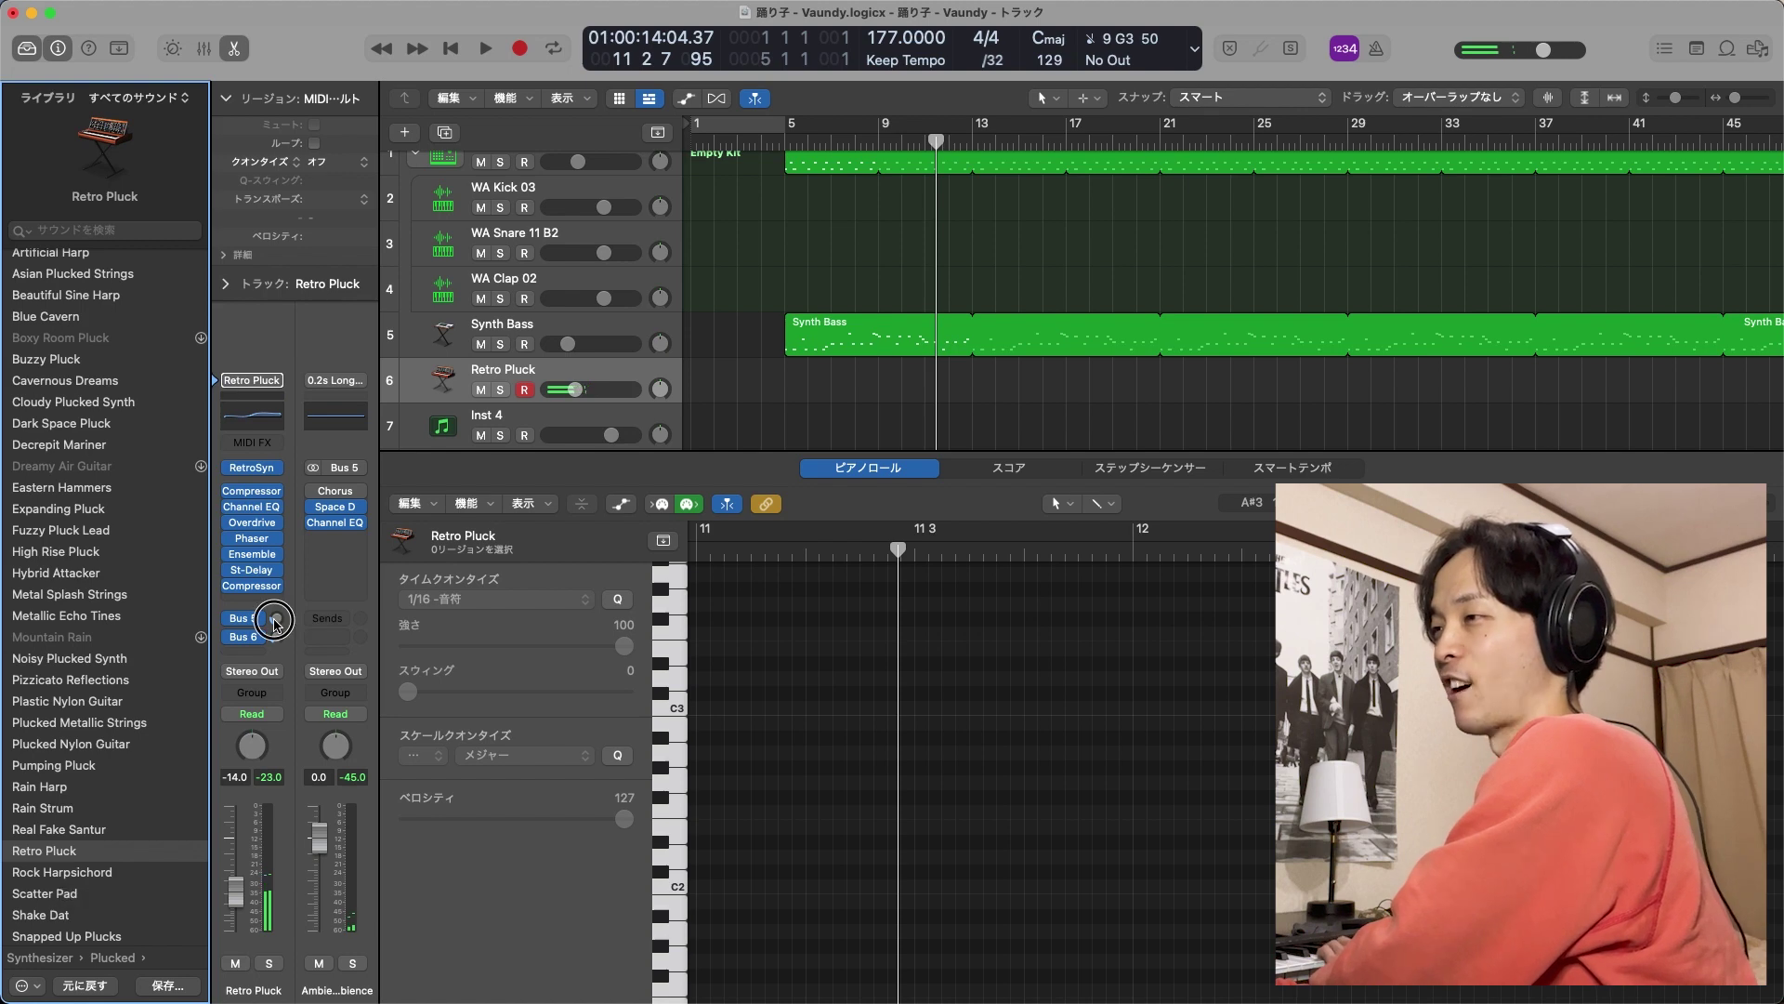
{"action": "left_click_drag", "start_coordinate": [276, 618], "coordinate": [282, 804]}
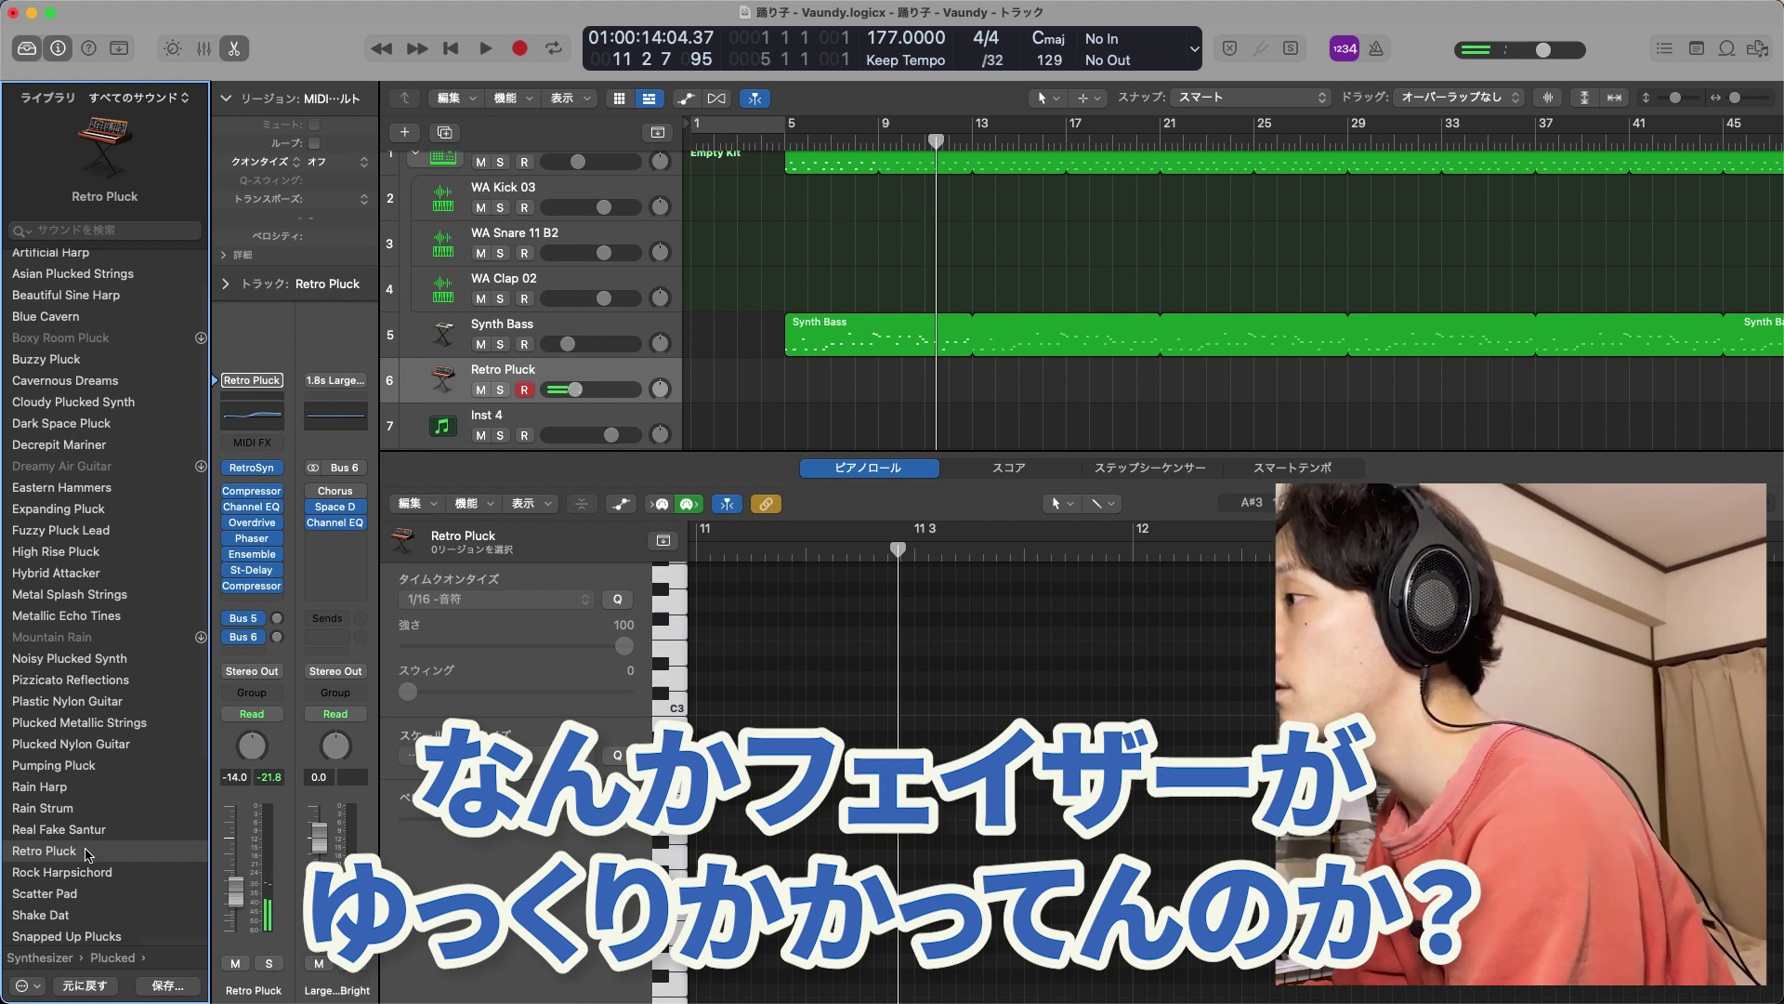
Compare Retro Pluck with its Phaser bypassed, and set the Phaser rates to 0.30 Hz and 10.00 Hz with +100° phase
{"action": "left_click", "coordinate": [252, 538]}
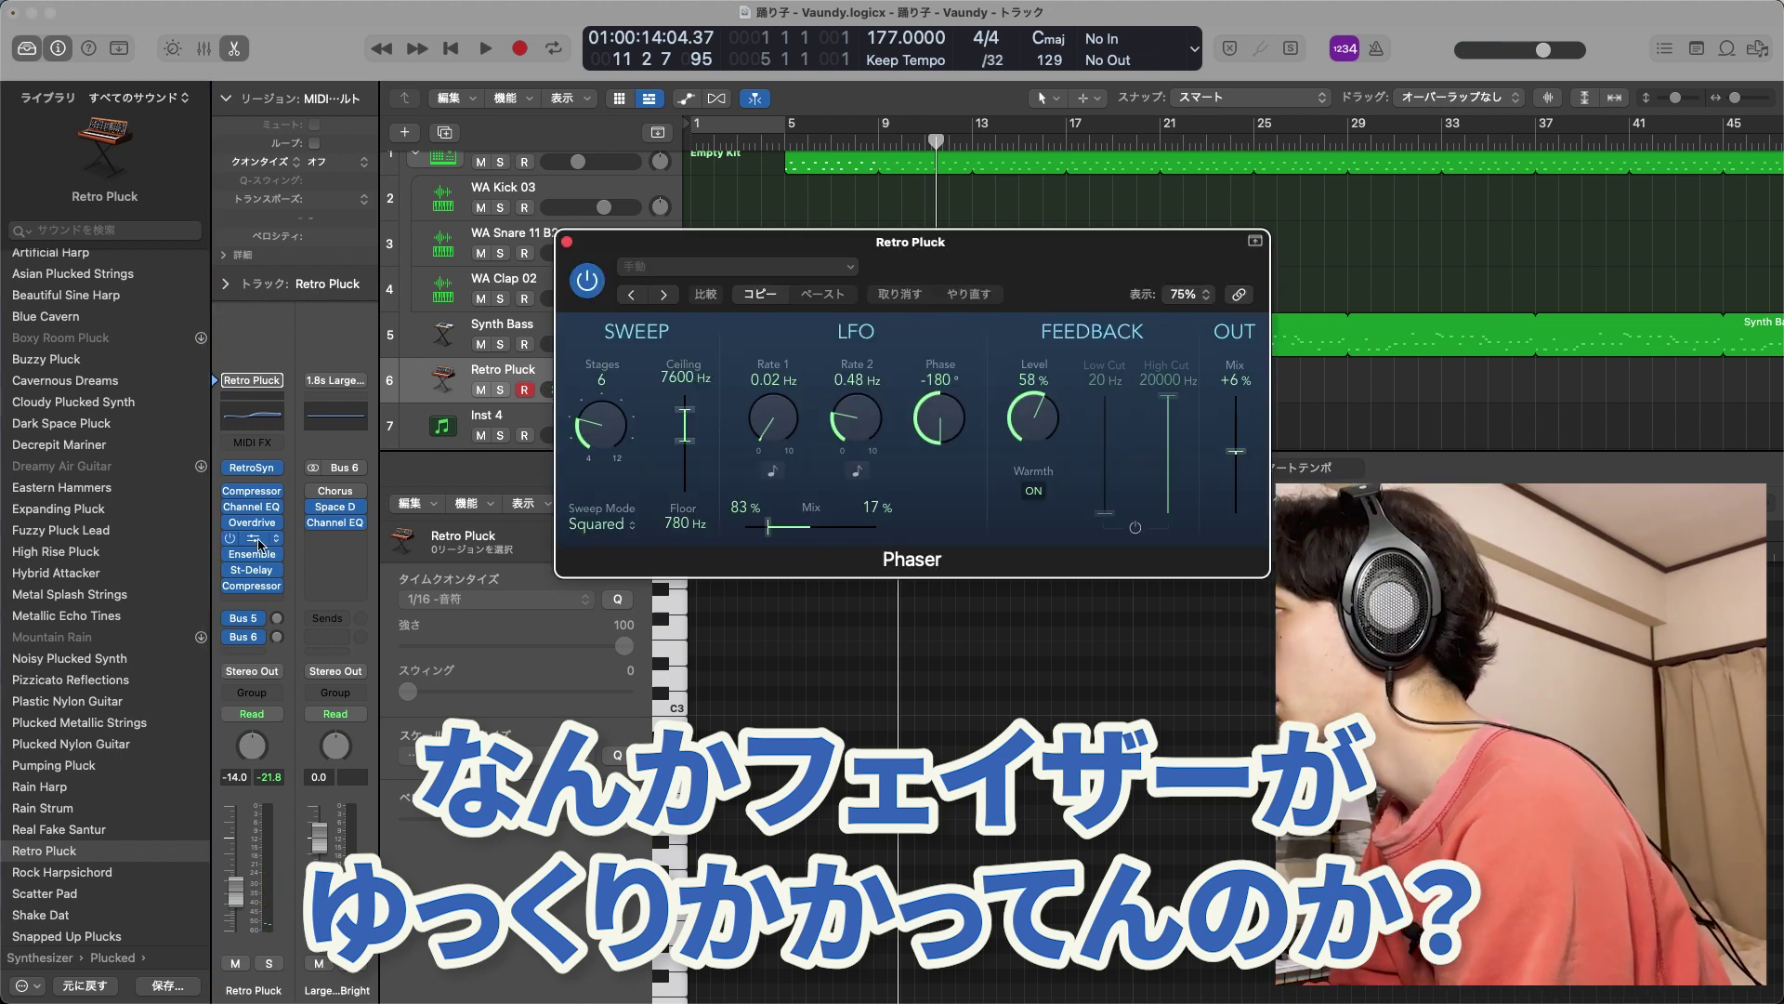
{"action": "left_click", "coordinate": [584, 280]}
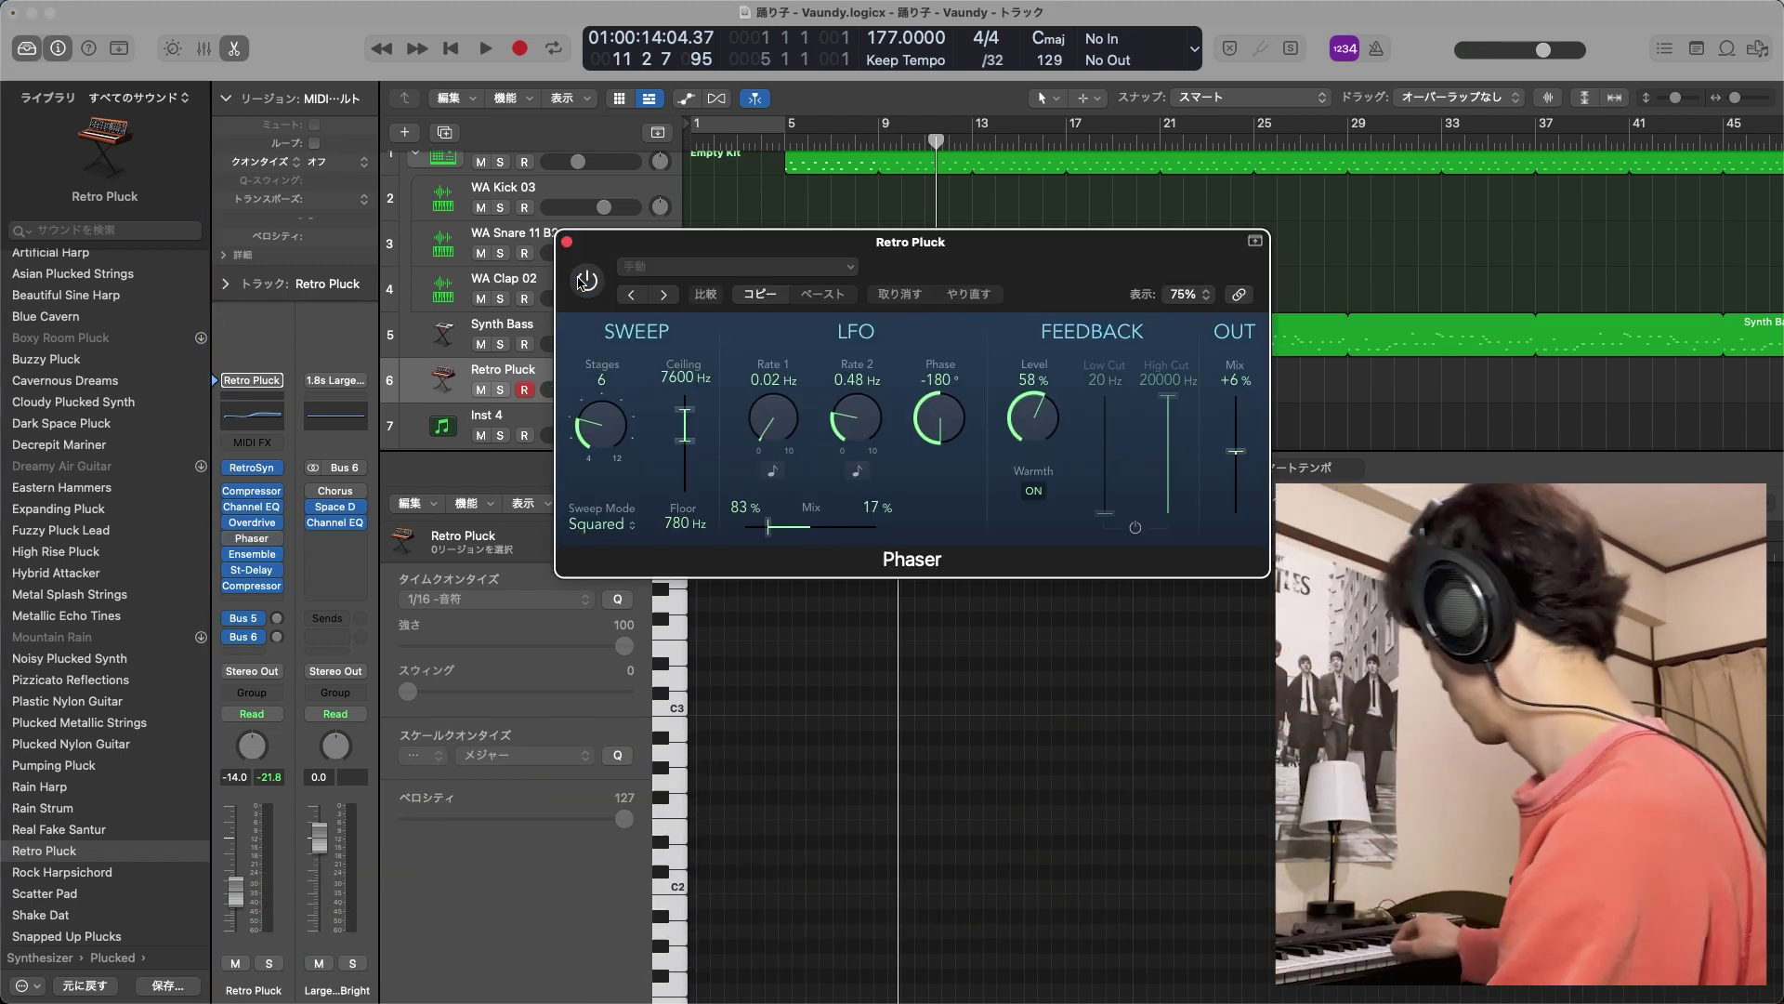
{"action": "left_click", "coordinate": [584, 280]}
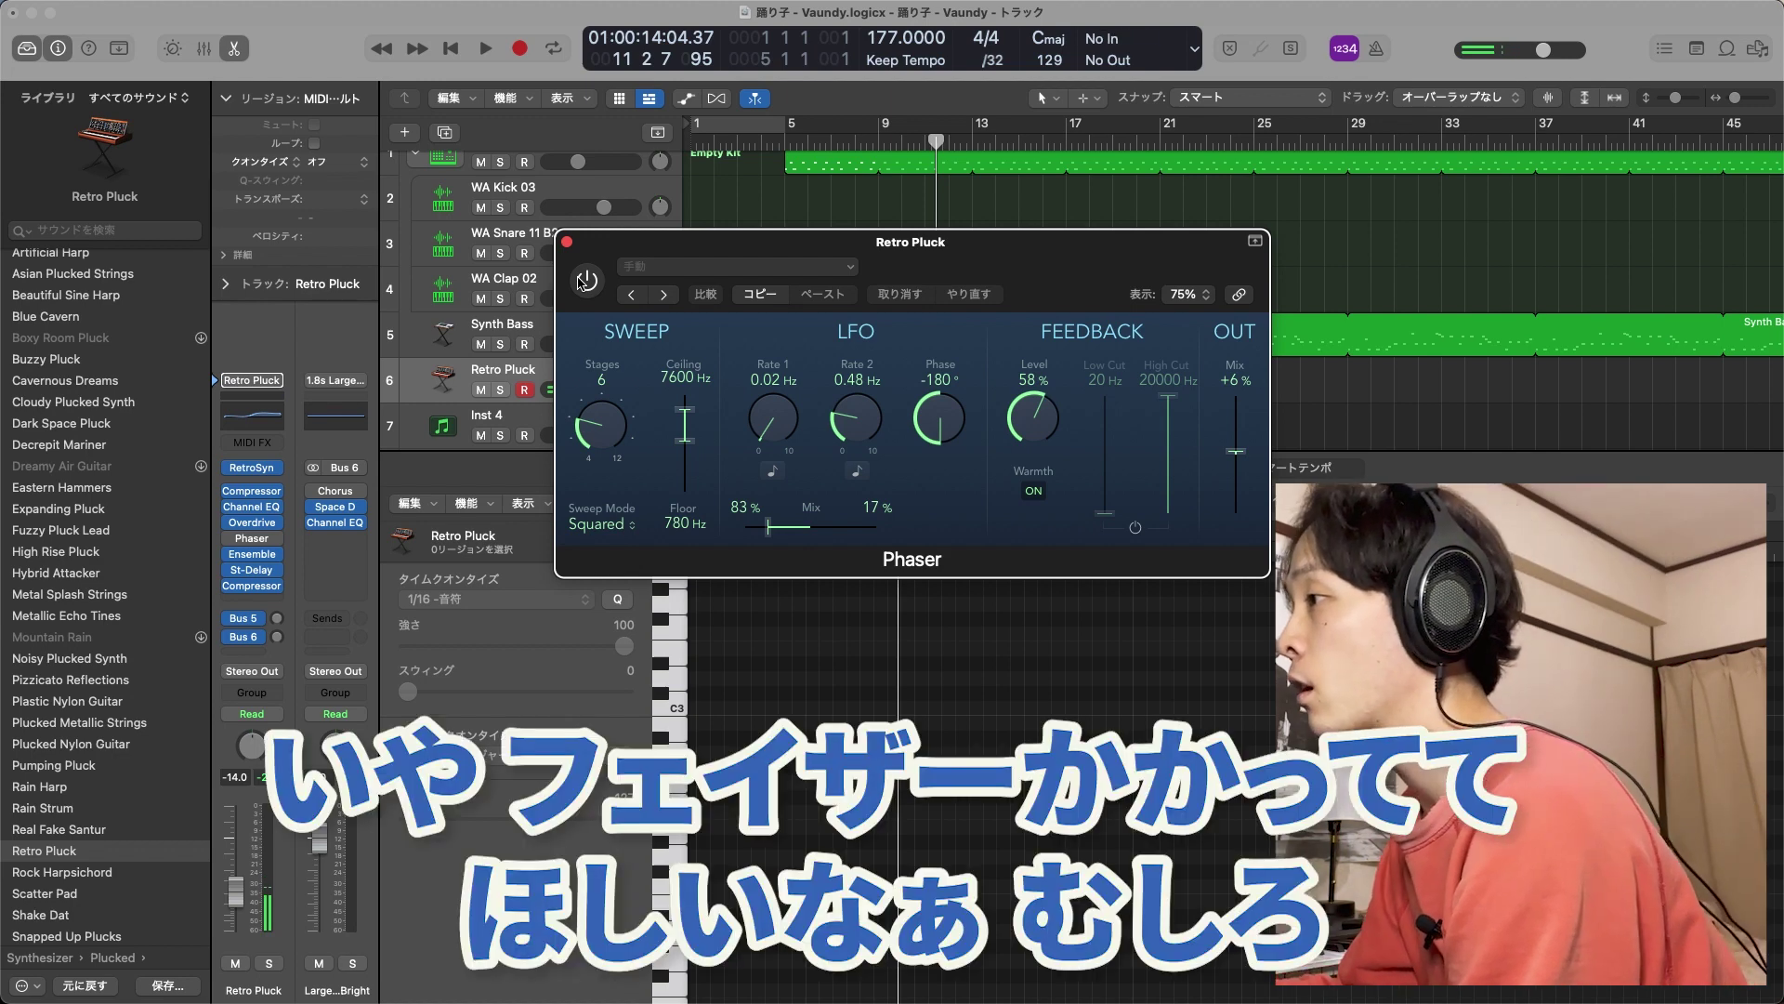
{"action": "left_click", "coordinate": [962, 294]}
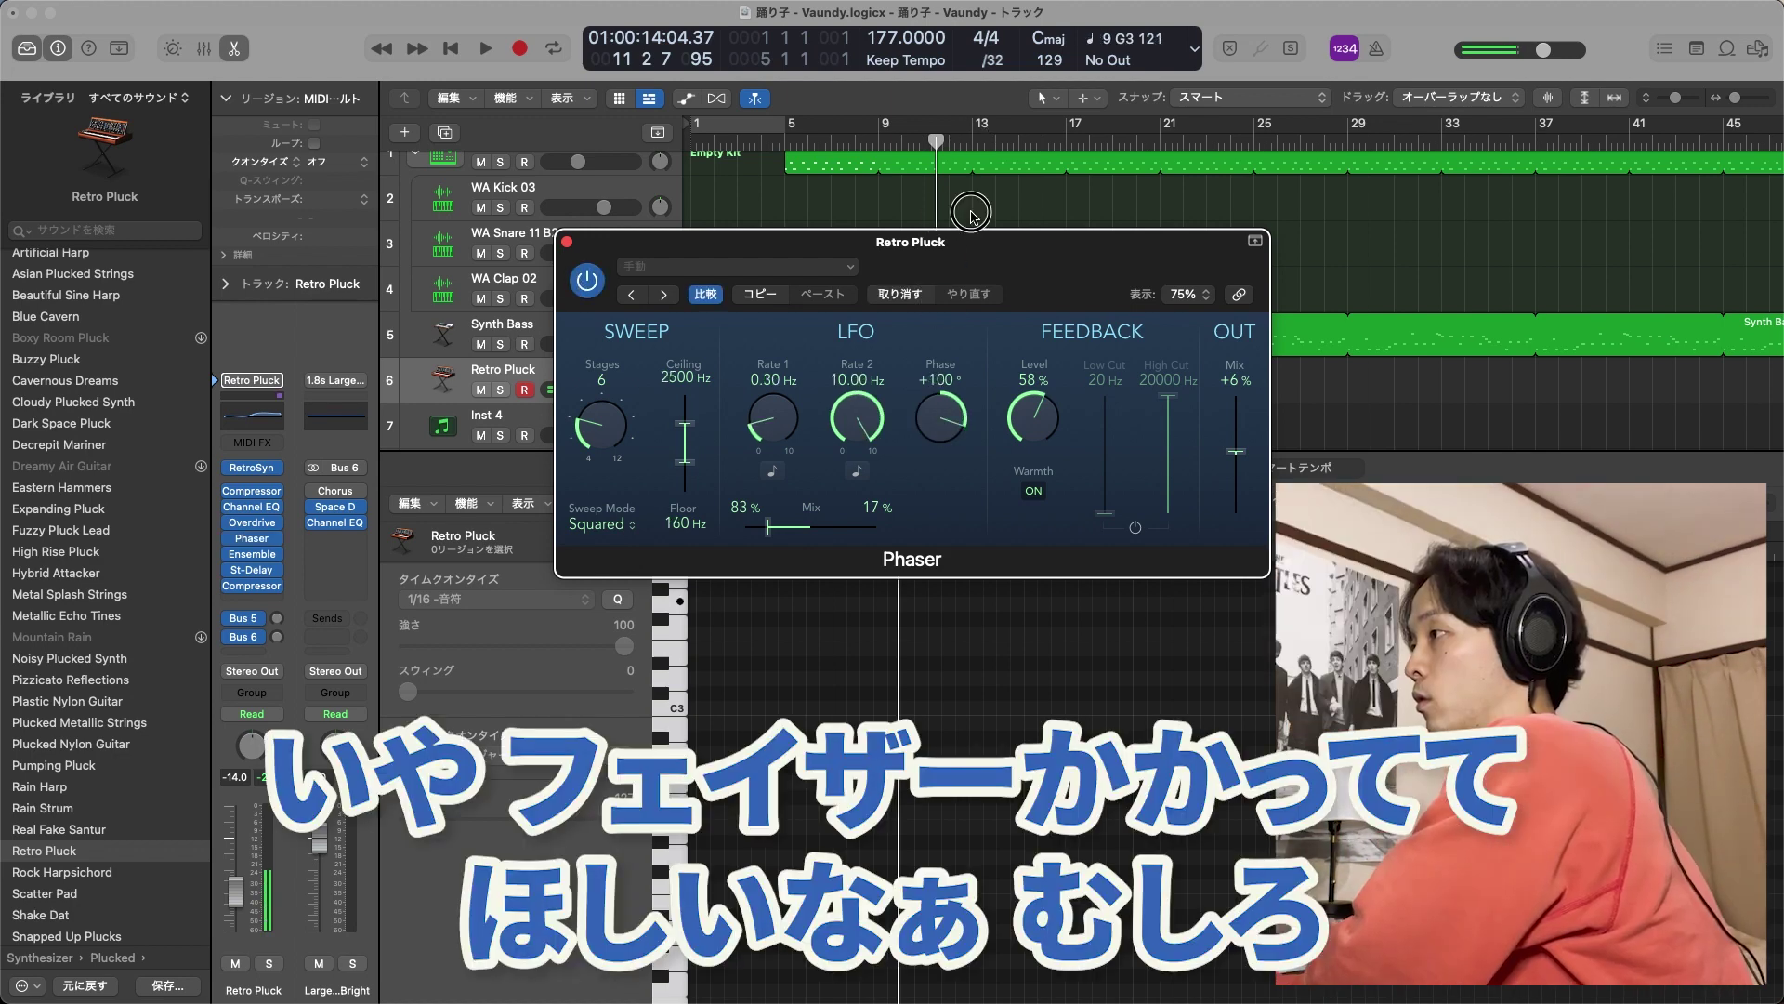
Boost 1970 Hz by 10.3 dB in Retro Pluck's Channel EQ, stop playback and move the EQ window aside
{"action": "left_click_drag", "start_coordinate": [1047, 351], "coordinate": [1047, 294]}
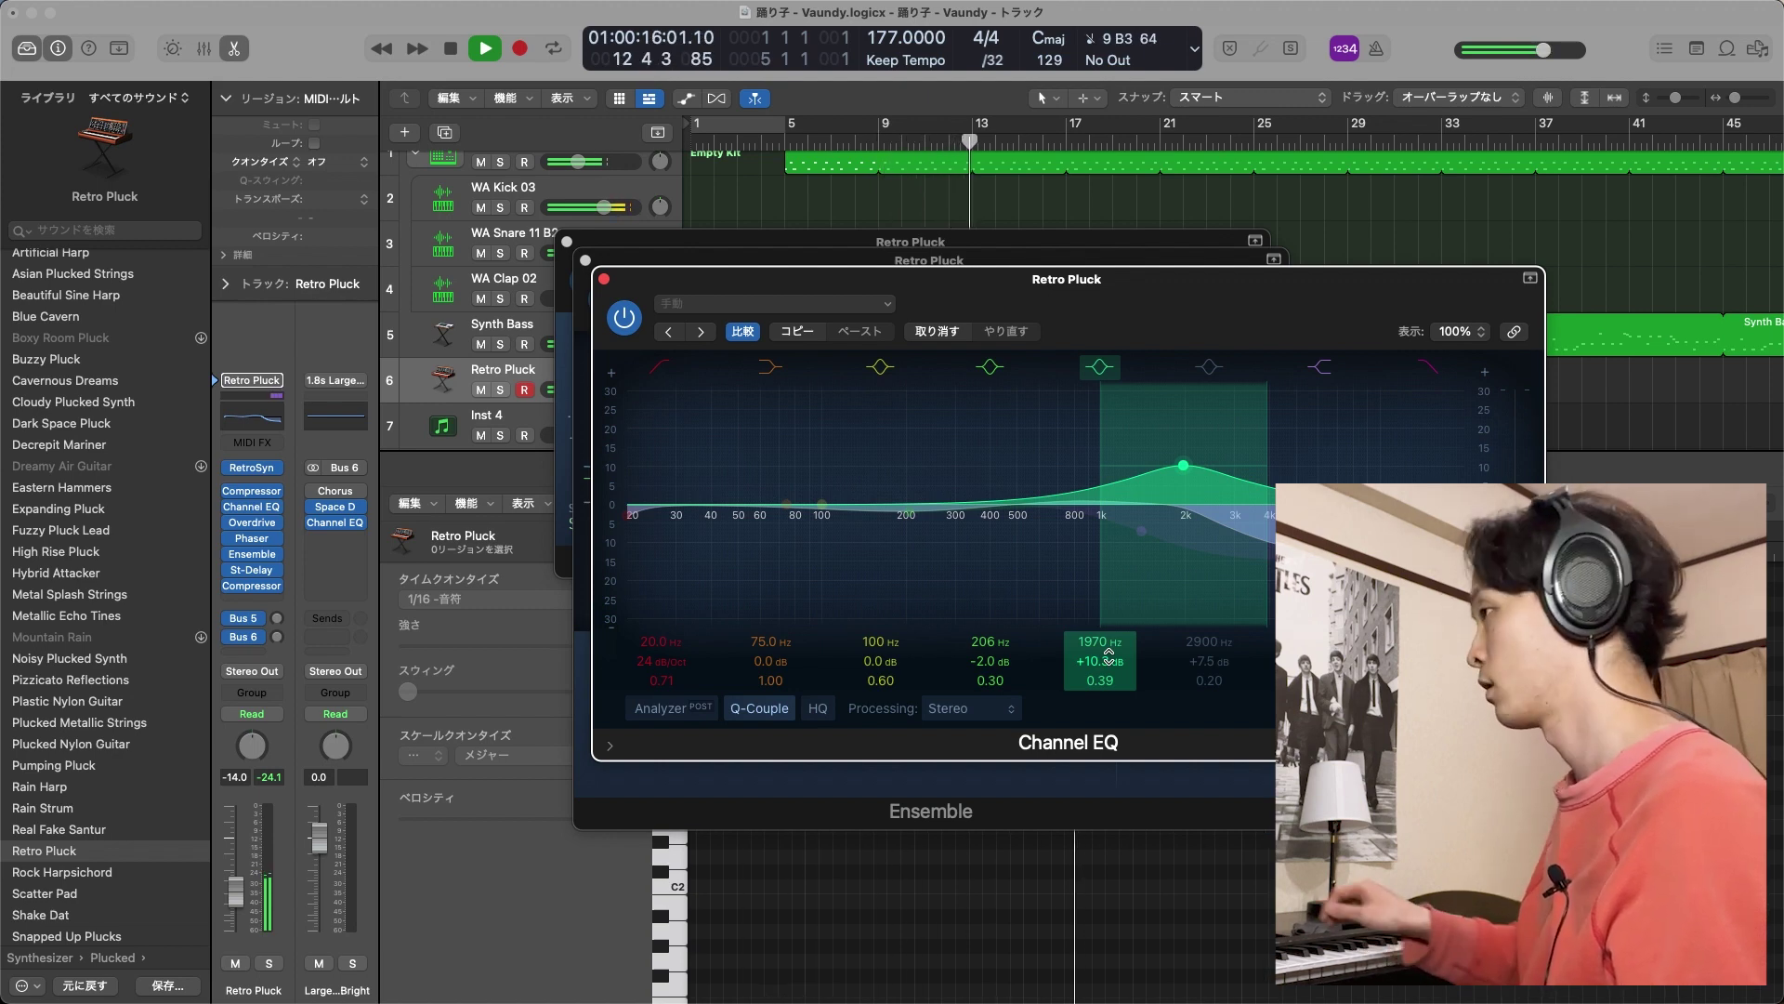
{"action": "key", "text": "space"}
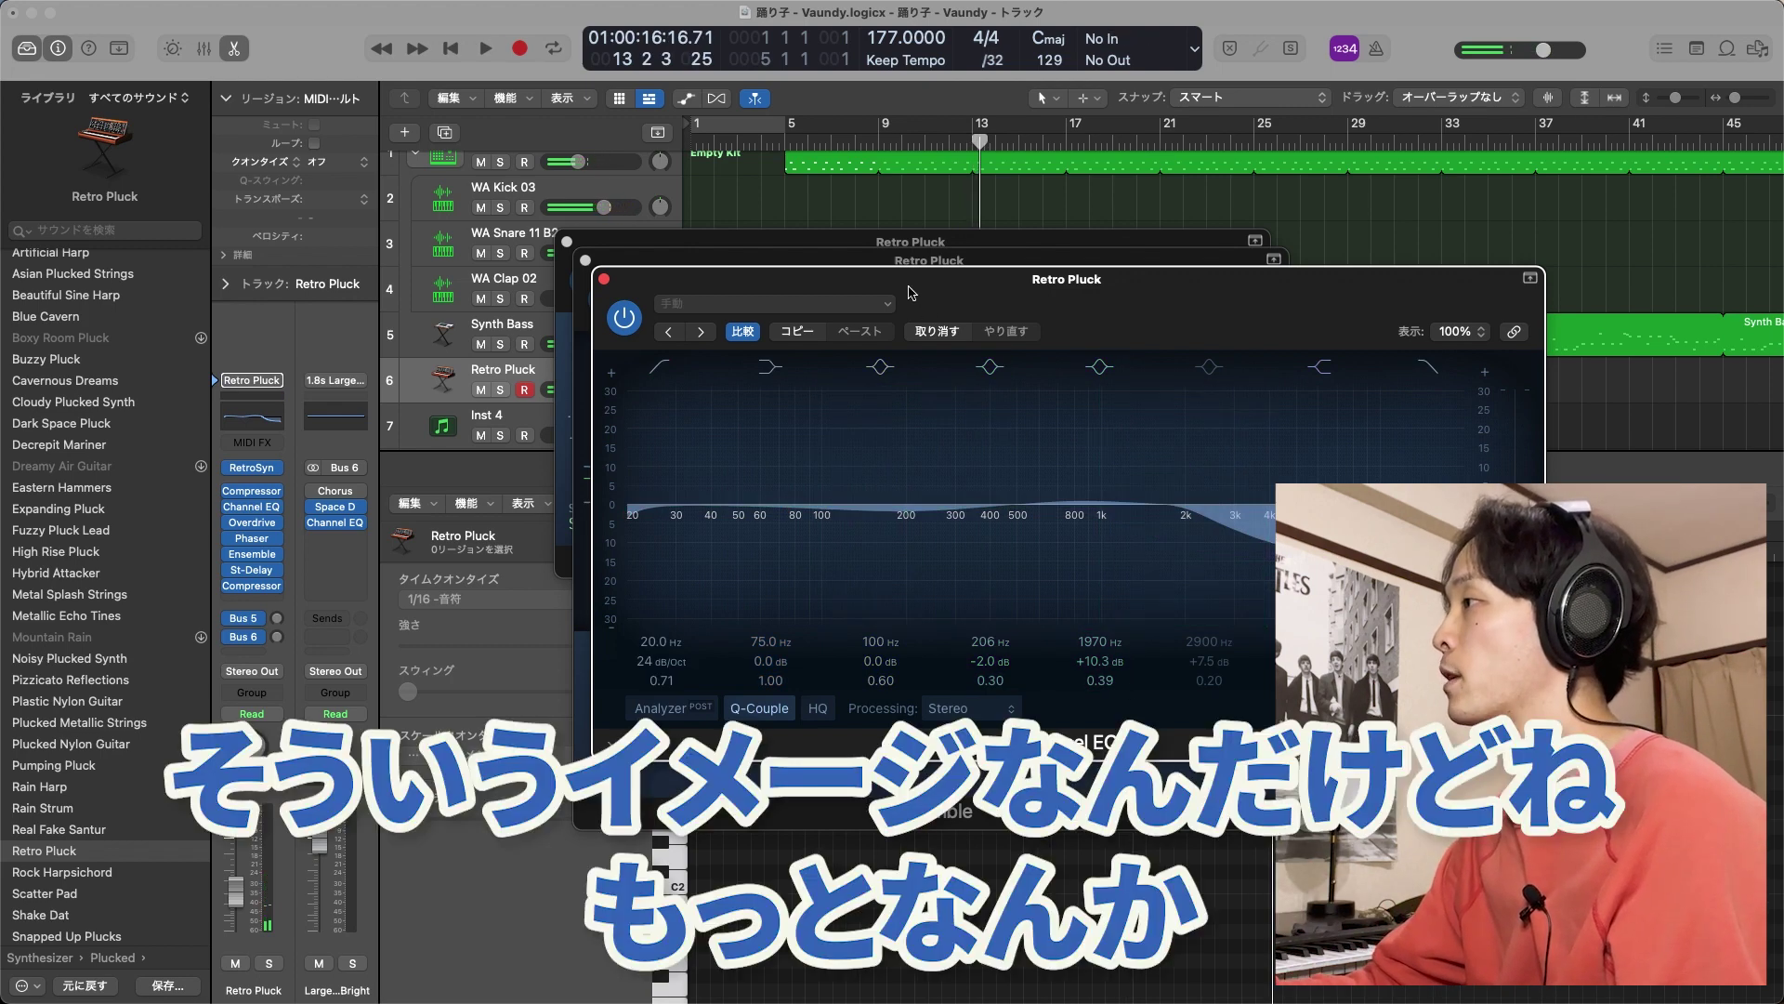
{"action": "left_click_drag", "start_coordinate": [911, 292], "coordinate": [848, 347]}
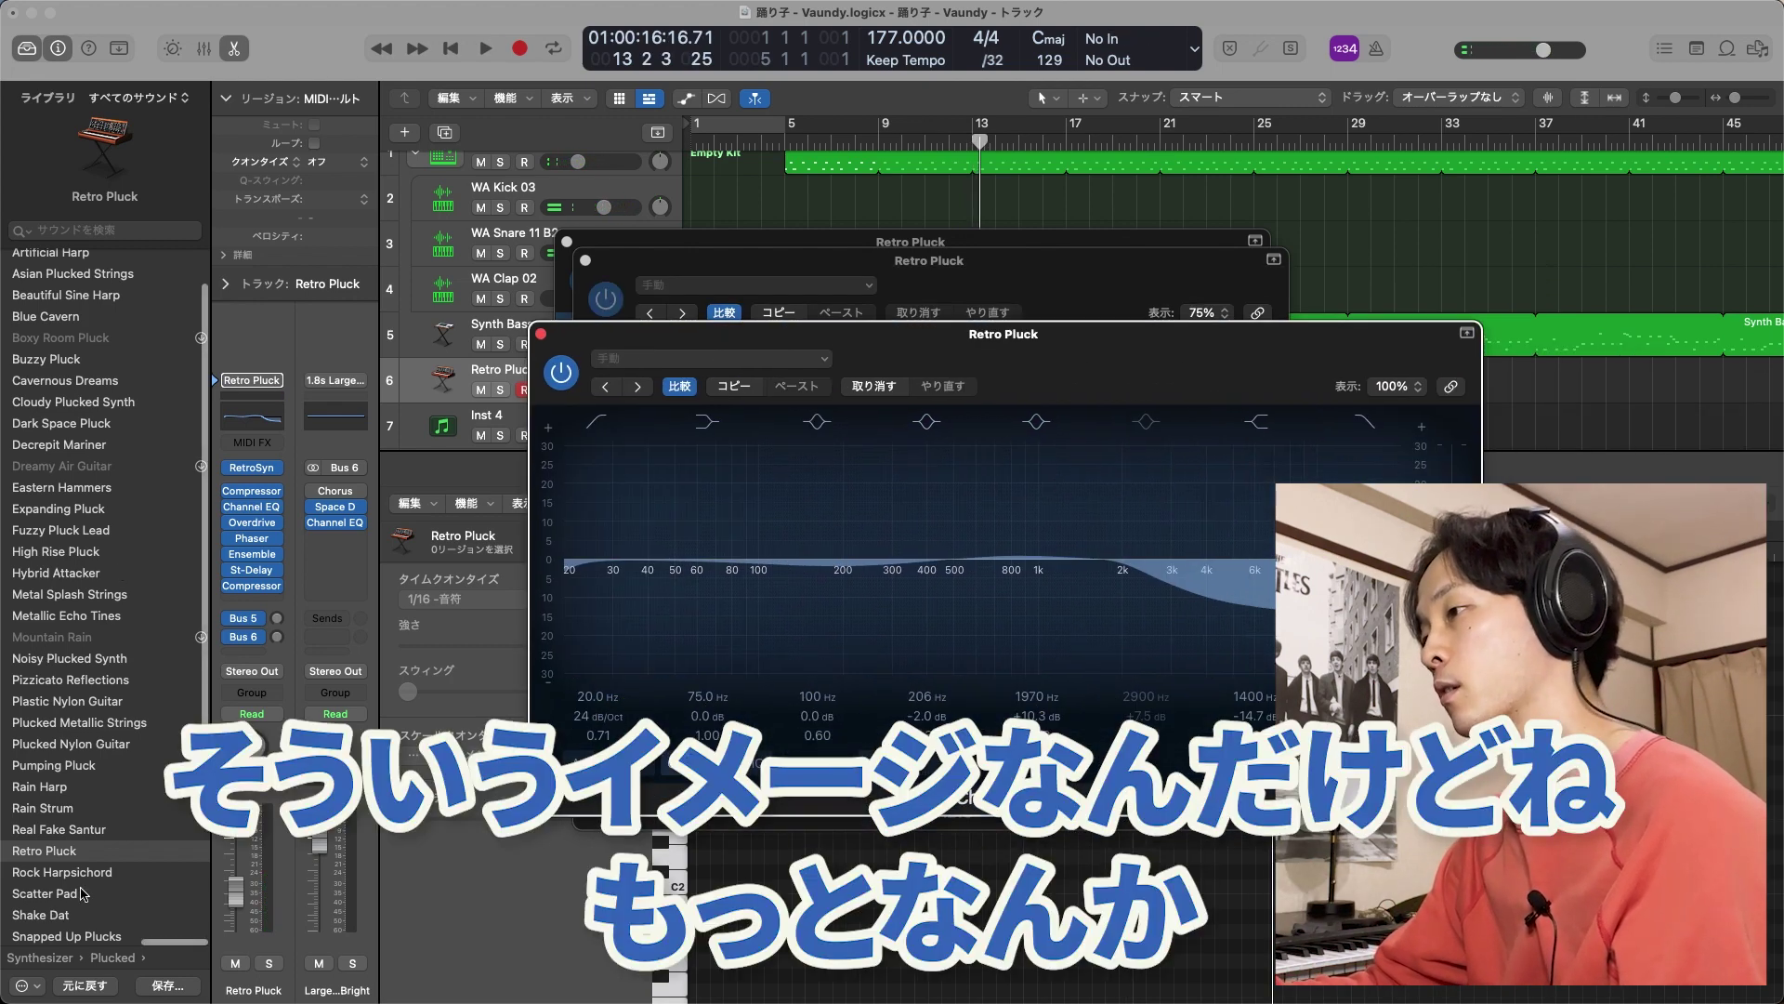
Try the Wire Pluck patch on track 6 and switch the sound library to the Synthesizer Lead category
{"action": "scroll", "coordinate": [82, 893], "scroll_direction": "down", "scroll_amount": 6}
{"action": "left_click", "coordinate": [56, 934]}
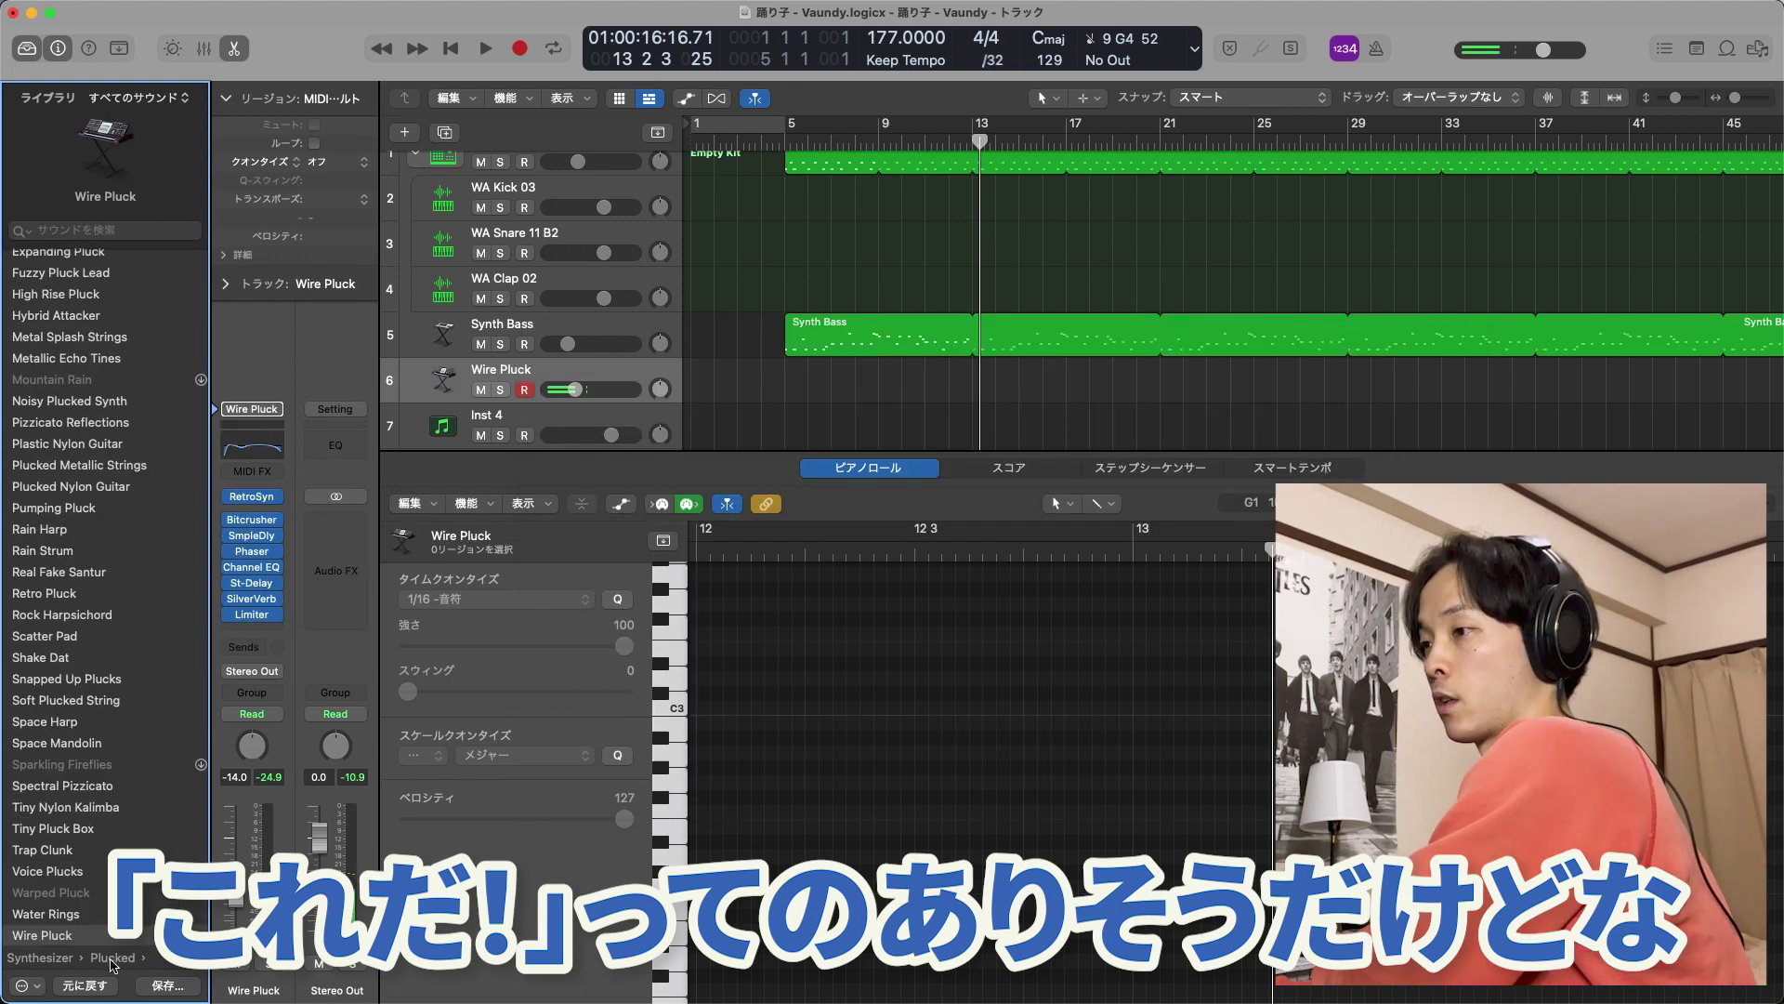
{"action": "left_click", "coordinate": [113, 958]}
{"action": "left_click", "coordinate": [37, 408]}
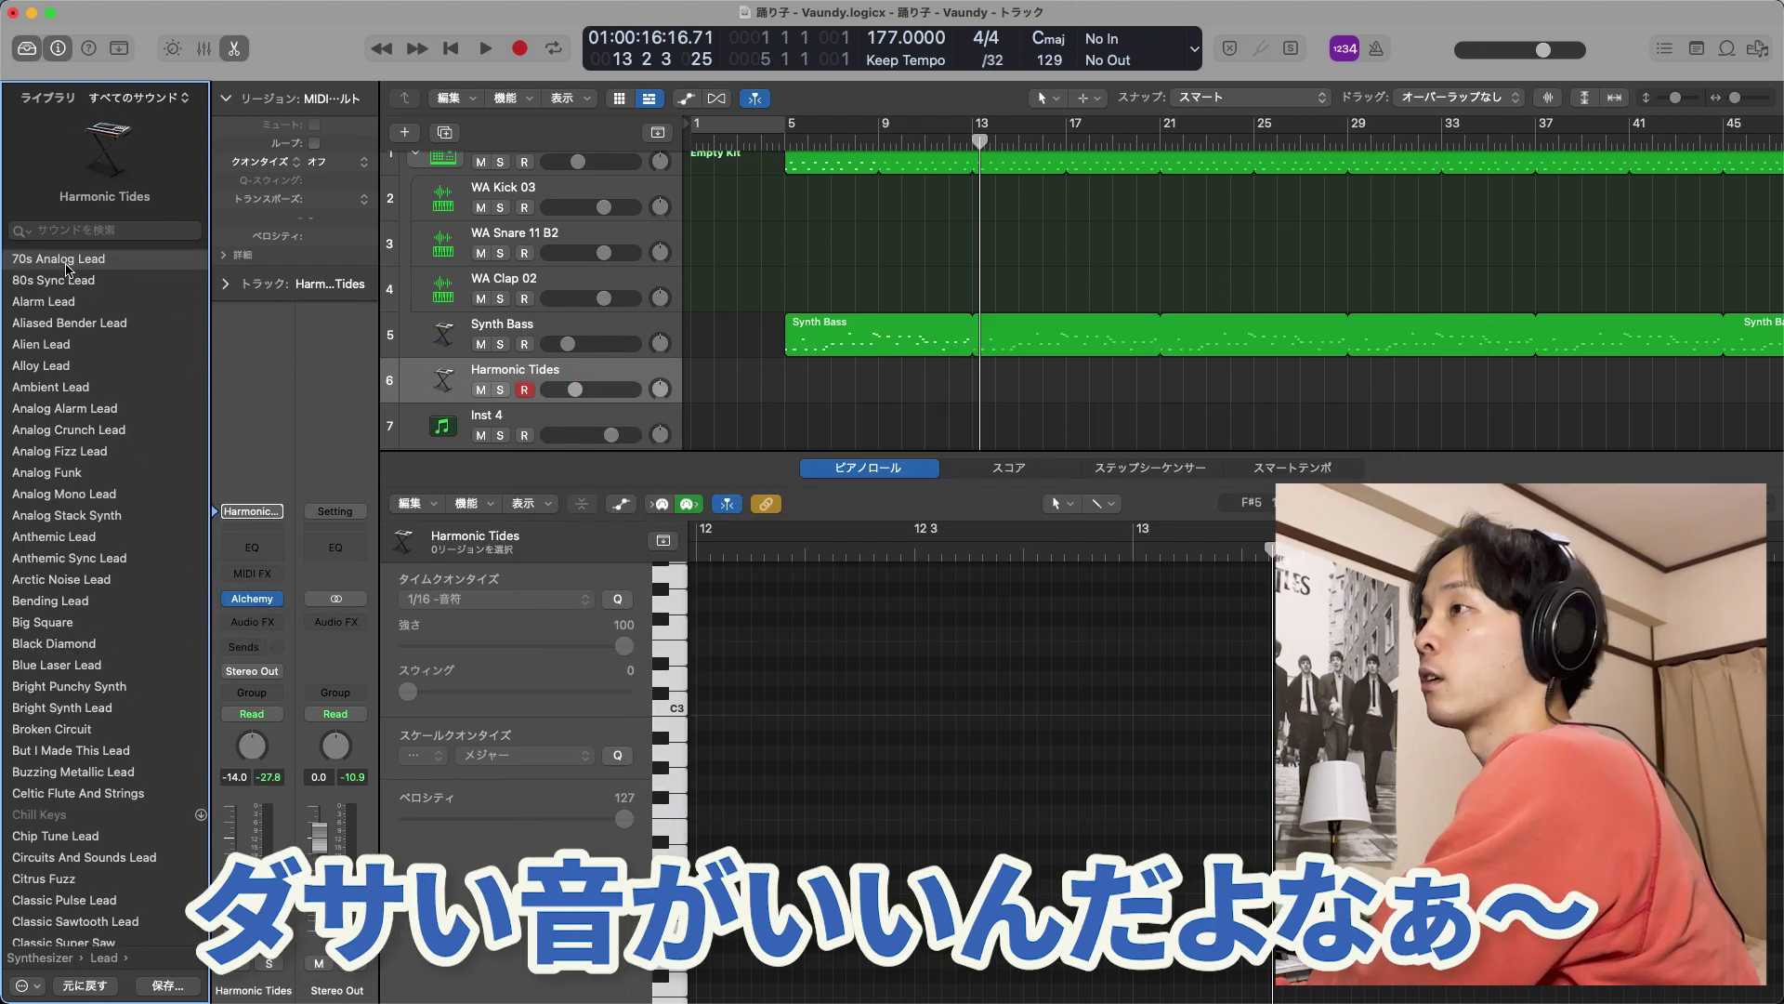
Audition the 70s Analog Lead, 80s Sync Lead and Alarm Lead patches on track 6
{"action": "left_click", "coordinate": [65, 260]}
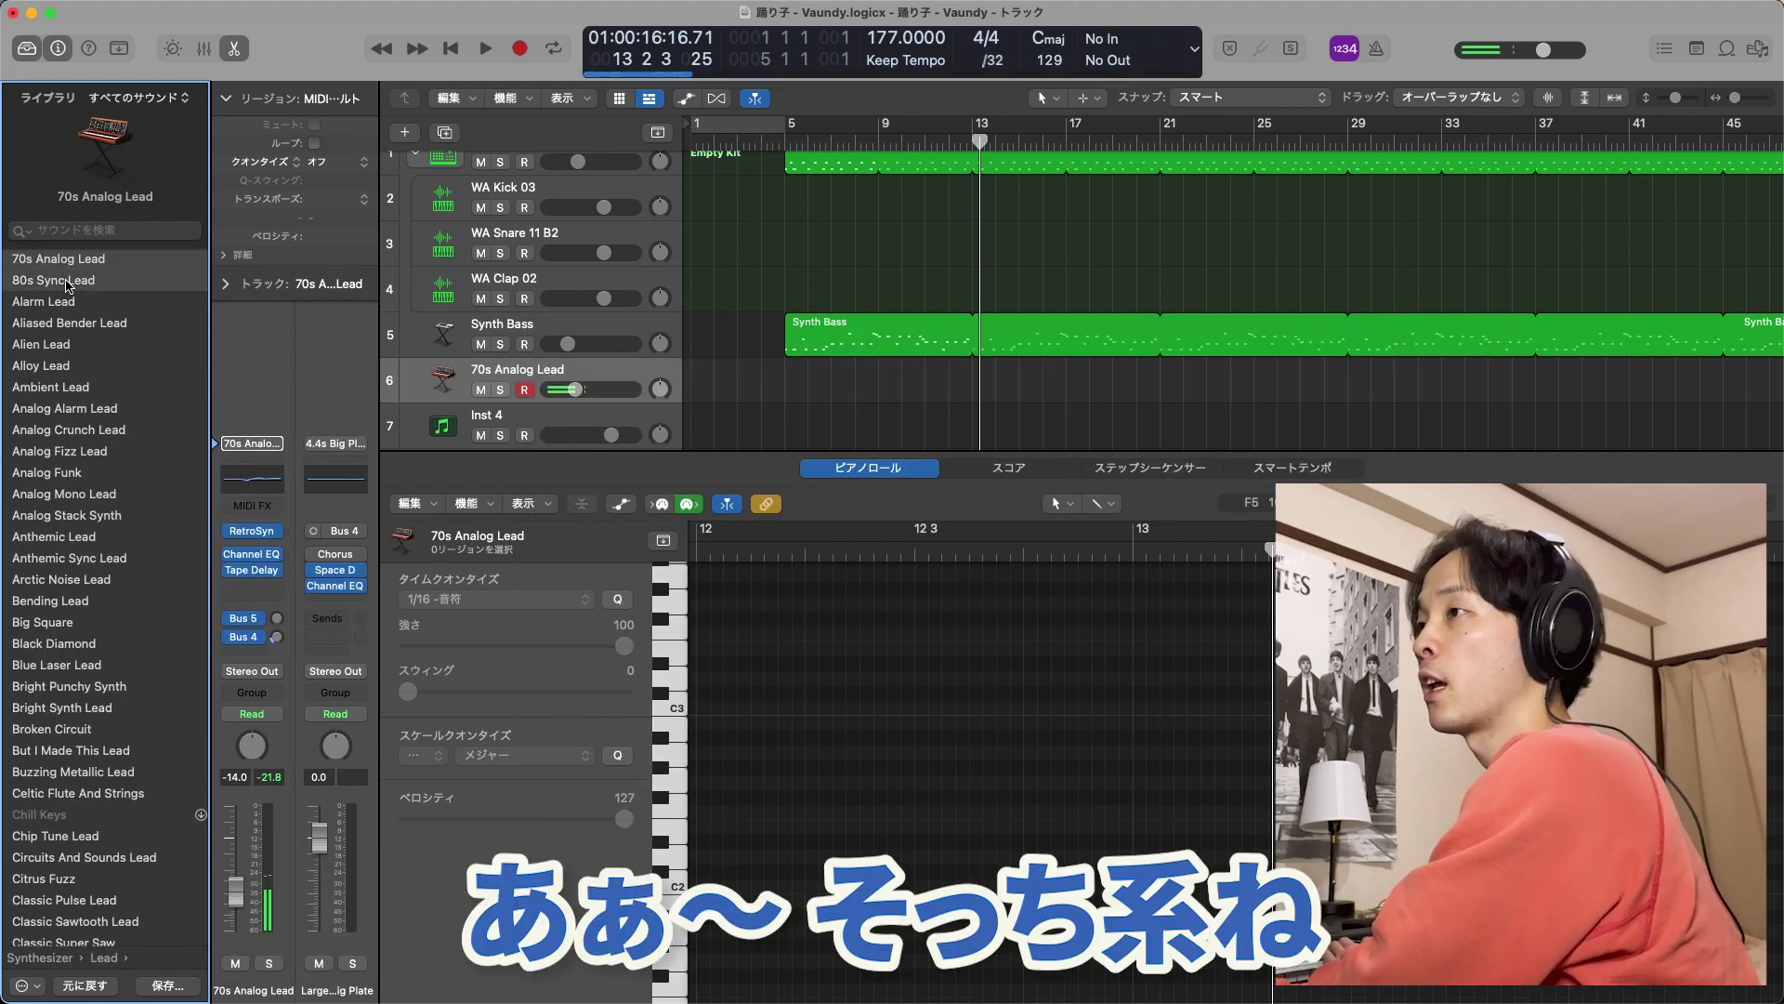
{"action": "left_click", "coordinate": [67, 281]}
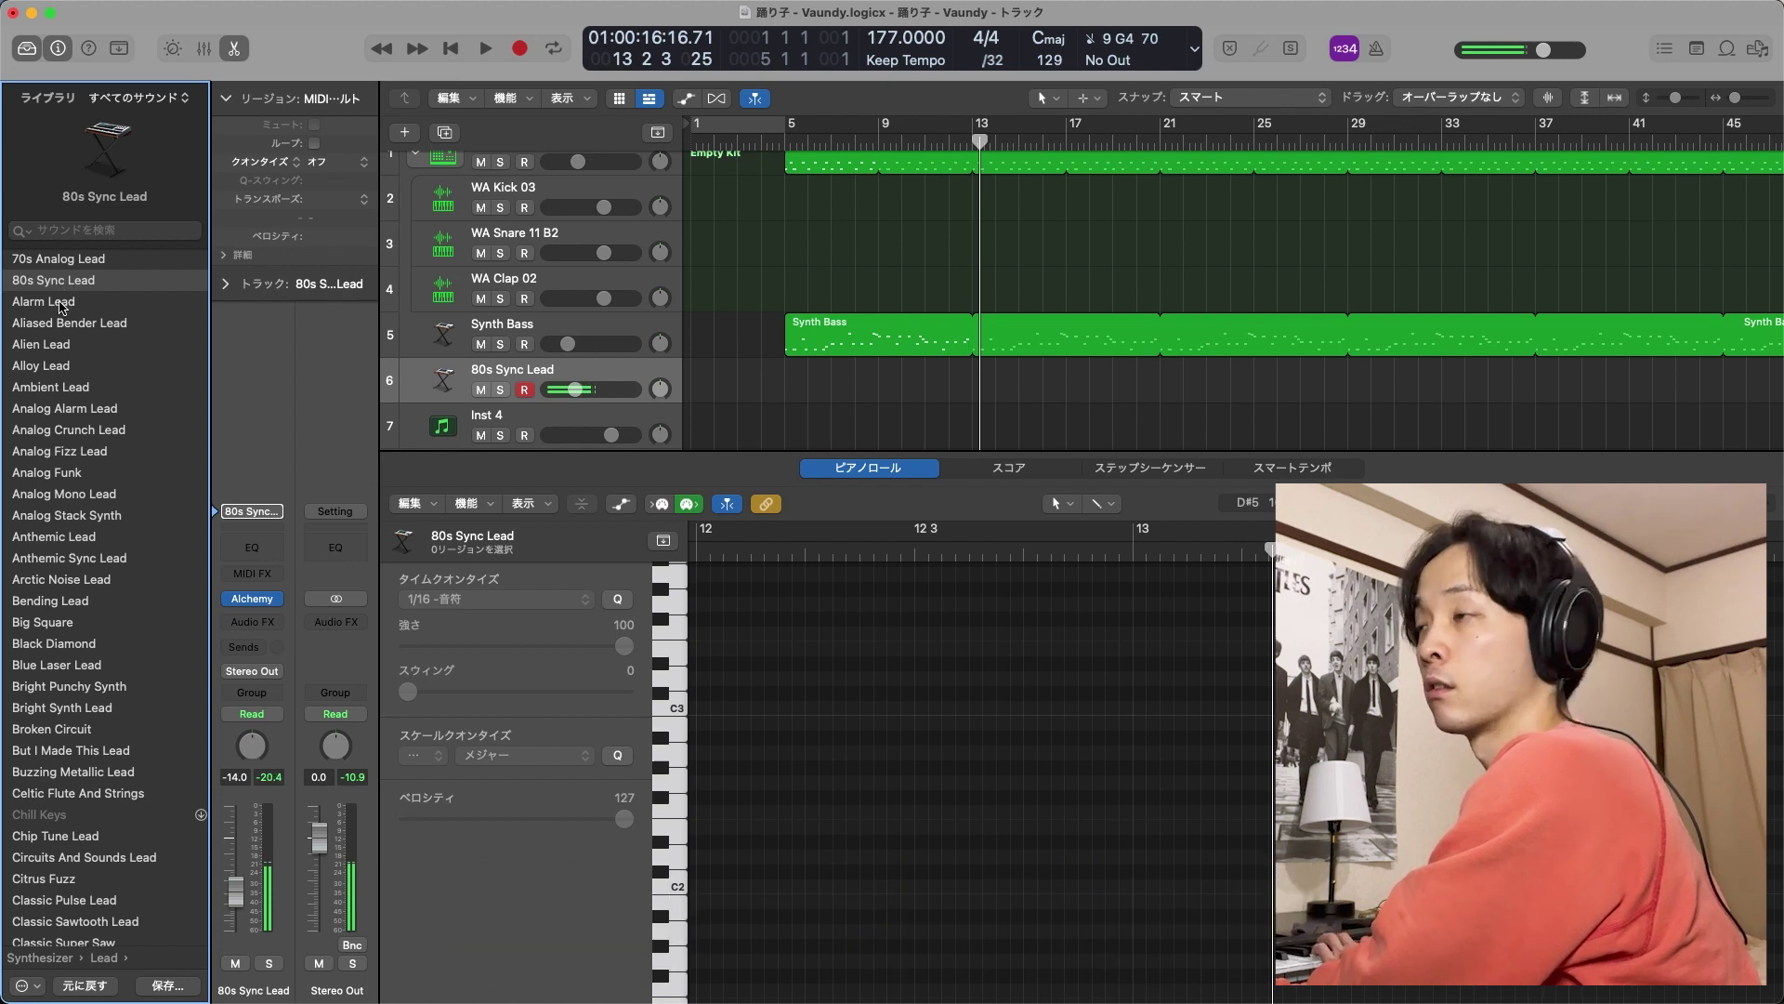
{"action": "left_click", "coordinate": [61, 303]}
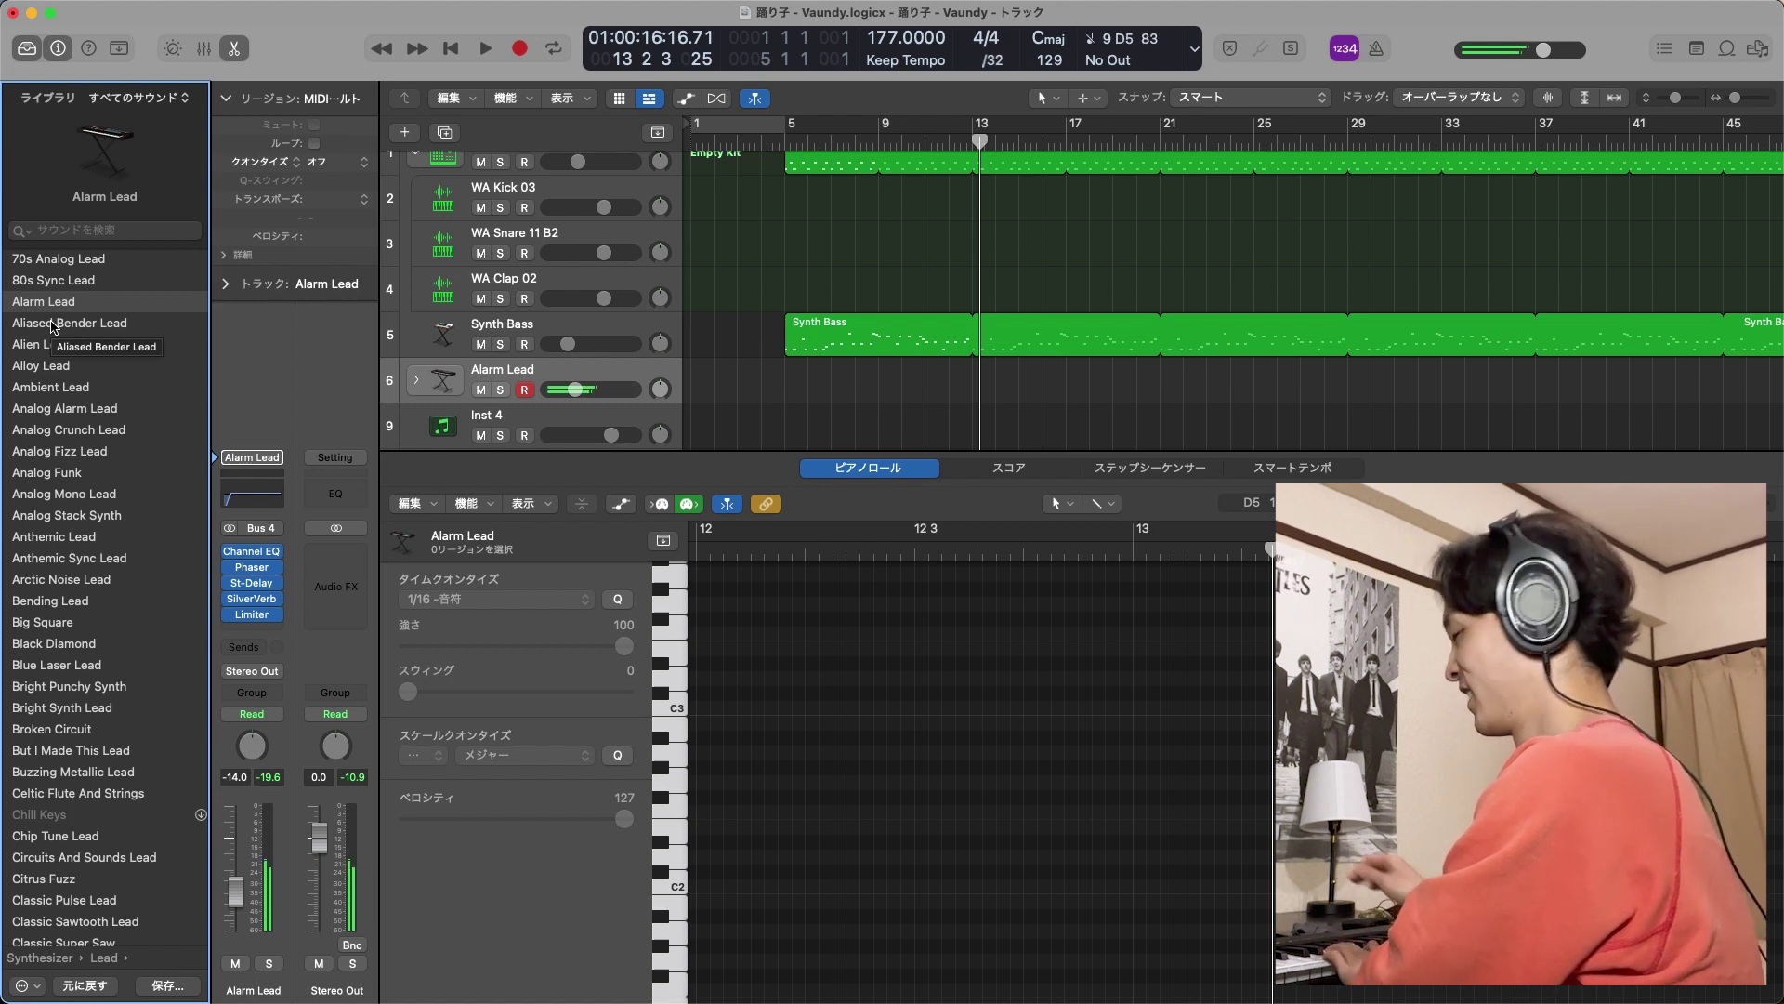
Audition Classic Sawtooth Lead and Classic Super Saw, and load Classic Syncer as the sound for track 6
{"action": "scroll", "coordinate": [90, 817], "scroll_direction": "down", "scroll_amount": 3}
{"action": "left_click", "coordinate": [83, 810]}
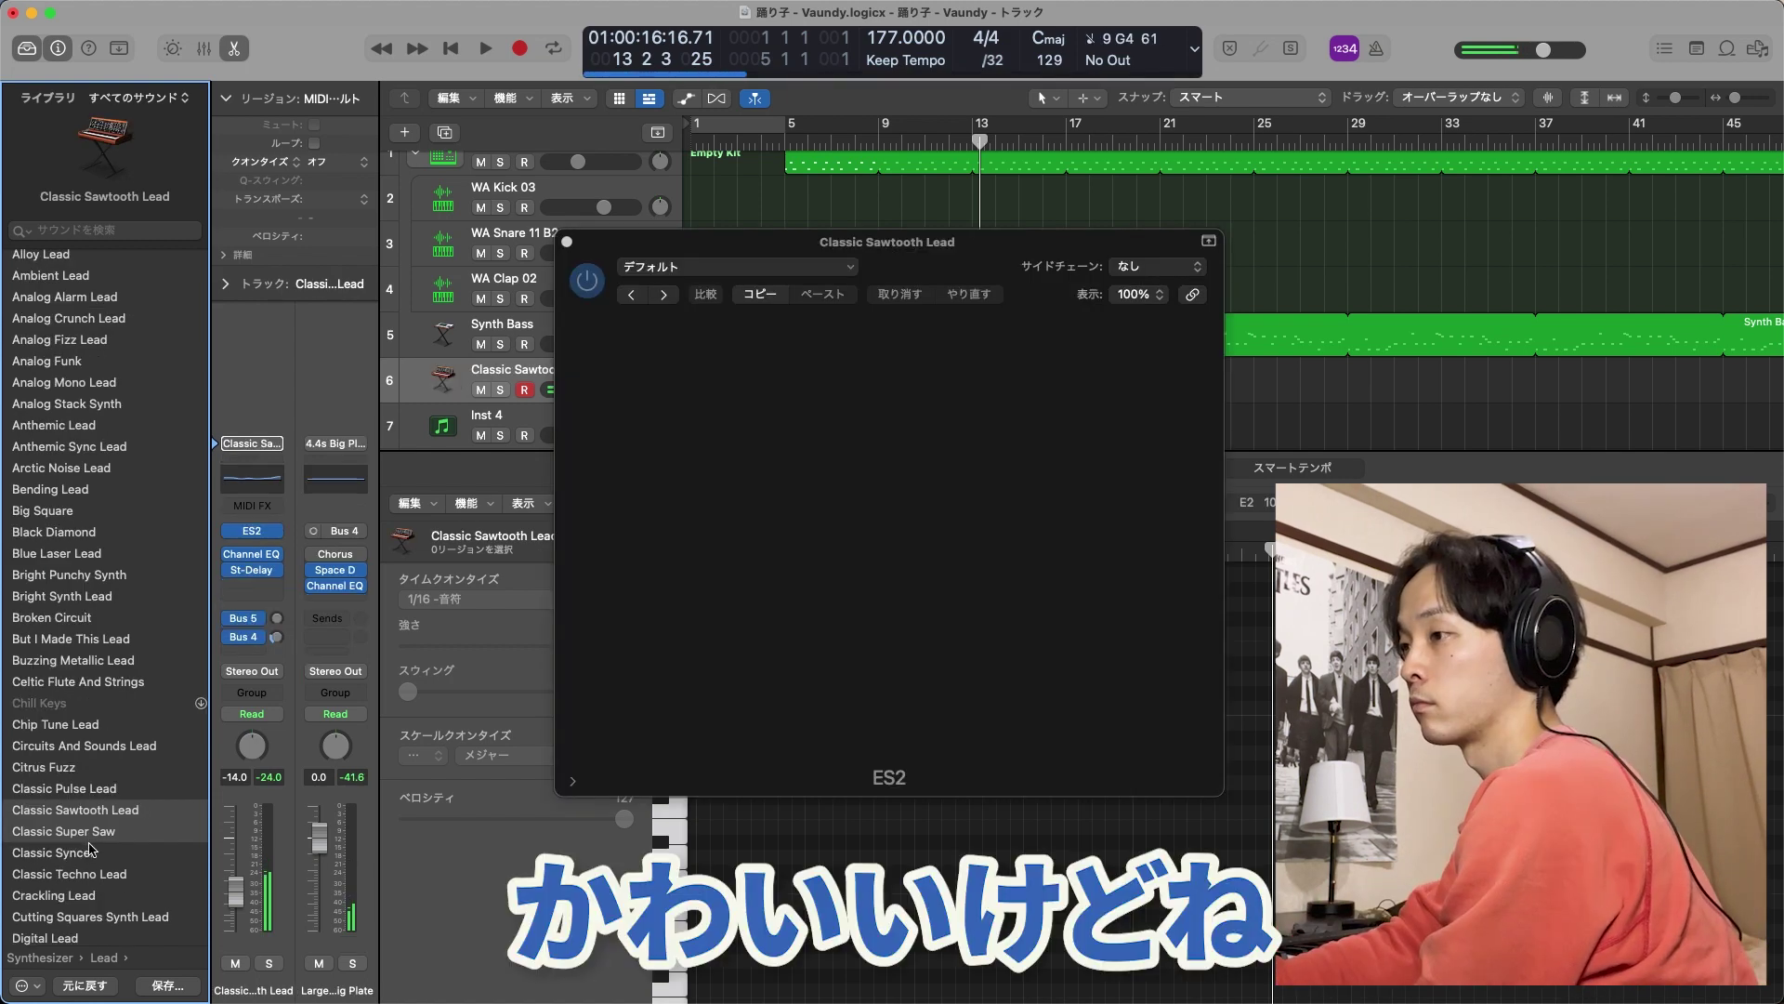
{"action": "left_click", "coordinate": [89, 837]}
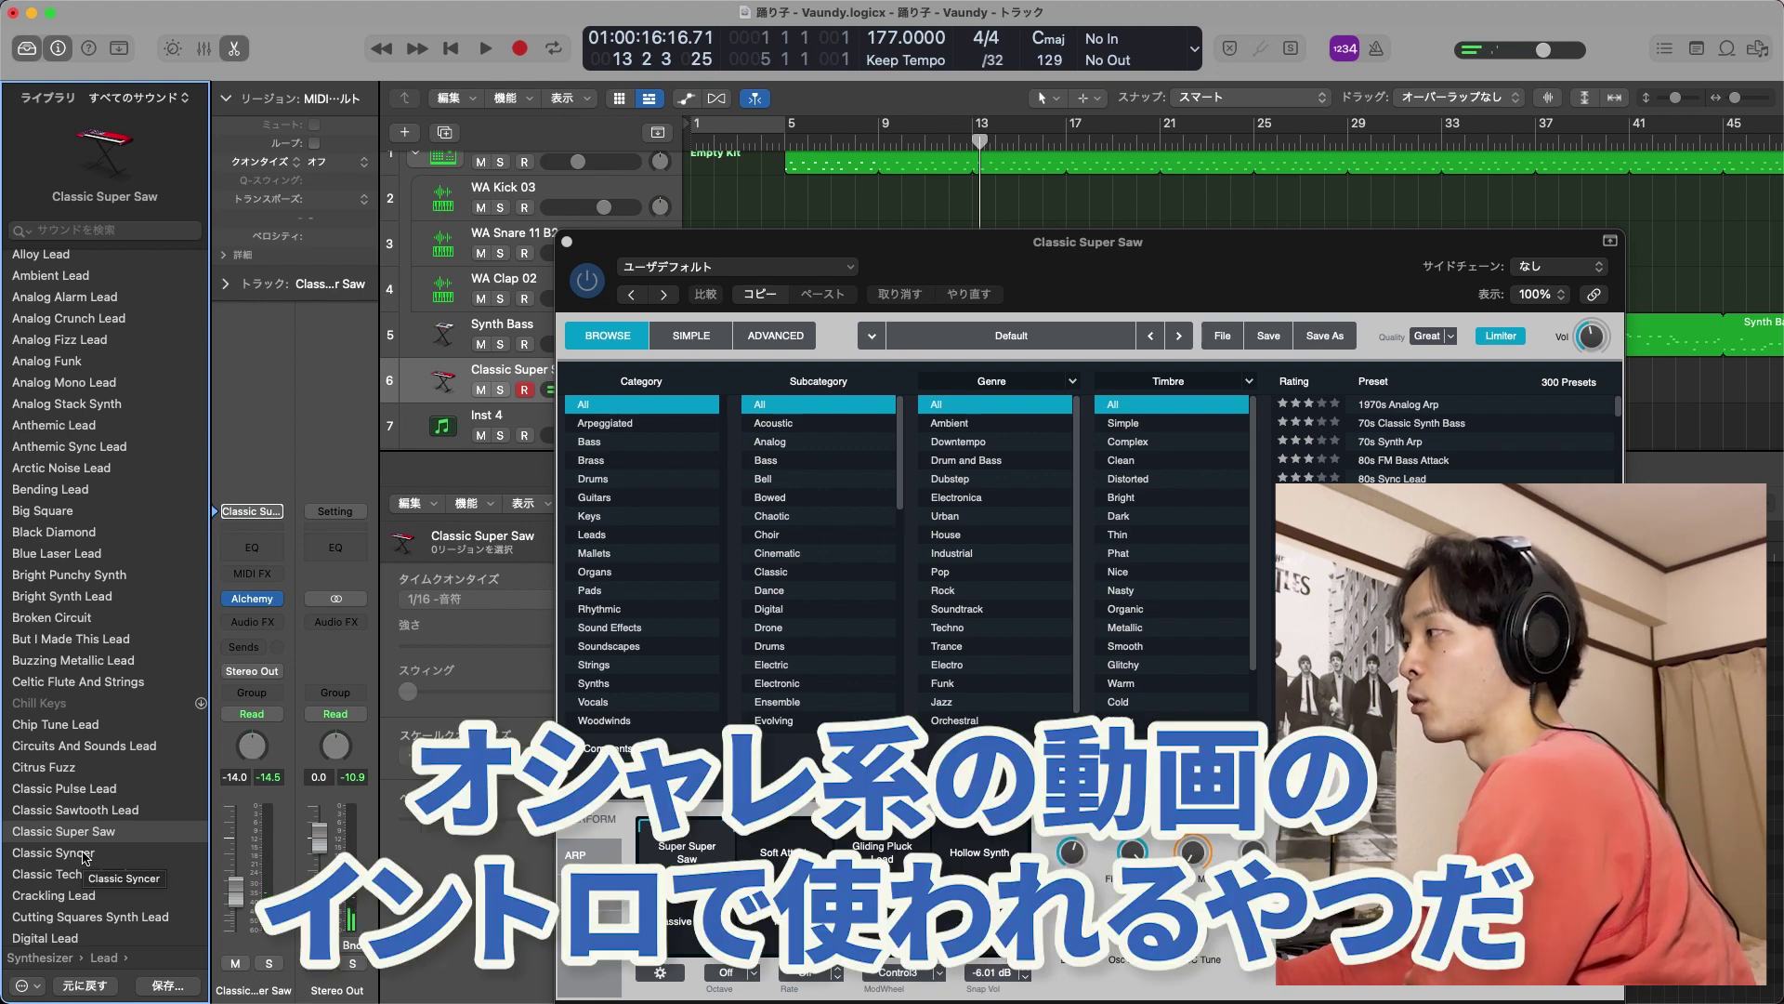
{"action": "left_click", "coordinate": [83, 853]}
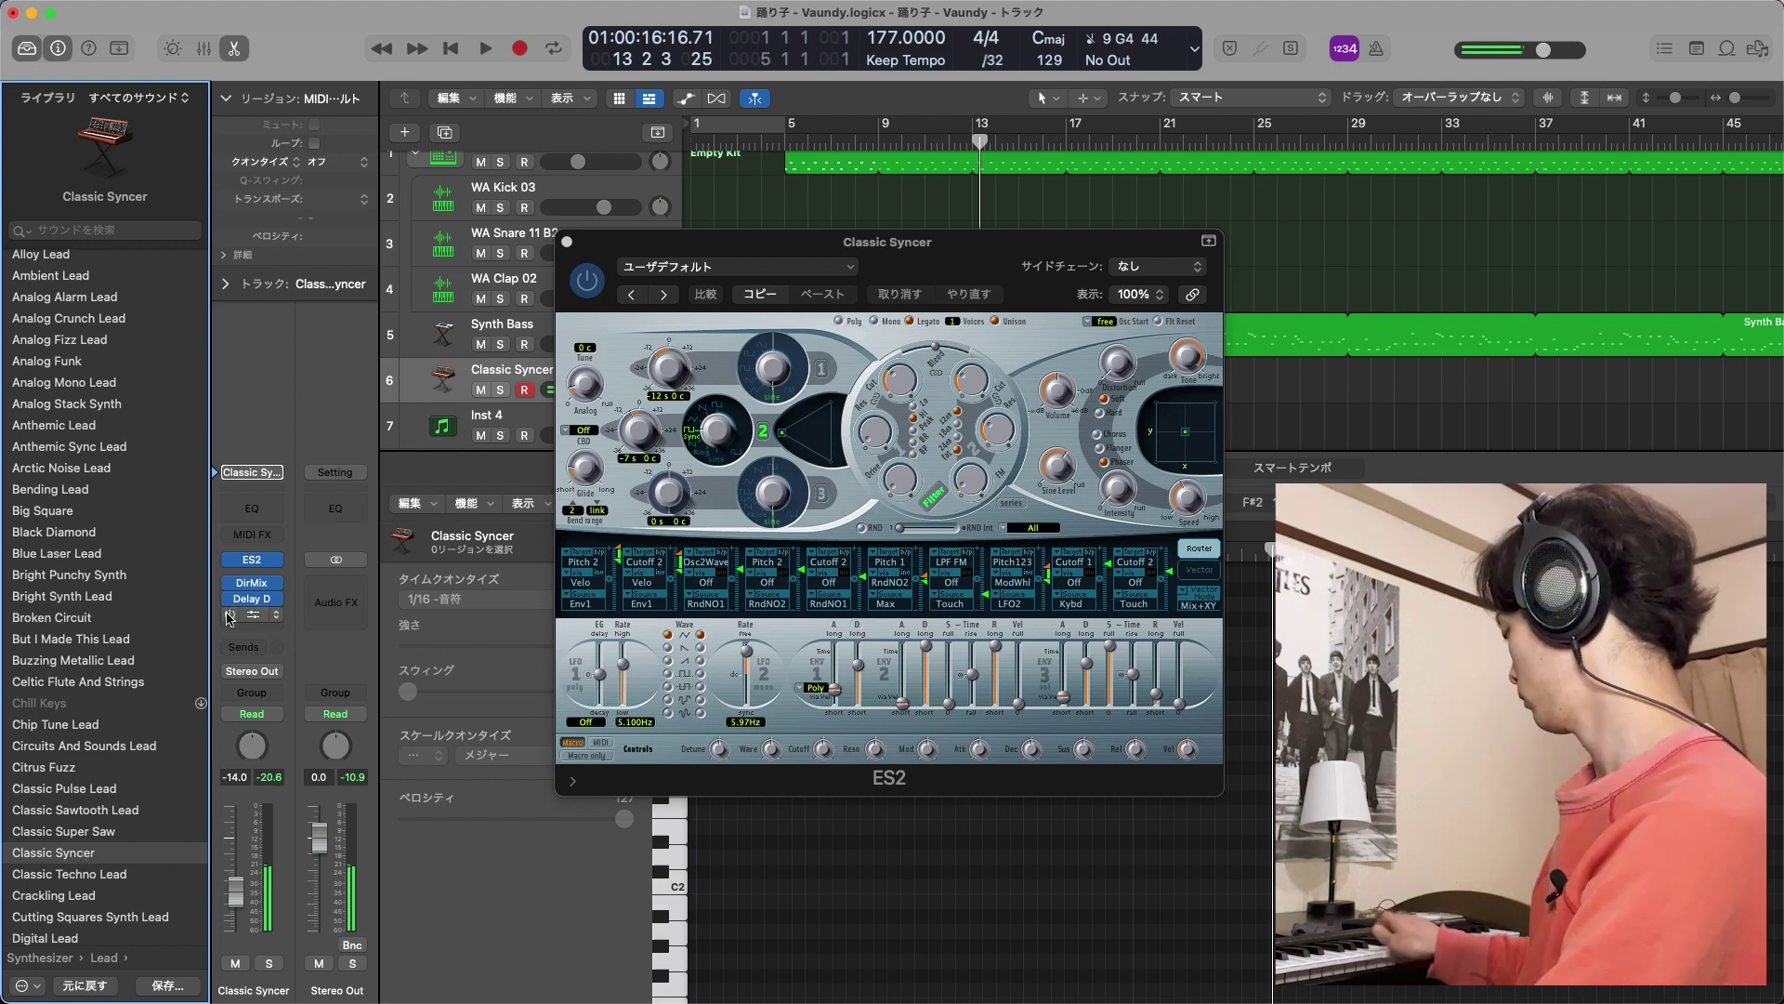
Bypass Classic Syncer's EnVerb effect, adjust the ES2 filter section and close the synth window
{"action": "mouse_move", "coordinate": [229, 618]}
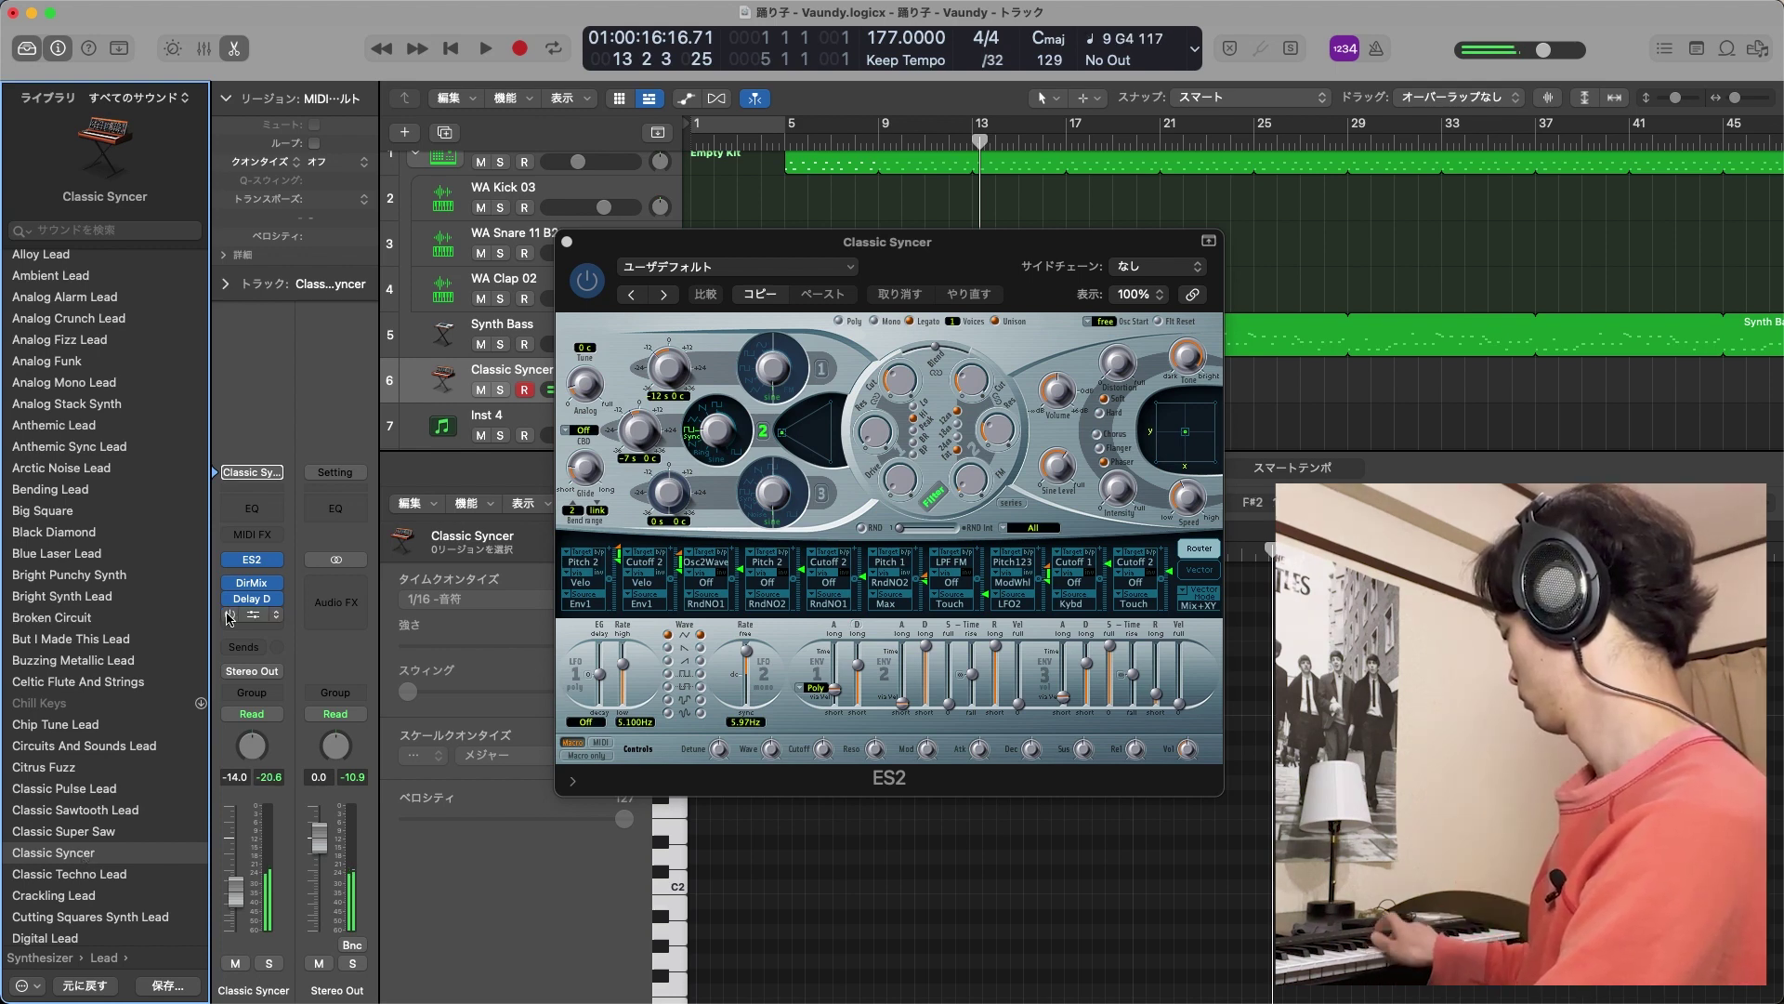
{"action": "left_click", "coordinate": [976, 398]}
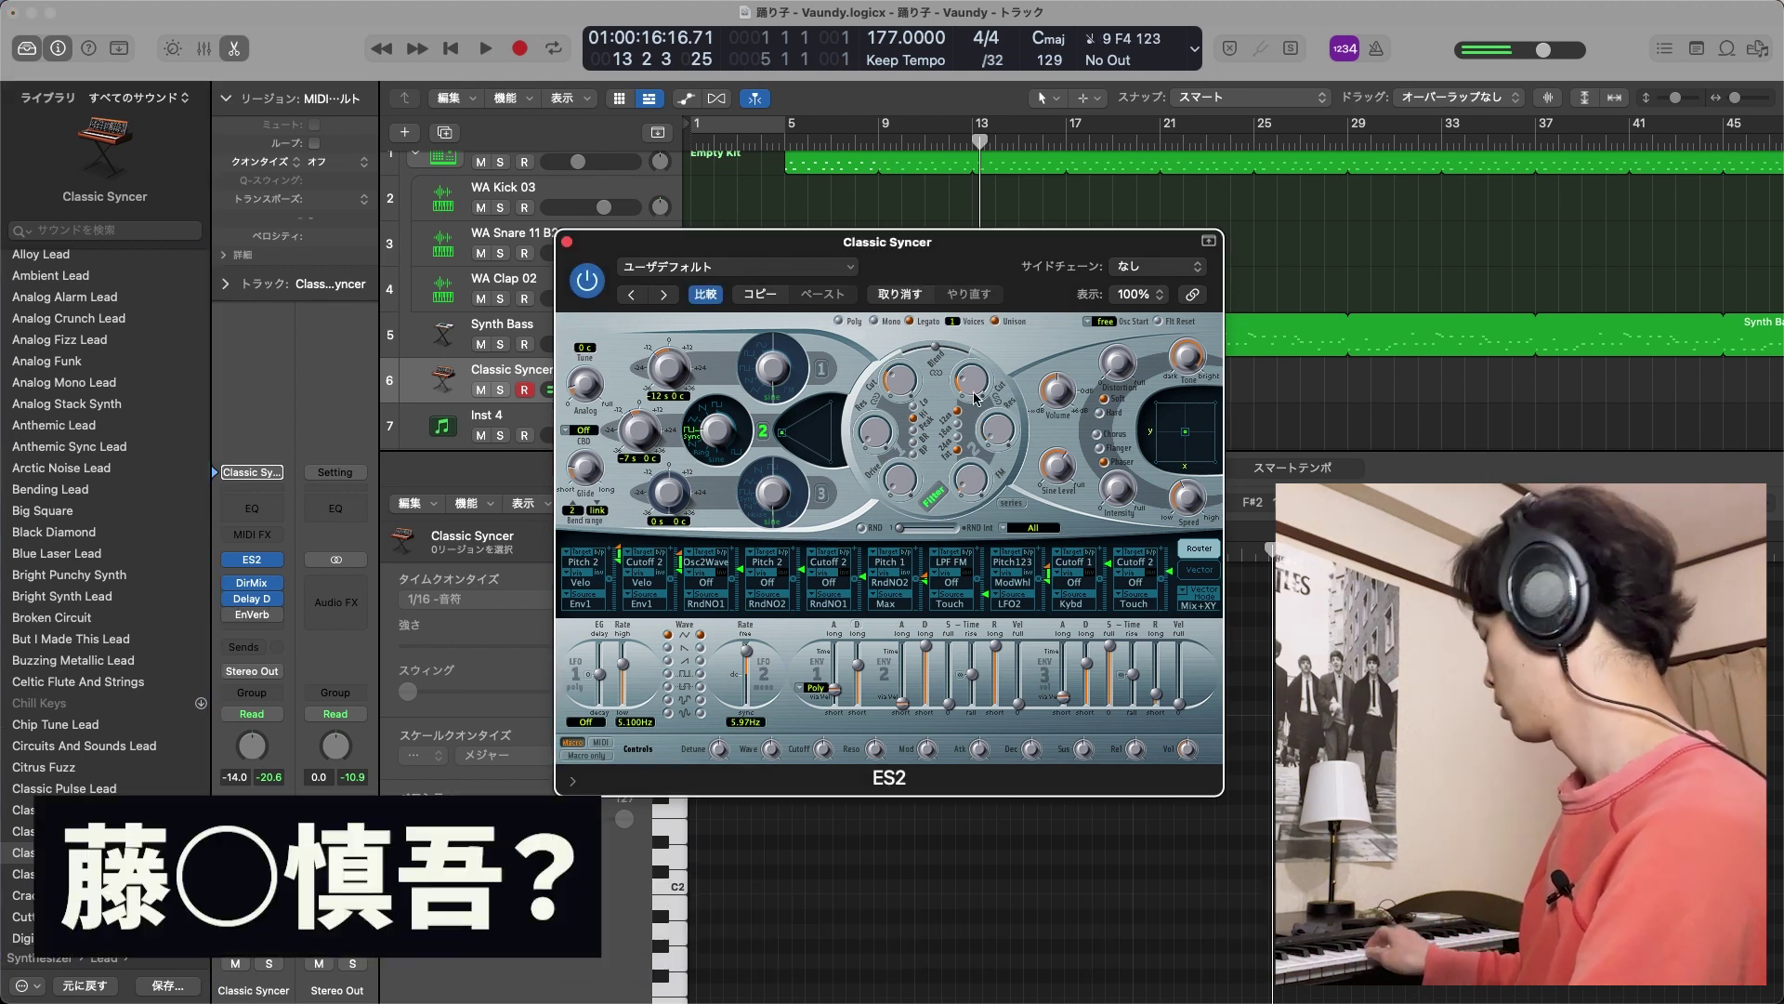
{"action": "left_click", "coordinate": [567, 241]}
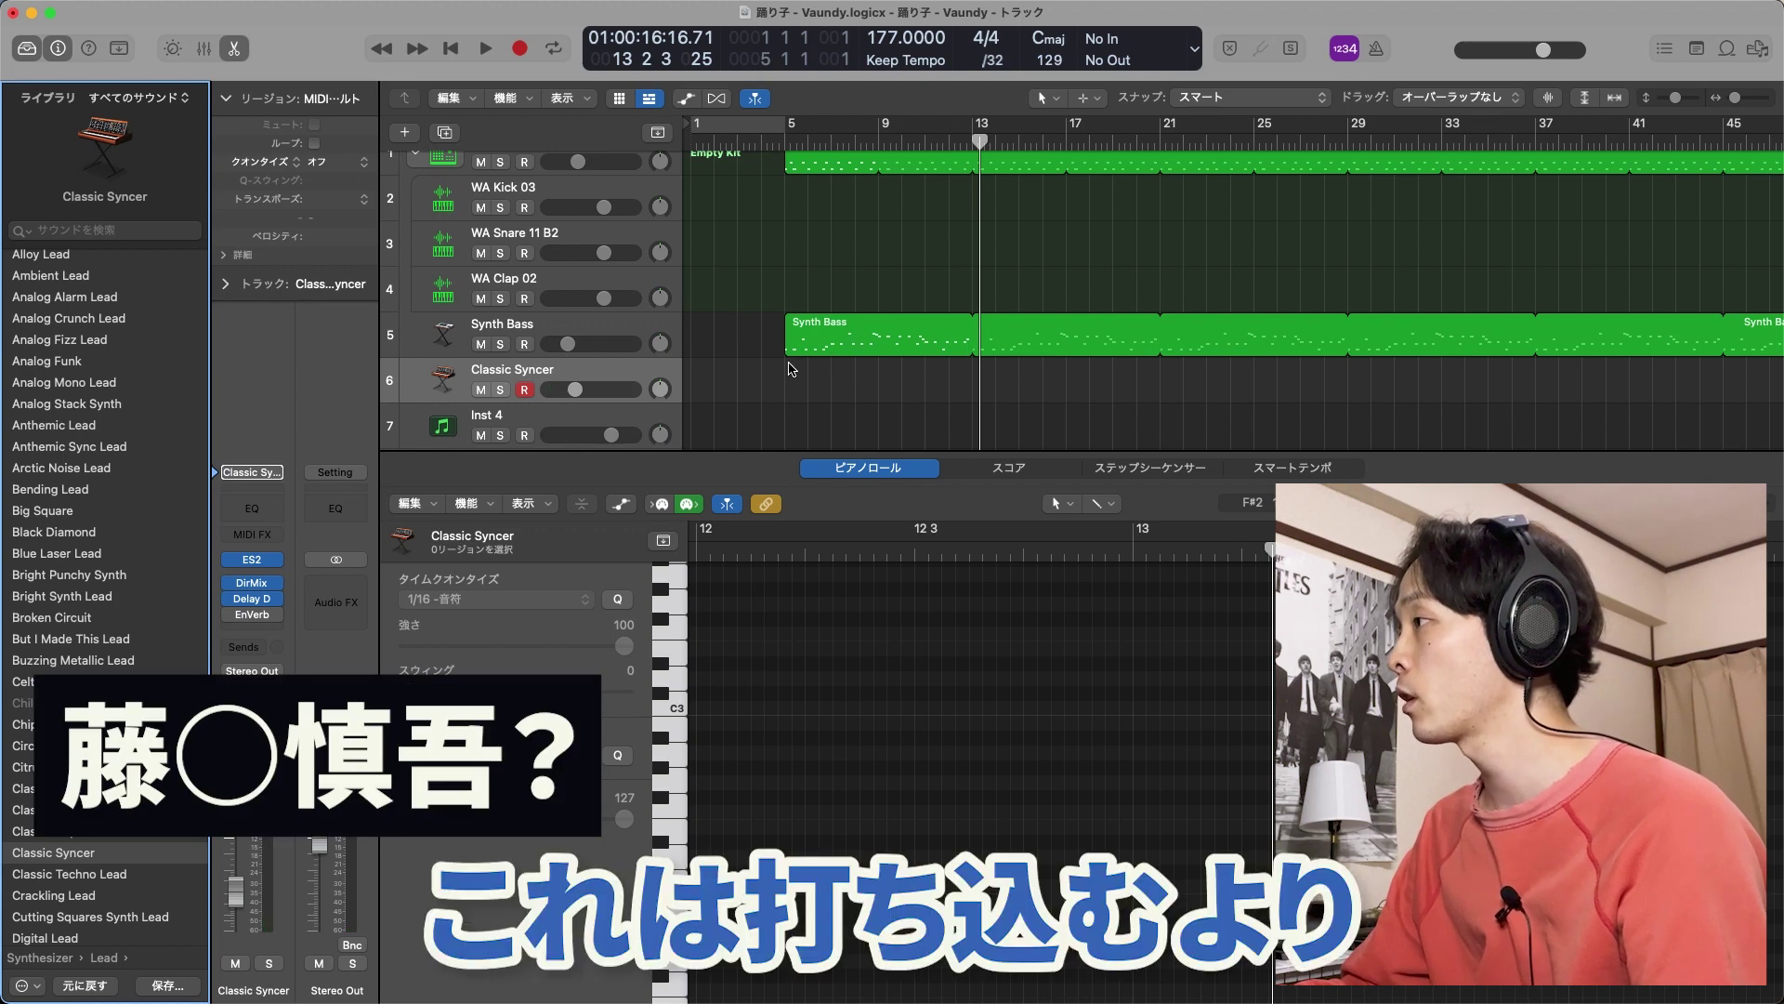
Record a four-bar MIDI phrase on the Classic Syncer track from bar 5, stop recording and close the piano roll
{"action": "left_click", "coordinate": [787, 143]}
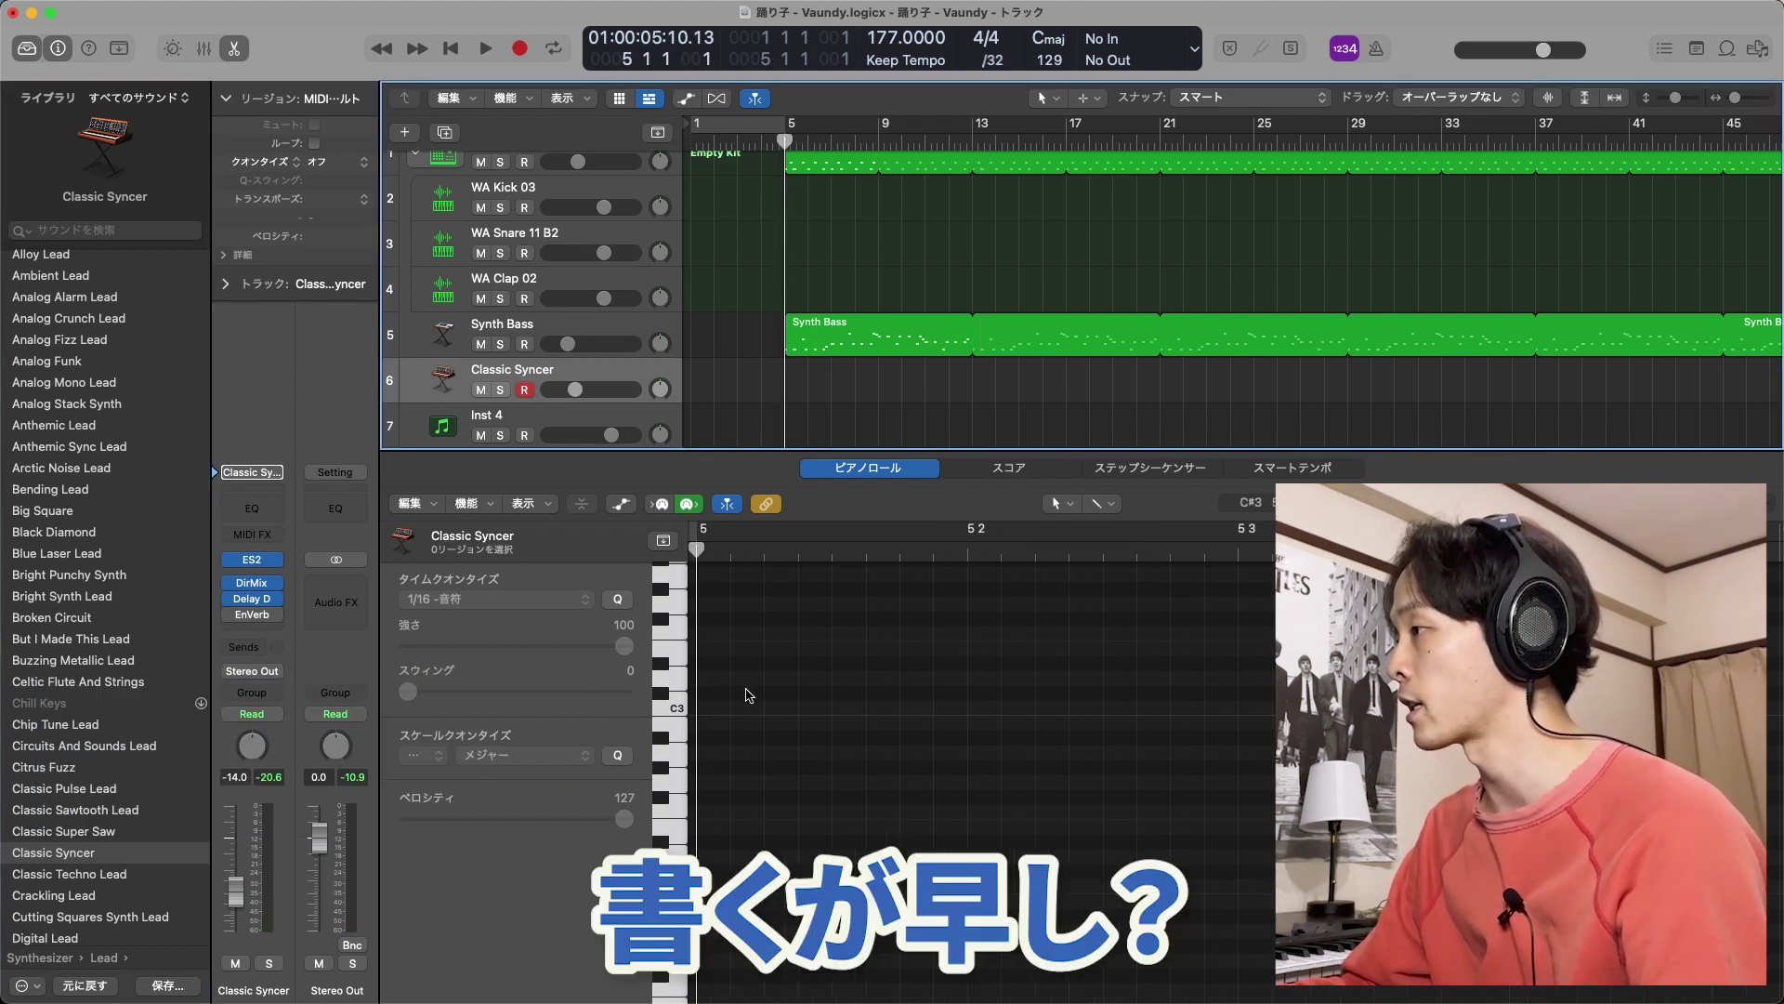
{"action": "scroll", "coordinate": [749, 695], "scroll_direction": "left", "scroll_amount": 3}
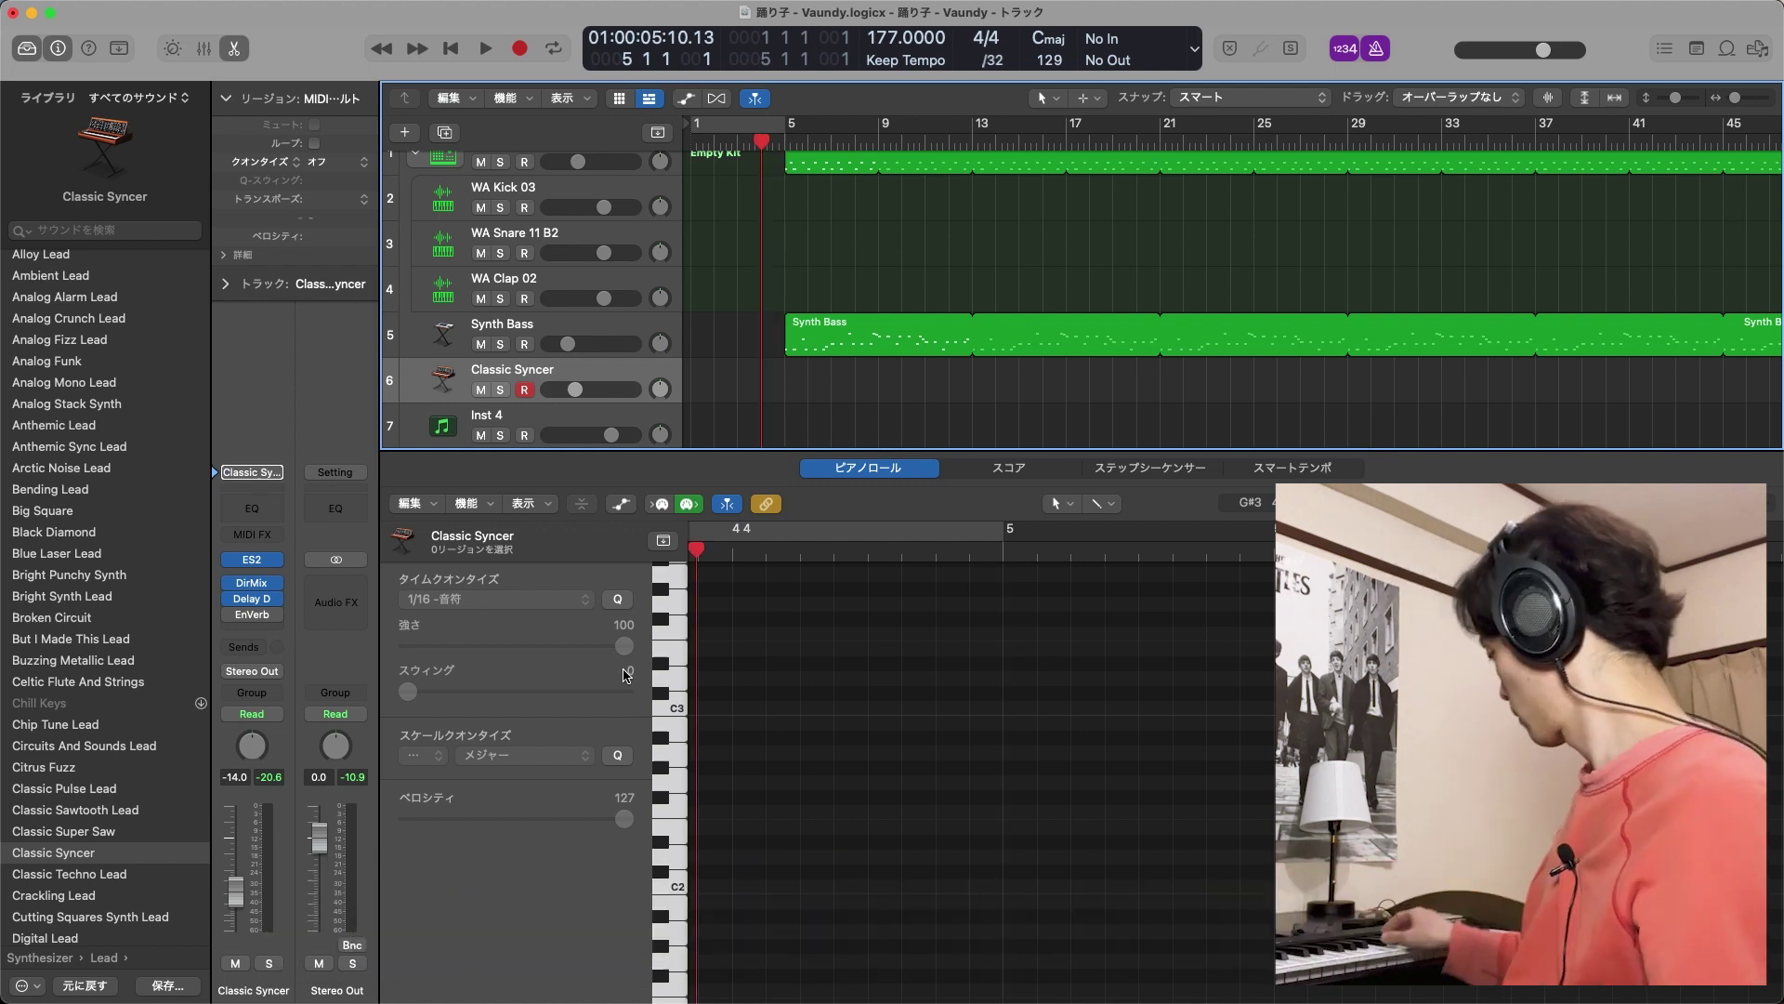
{"action": "key", "text": "r"}
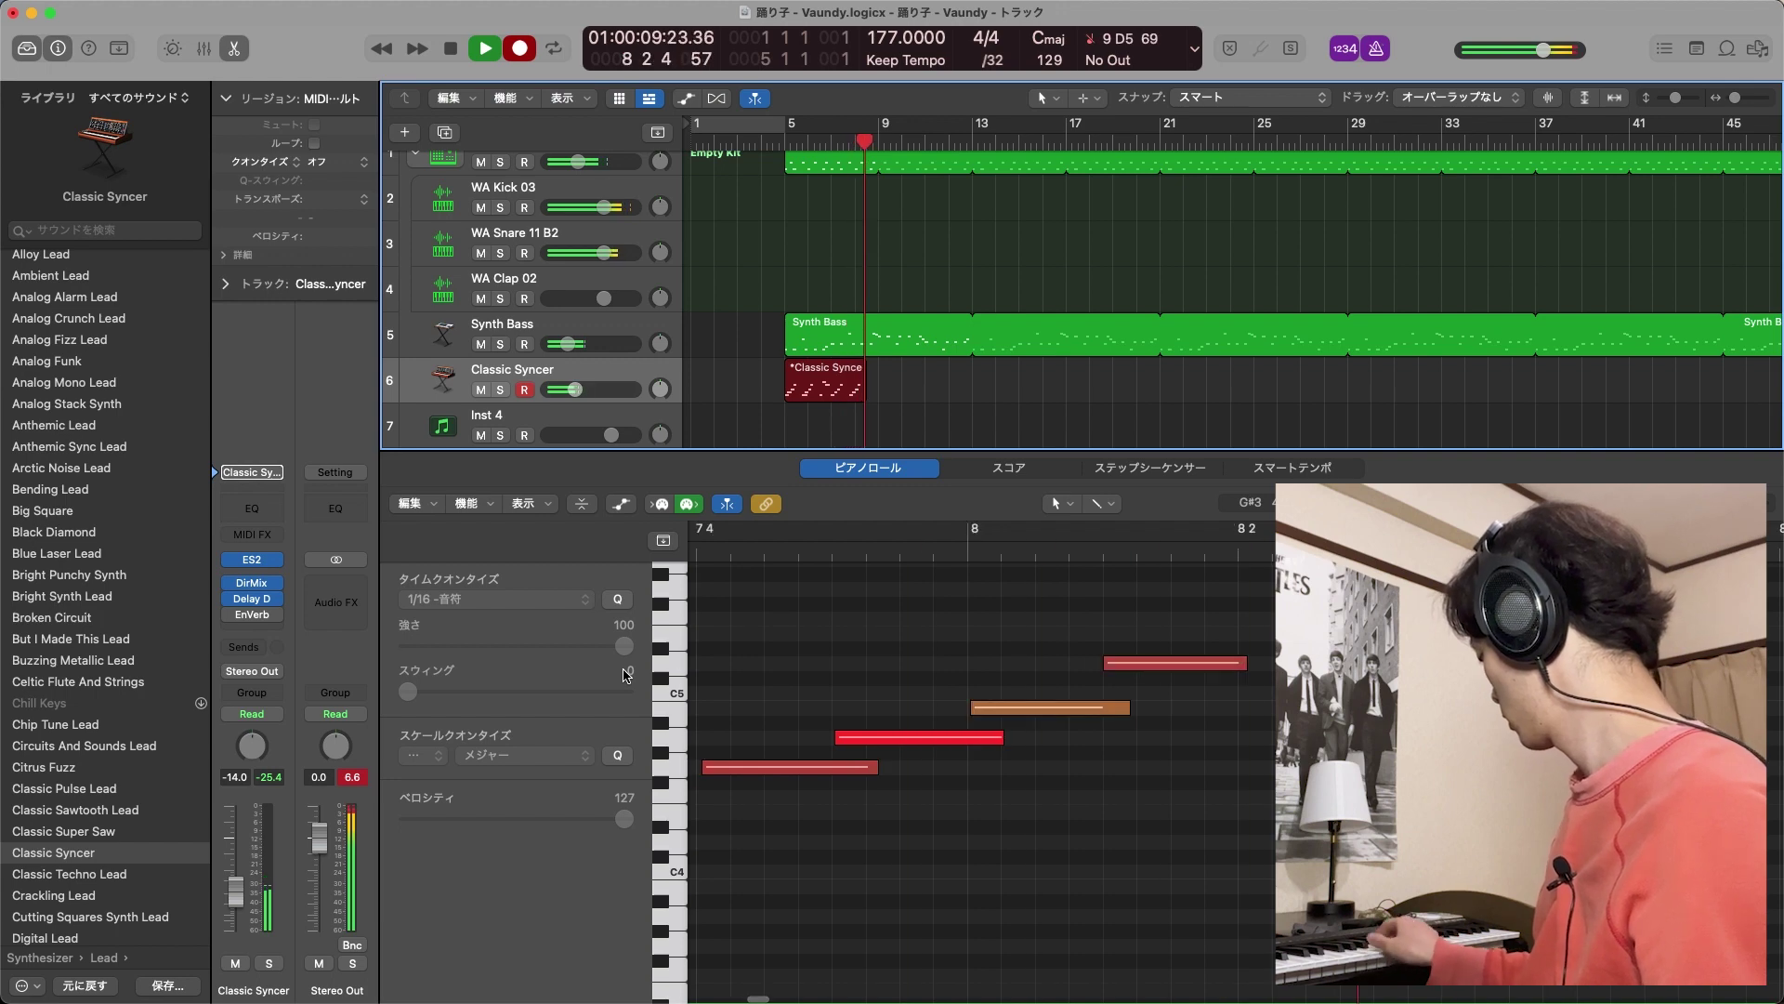
{"action": "key", "text": "space"}
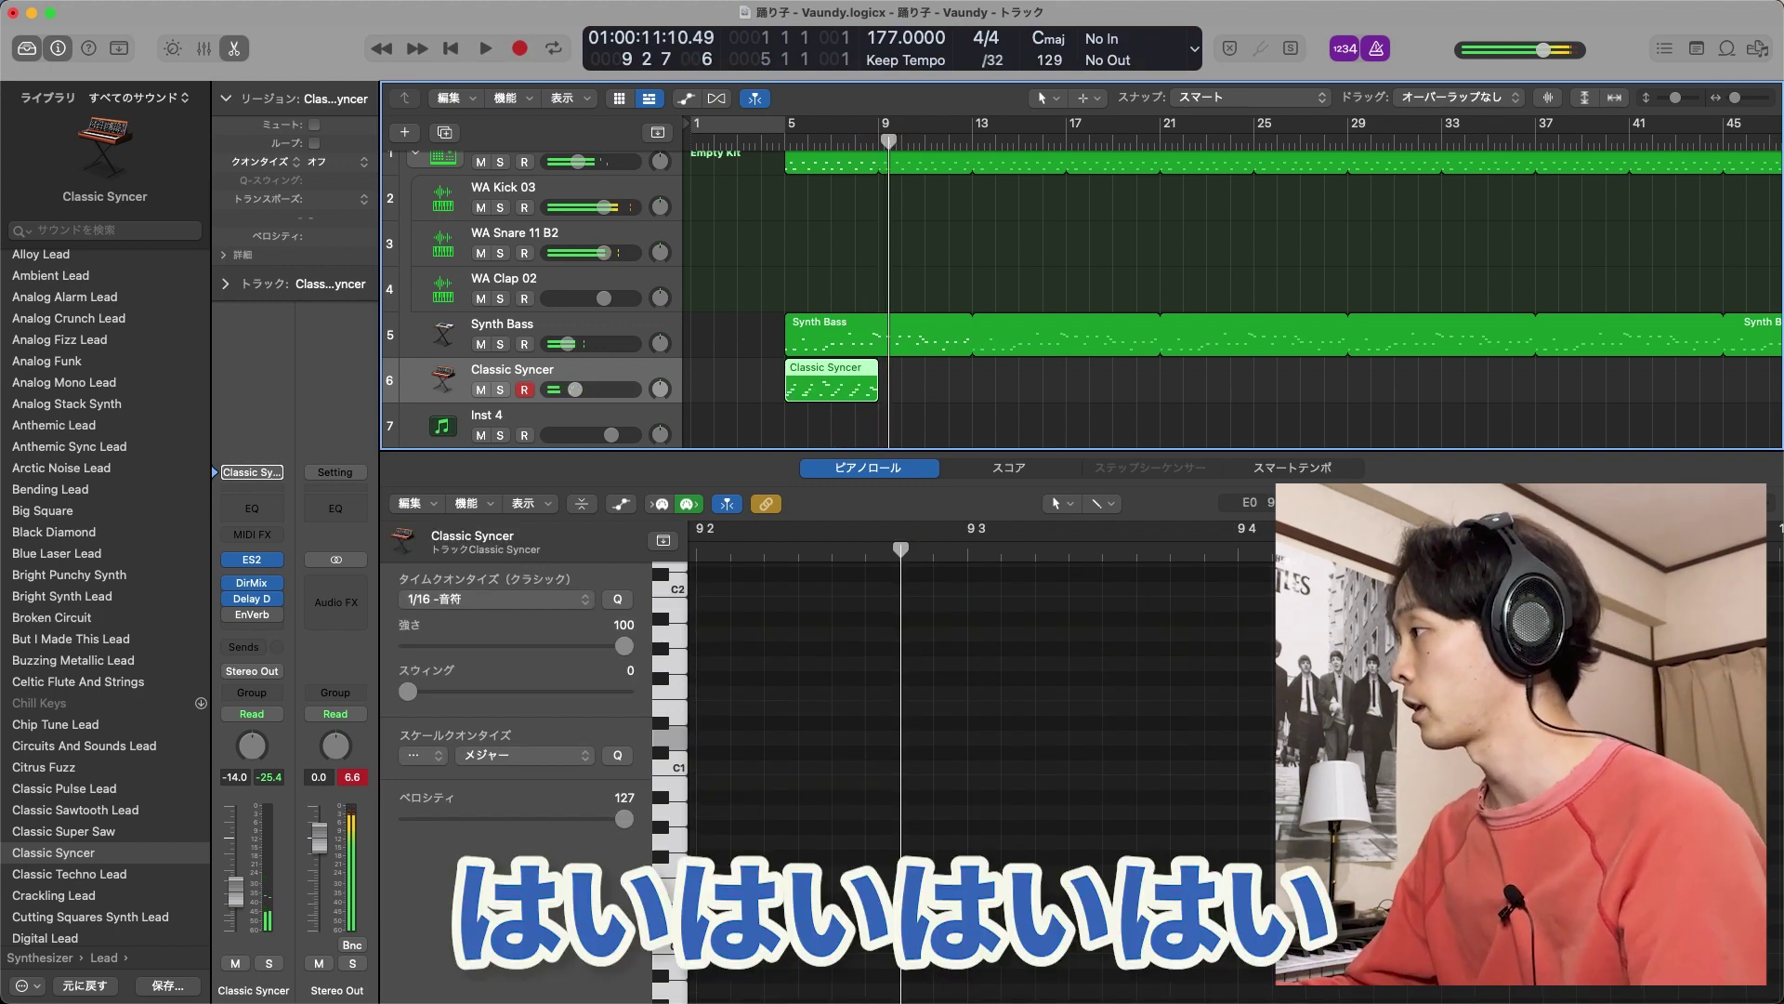
{"action": "key", "text": "e"}
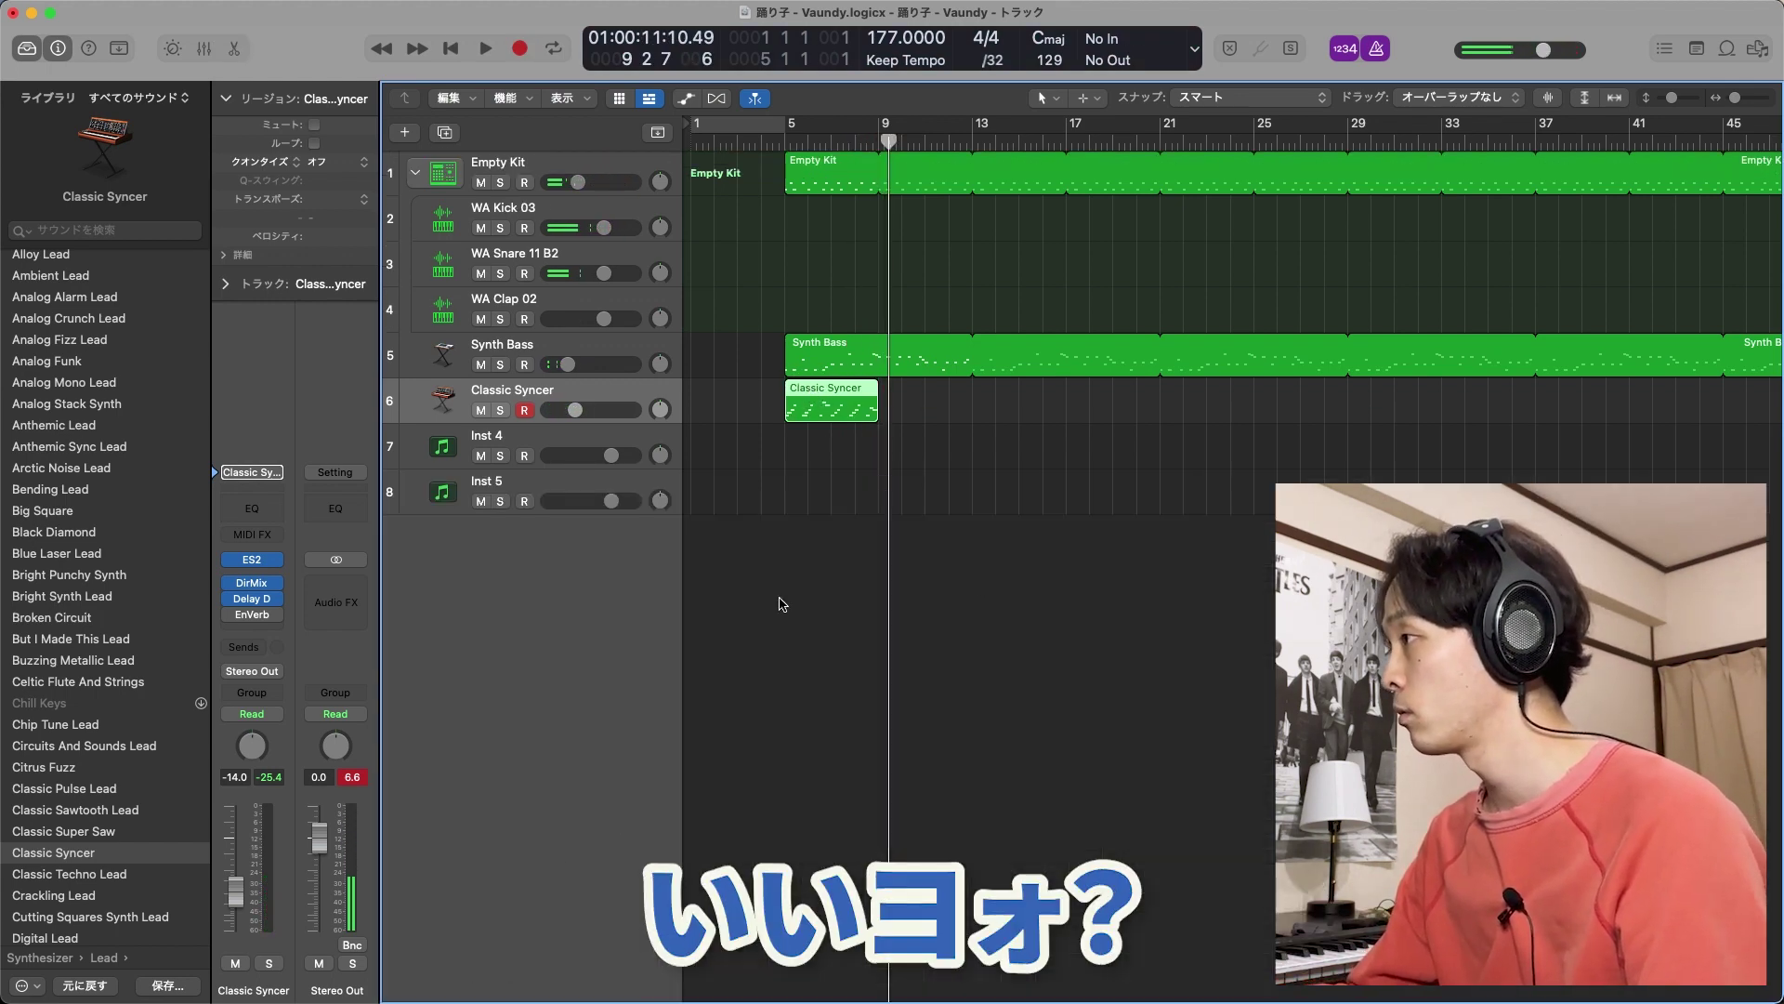
Open the Classic Syncer region for note editing and set the velocity of all its notes to 127
{"action": "double_click", "coordinate": [826, 407]}
{"action": "scroll", "coordinate": [916, 698], "scroll_direction": "down", "scroll_amount": 5}
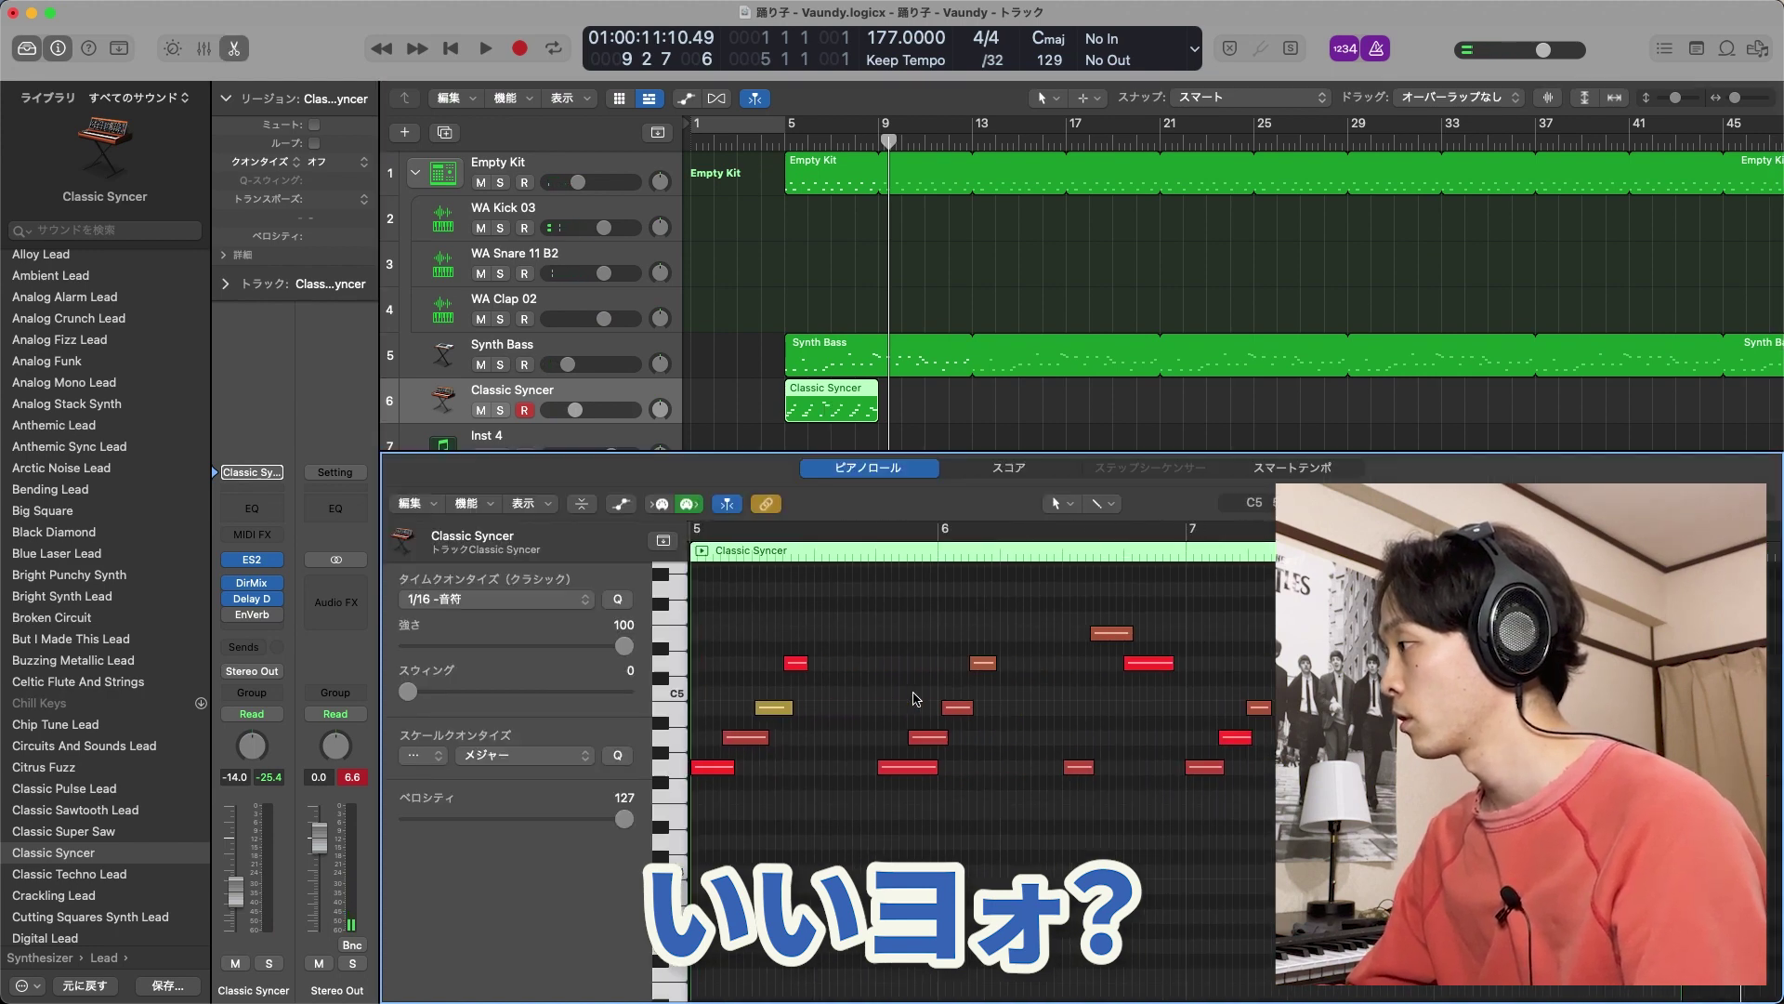
{"action": "left_click_drag", "start_coordinate": [1061, 613], "coordinate": [1292, 869]}
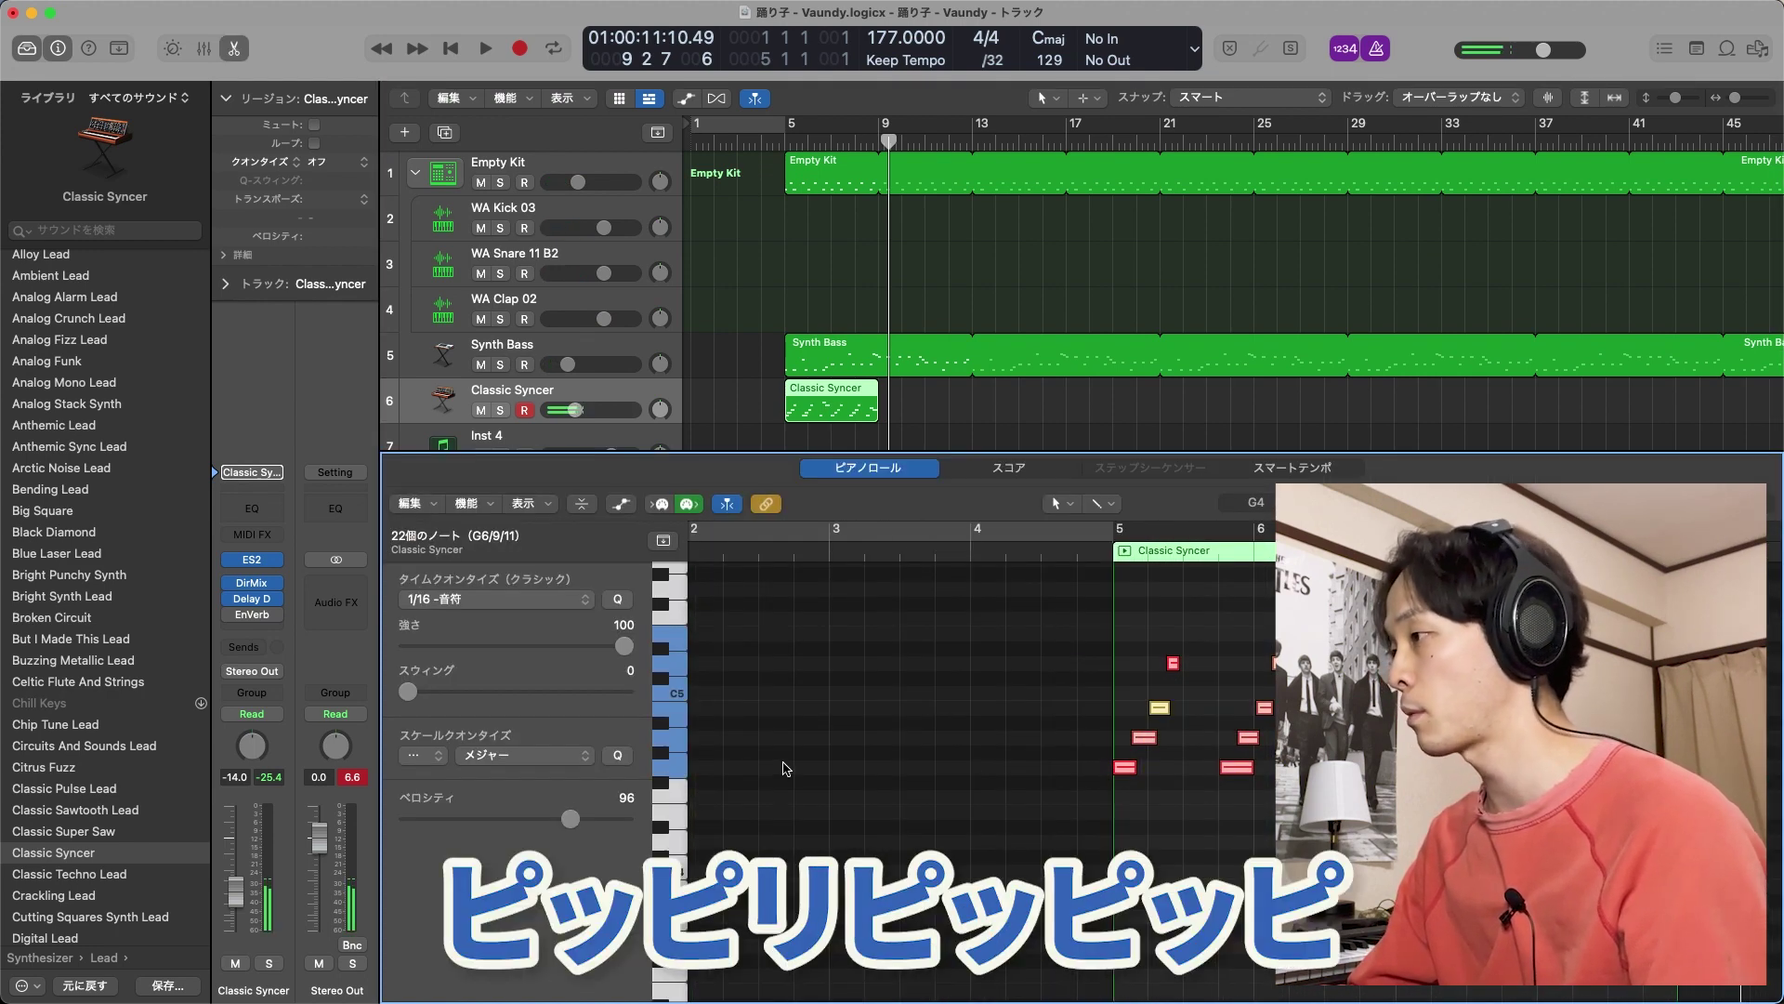
{"action": "left_click_drag", "start_coordinate": [569, 821], "coordinate": [817, 849]}
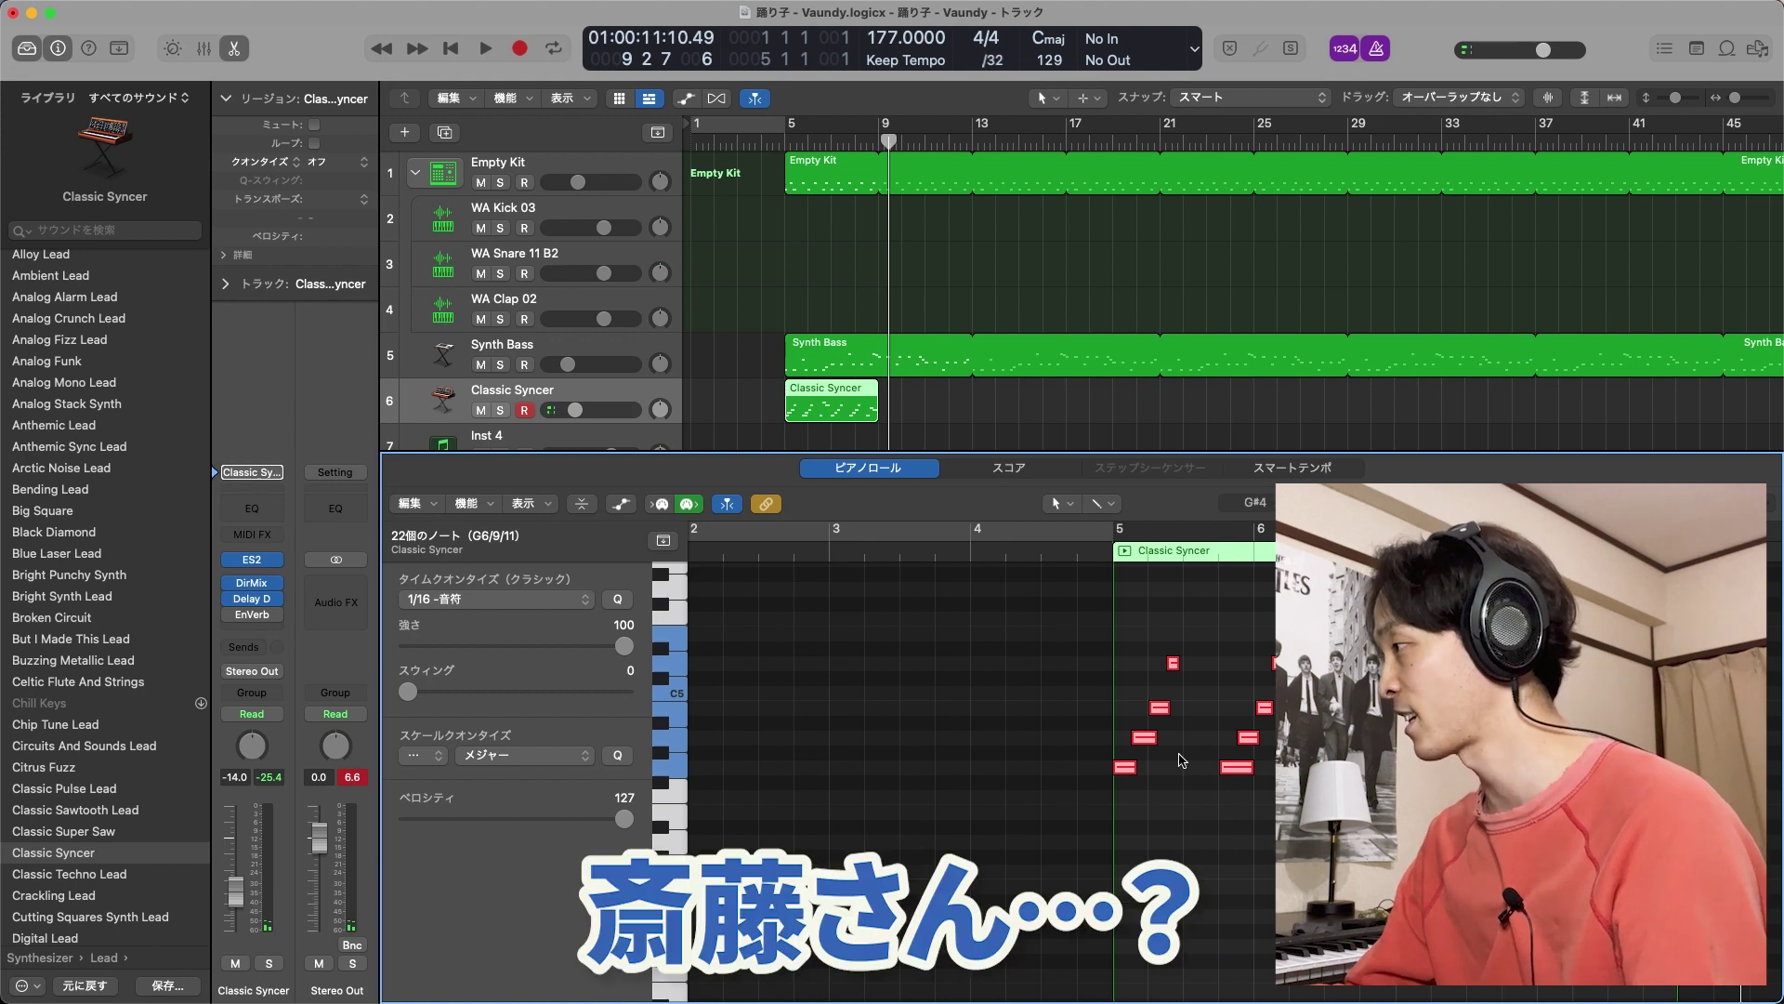
Slightly lengthen the B4 note that starts at beat 7 2 and audition the phrase around bar 7
{"action": "scroll", "coordinate": [1181, 760], "scroll_direction": "up", "scroll_amount": 3}
{"action": "key", "text": "space"}
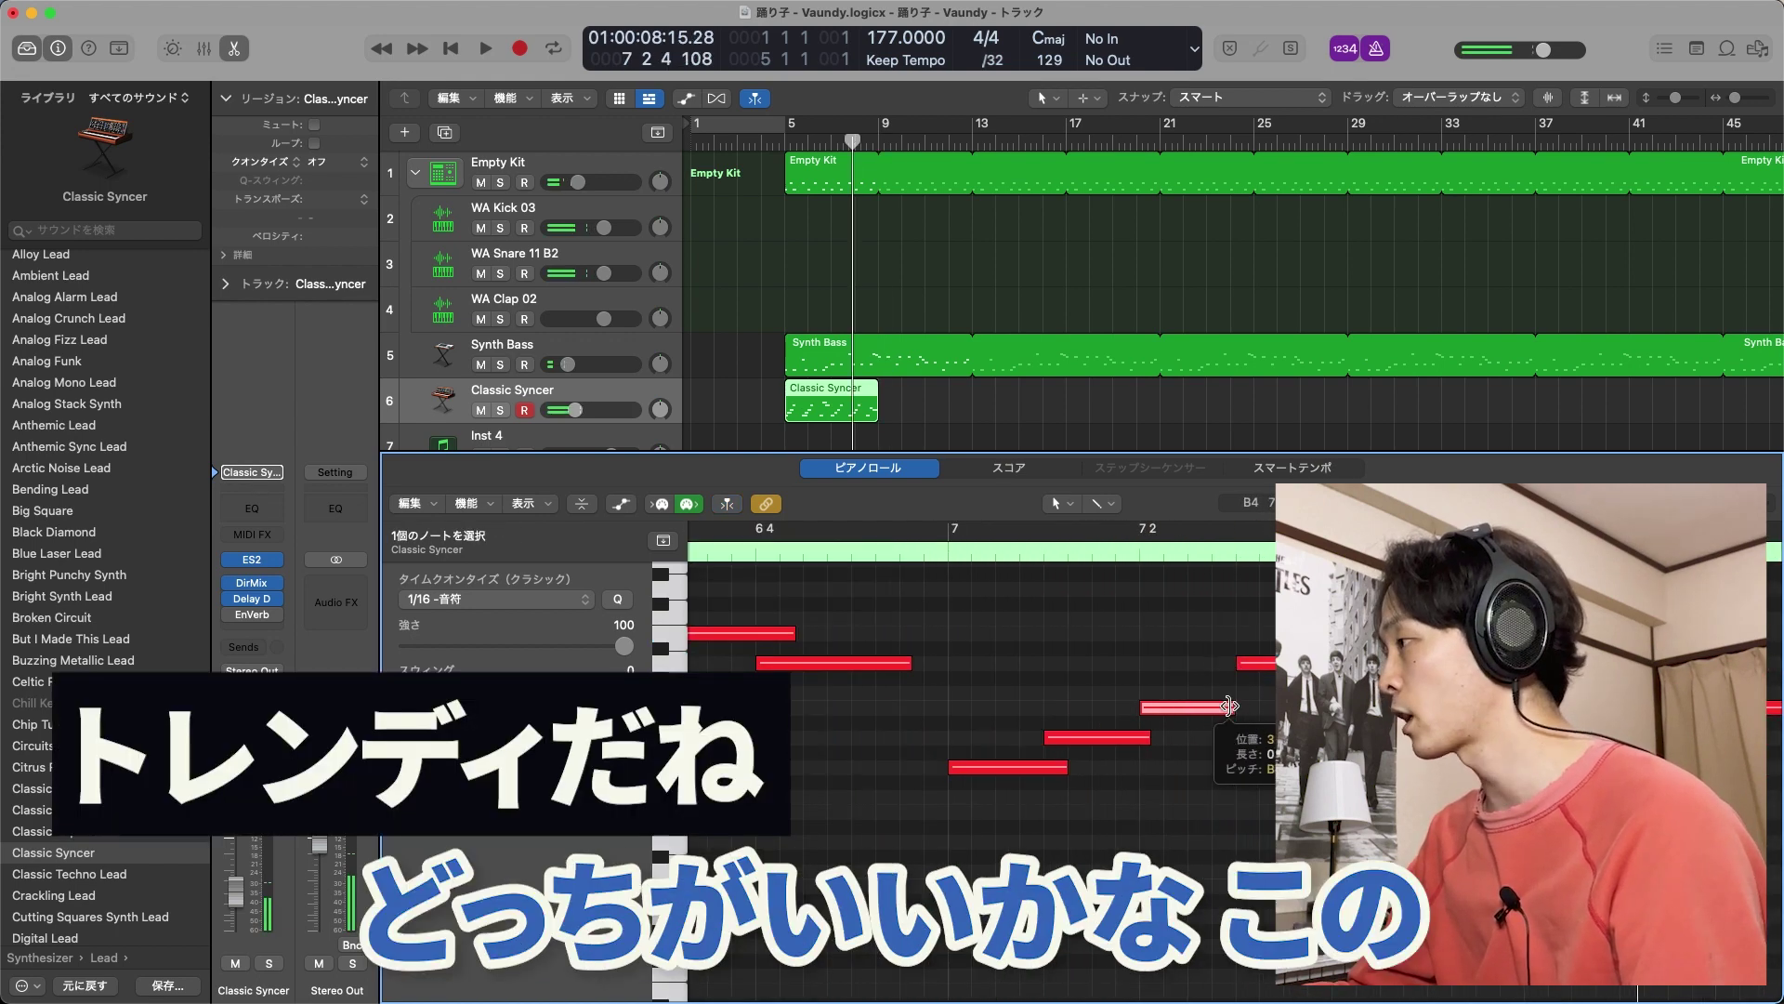
{"action": "left_click", "coordinate": [948, 554]}
{"action": "key", "text": "space"}
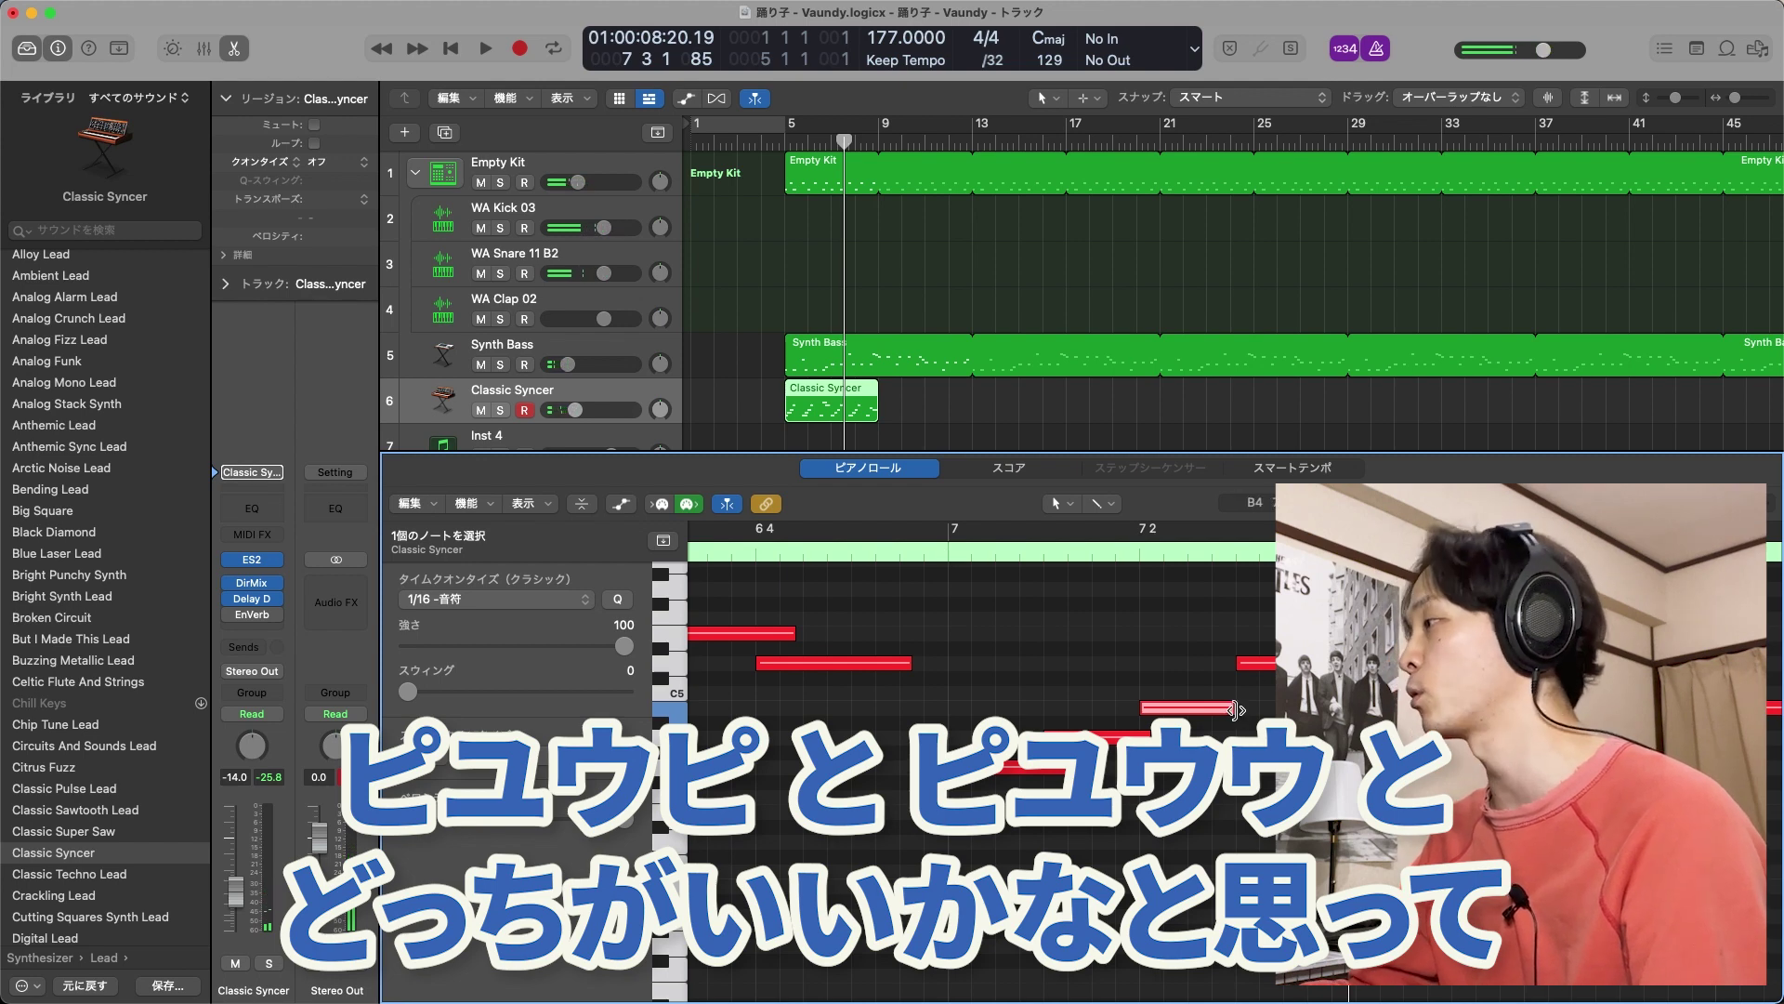
{"action": "left_click_drag", "start_coordinate": [1236, 709], "coordinate": [1253, 709]}
{"action": "key", "text": "space"}
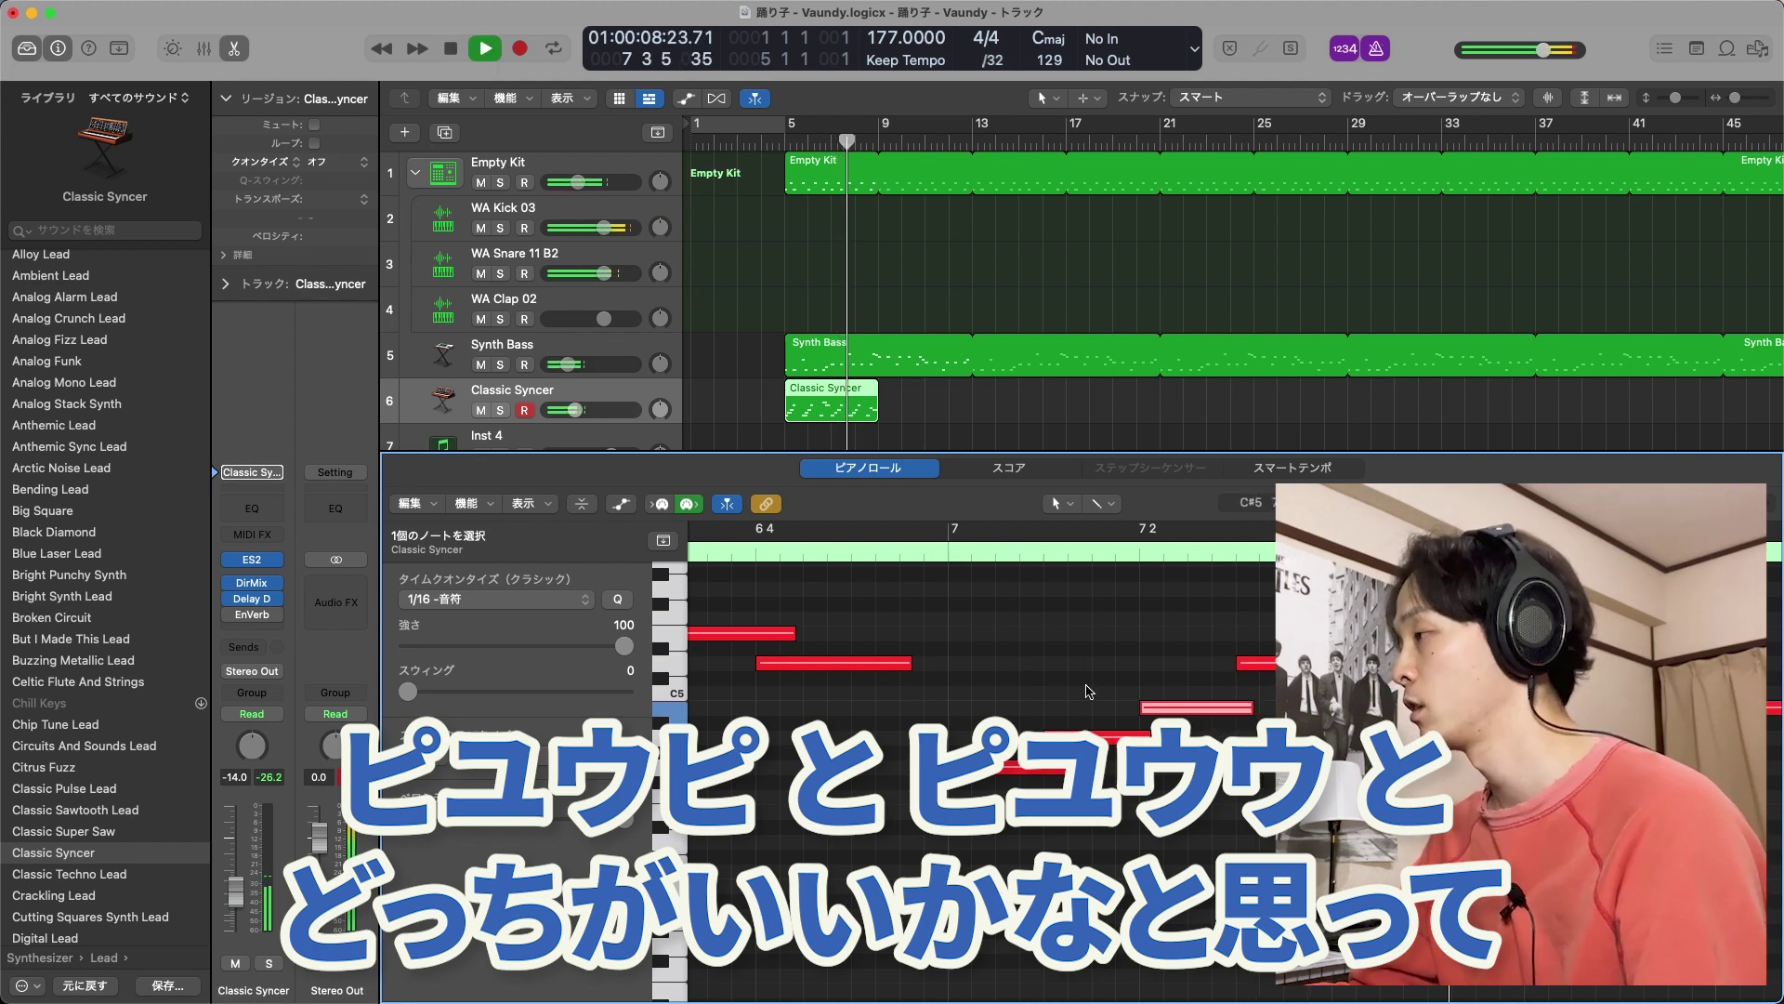
{"action": "key", "text": "space"}
Play the phrase from bar 5, set the velocity of bar 5's D5 note to 69 and audition it
{"action": "scroll", "coordinate": [1041, 679], "scroll_direction": "left", "scroll_amount": 3}
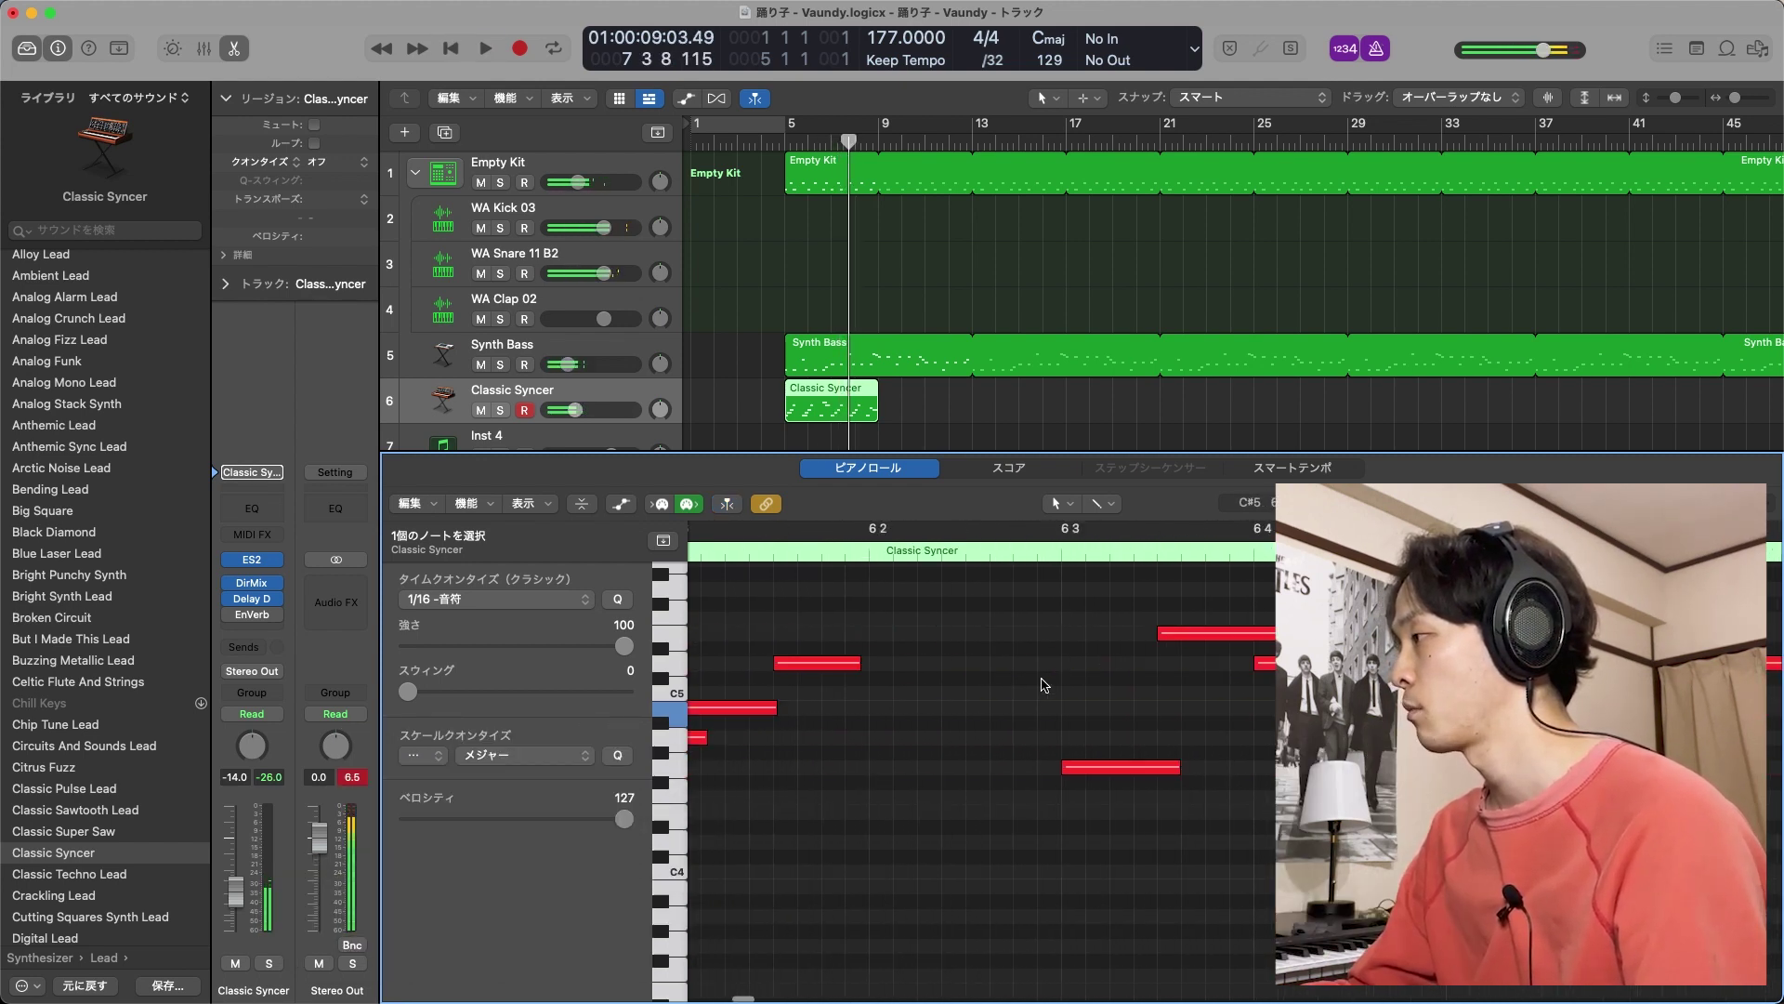
{"action": "scroll", "coordinate": [1042, 679], "scroll_direction": "left", "scroll_amount": 5}
{"action": "key", "text": "space"}
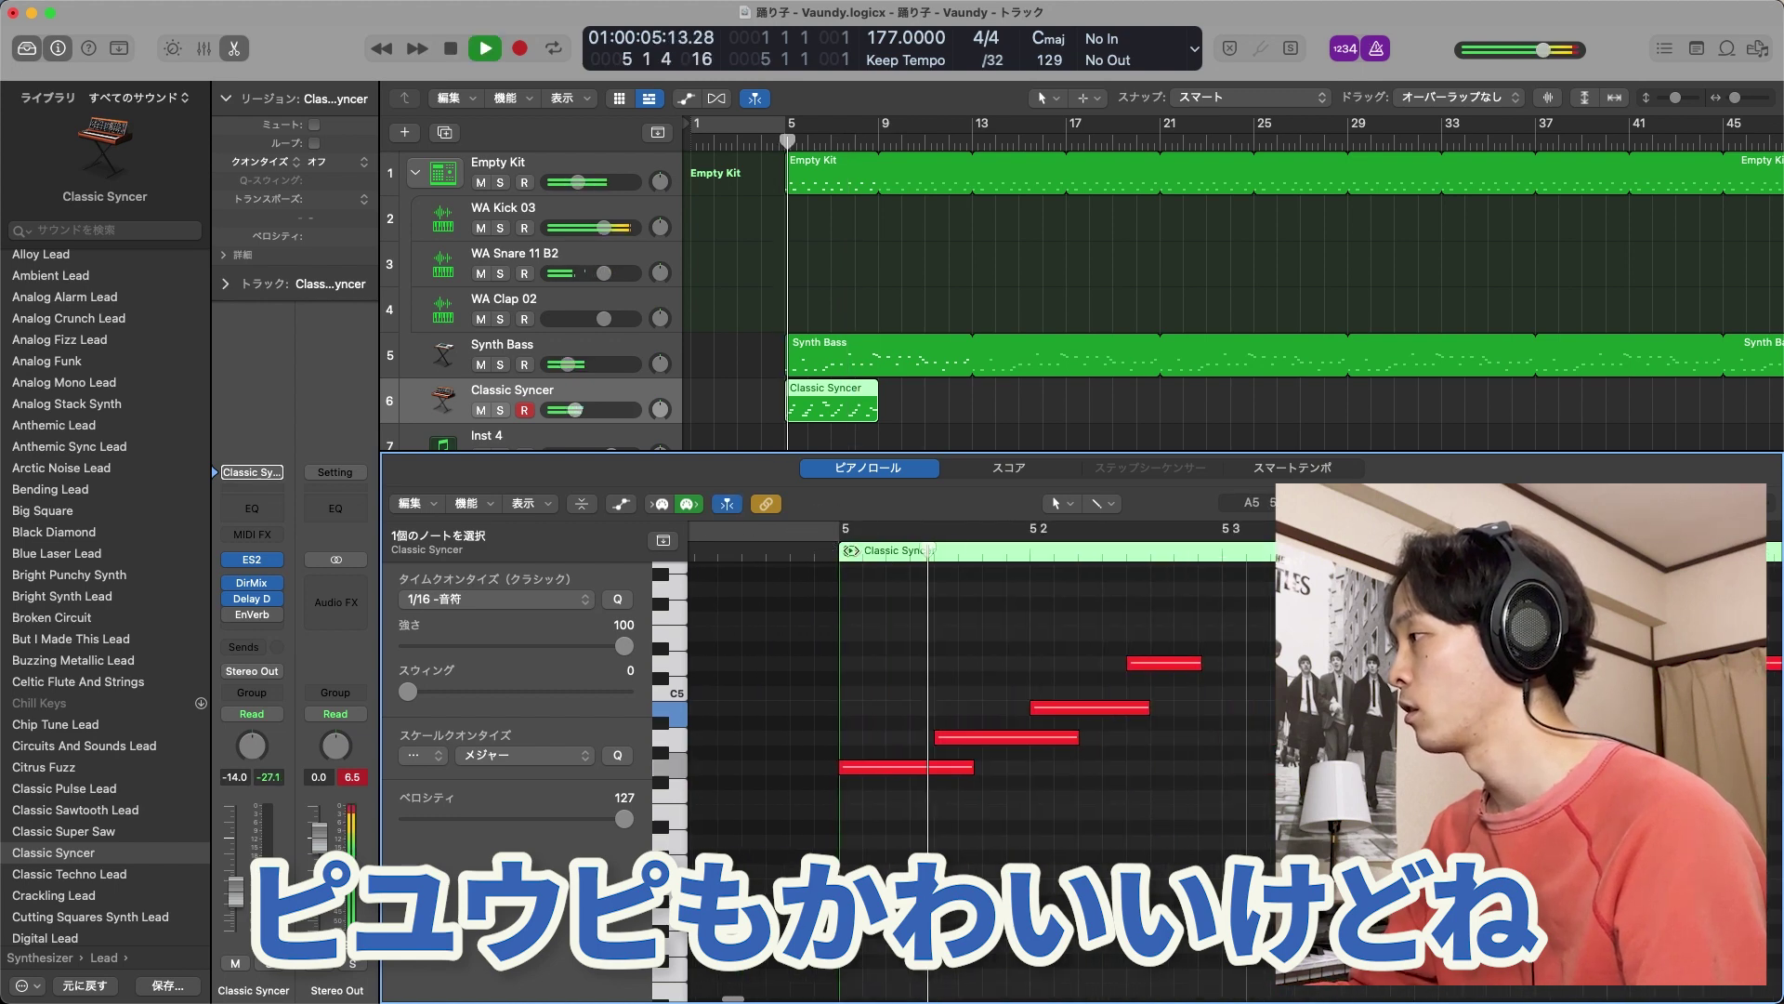
{"action": "key", "text": "space"}
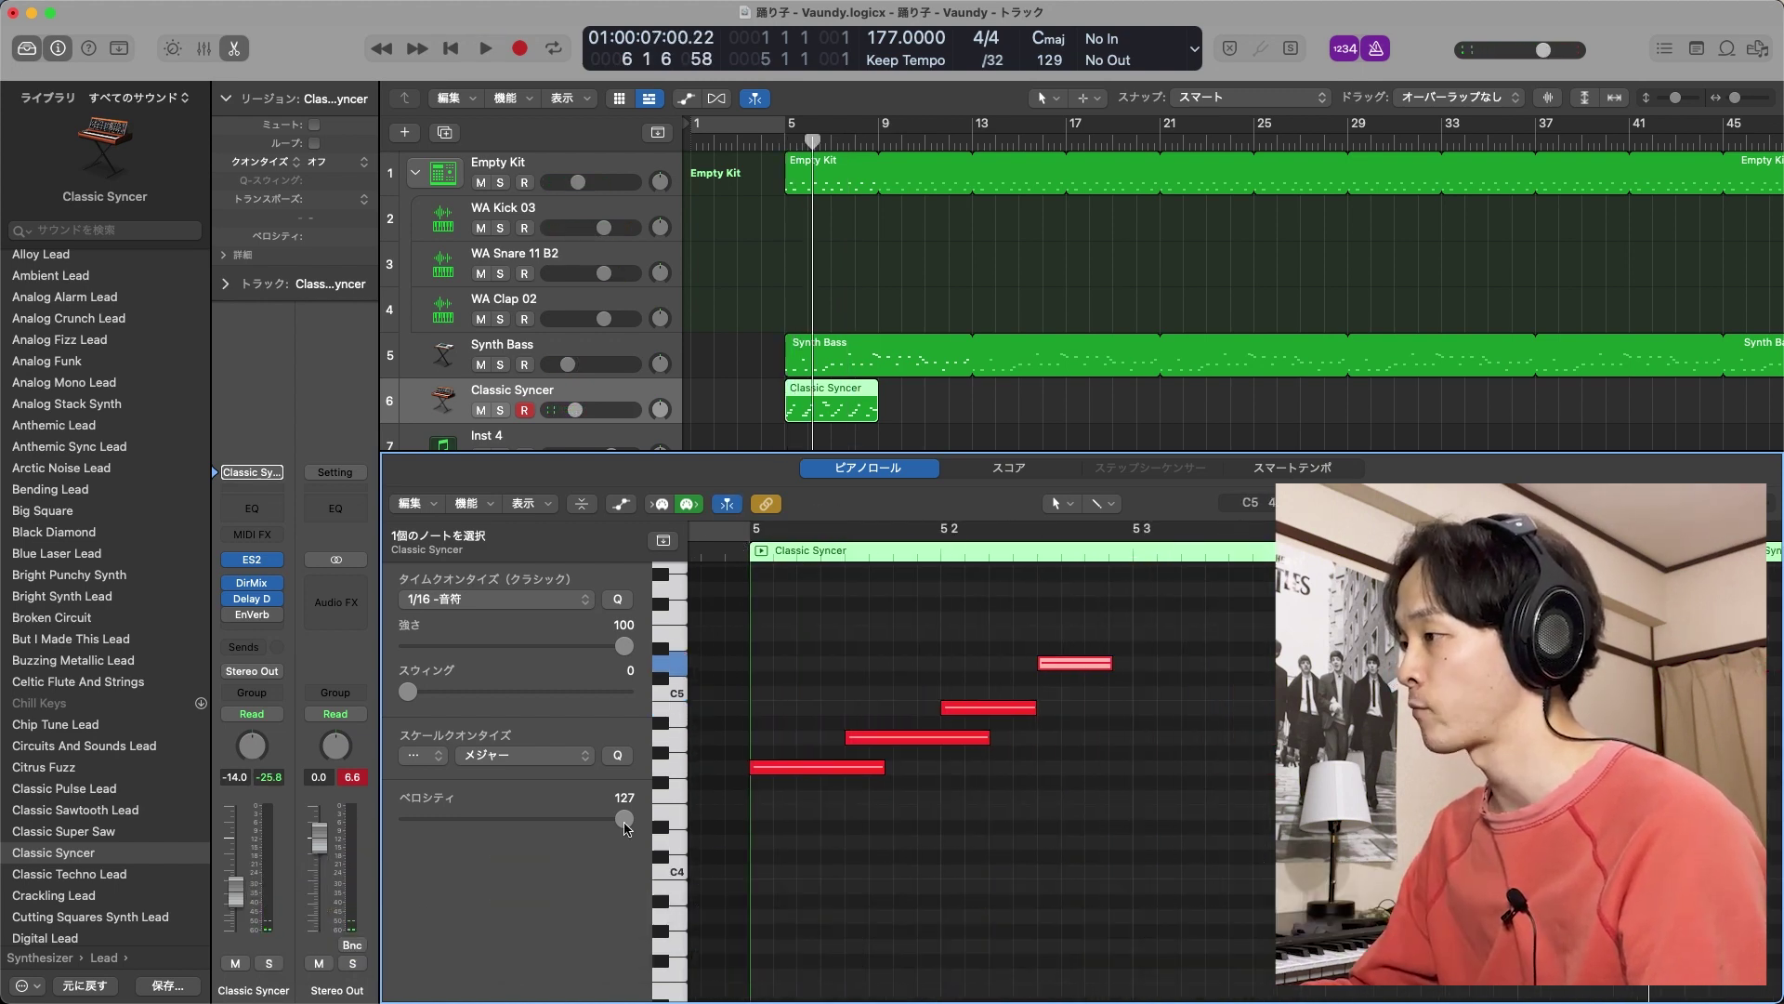
{"action": "left_click_drag", "start_coordinate": [625, 827], "coordinate": [520, 829]}
{"action": "key", "text": "space"}
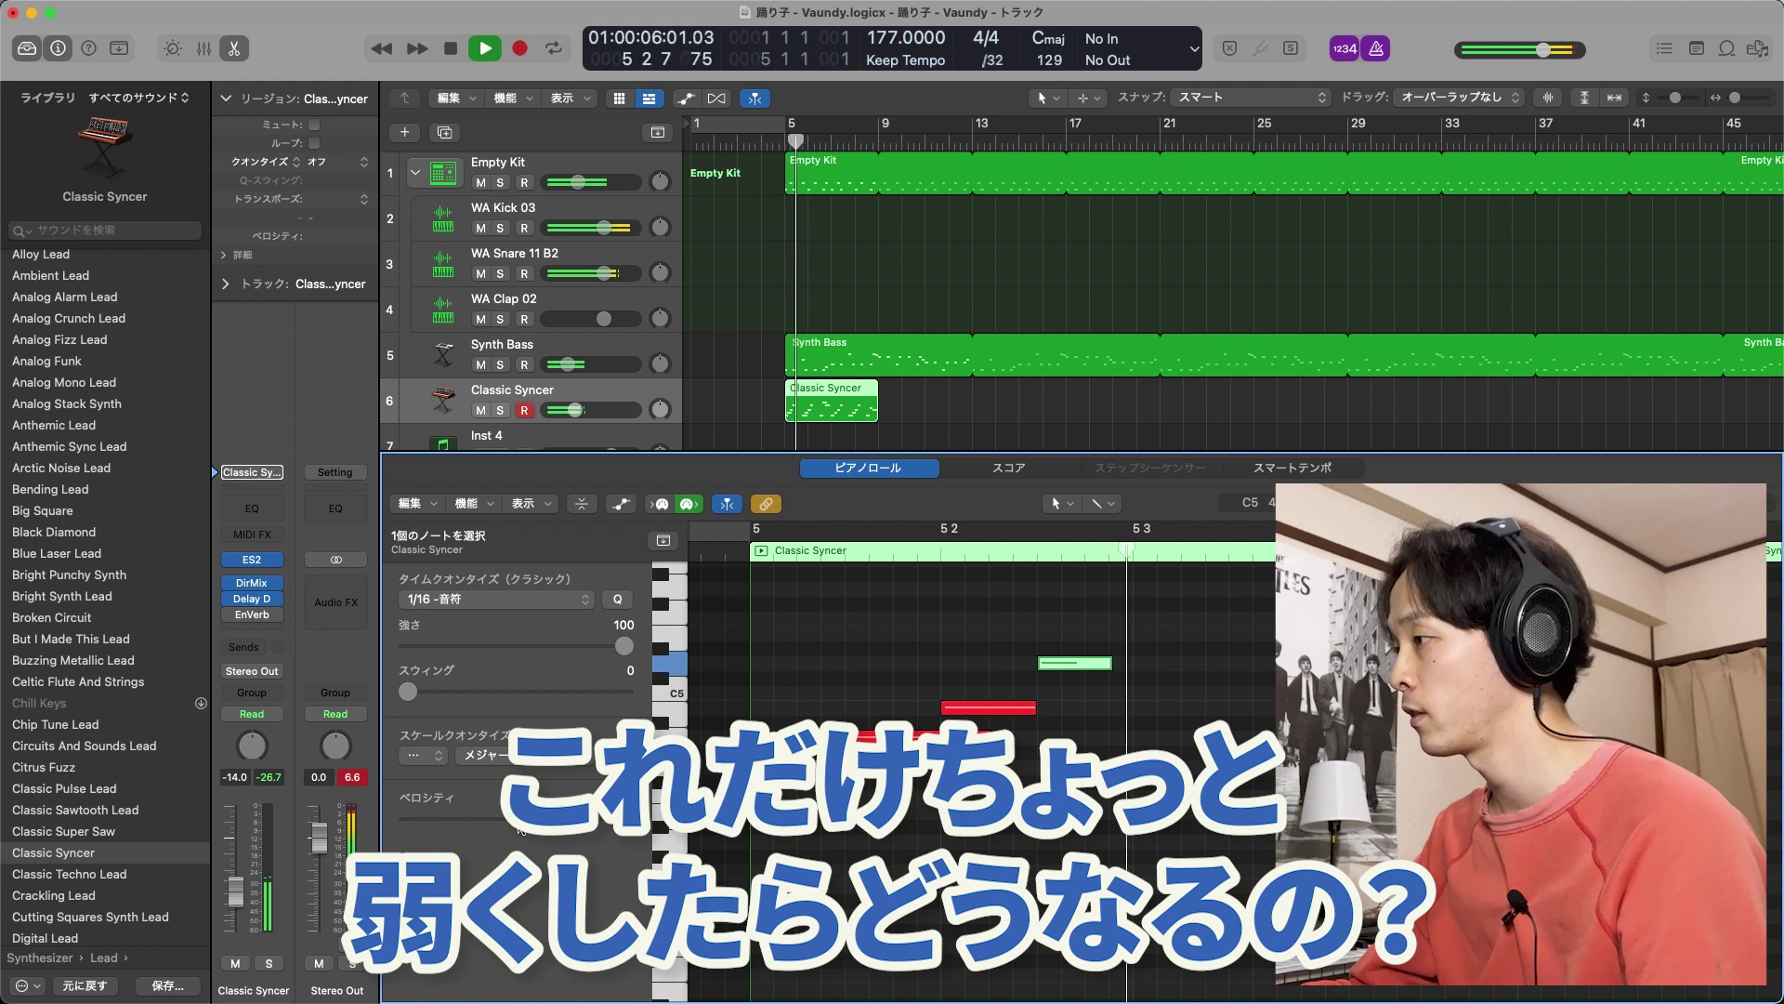
{"action": "key", "text": "space"}
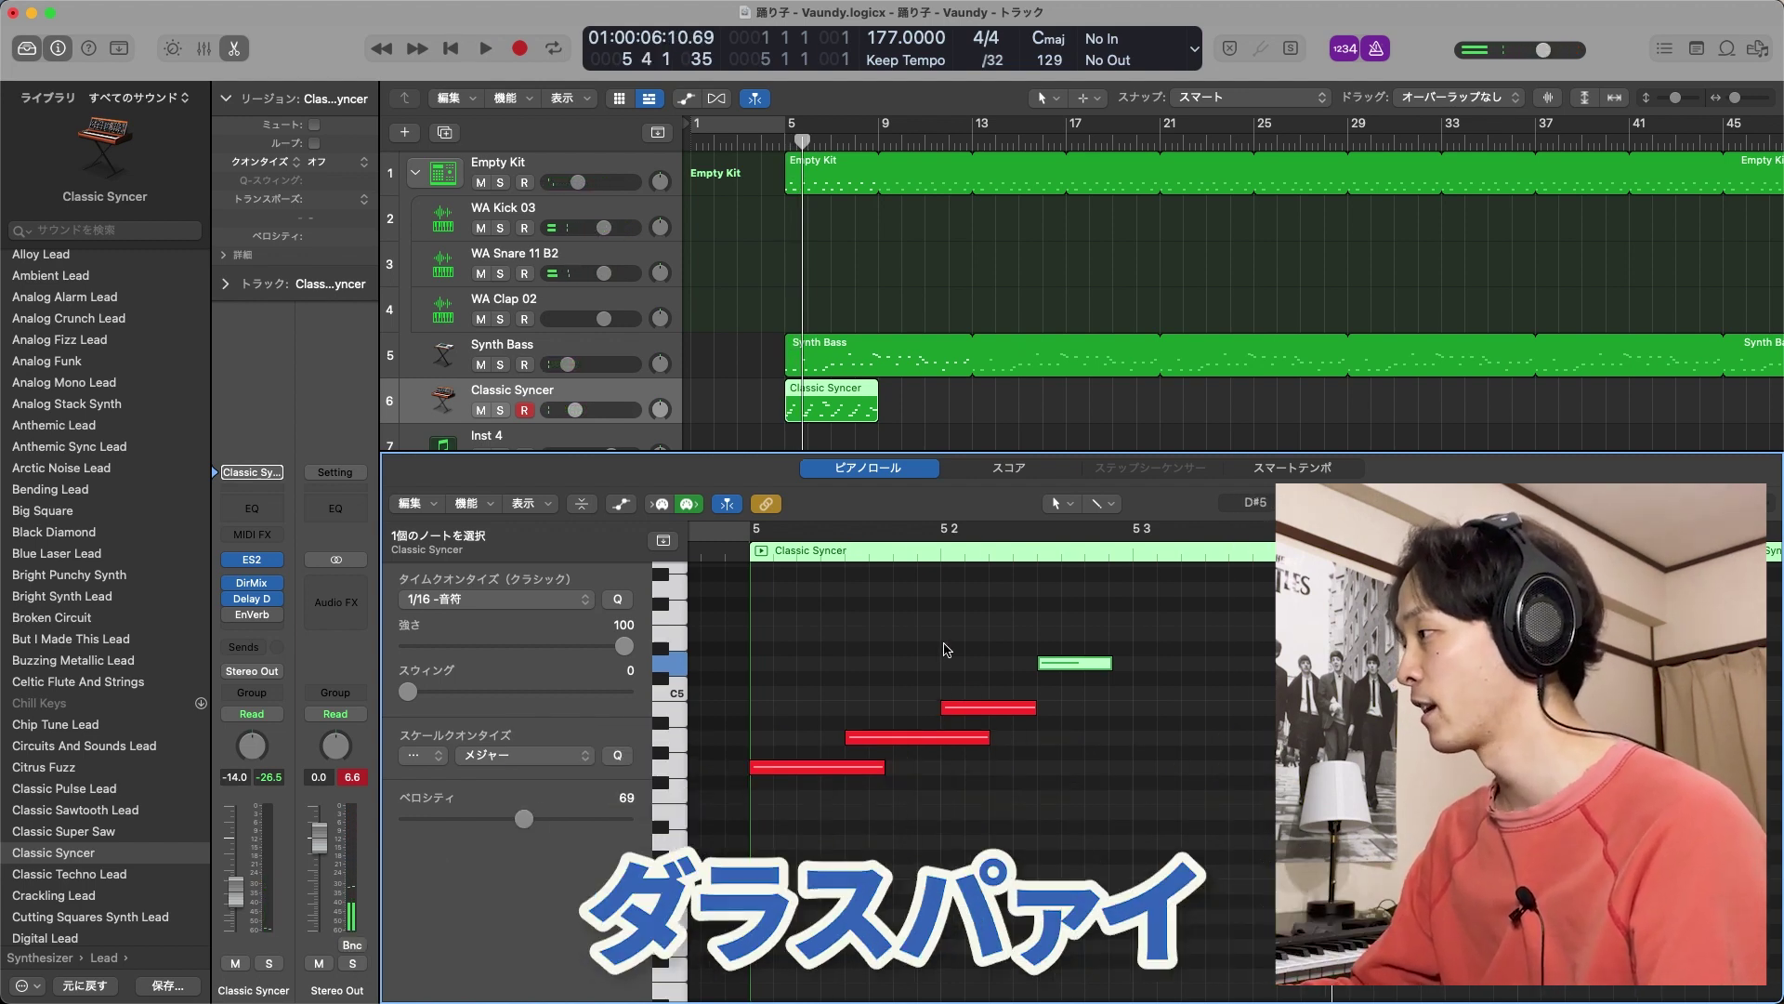
Extend the D5 note in bar 5 to beat 5 3 and audition bars 5 and 6
{"action": "mouse_move", "coordinate": [1107, 667]}
{"action": "left_mouse_down"}
{"action": "mouse_move", "coordinate": [1202, 669]}
{"action": "mouse_move", "coordinate": [1107, 669]}
{"action": "left_mouse_up"}
{"action": "key", "text": "space"}
{"action": "key", "text": "space"}
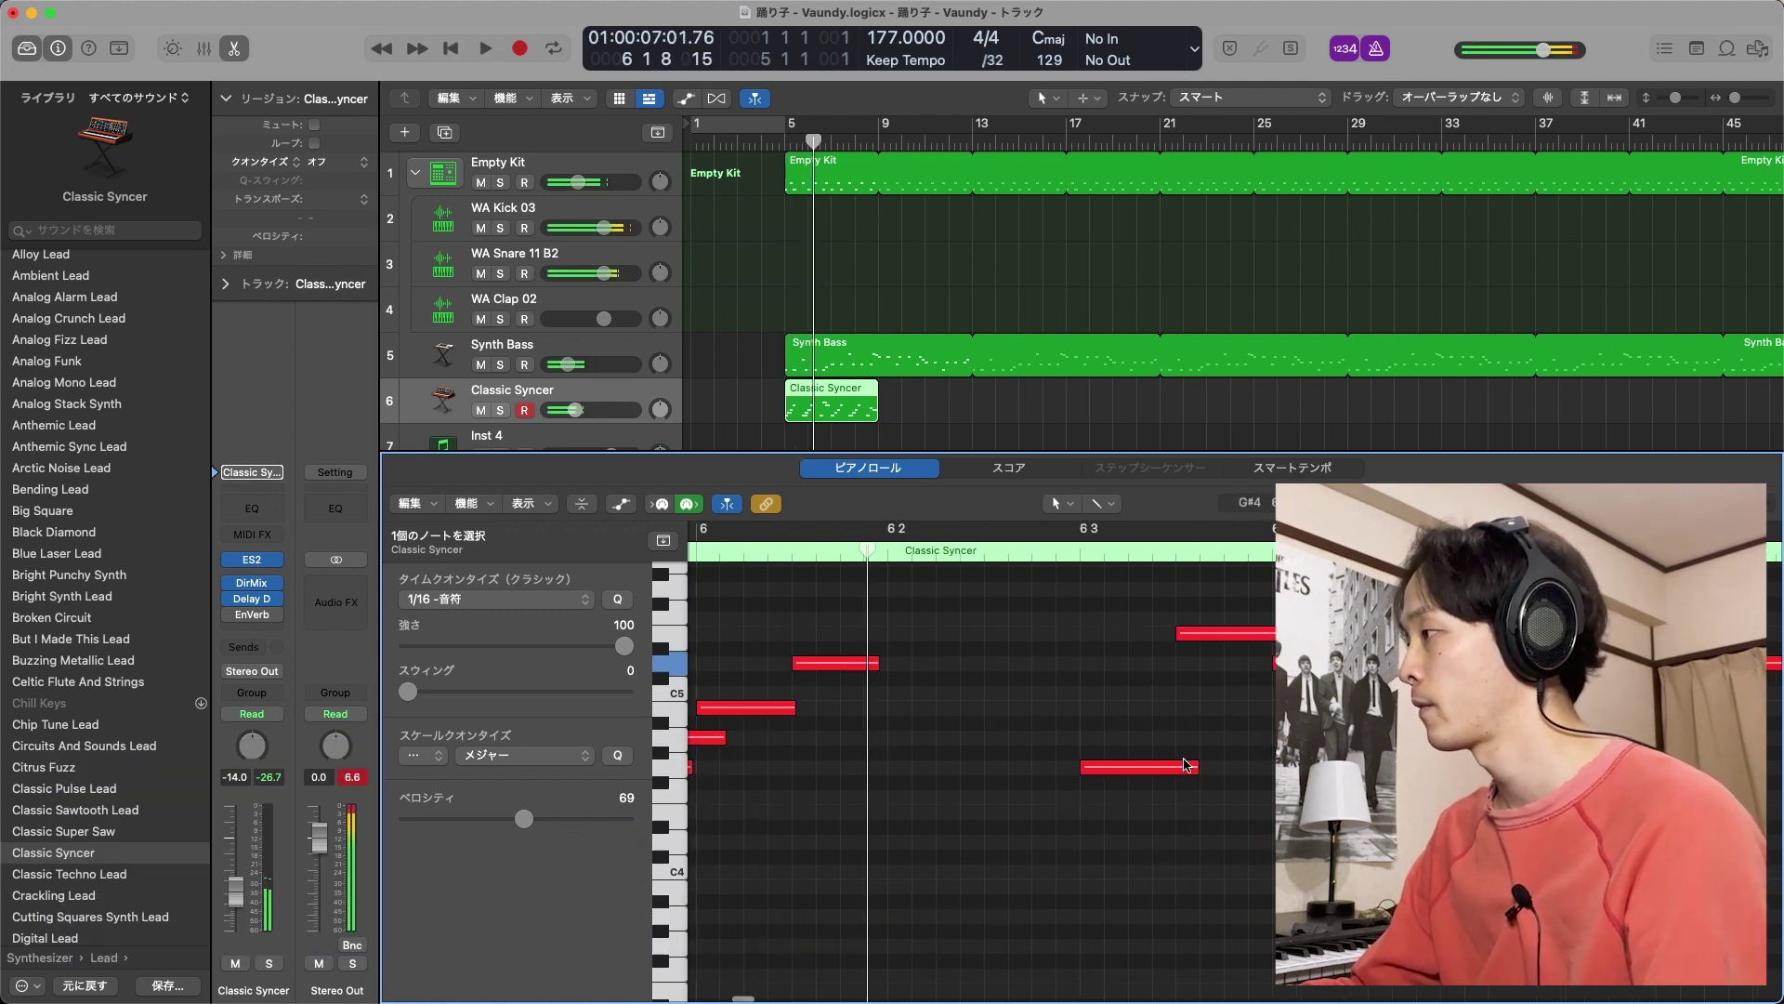
{"action": "scroll", "coordinate": [939, 700], "scroll_direction": "left", "scroll_amount": 5}
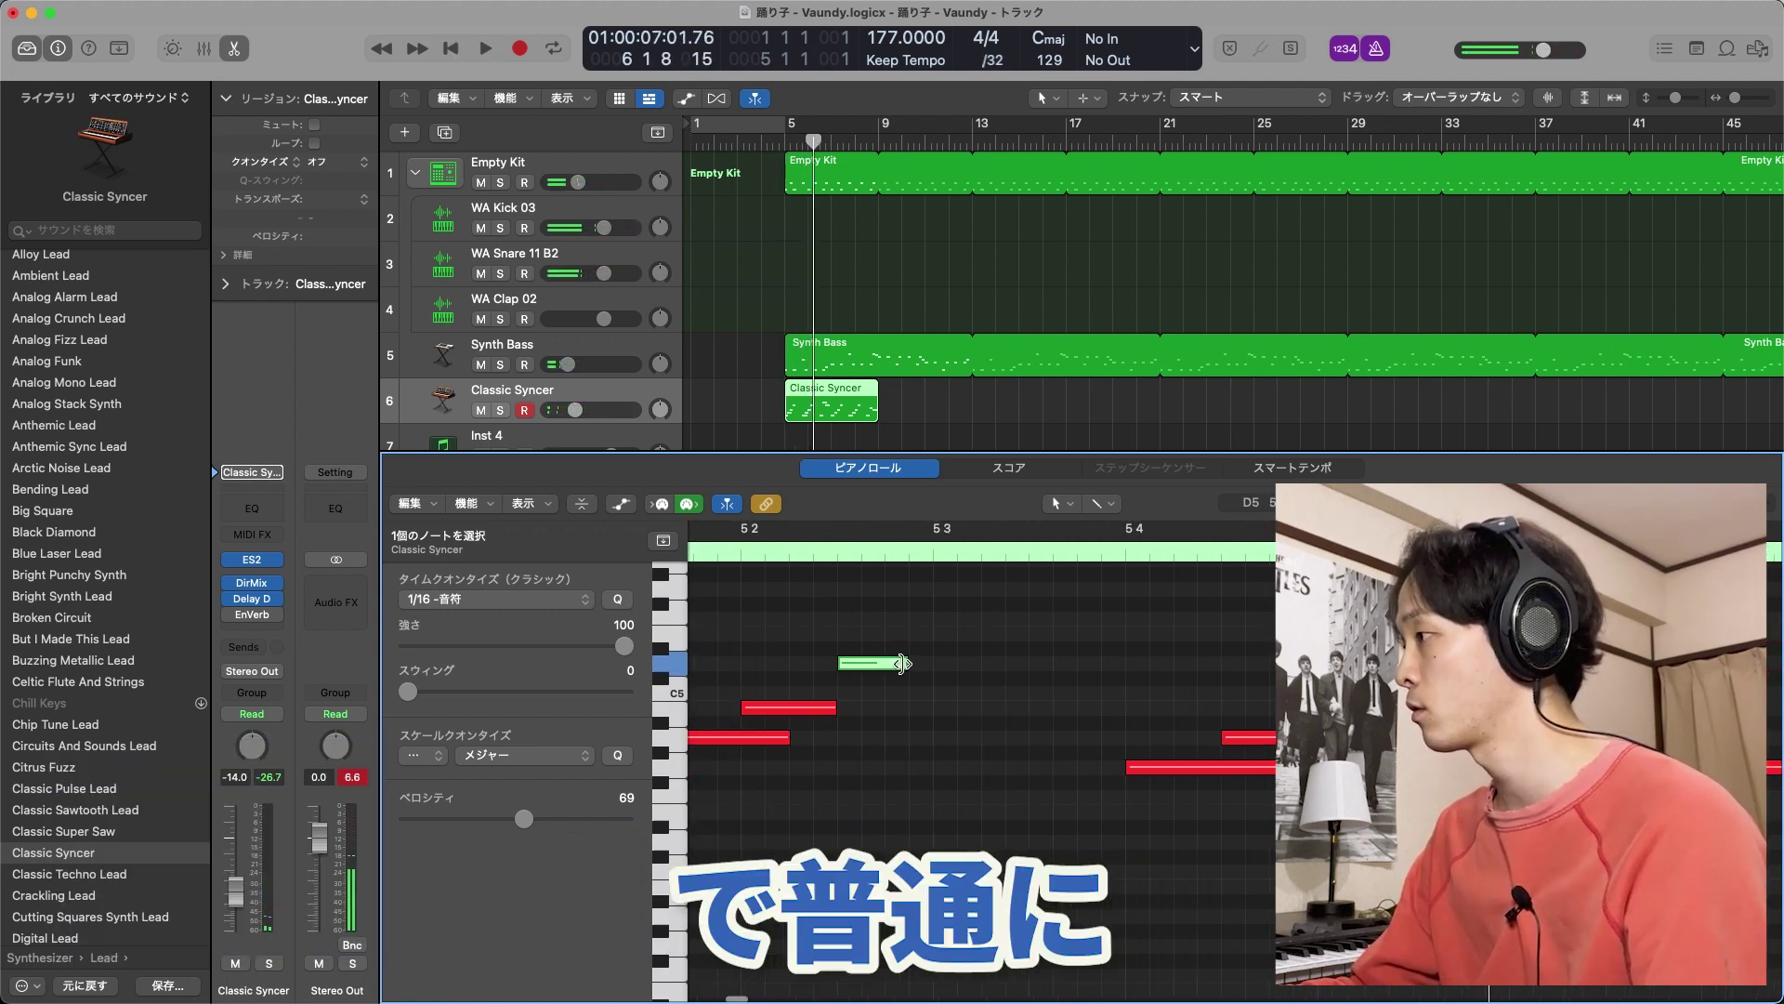
{"action": "left_click_drag", "start_coordinate": [901, 663], "coordinate": [931, 663]}
{"action": "key", "text": "space"}
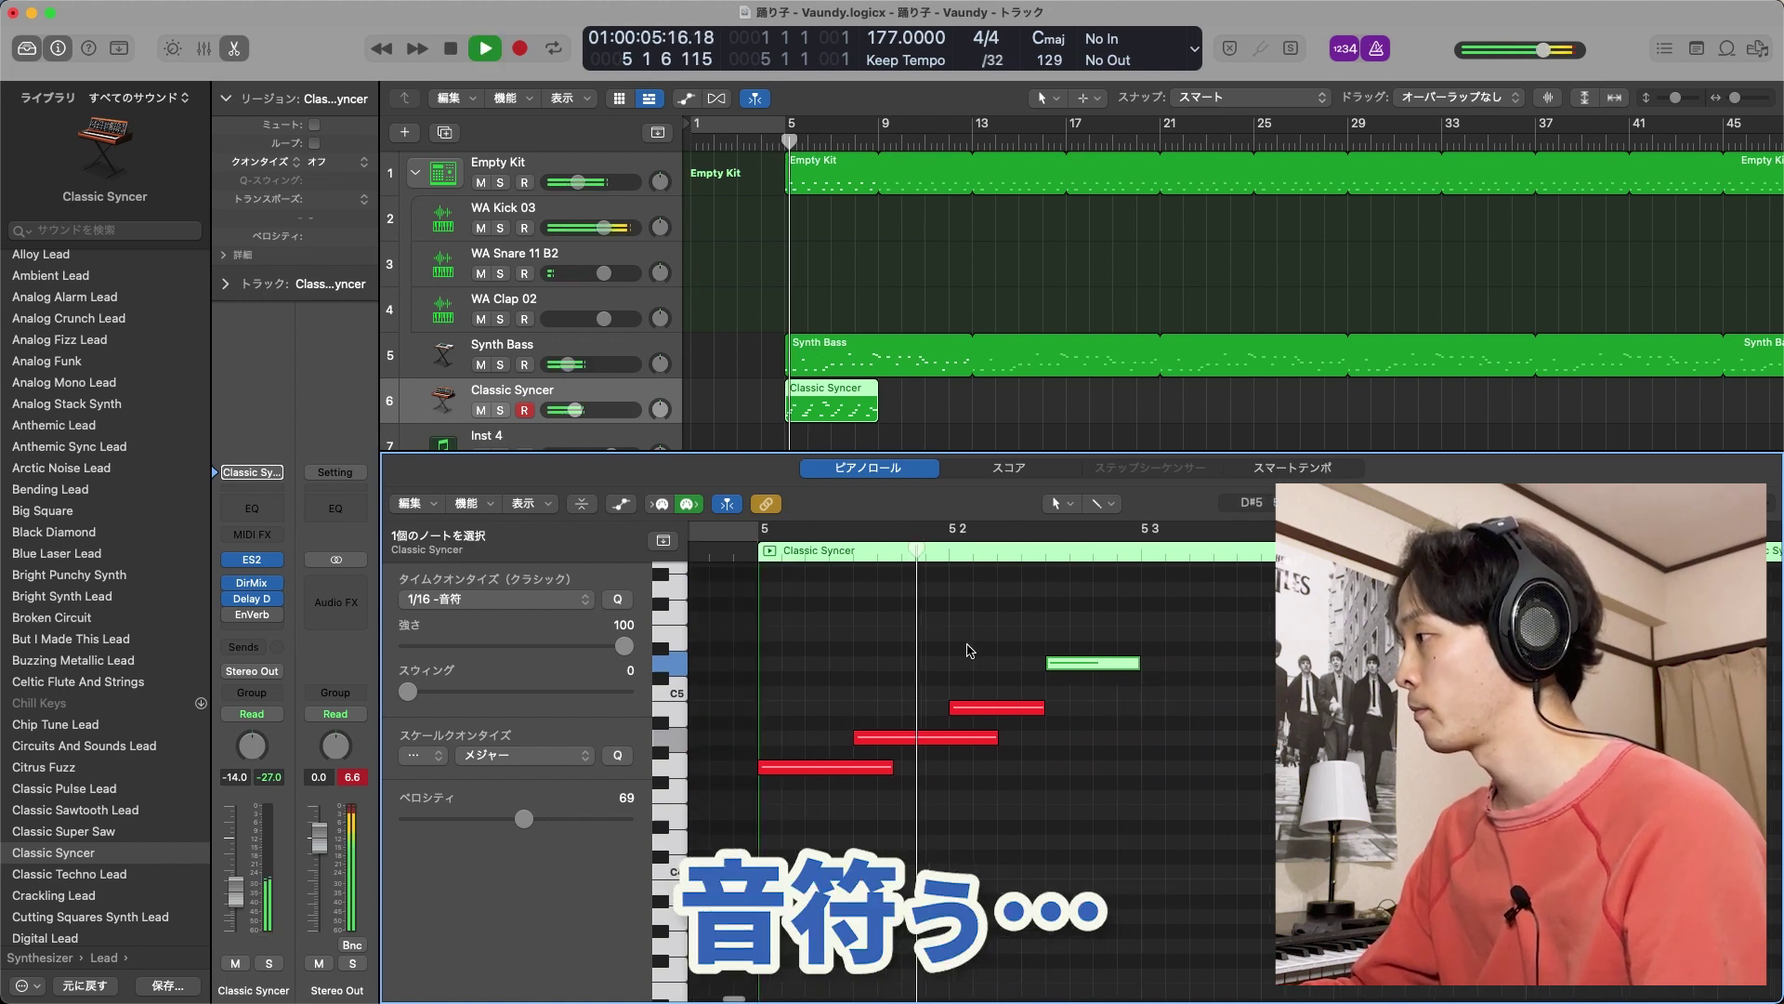
{"action": "key", "text": "space"}
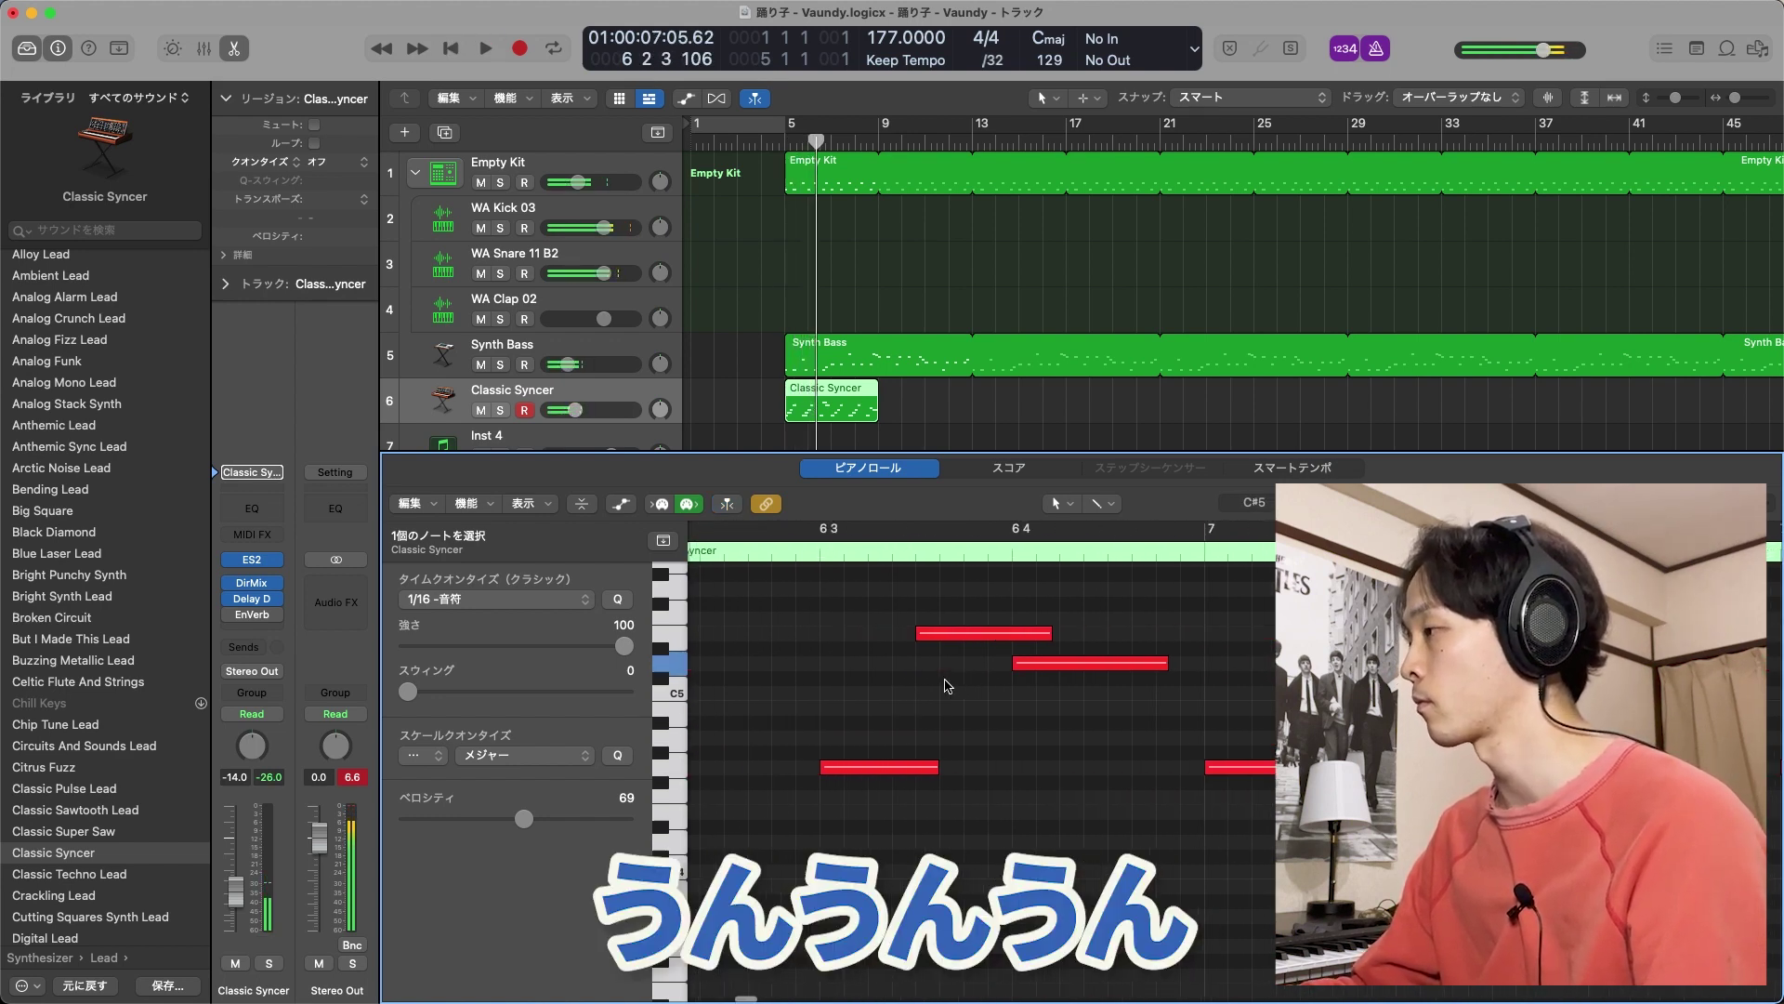
Extend bar 6's first D5 note to beat 6 2 and trim the preceding B4 note to end where it starts
{"action": "scroll", "coordinate": [945, 686], "scroll_direction": "down", "scroll_amount": 6}
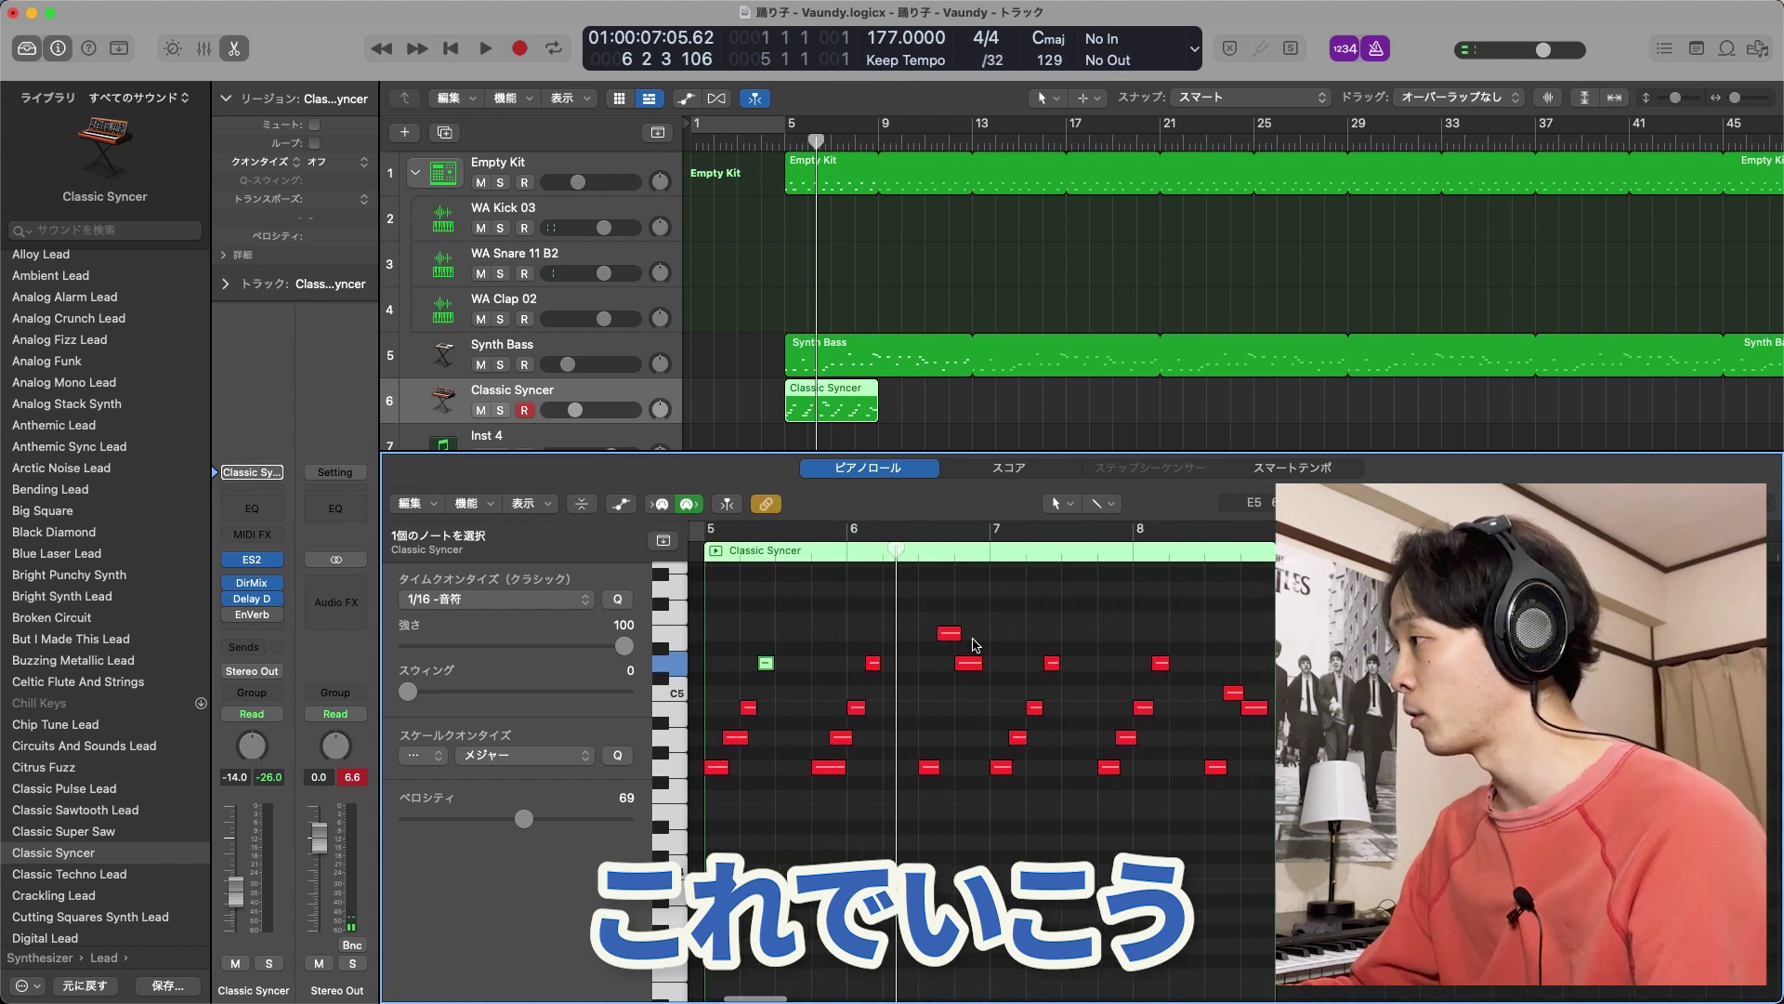
{"action": "scroll", "coordinate": [856, 706], "scroll_direction": "up", "scroll_amount": 6}
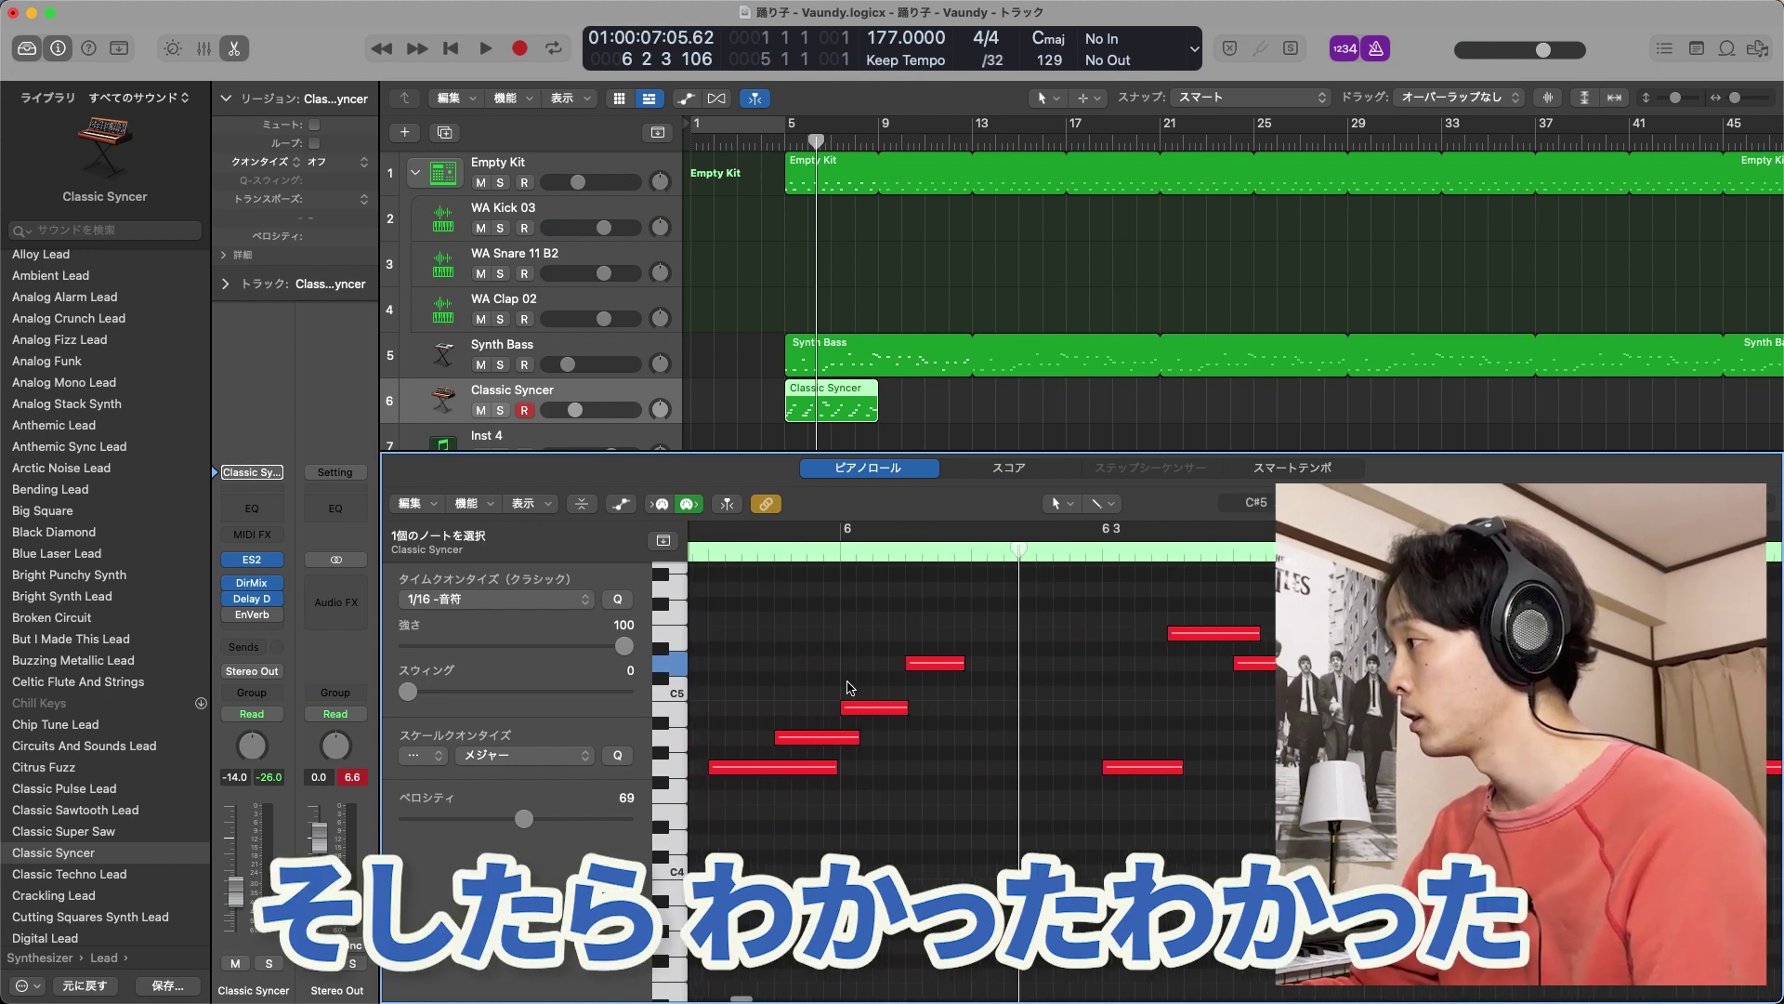
{"action": "left_click", "coordinate": [966, 664]}
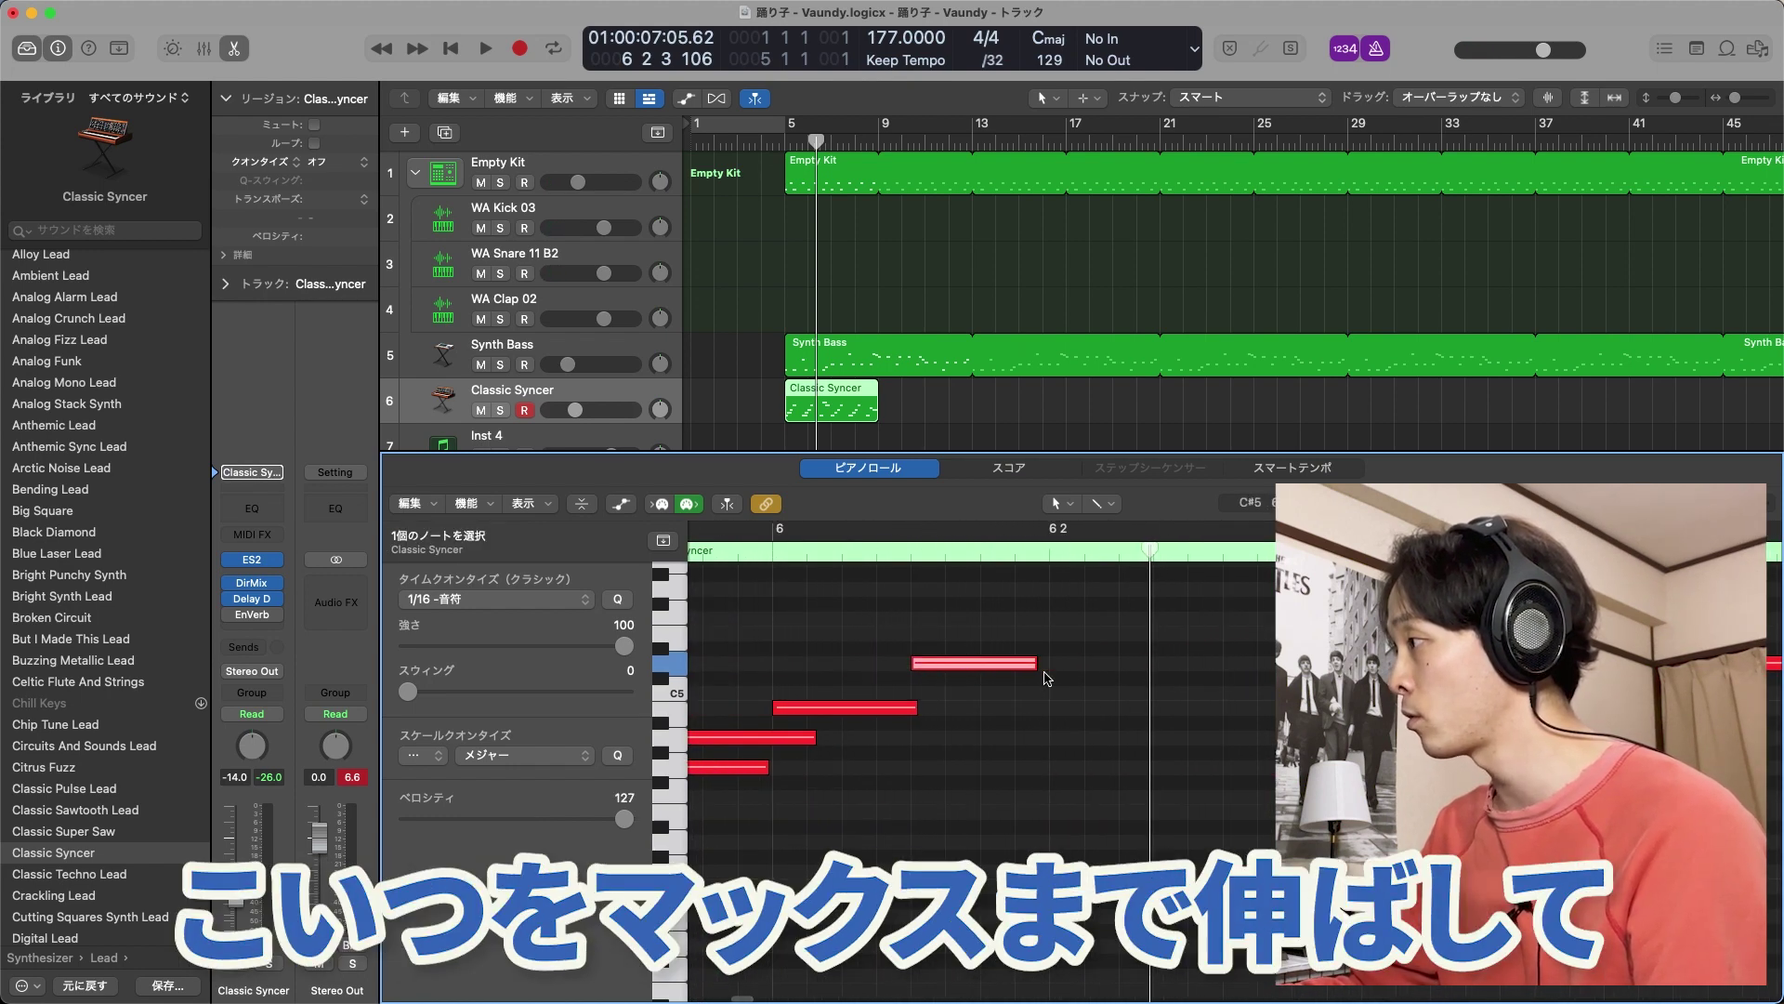
{"action": "left_click_drag", "start_coordinate": [1034, 669], "coordinate": [1048, 669]}
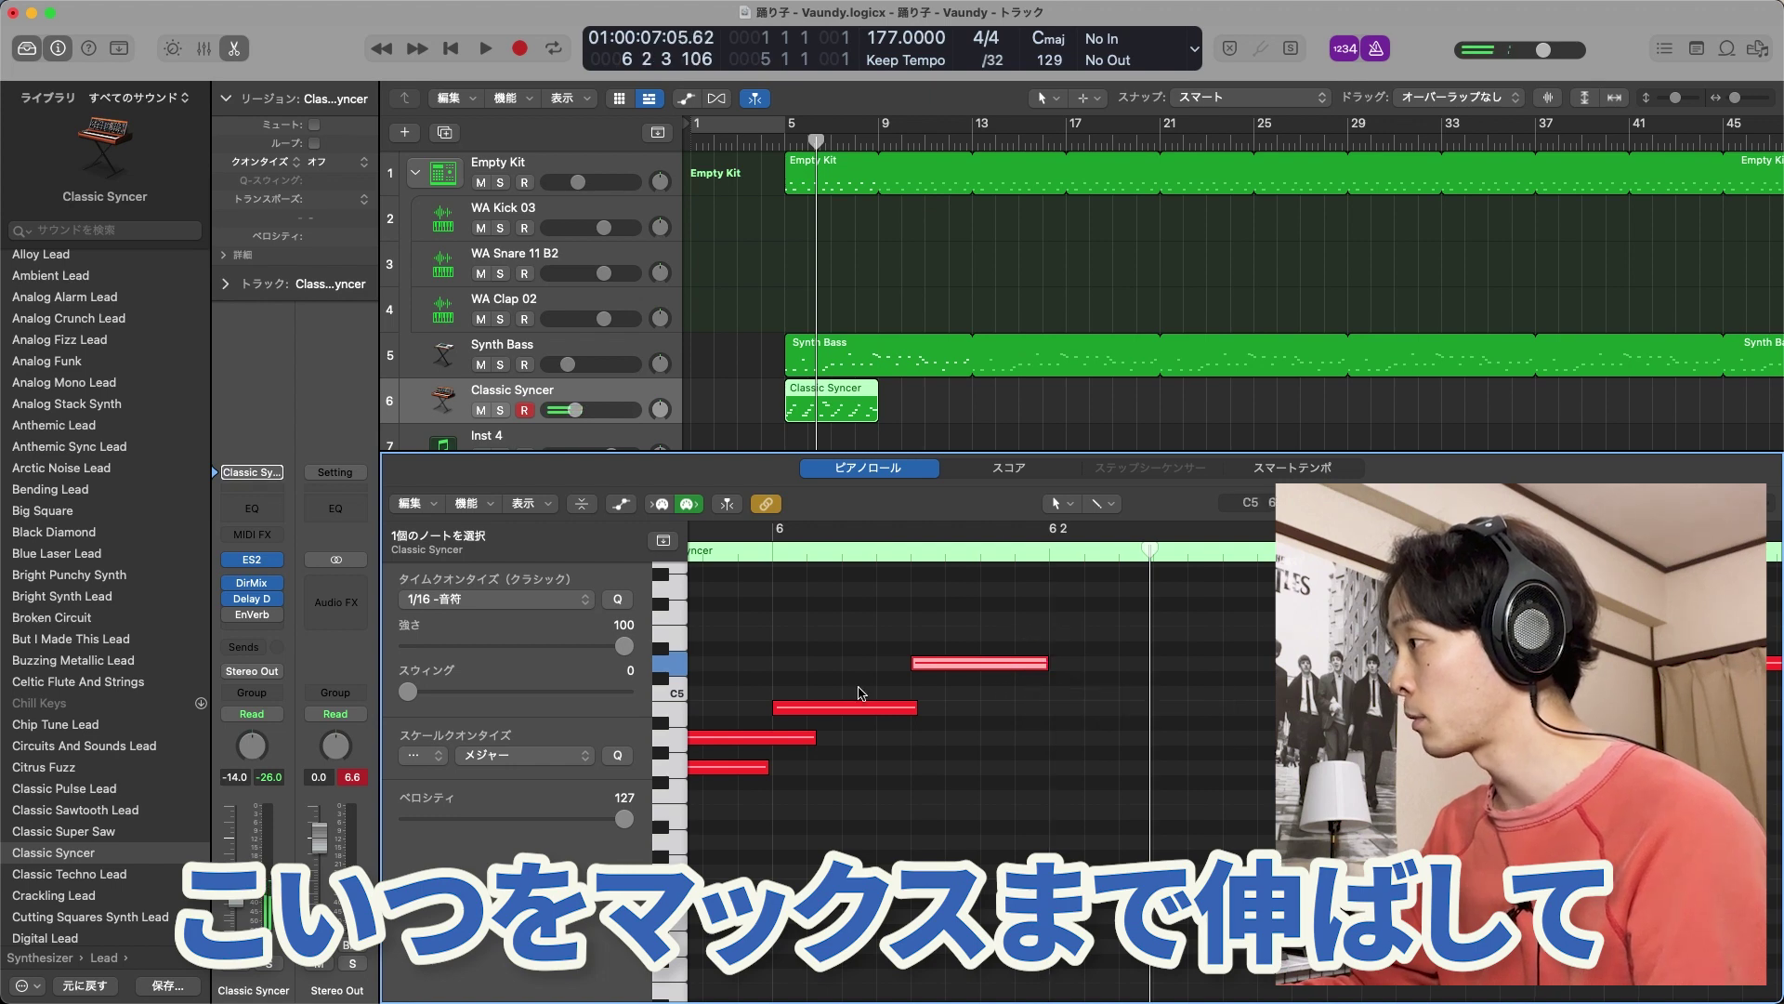
{"action": "left_click_drag", "start_coordinate": [799, 748], "coordinate": [903, 704]}
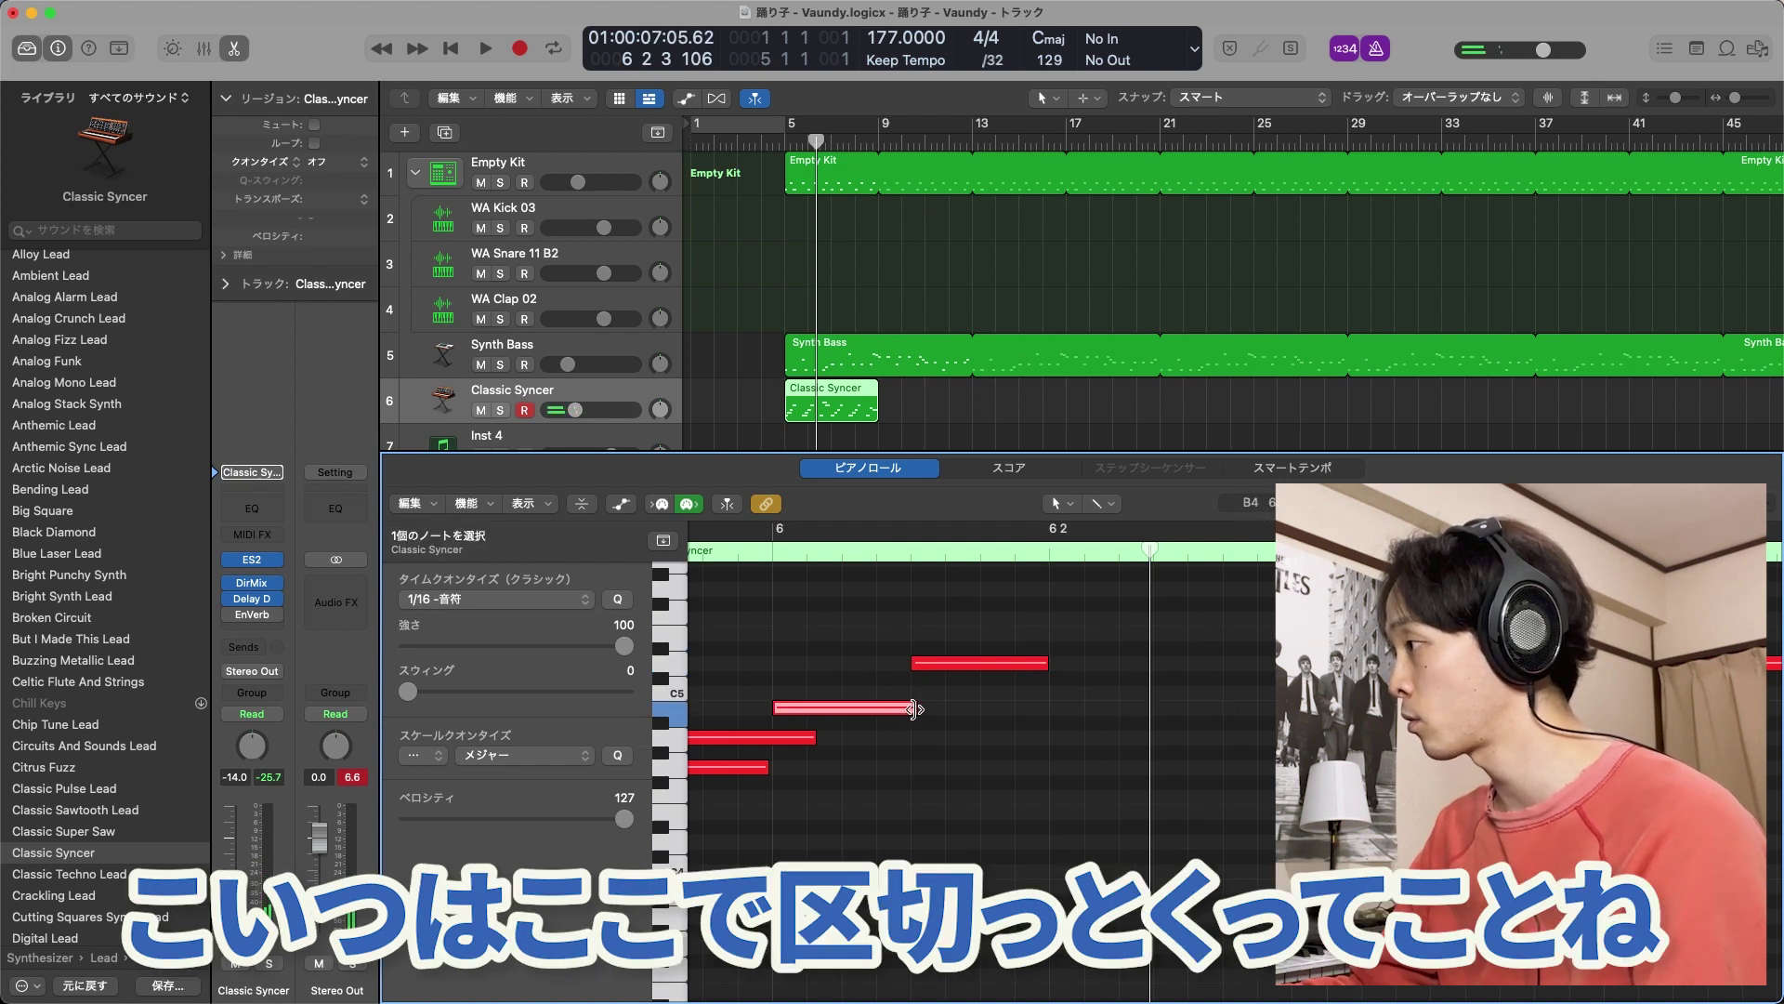
{"action": "mouse_move", "coordinate": [915, 709]}
{"action": "left_mouse_down"}
{"action": "mouse_move", "coordinate": [797, 709]}
{"action": "mouse_move", "coordinate": [914, 709]}
{"action": "left_mouse_up"}
{"action": "scroll", "coordinate": [910, 711], "scroll_direction": "left", "scroll_amount": 5}
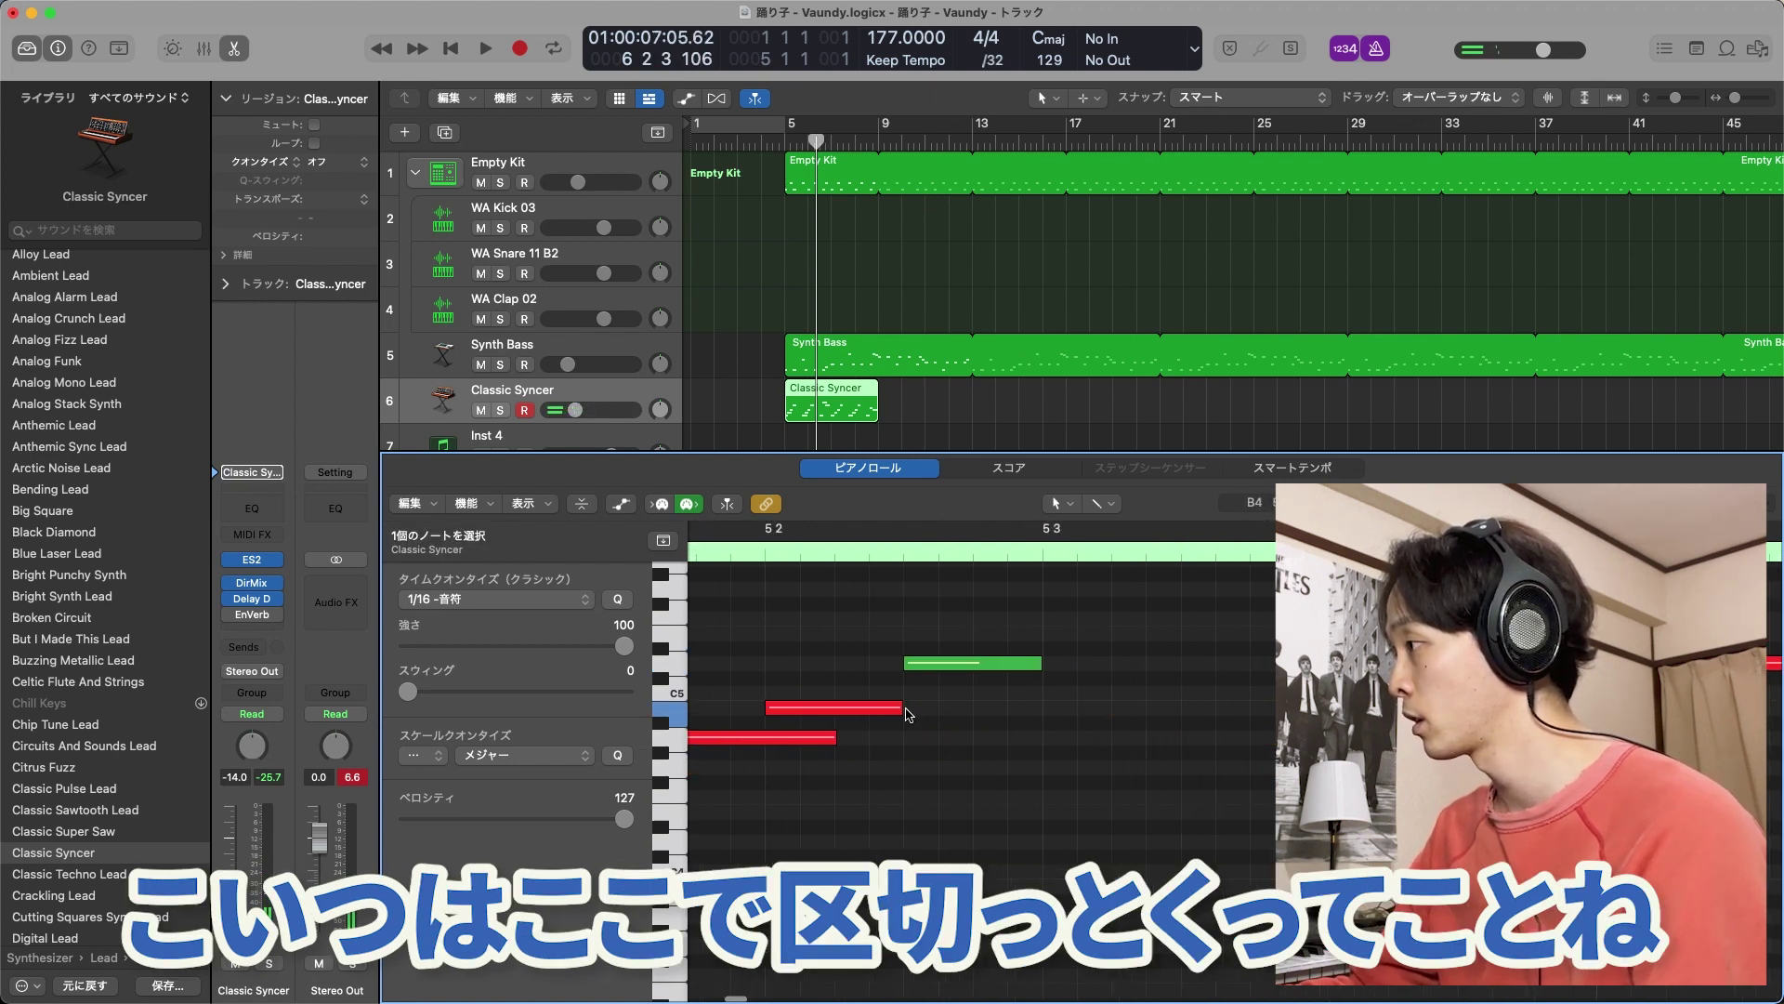
Shorten the G4 note at beat 6 3 to end where the E5 note starts and audition the phrase
{"action": "key", "text": "space"}
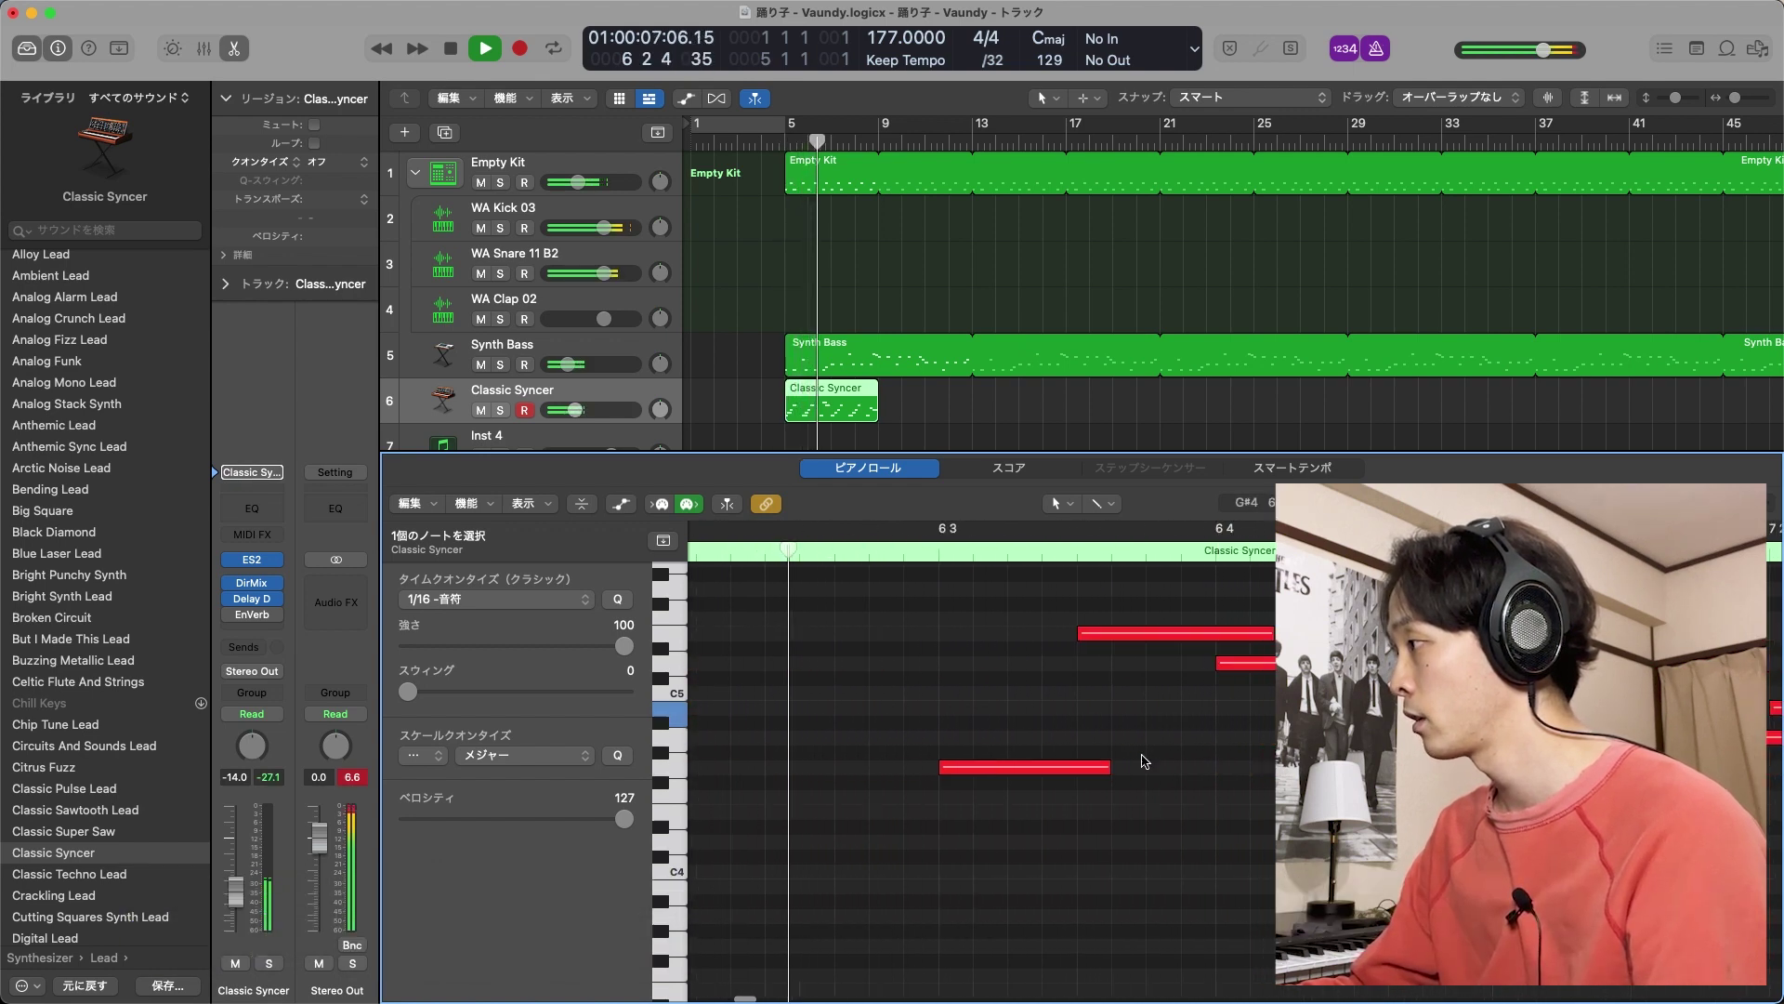
{"action": "key", "text": "space"}
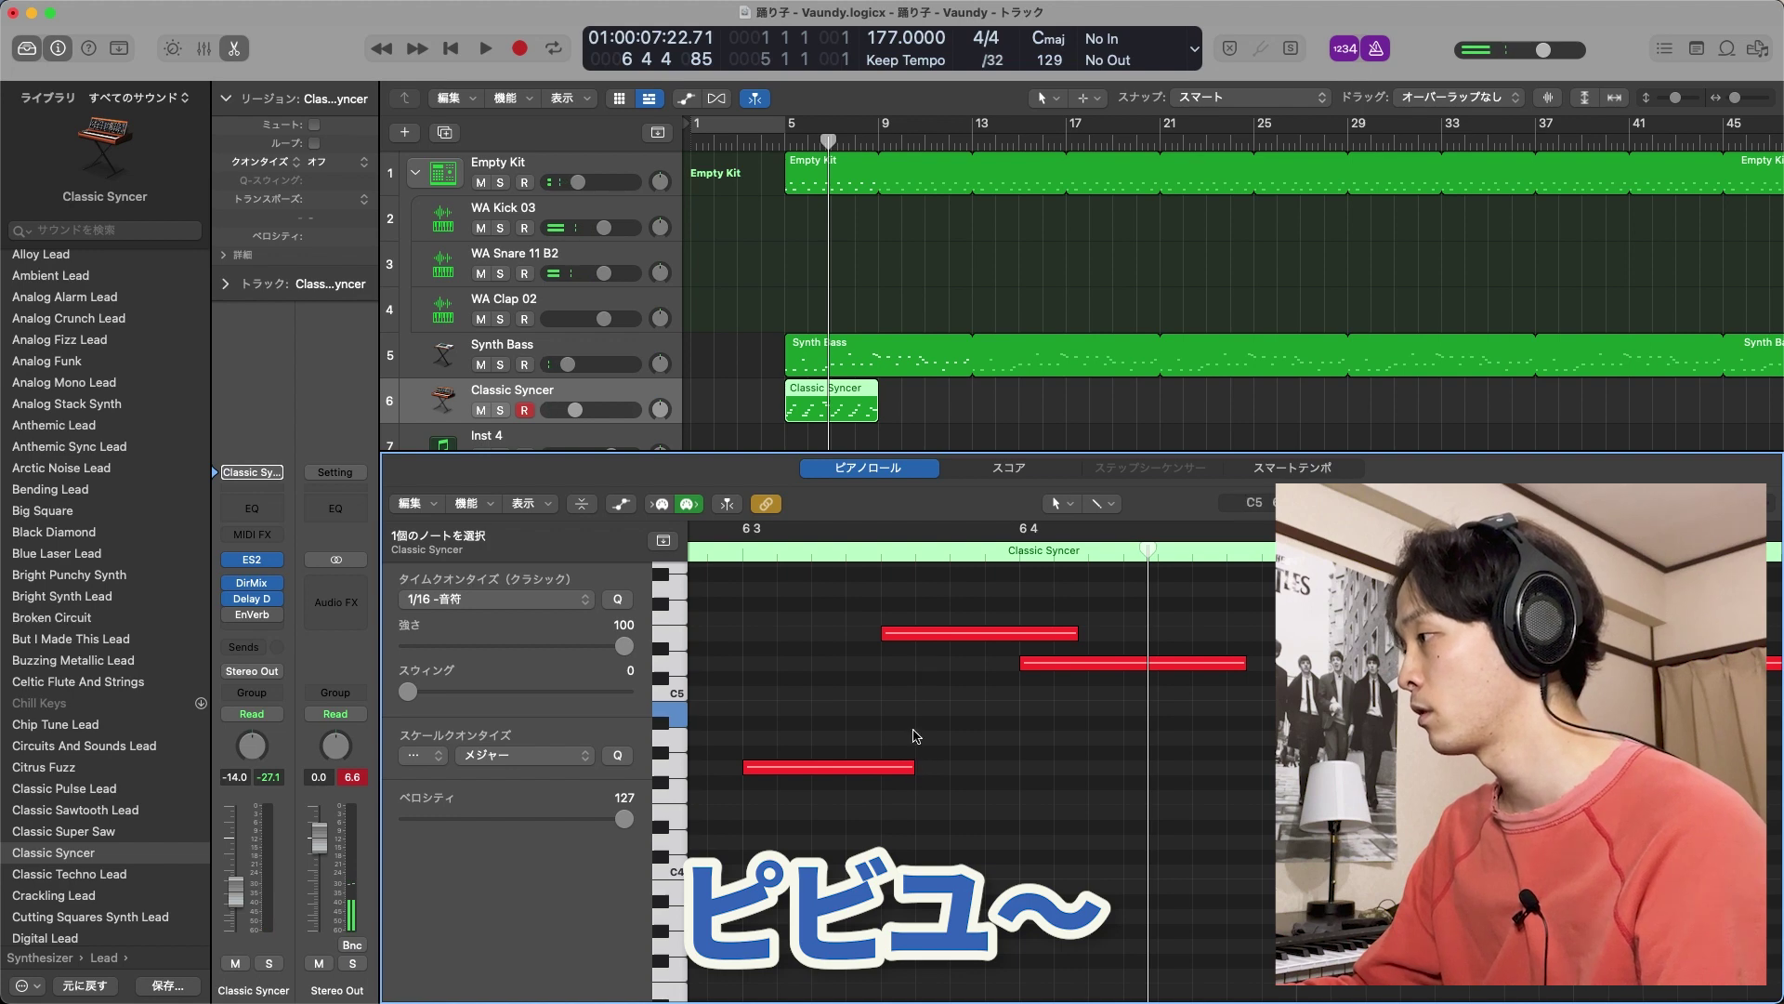
{"action": "left_click_drag", "start_coordinate": [909, 770], "coordinate": [879, 767]}
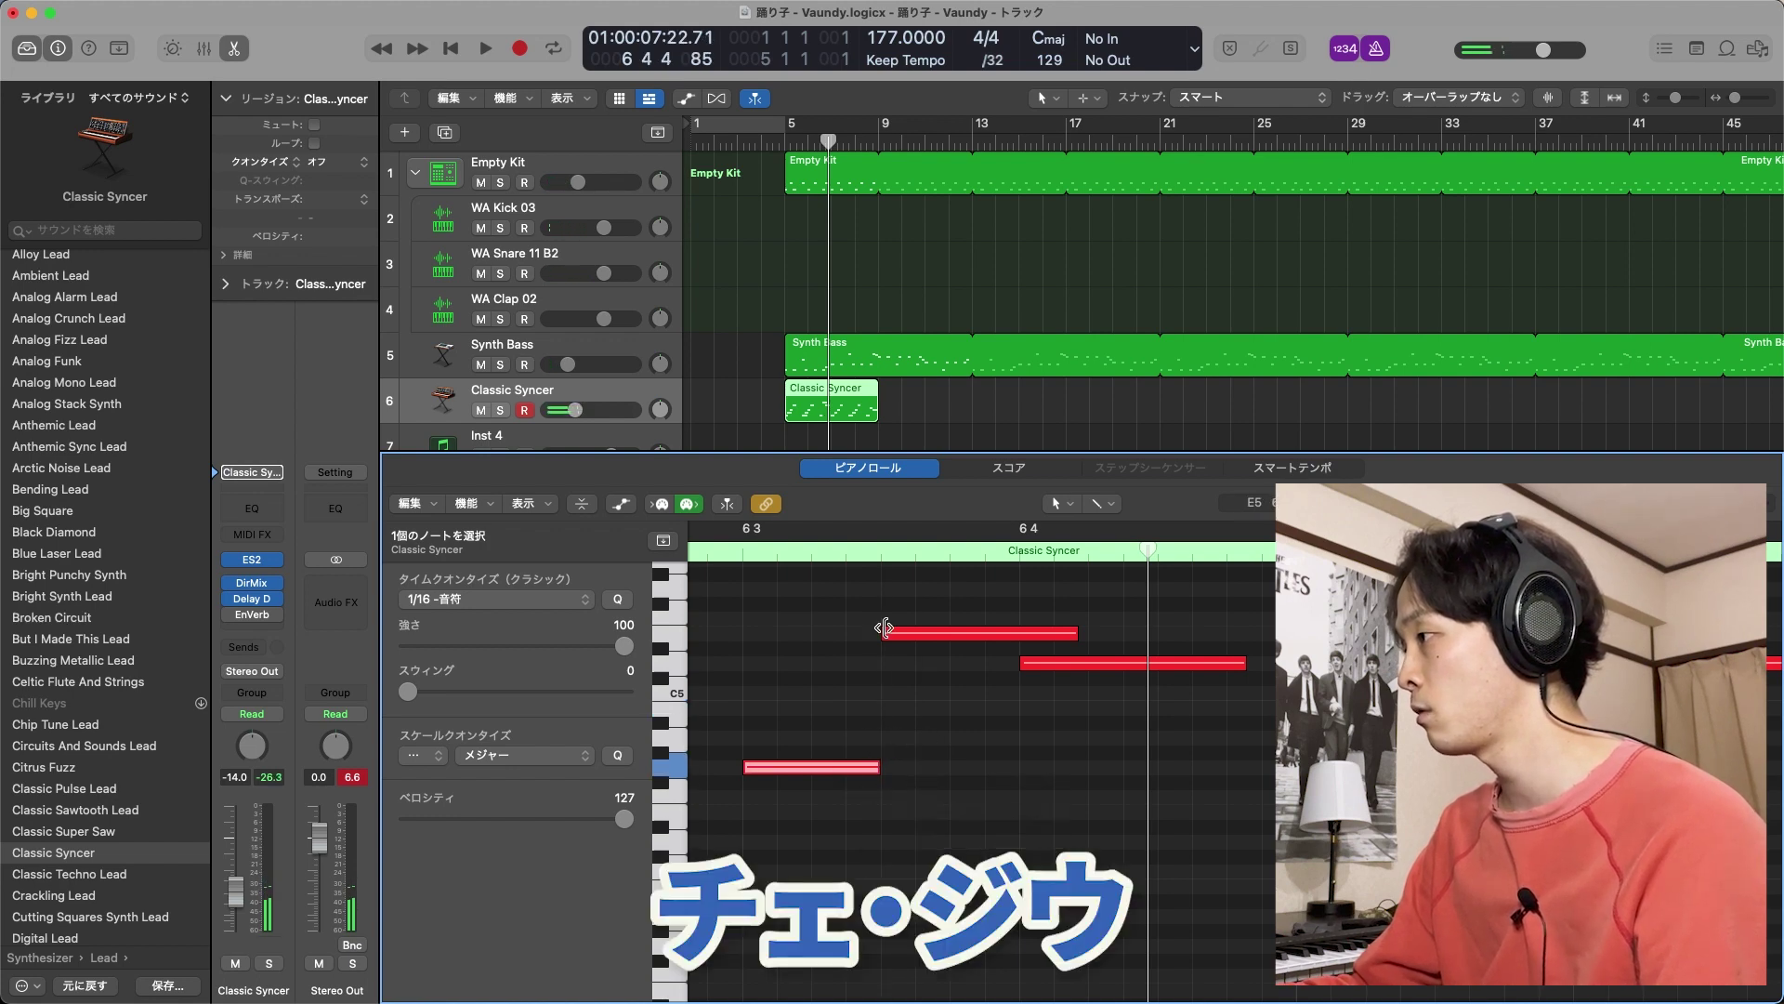
{"action": "key", "text": "space"}
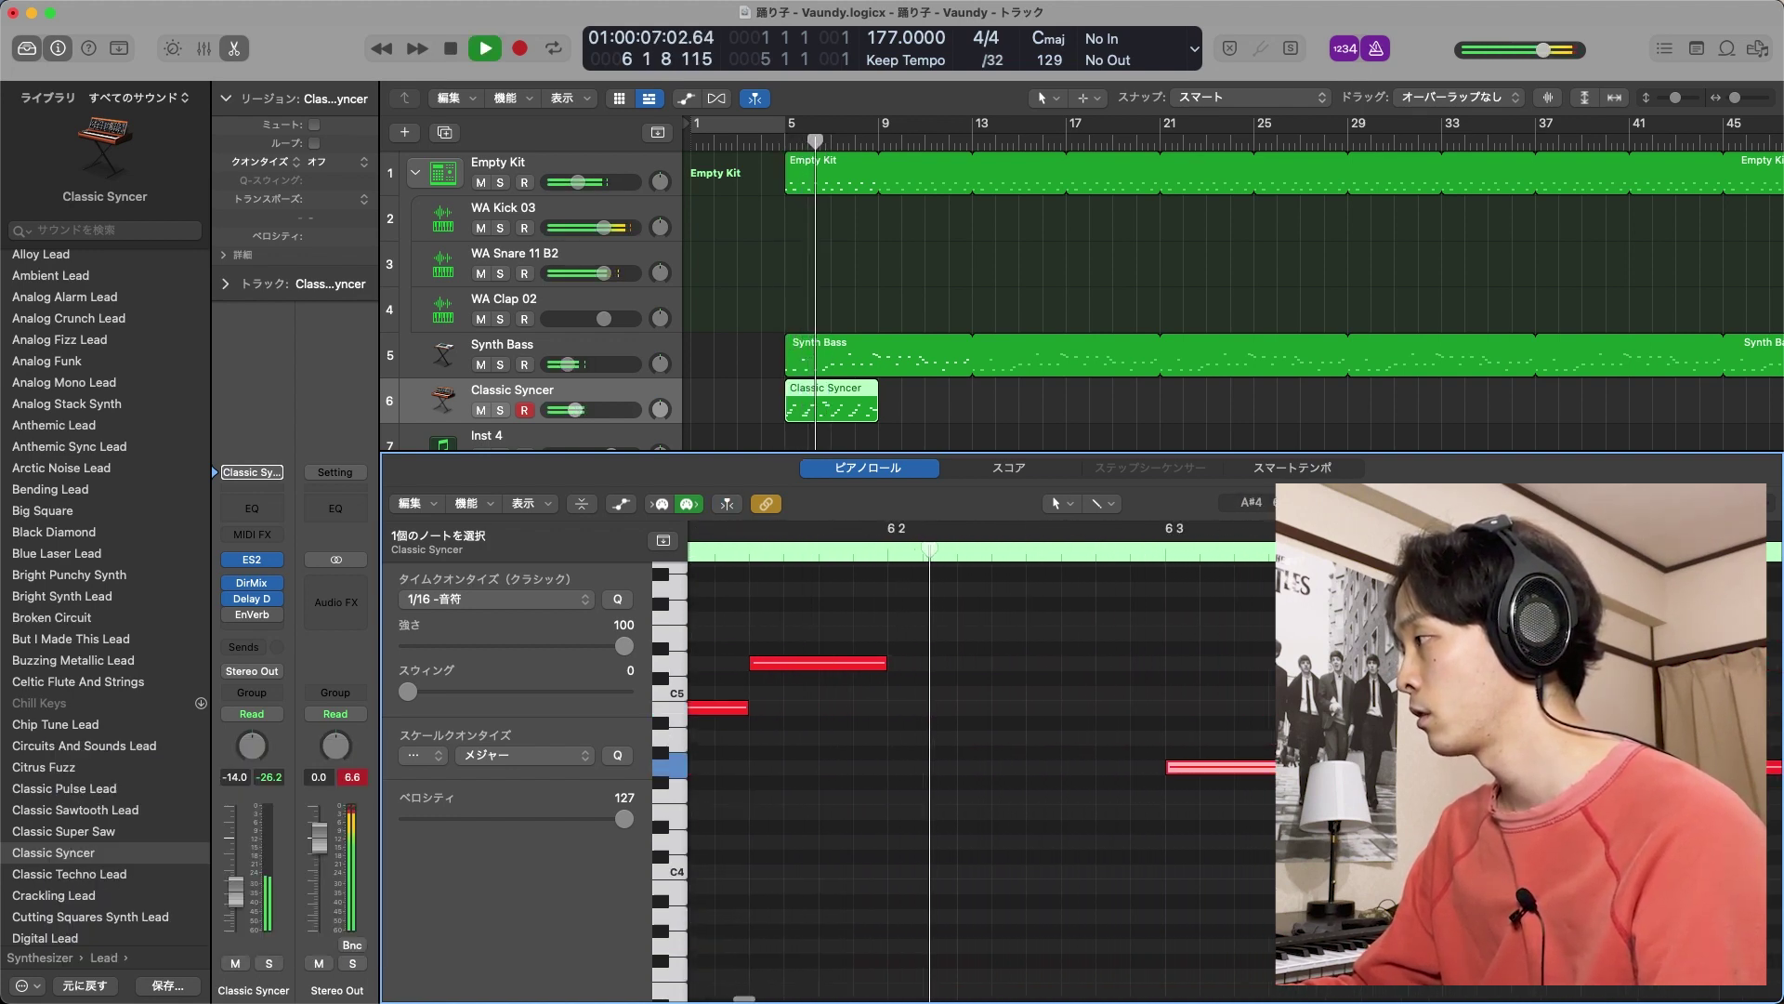
{"action": "key", "text": "space"}
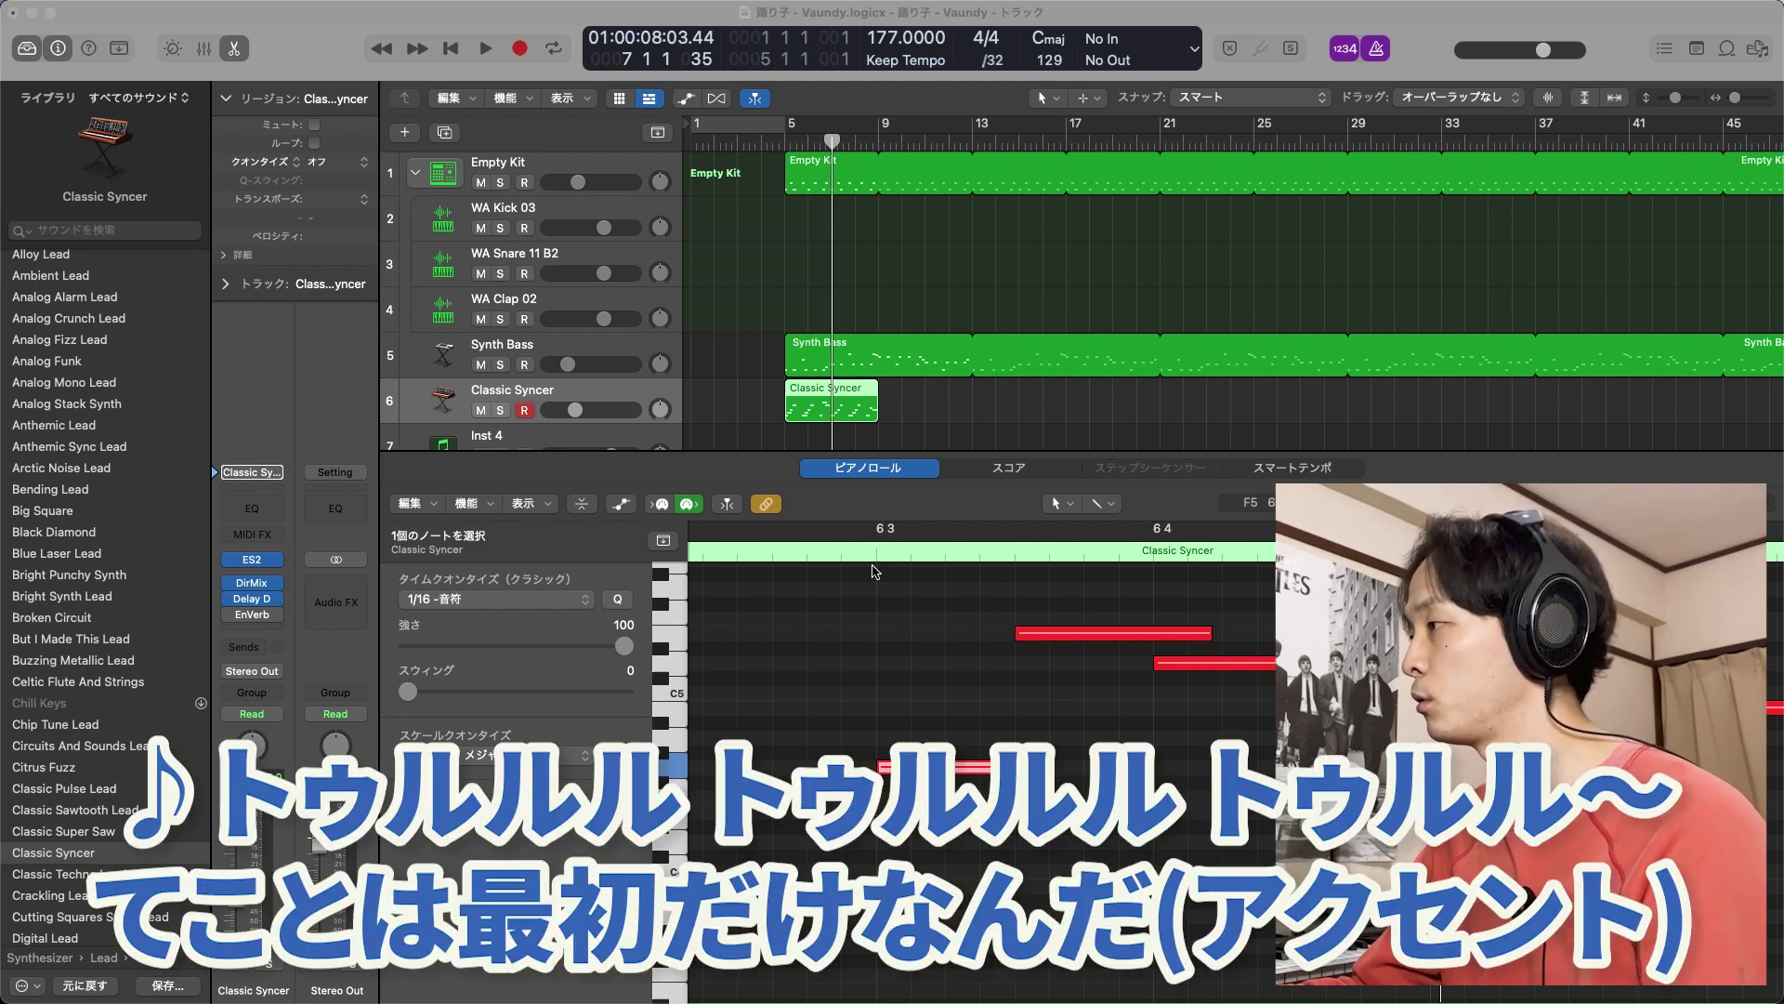
Adjust the length of a B4 note and select the D5 note that follows it
{"action": "scroll", "coordinate": [875, 571], "scroll_direction": "left", "scroll_amount": 10}
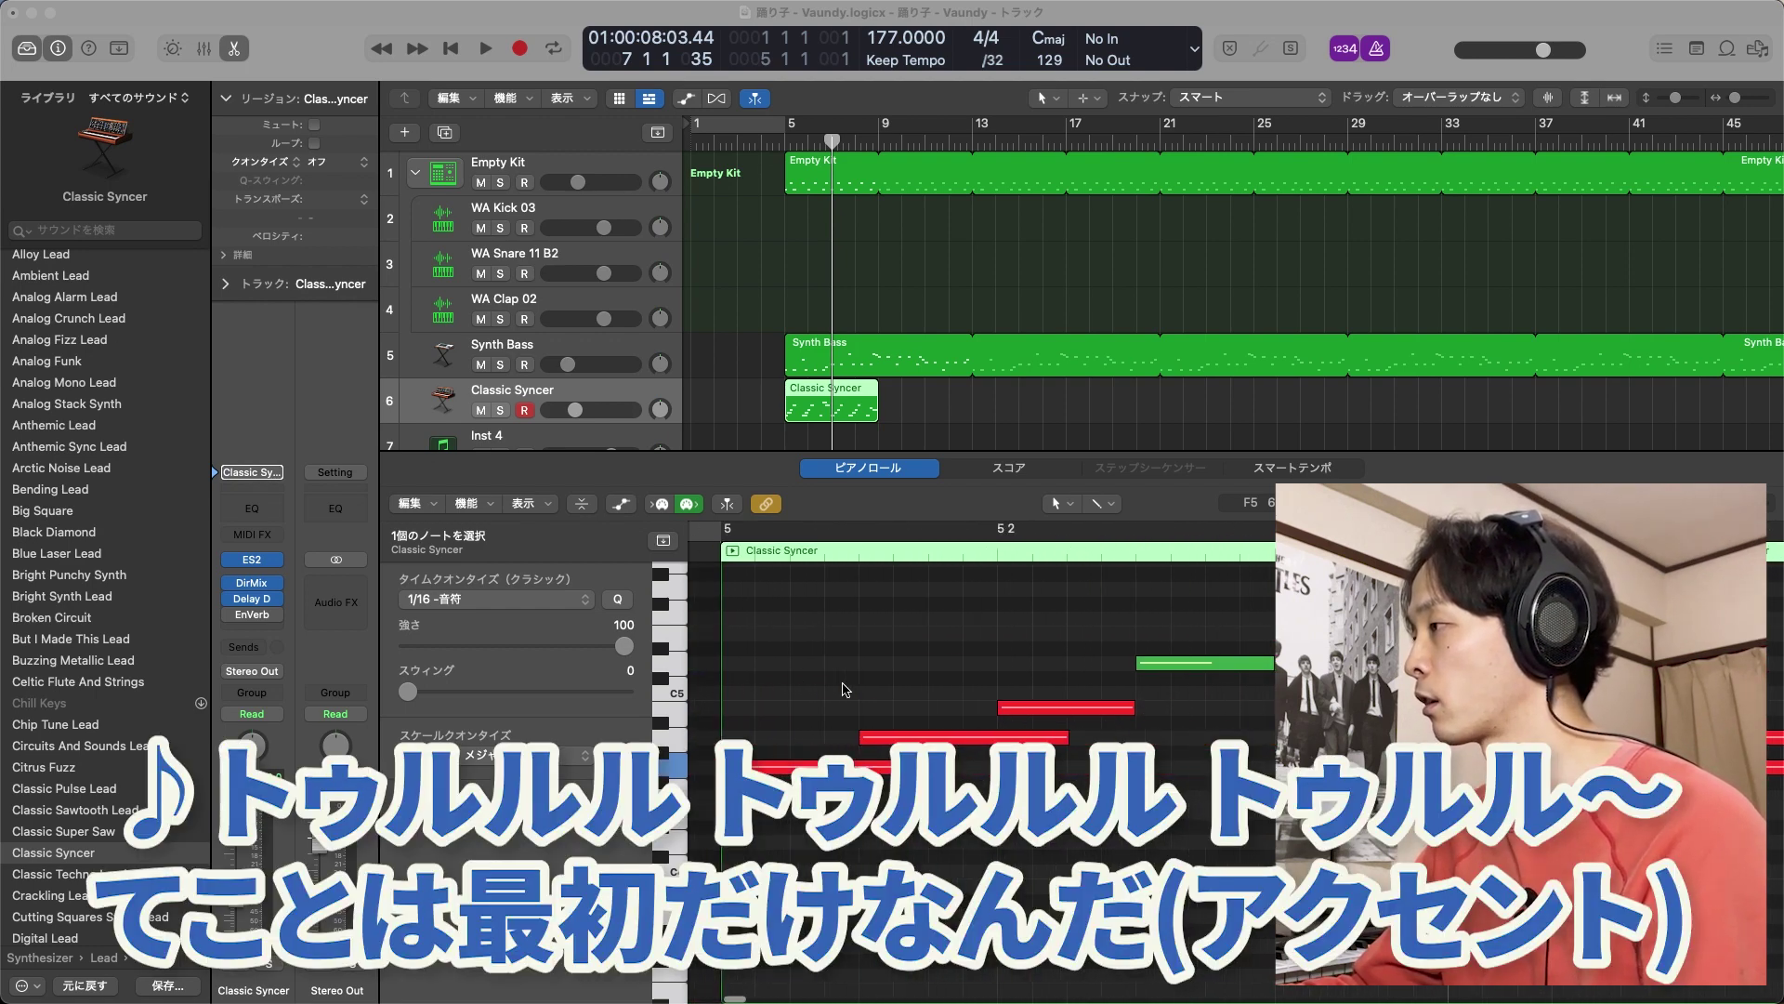
{"action": "scroll", "coordinate": [846, 689], "scroll_direction": "right", "scroll_amount": 5}
{"action": "left_click_drag", "start_coordinate": [934, 708], "coordinate": [960, 709]}
{"action": "left_click", "coordinate": [975, 663]}
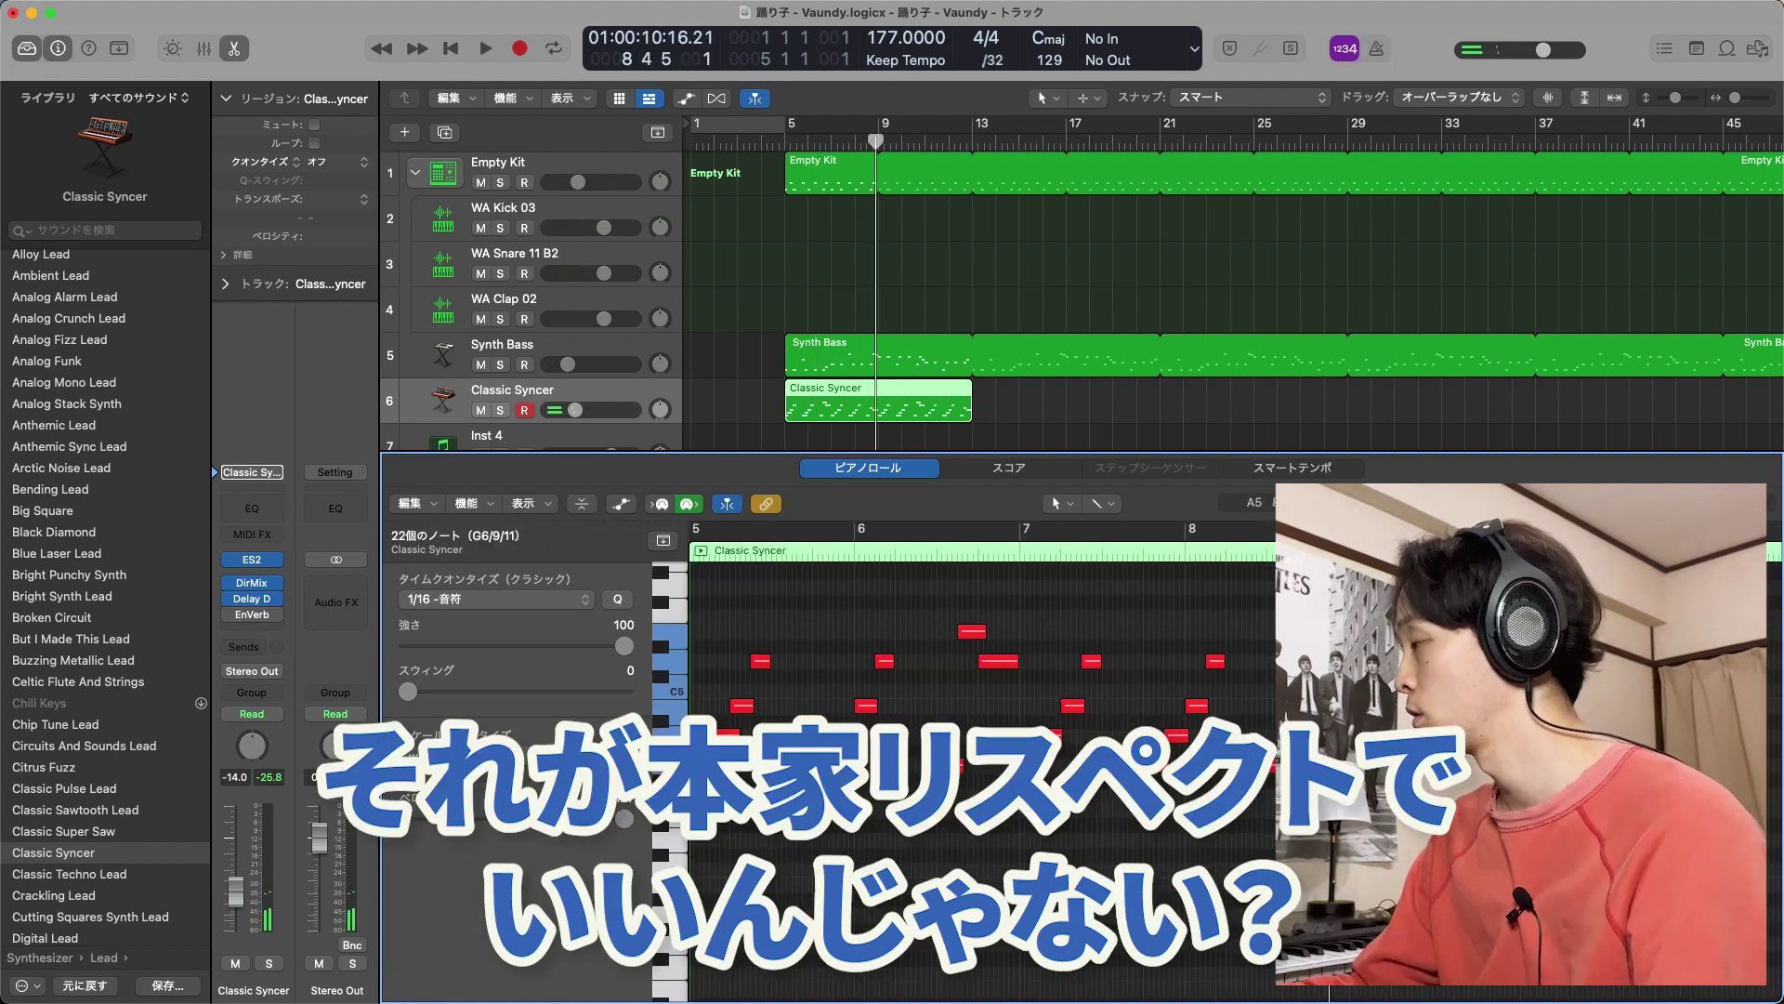
Play the eight-bar Classic Syncer part with the drums and bass, replaying it from bar 5 with the region deselected
{"action": "key", "text": "space"}
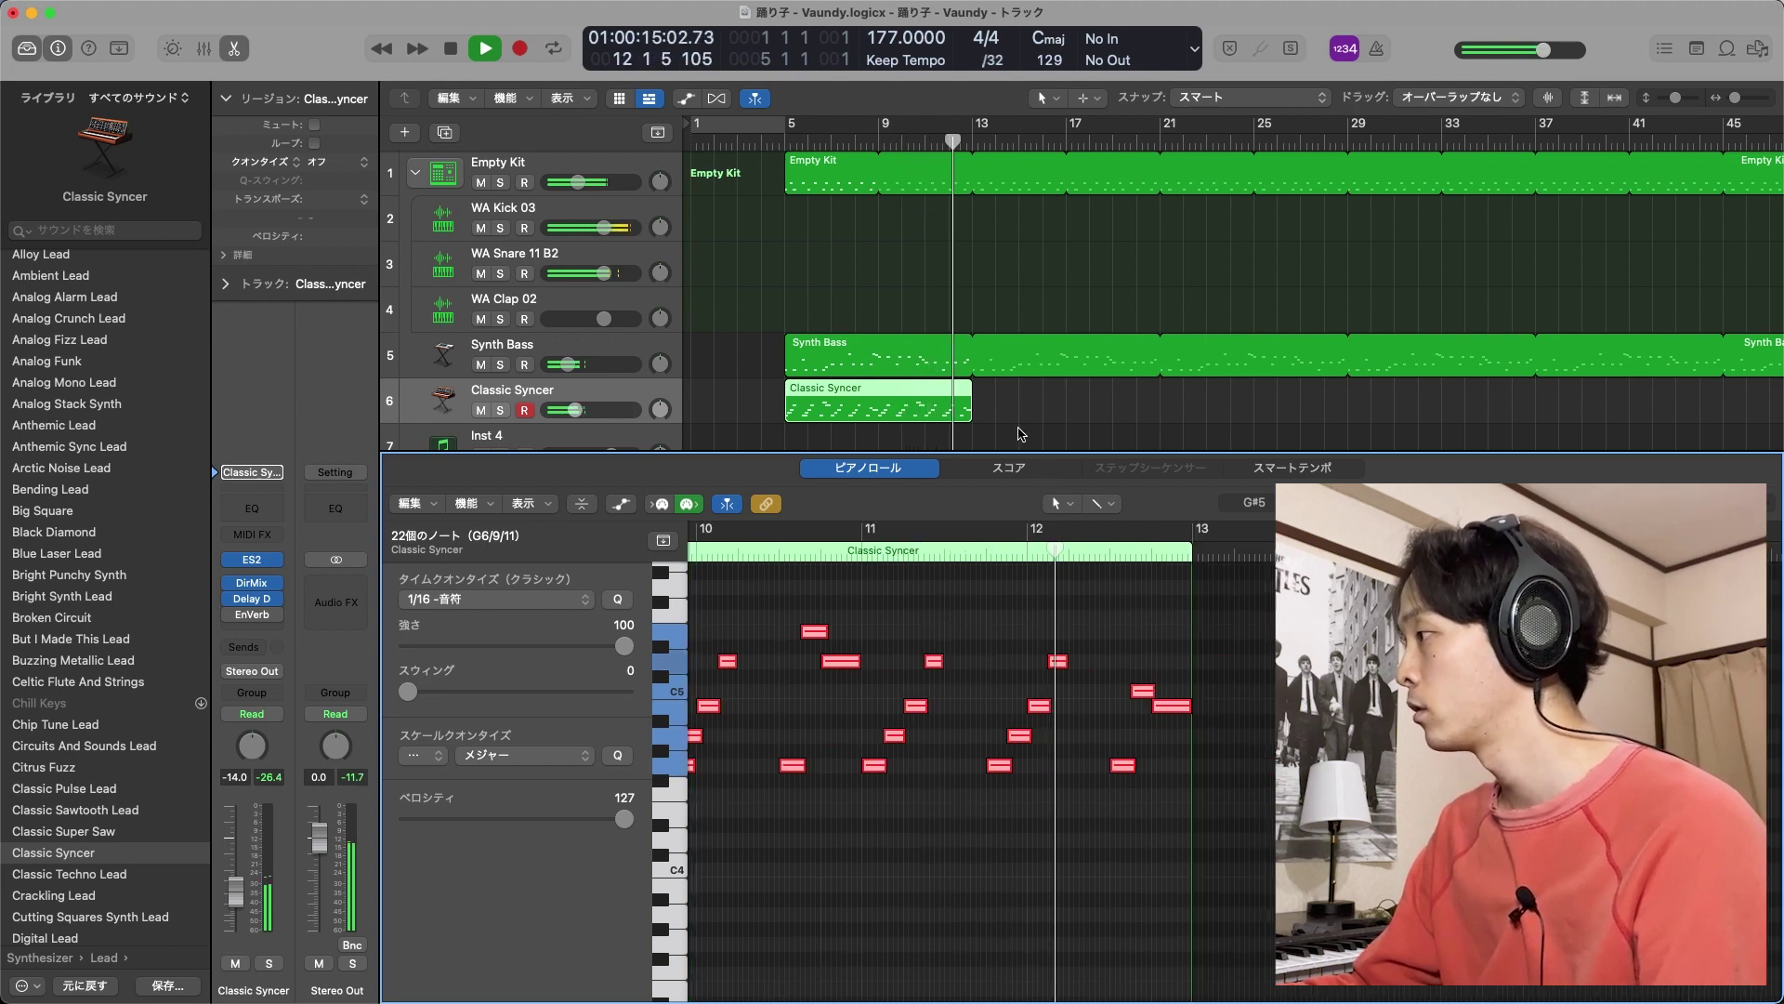
{"action": "key", "text": "space"}
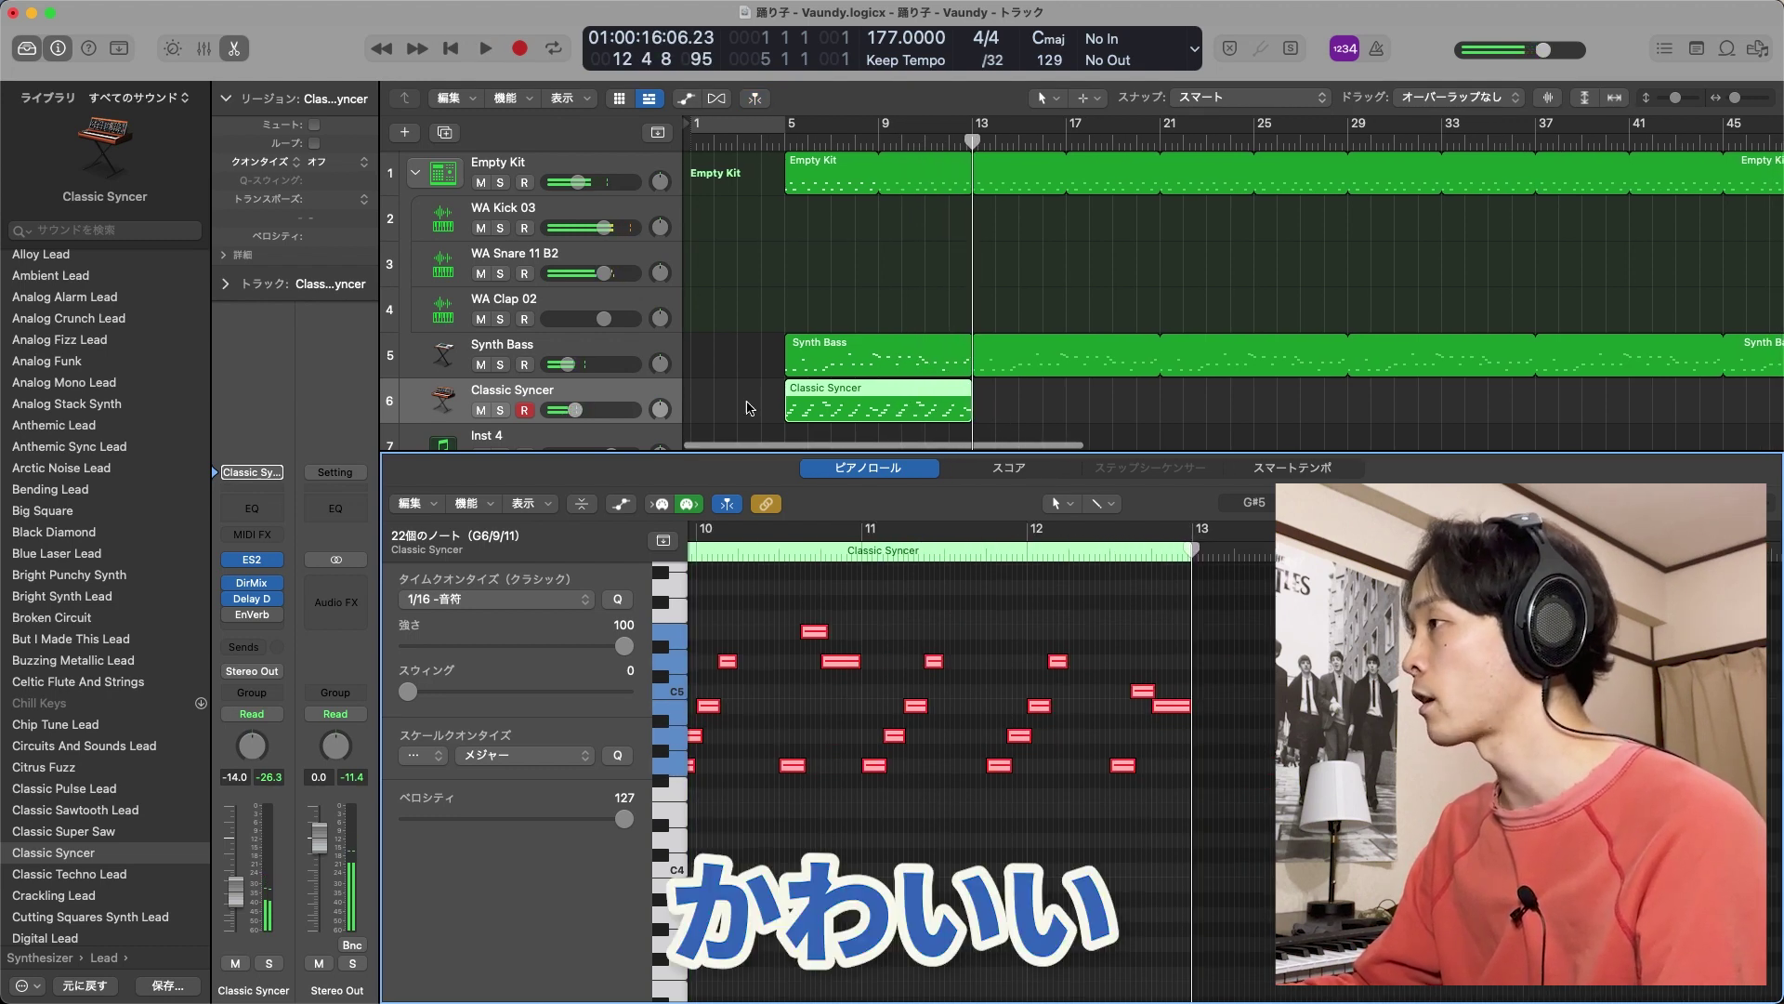
{"action": "left_click", "coordinate": [791, 138]}
{"action": "key", "text": "space"}
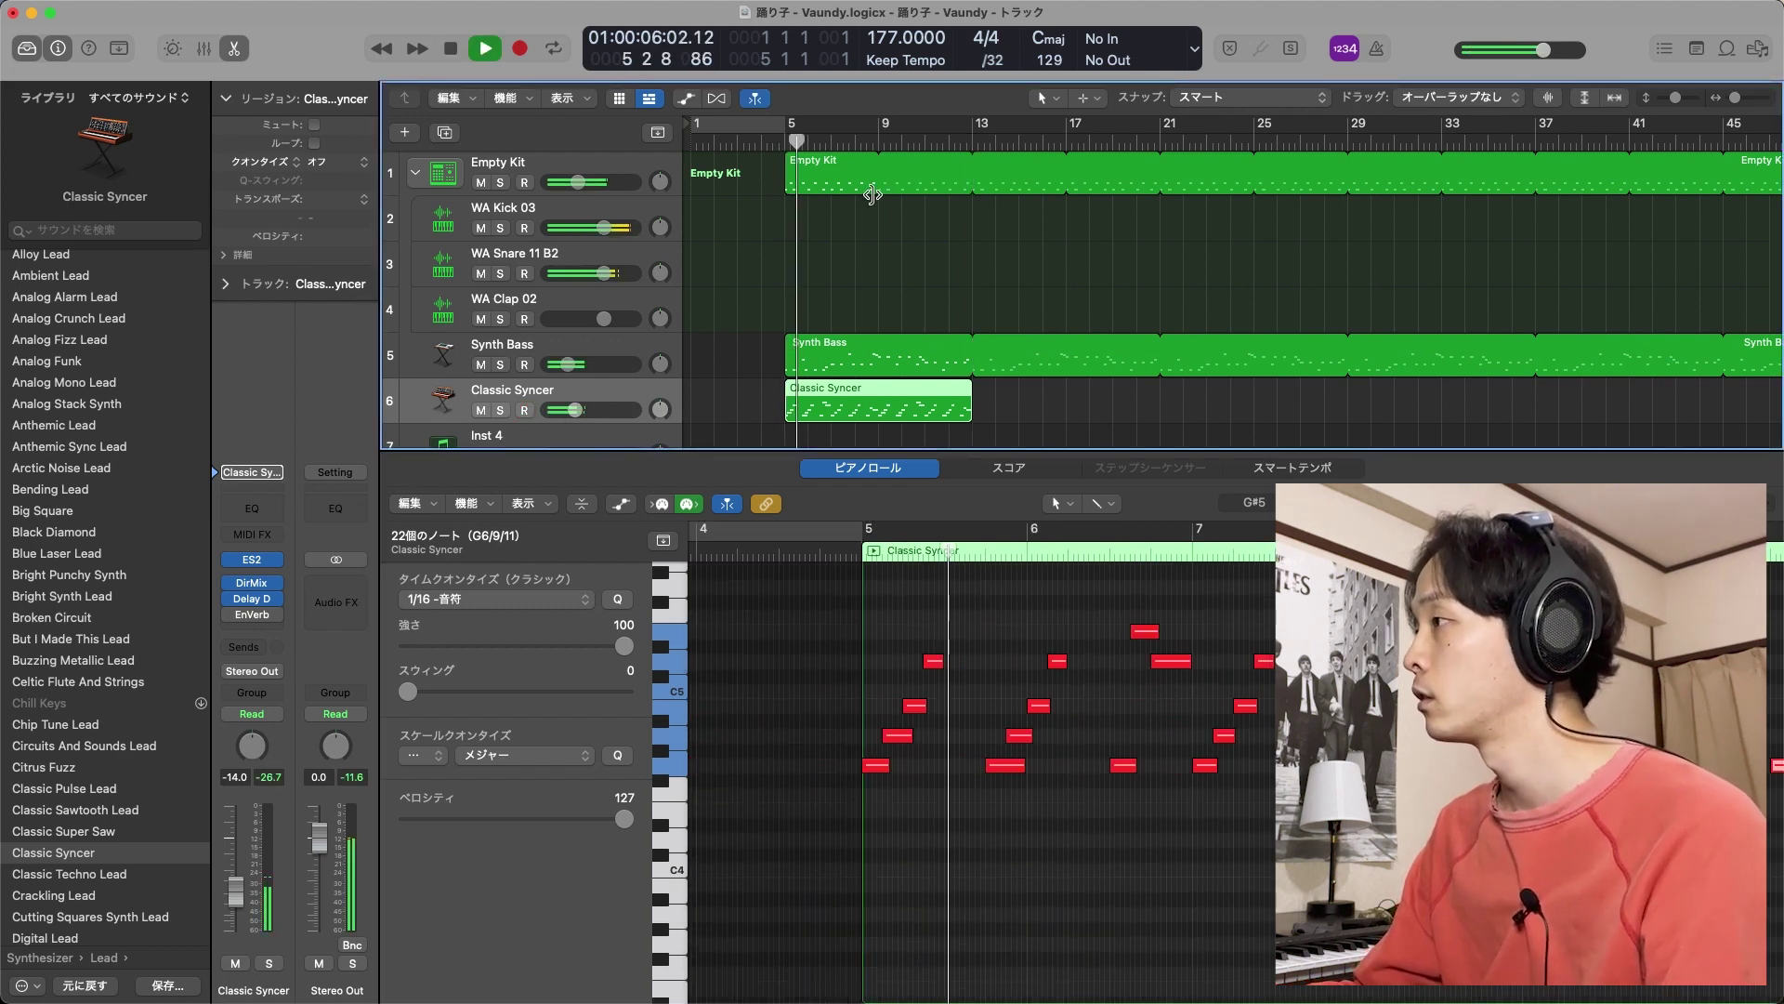
{"action": "left_click", "coordinate": [886, 227]}
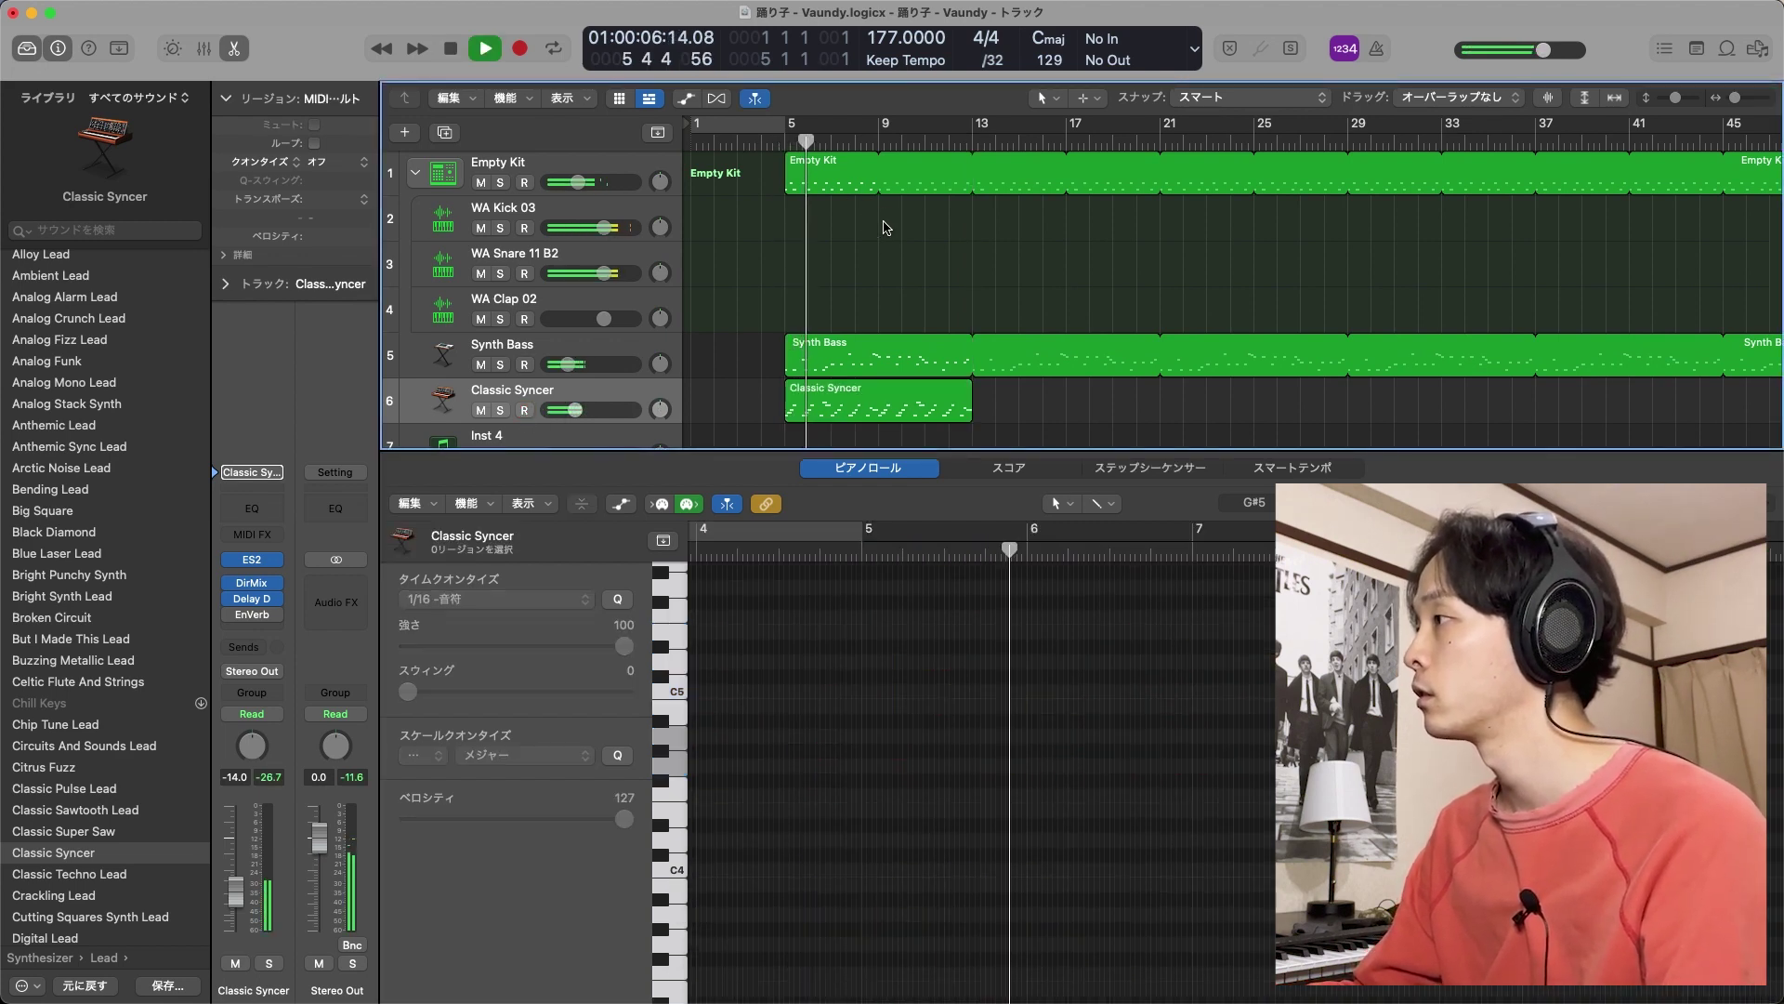
{"action": "left_click", "coordinate": [970, 400]}
{"action": "left_click", "coordinate": [1003, 394]}
{"action": "scroll", "coordinate": [1003, 394], "scroll_direction": "right", "scroll_amount": 1}
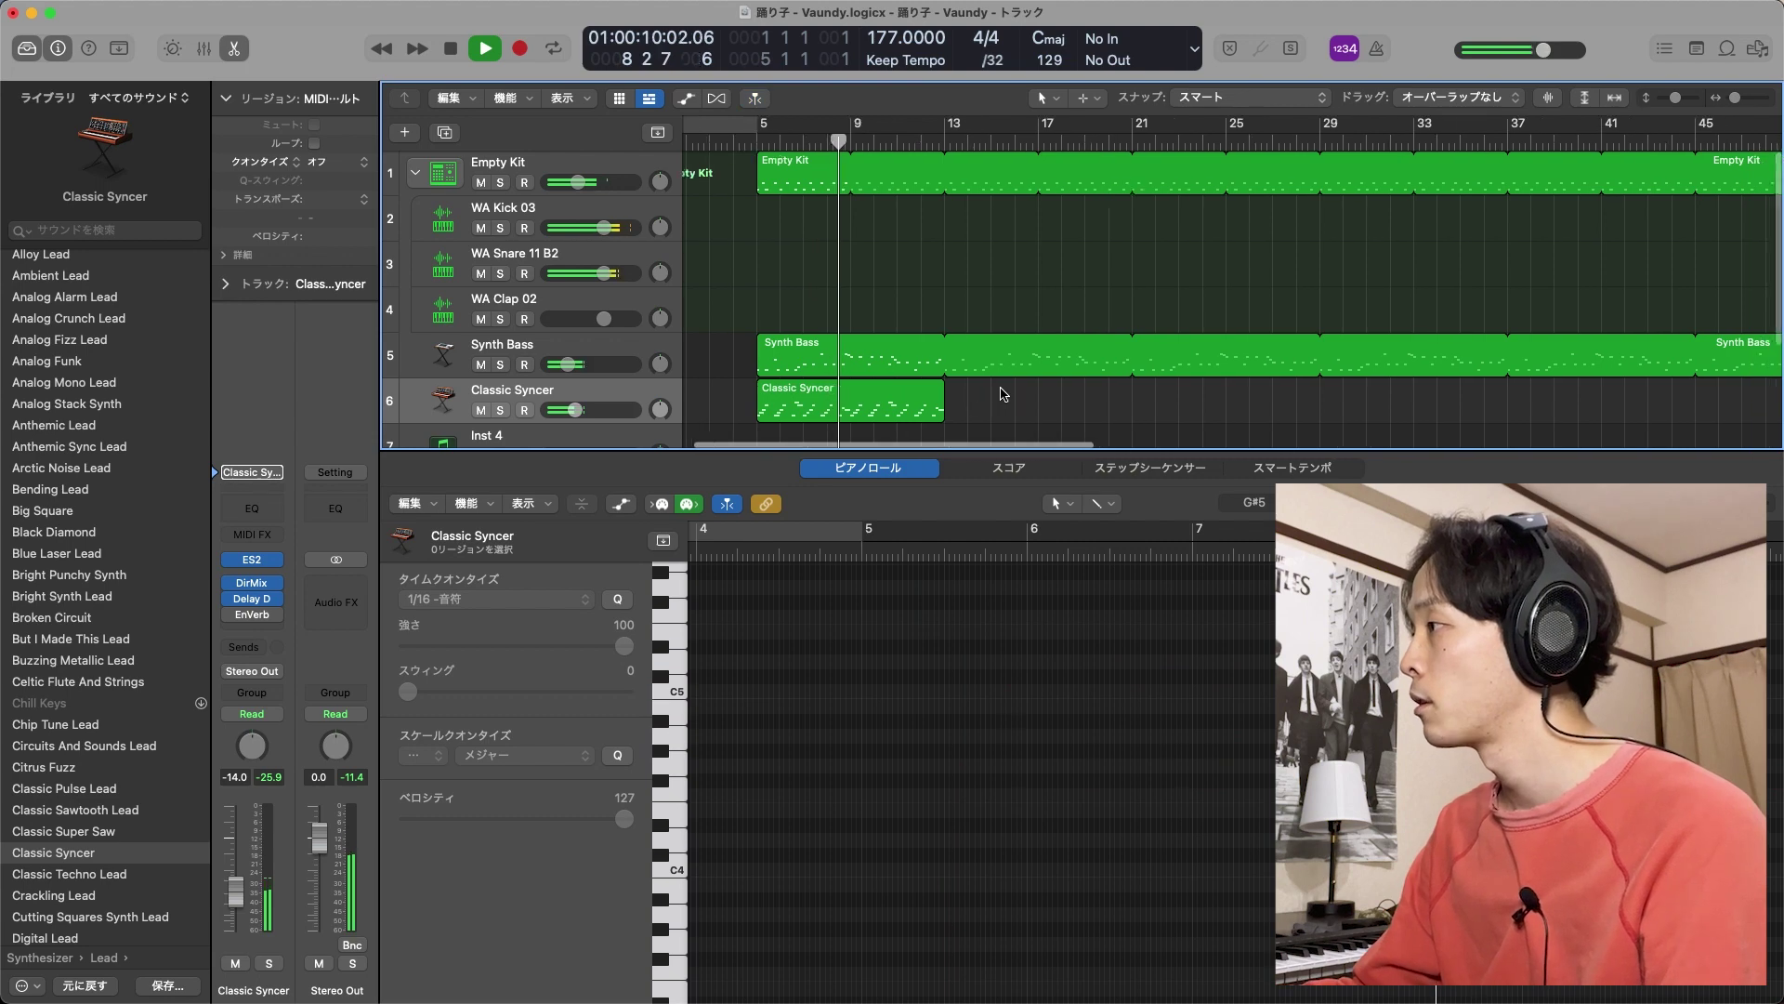
{"action": "scroll", "coordinate": [1004, 394], "scroll_direction": "left", "scroll_amount": 1}
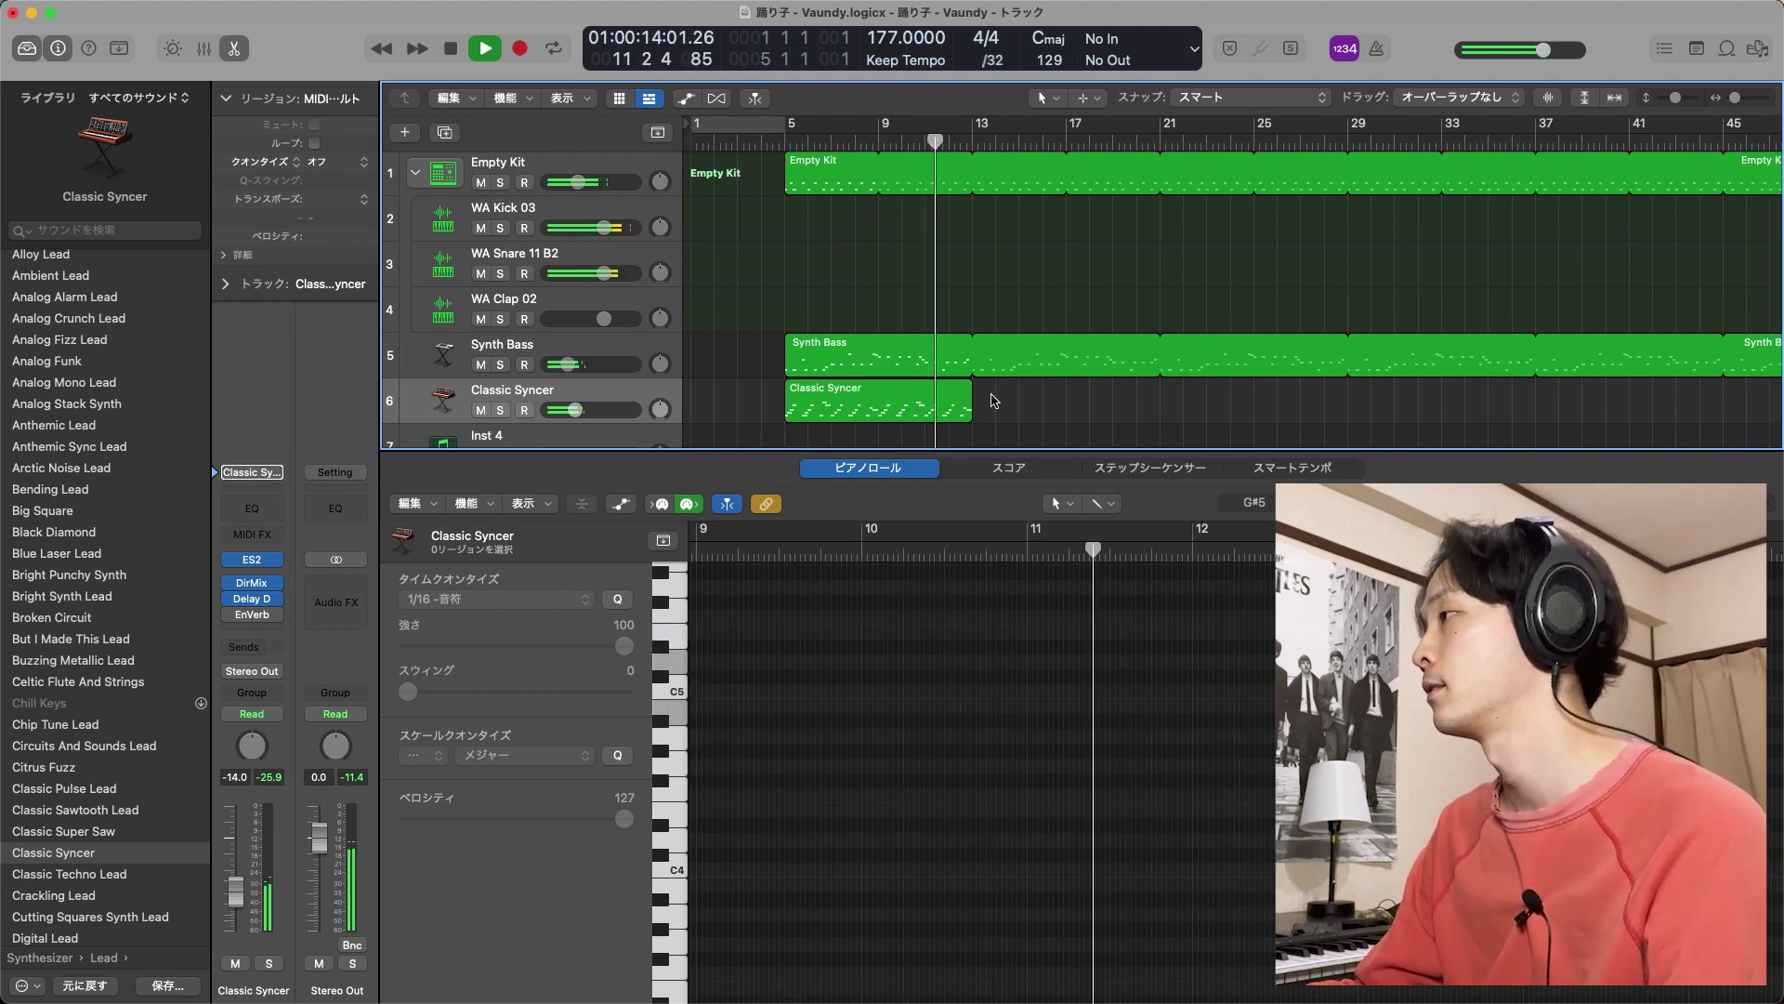
{"action": "key", "text": "space"}
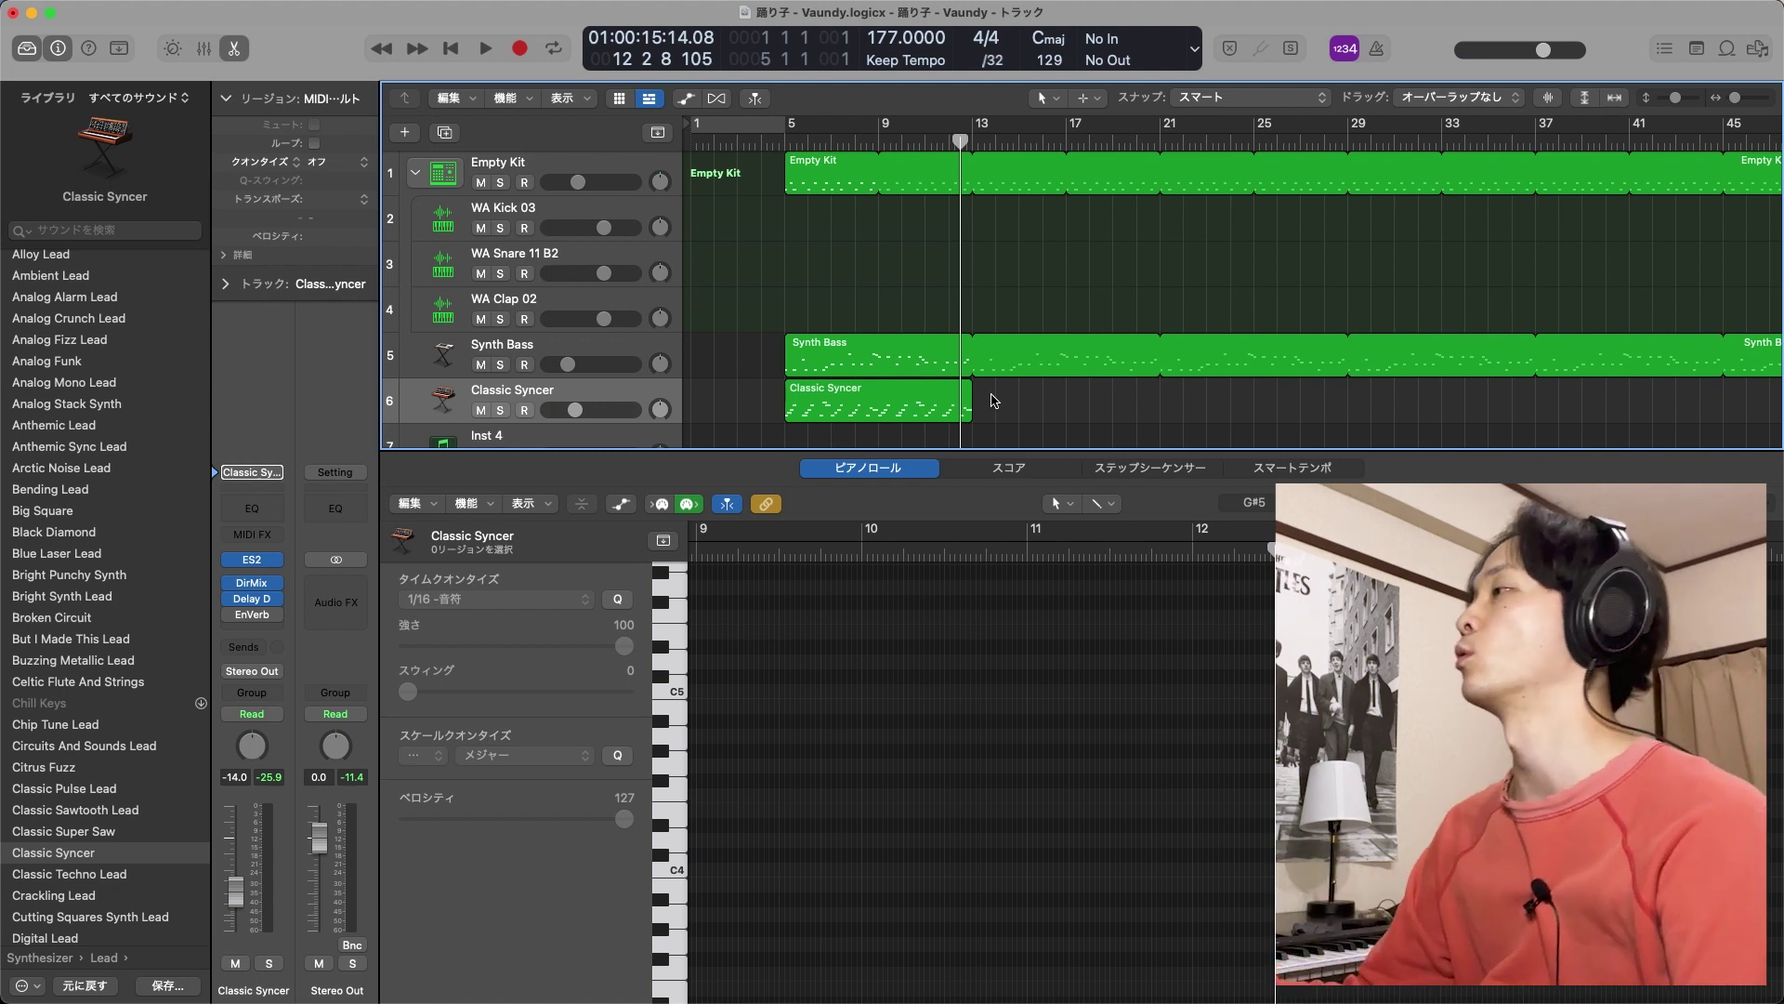
Trim the end of the Classic Syncer region back to the middle of bar 12
{"action": "scroll", "coordinate": [974, 394], "scroll_direction": "up", "scroll_amount": 5}
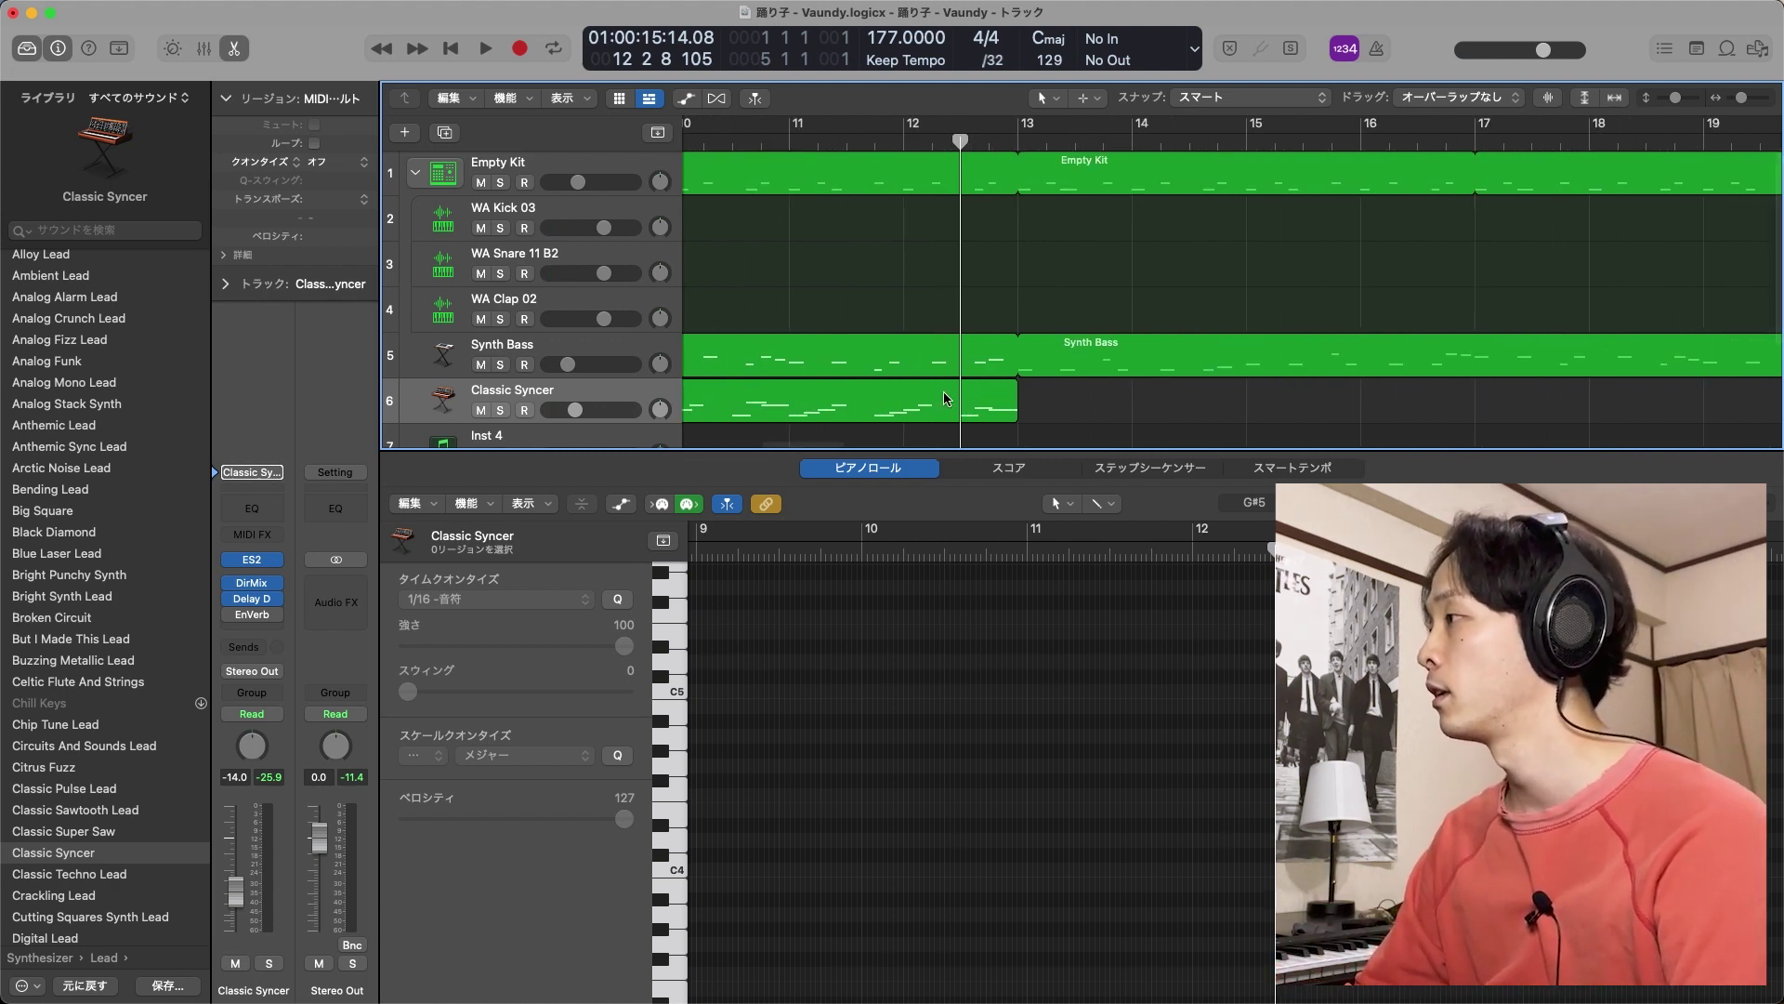
{"action": "left_click_drag", "start_coordinate": [1012, 414], "coordinate": [943, 414]}
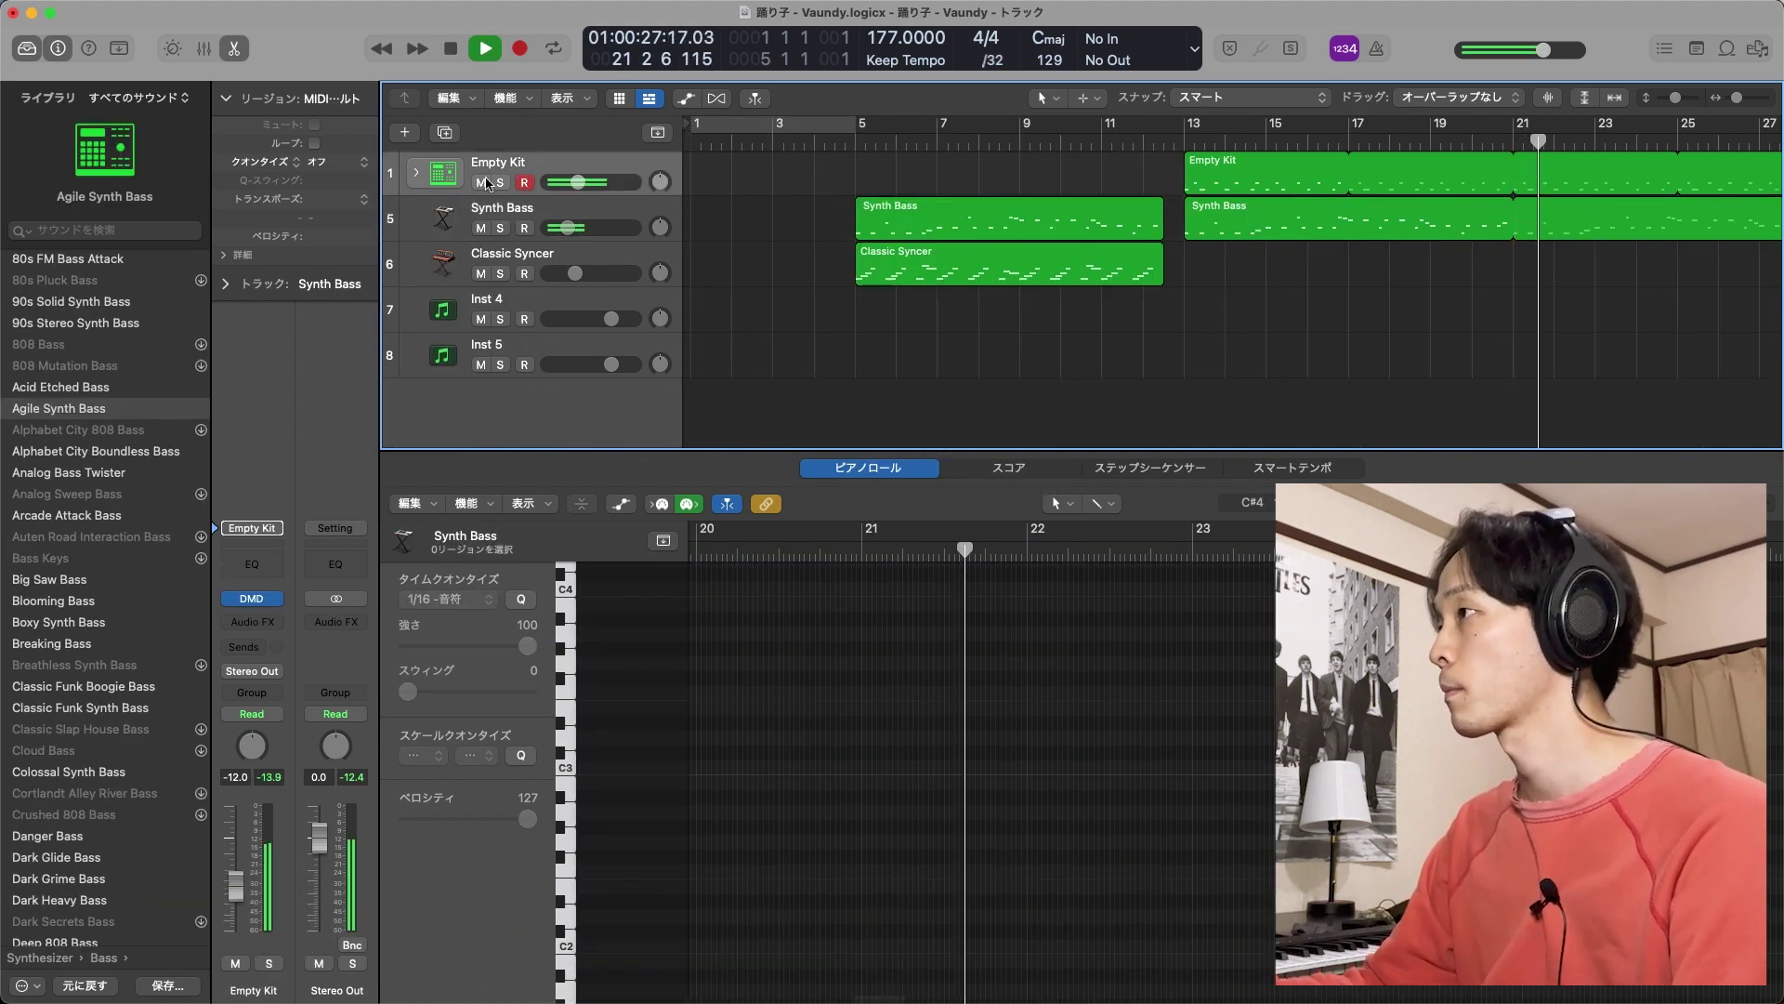
Select the Empty Kit track, expand its drum stack and stop playback
{"action": "left_click", "coordinate": [484, 173]}
{"action": "left_click", "coordinate": [416, 172]}
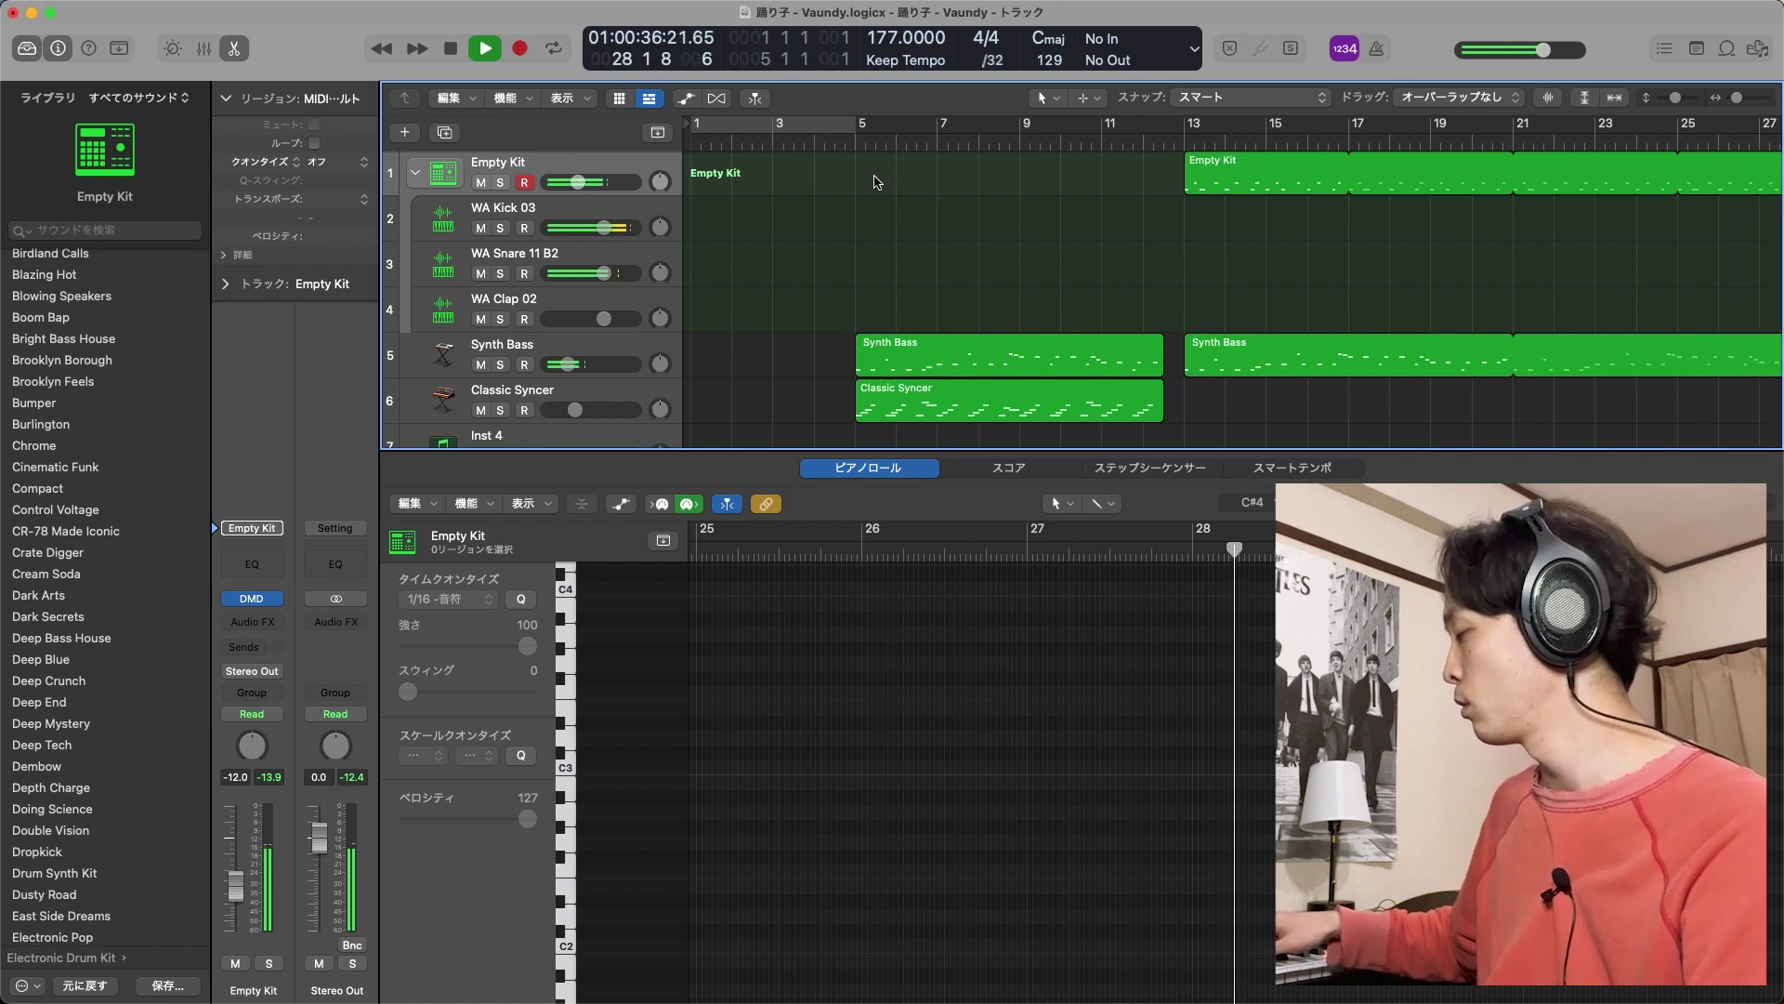
{"action": "key", "text": "space"}
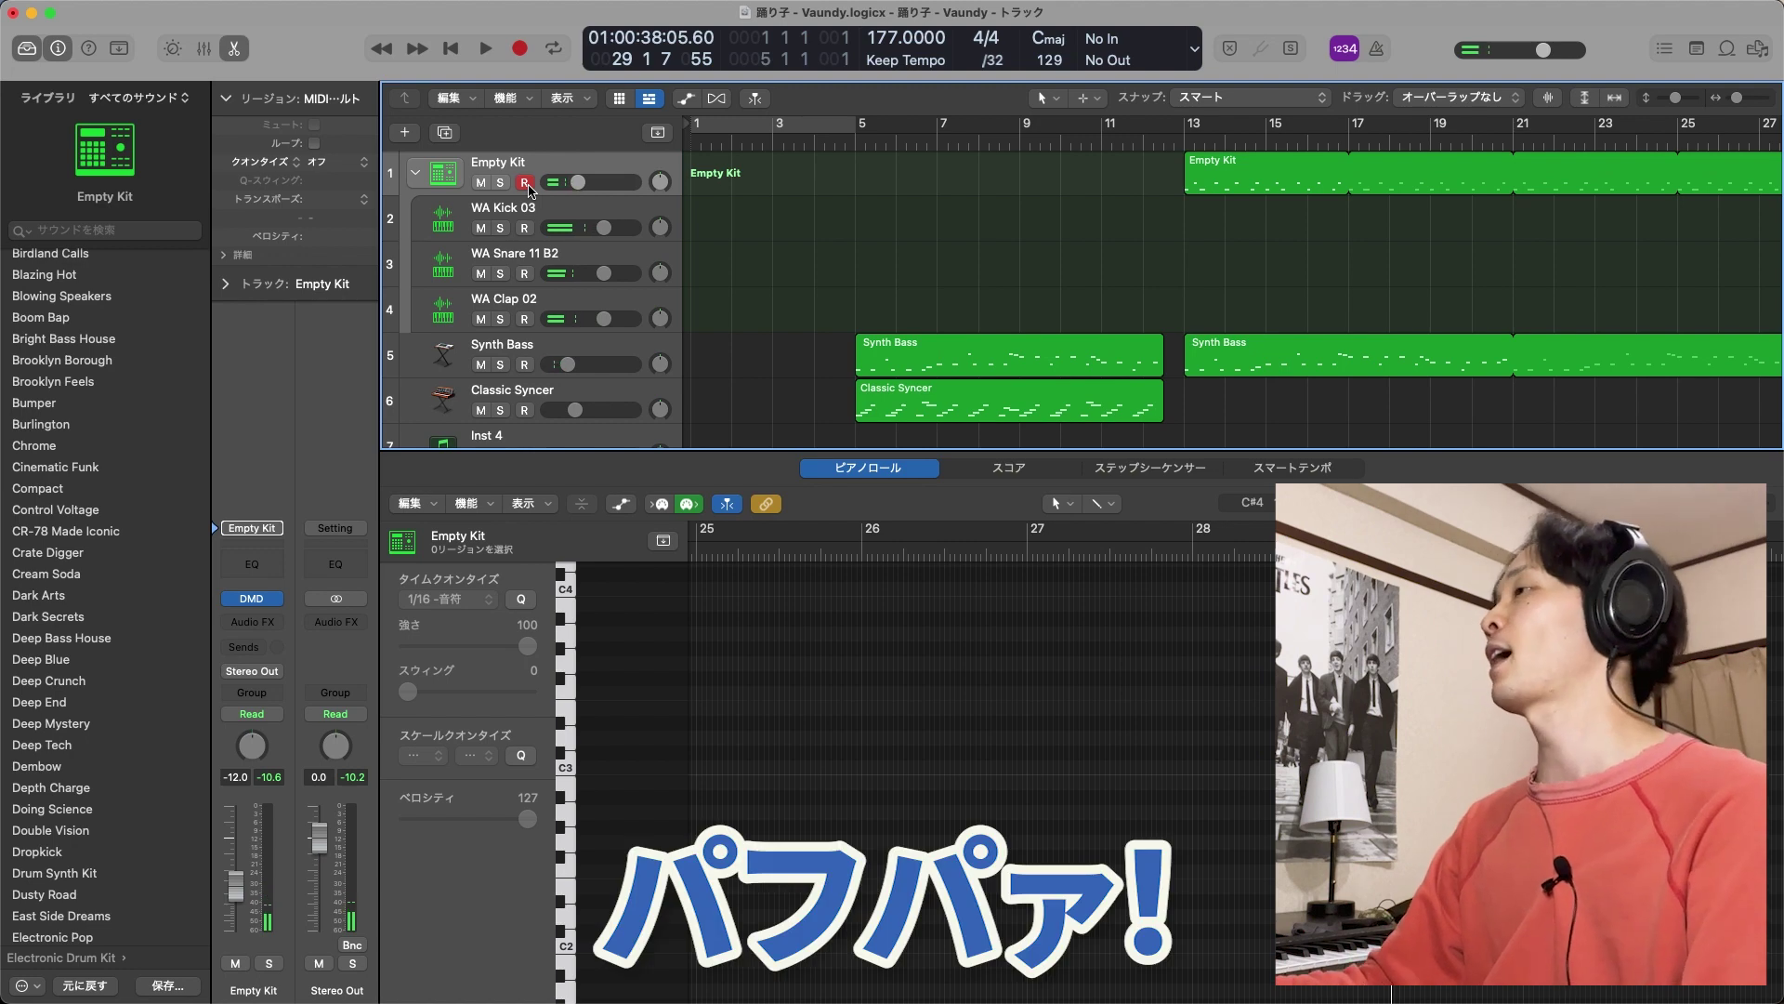
Select the empty Inst 4 instrument track
{"action": "scroll", "coordinate": [518, 335], "scroll_direction": "down", "scroll_amount": 2}
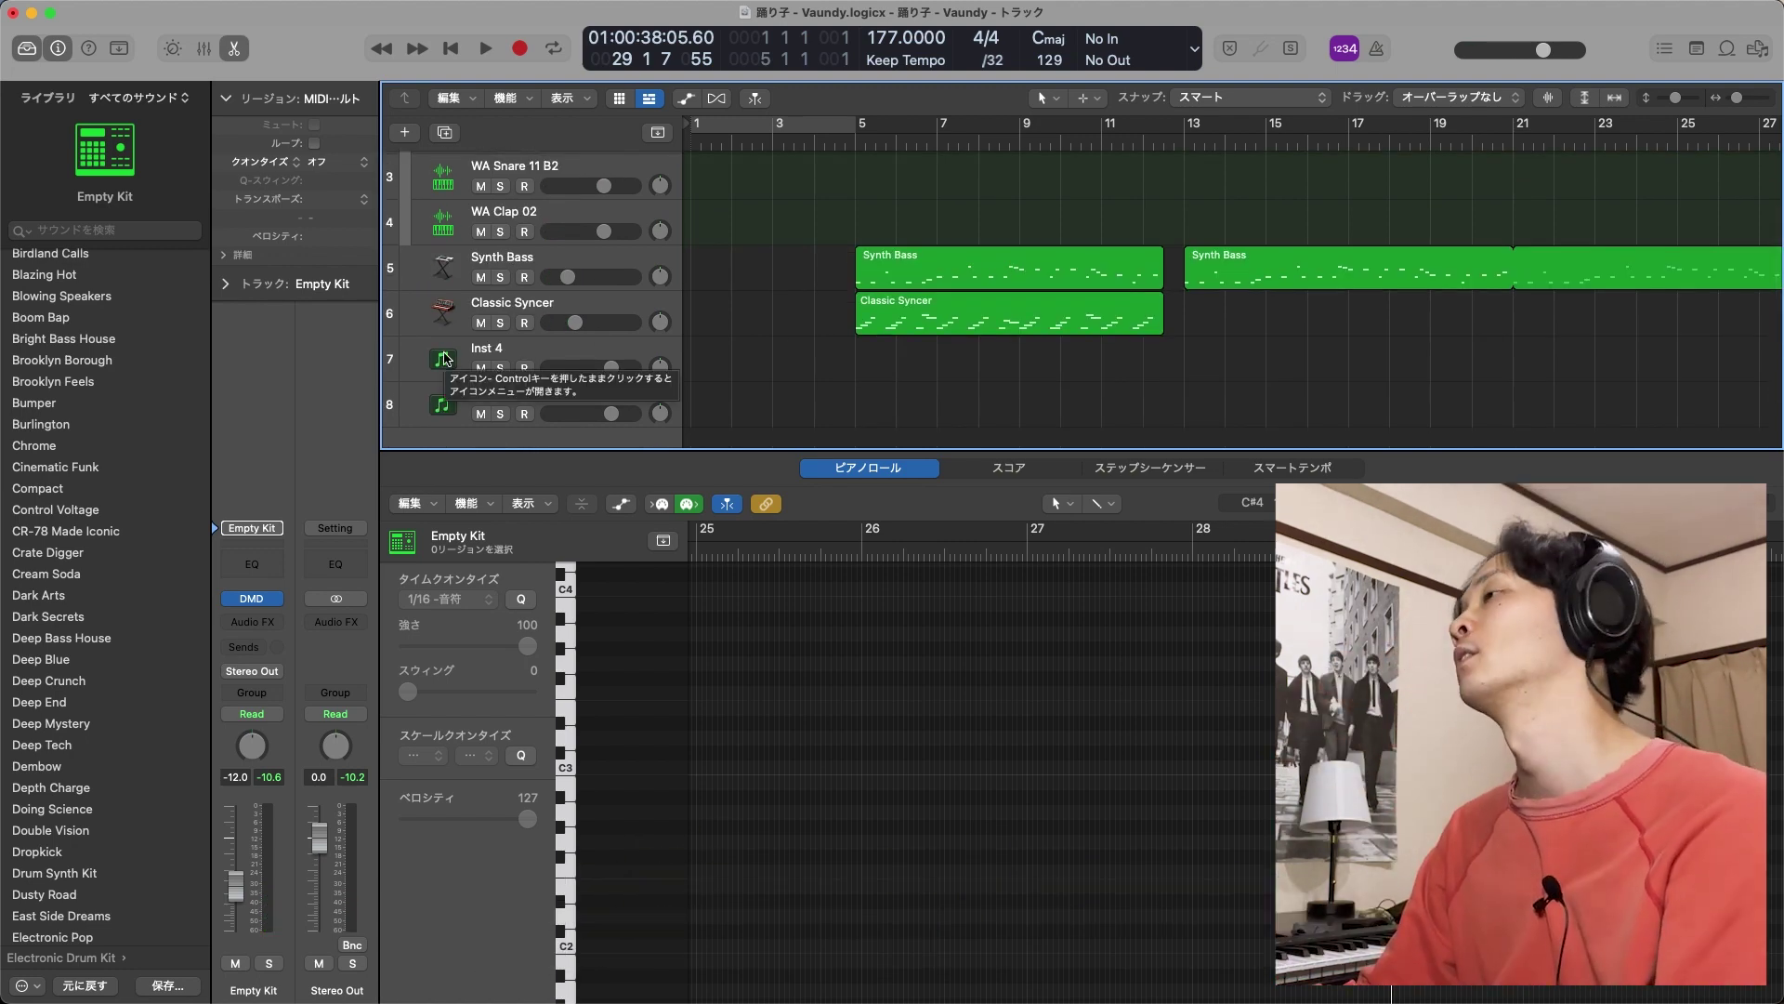
{"action": "left_click", "coordinate": [443, 359]}
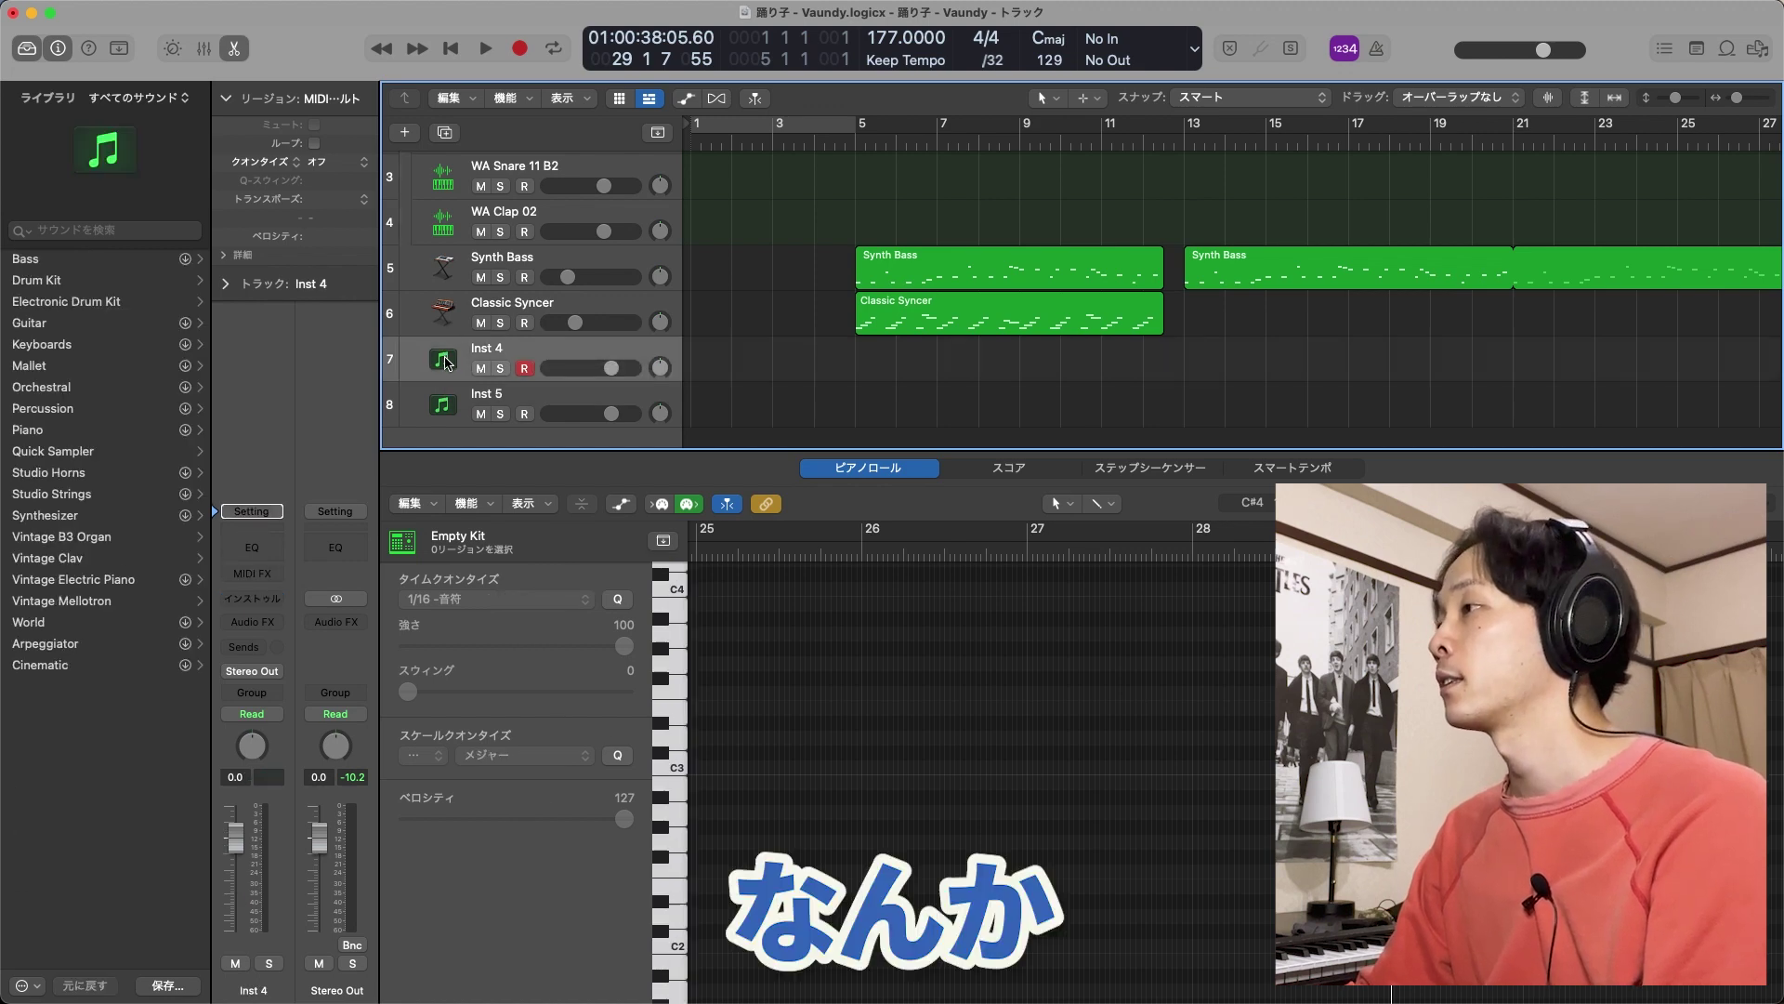
{"action": "key", "text": "y"}
{"action": "key", "text": "y"}
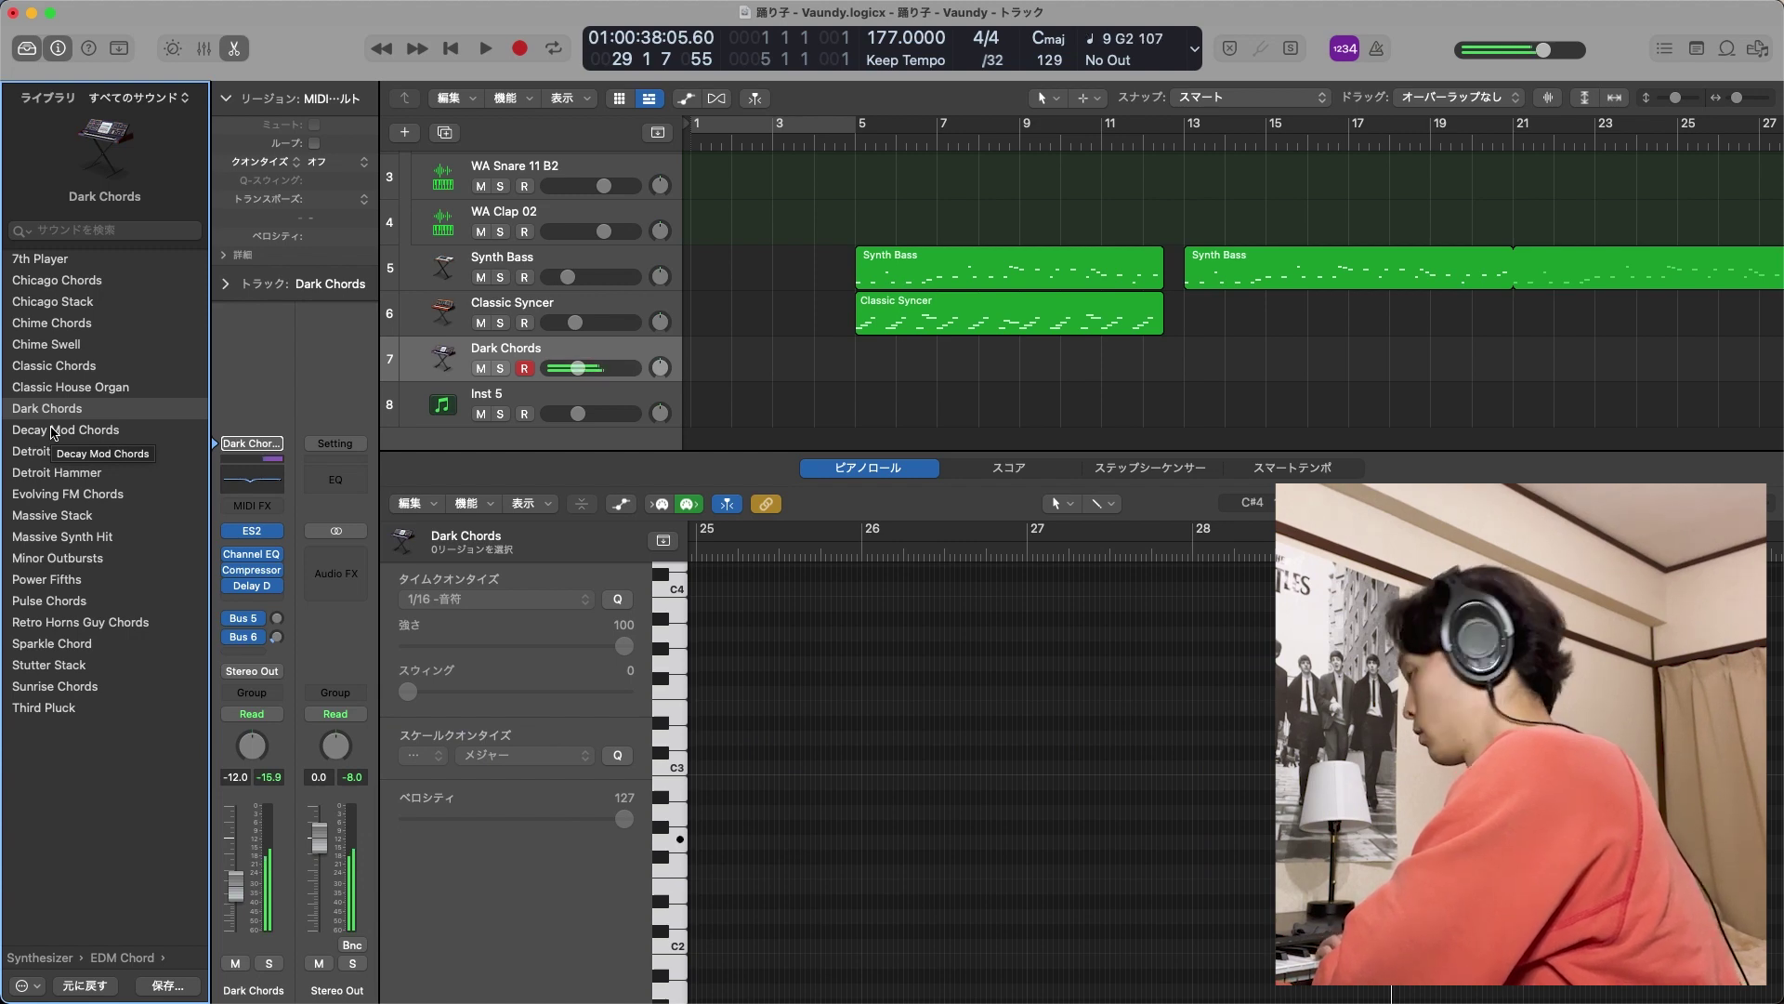
Try the EDM Chord patches Decay Mod Chords and Detroit Chords on the selected instrument track
{"action": "left_click", "coordinate": [49, 434]}
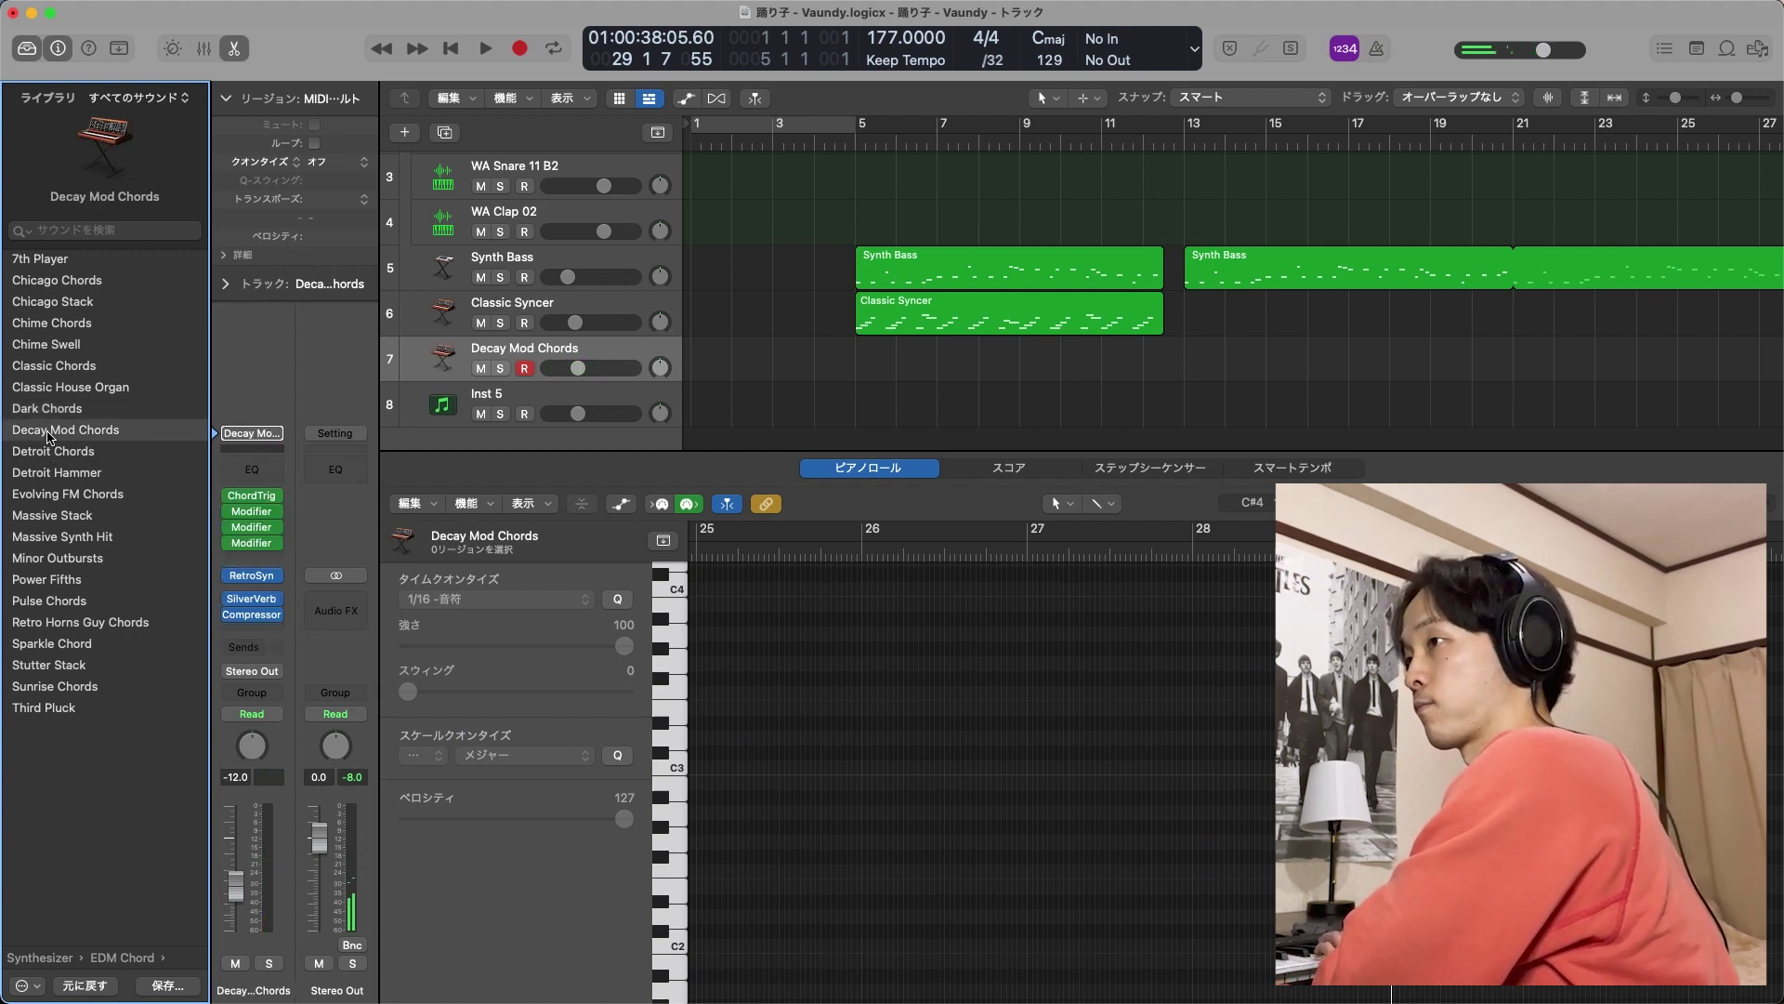
{"action": "left_click", "coordinate": [46, 453]}
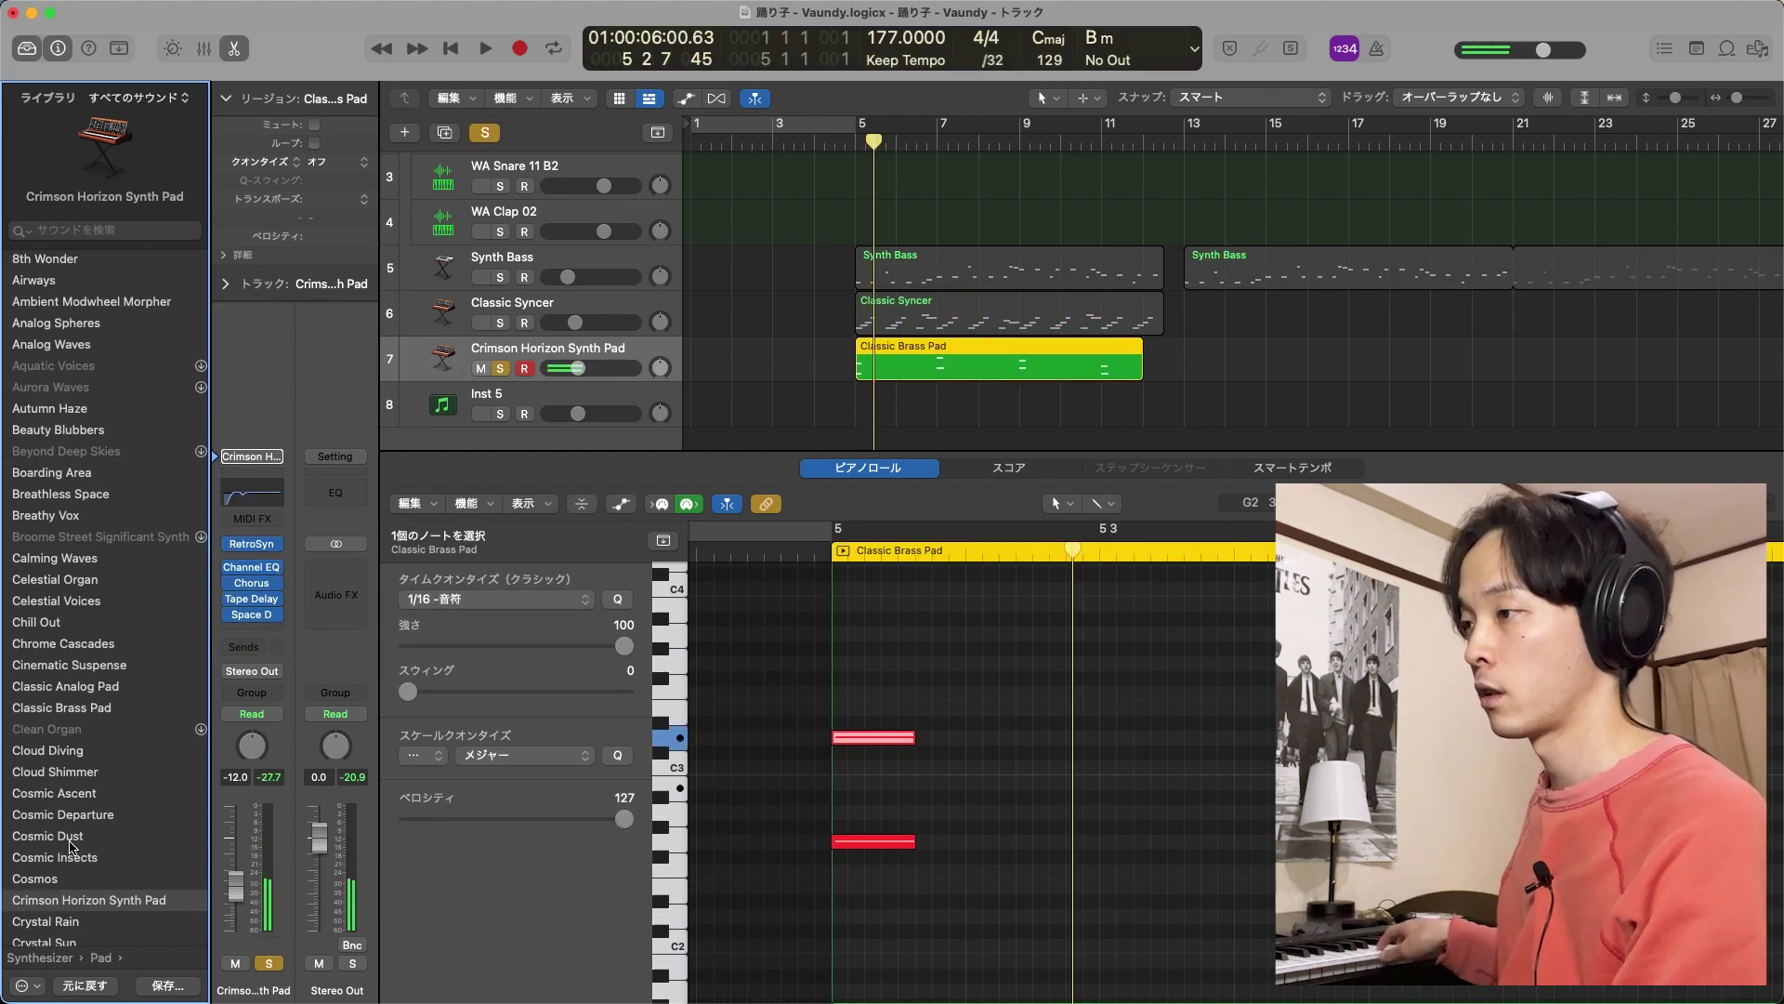
Audition the Pad patches Crystal Rain and Crystal Sun, and load Crystal Wave Keys on the soloed track
{"action": "key", "text": "Down"}
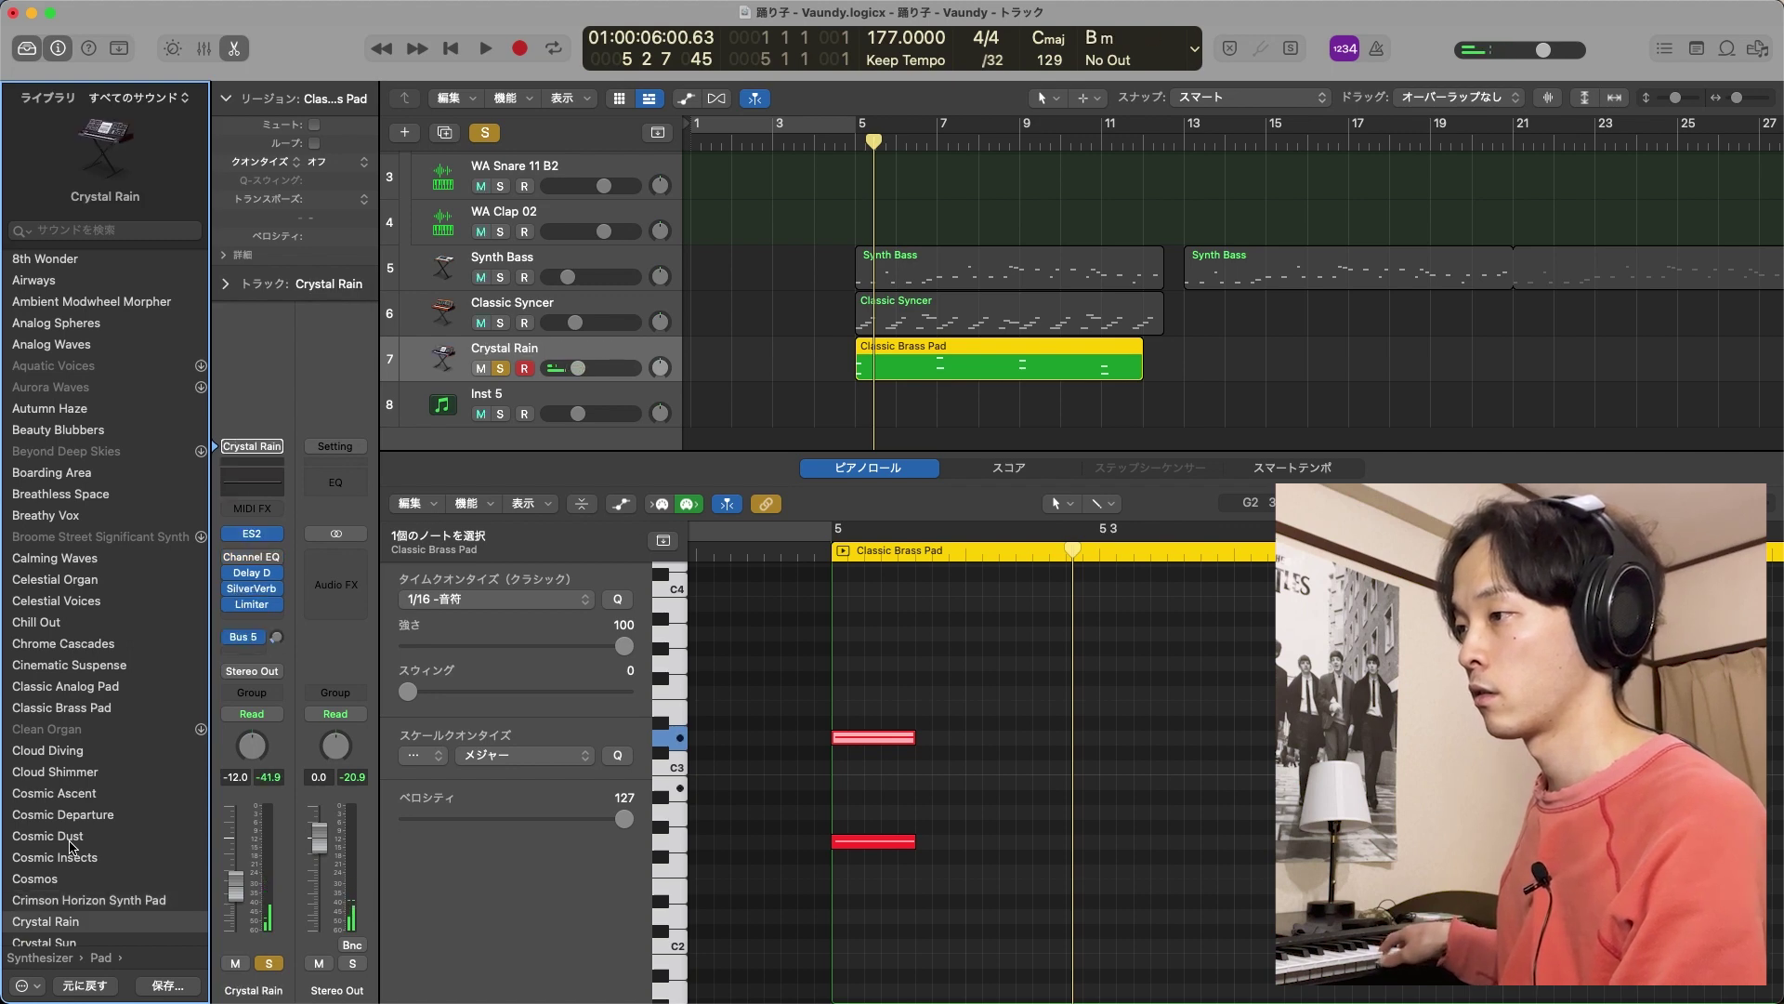
{"action": "key", "text": "Down"}
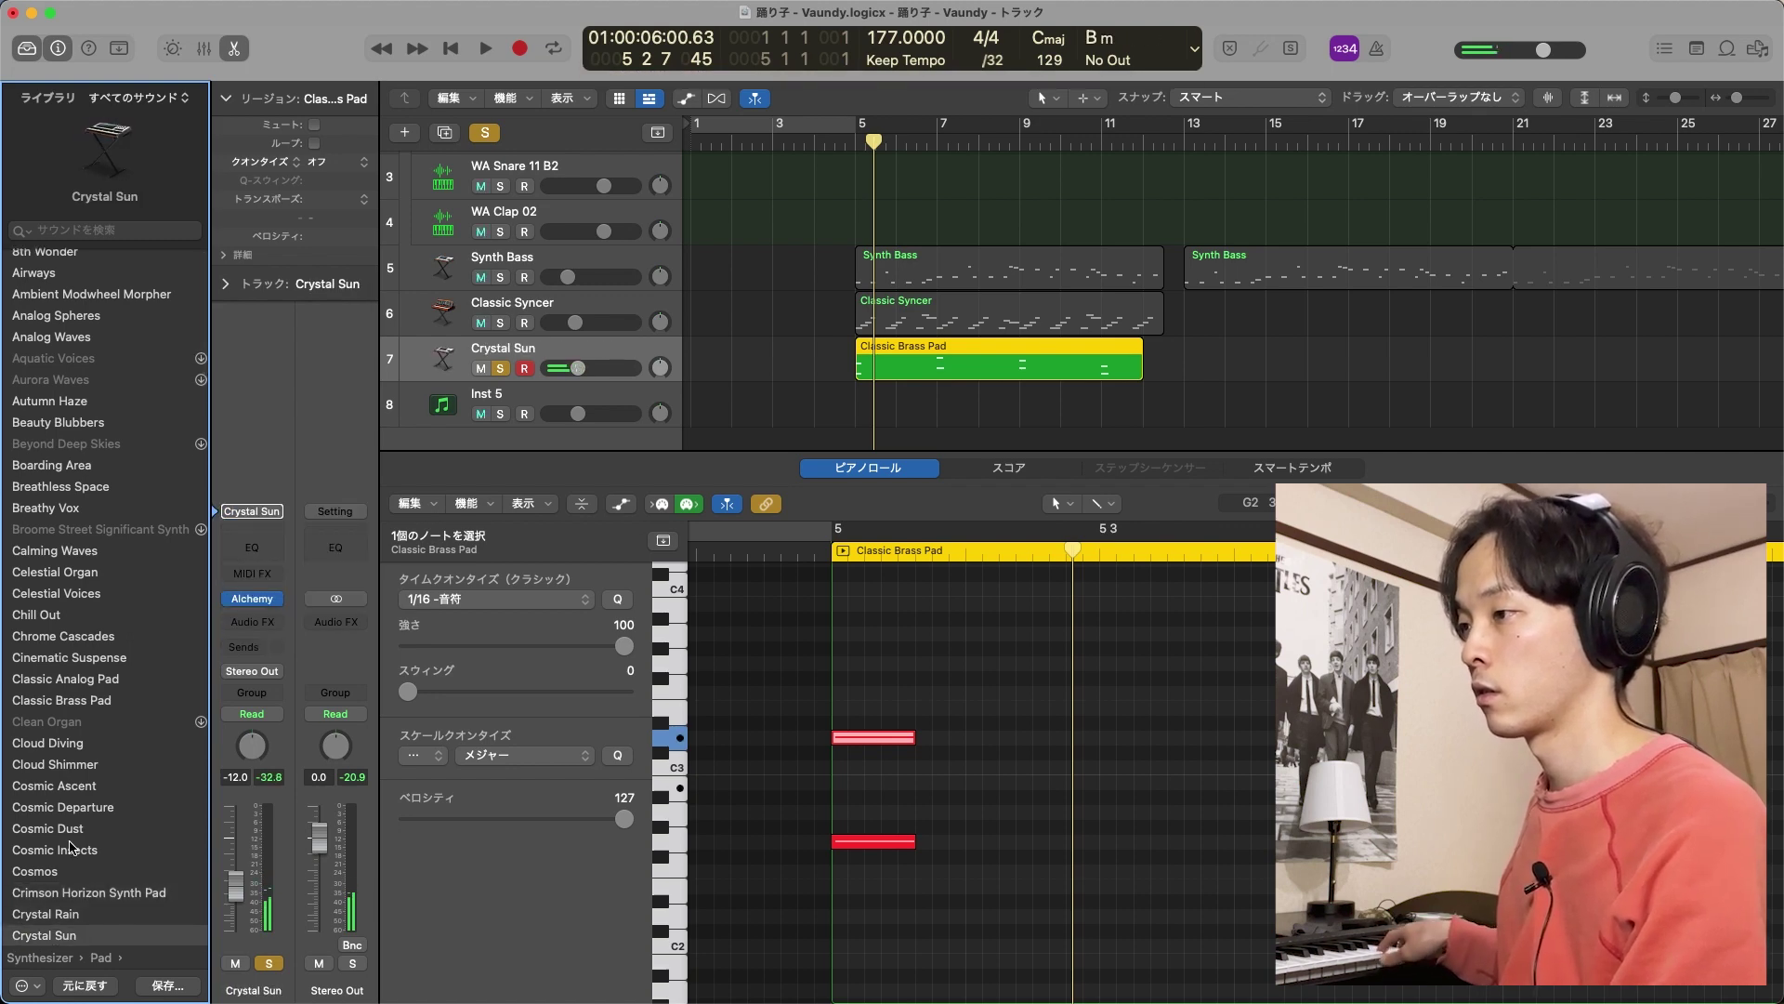
{"action": "key", "text": "Down"}
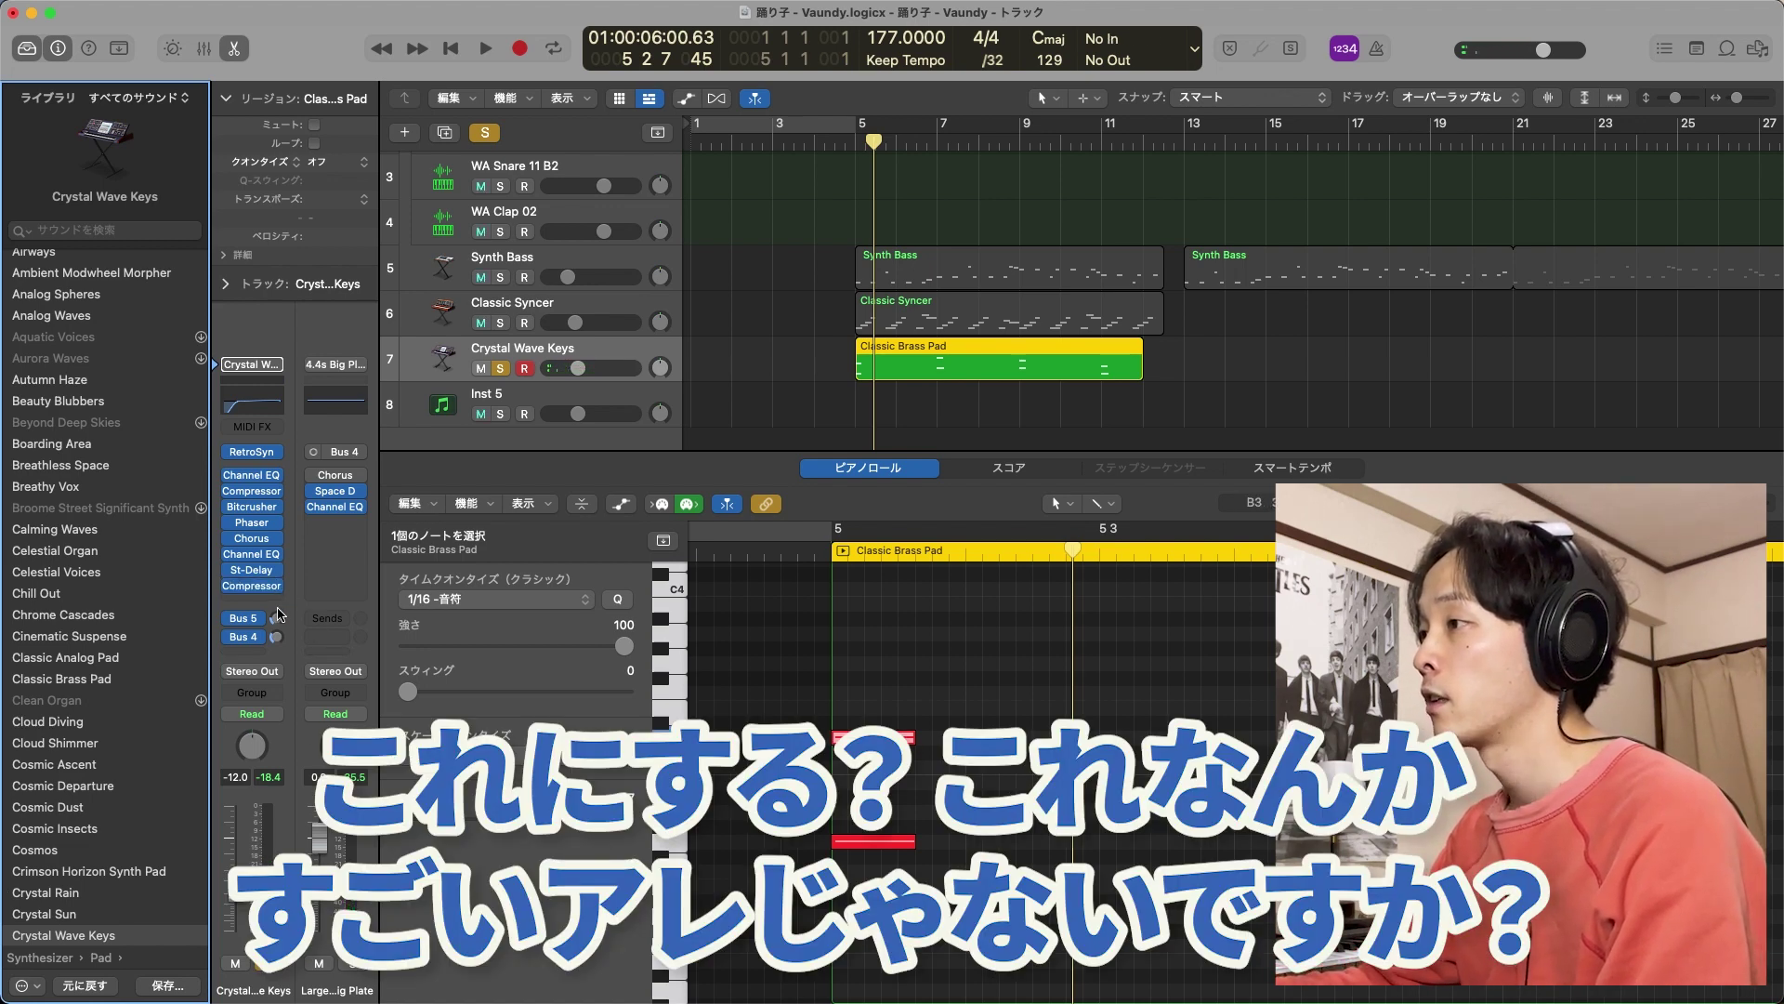
Turn down the Bus 5 and Bus 4 sends of Crystal Wave Keys and bypass its last Compressor
{"action": "left_click_drag", "start_coordinate": [276, 617], "coordinate": [275, 708]}
{"action": "left_click_drag", "start_coordinate": [276, 639], "coordinate": [276, 708]}
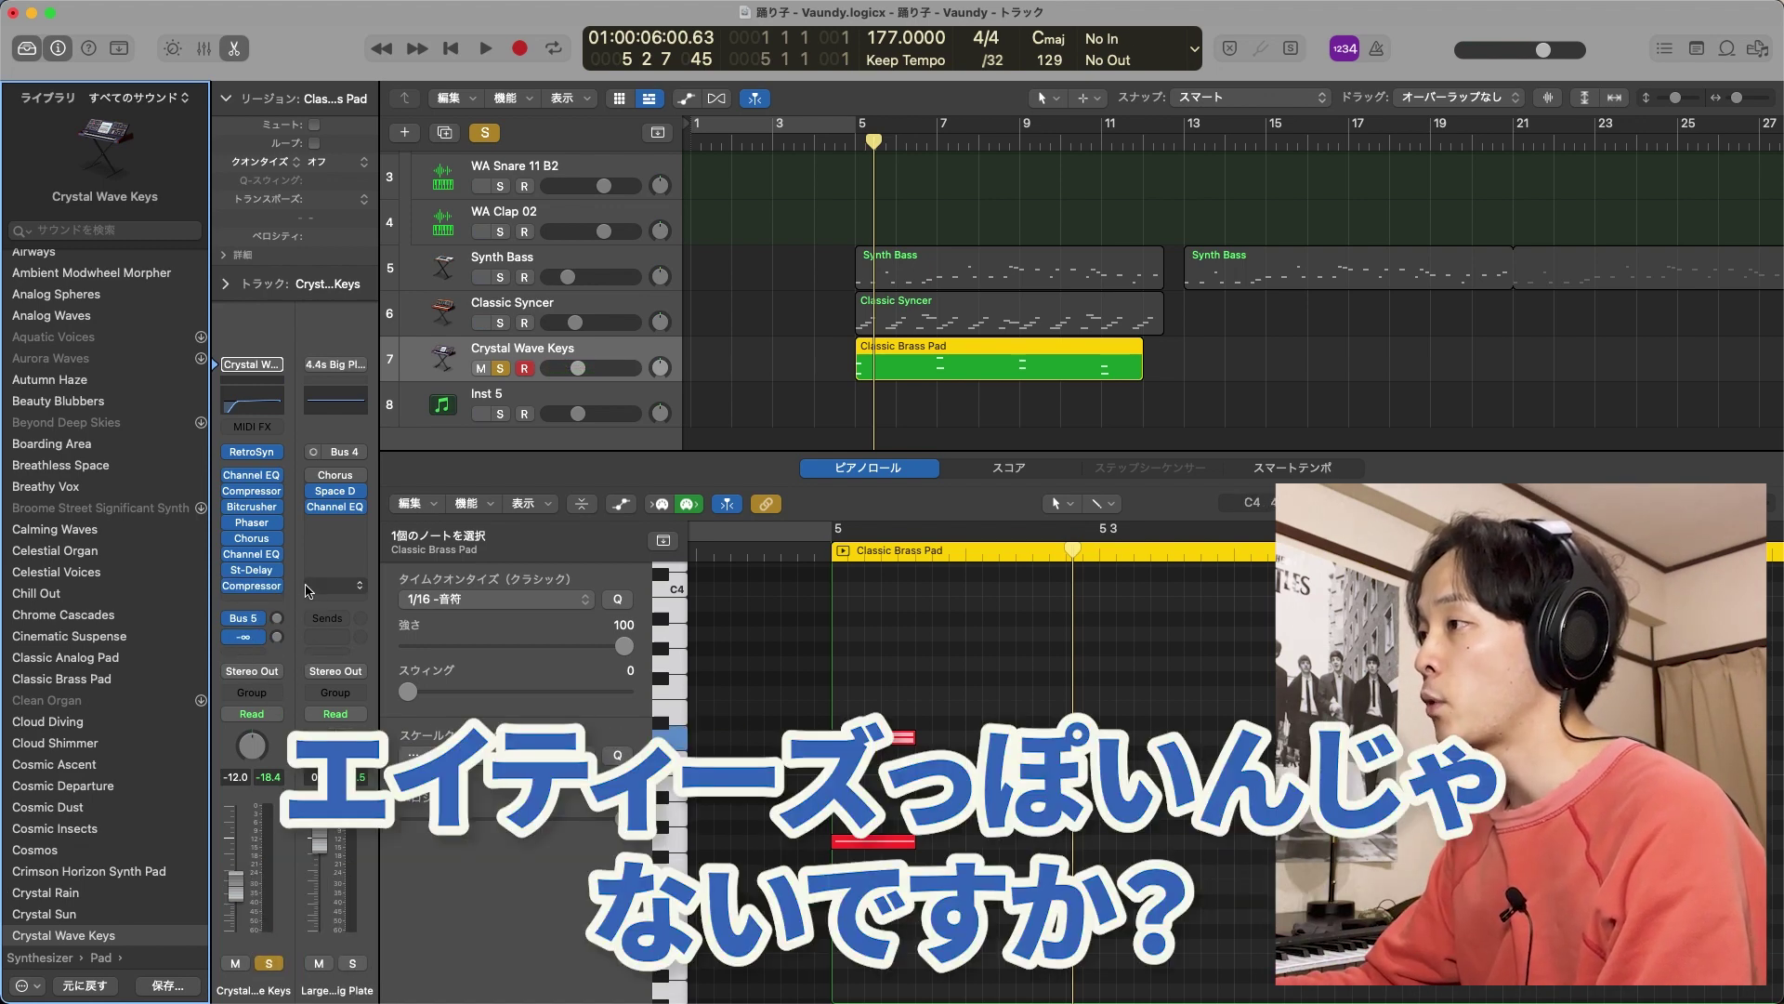
{"action": "left_click", "coordinate": [276, 569]}
{"action": "left_click", "coordinate": [576, 581]}
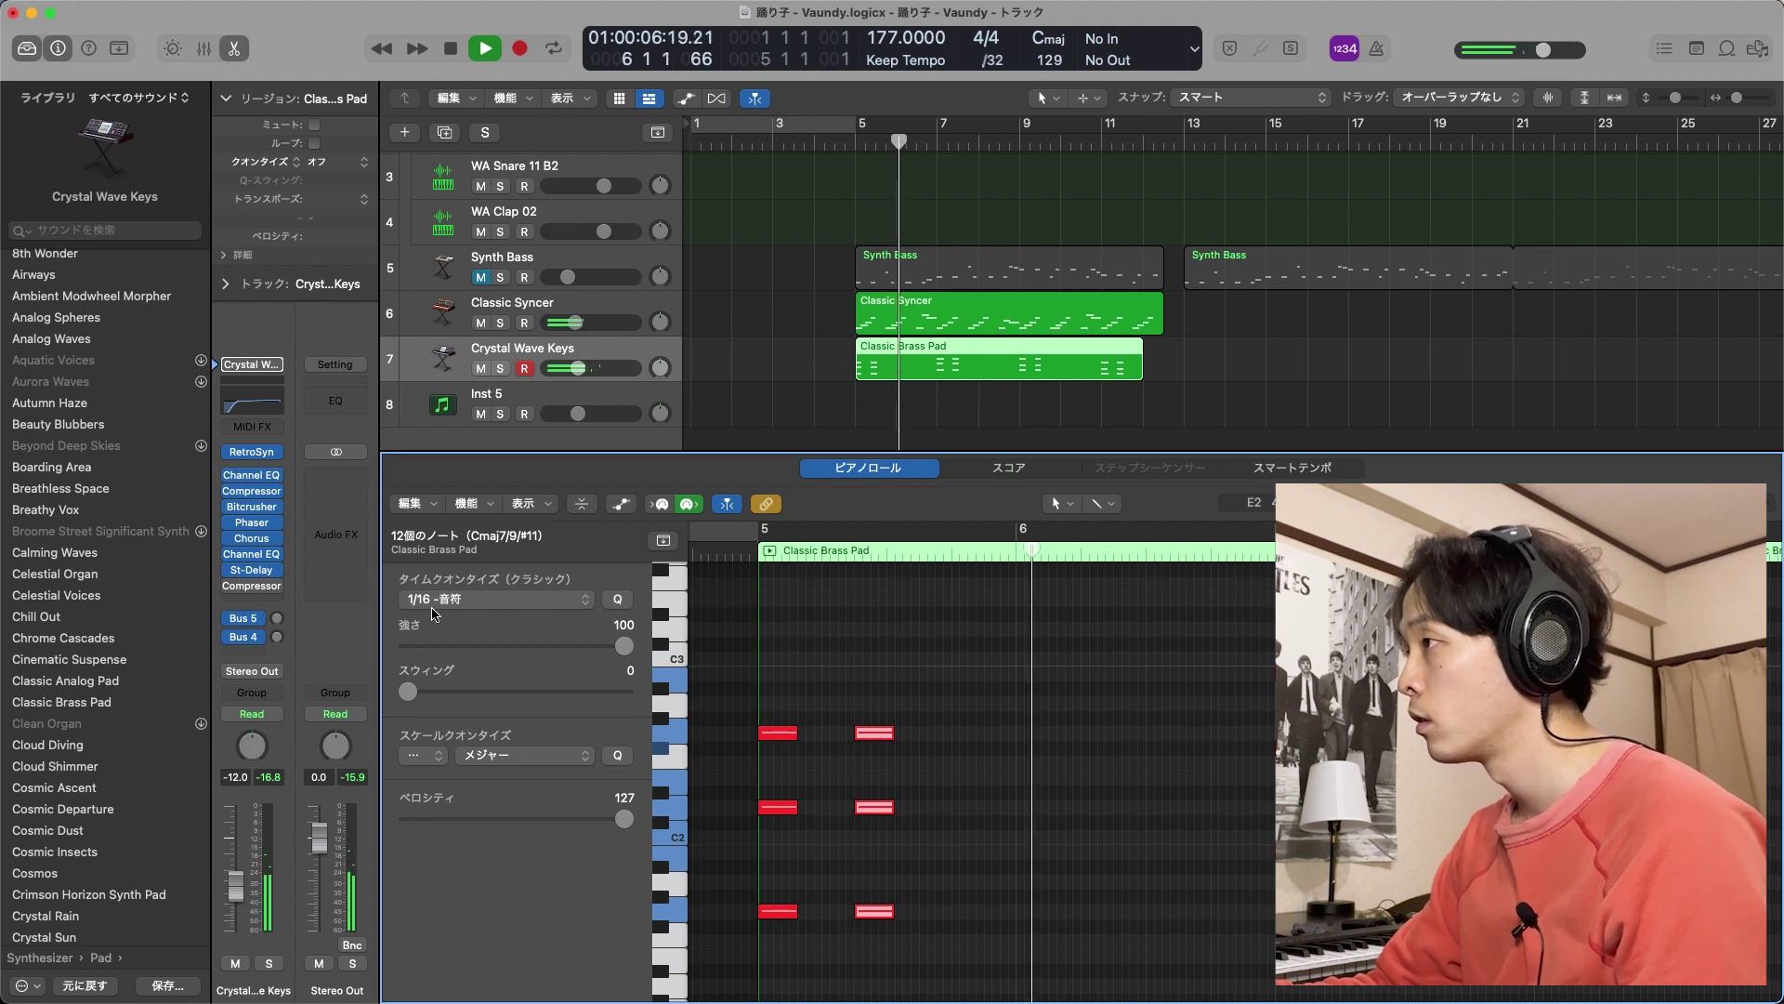
Open the Stereo Delay on Crystal Wave Keys and stop playback
{"action": "left_click", "coordinate": [256, 570]}
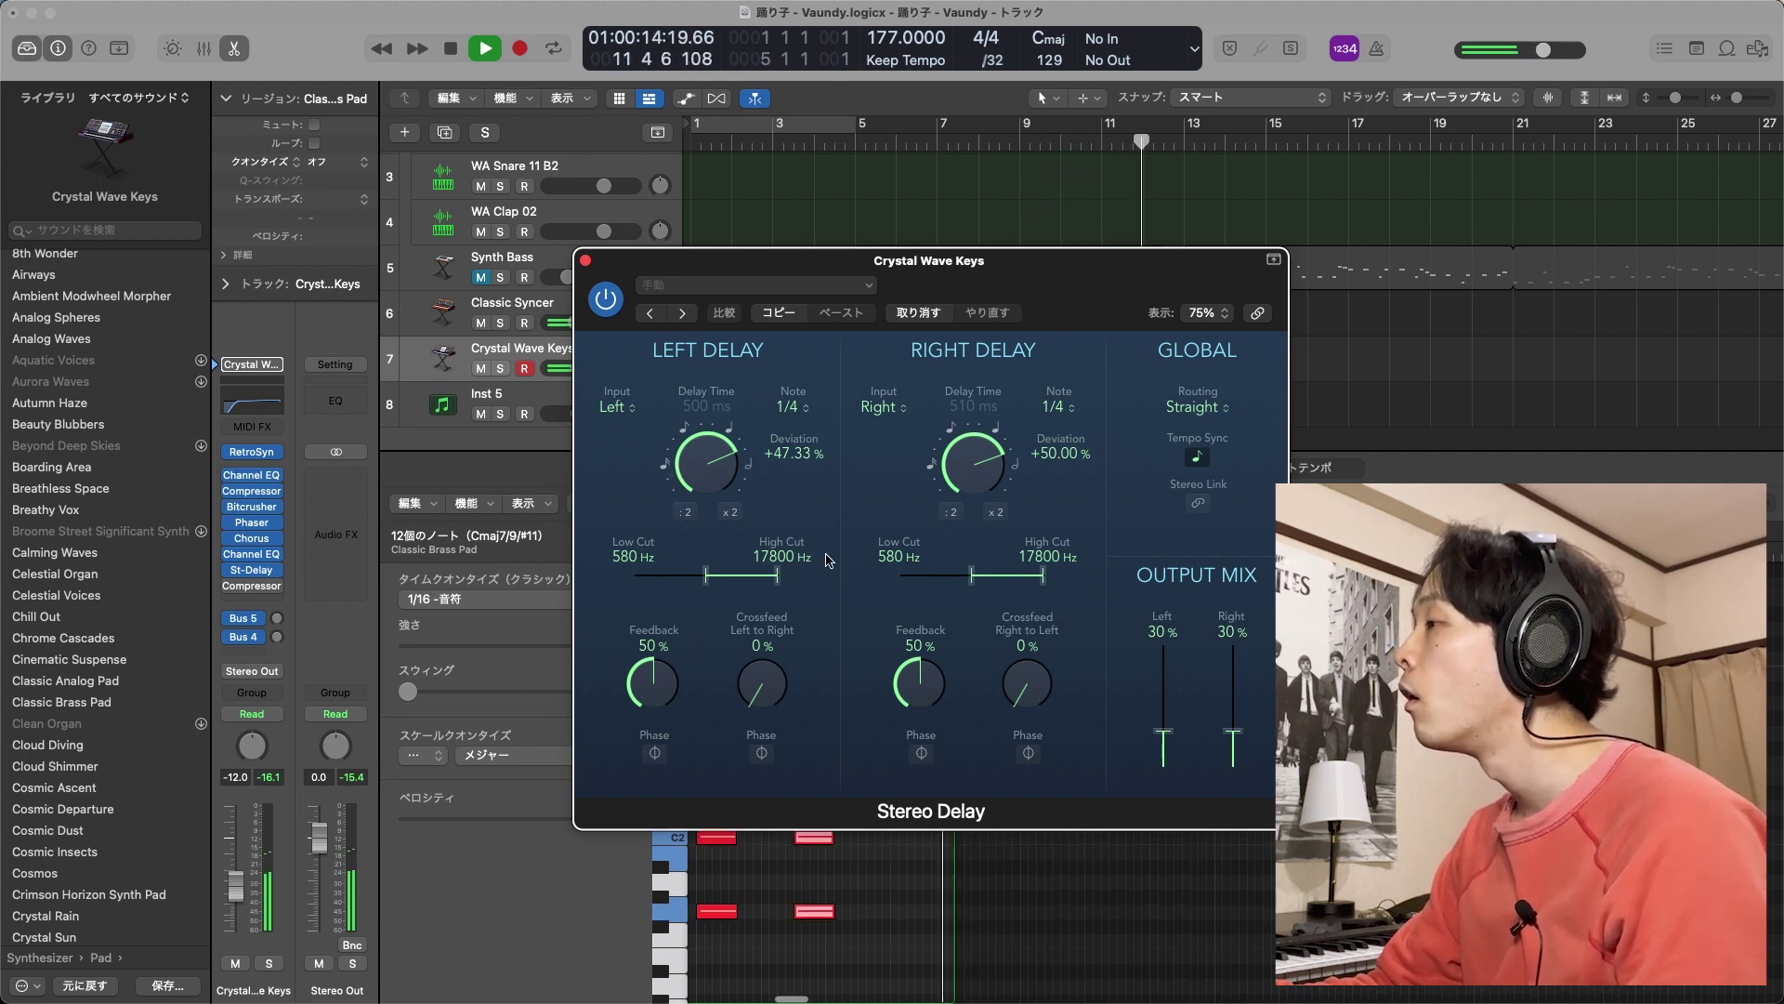
{"action": "key", "text": "space"}
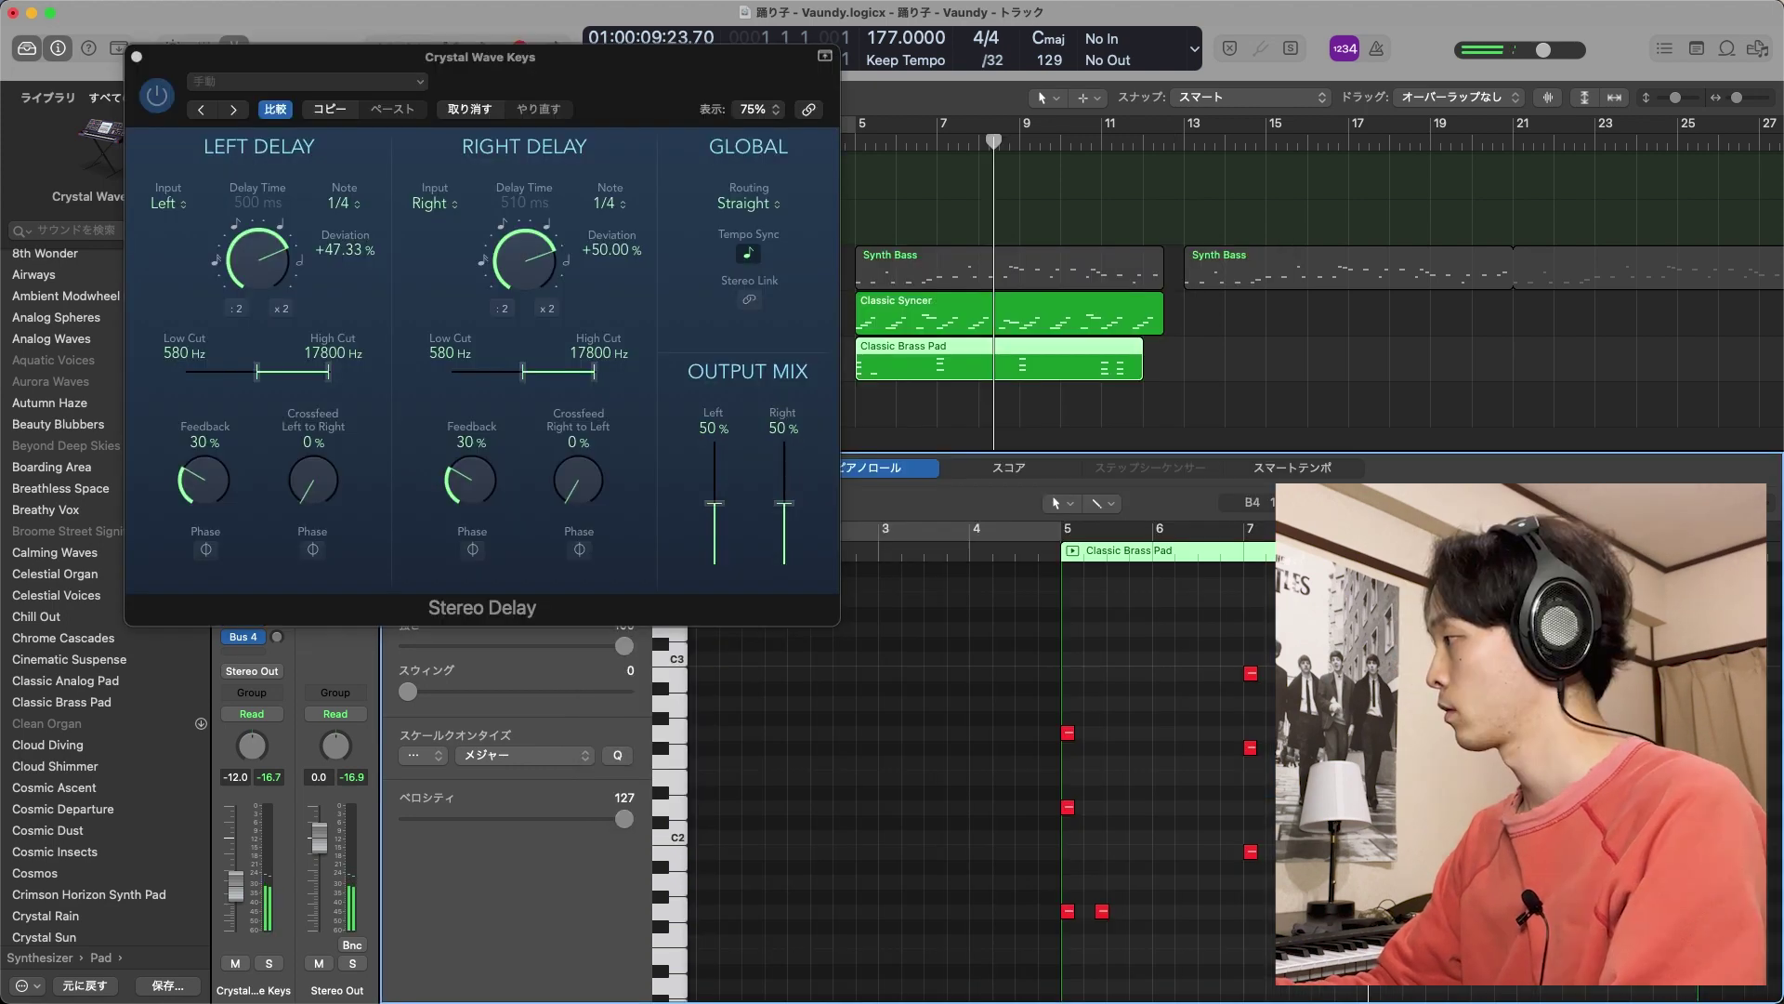
Delete the lowest notes from the chords in the Classic Brass Pad region
{"action": "scroll", "coordinate": [957, 808], "scroll_direction": "down", "scroll_amount": 2}
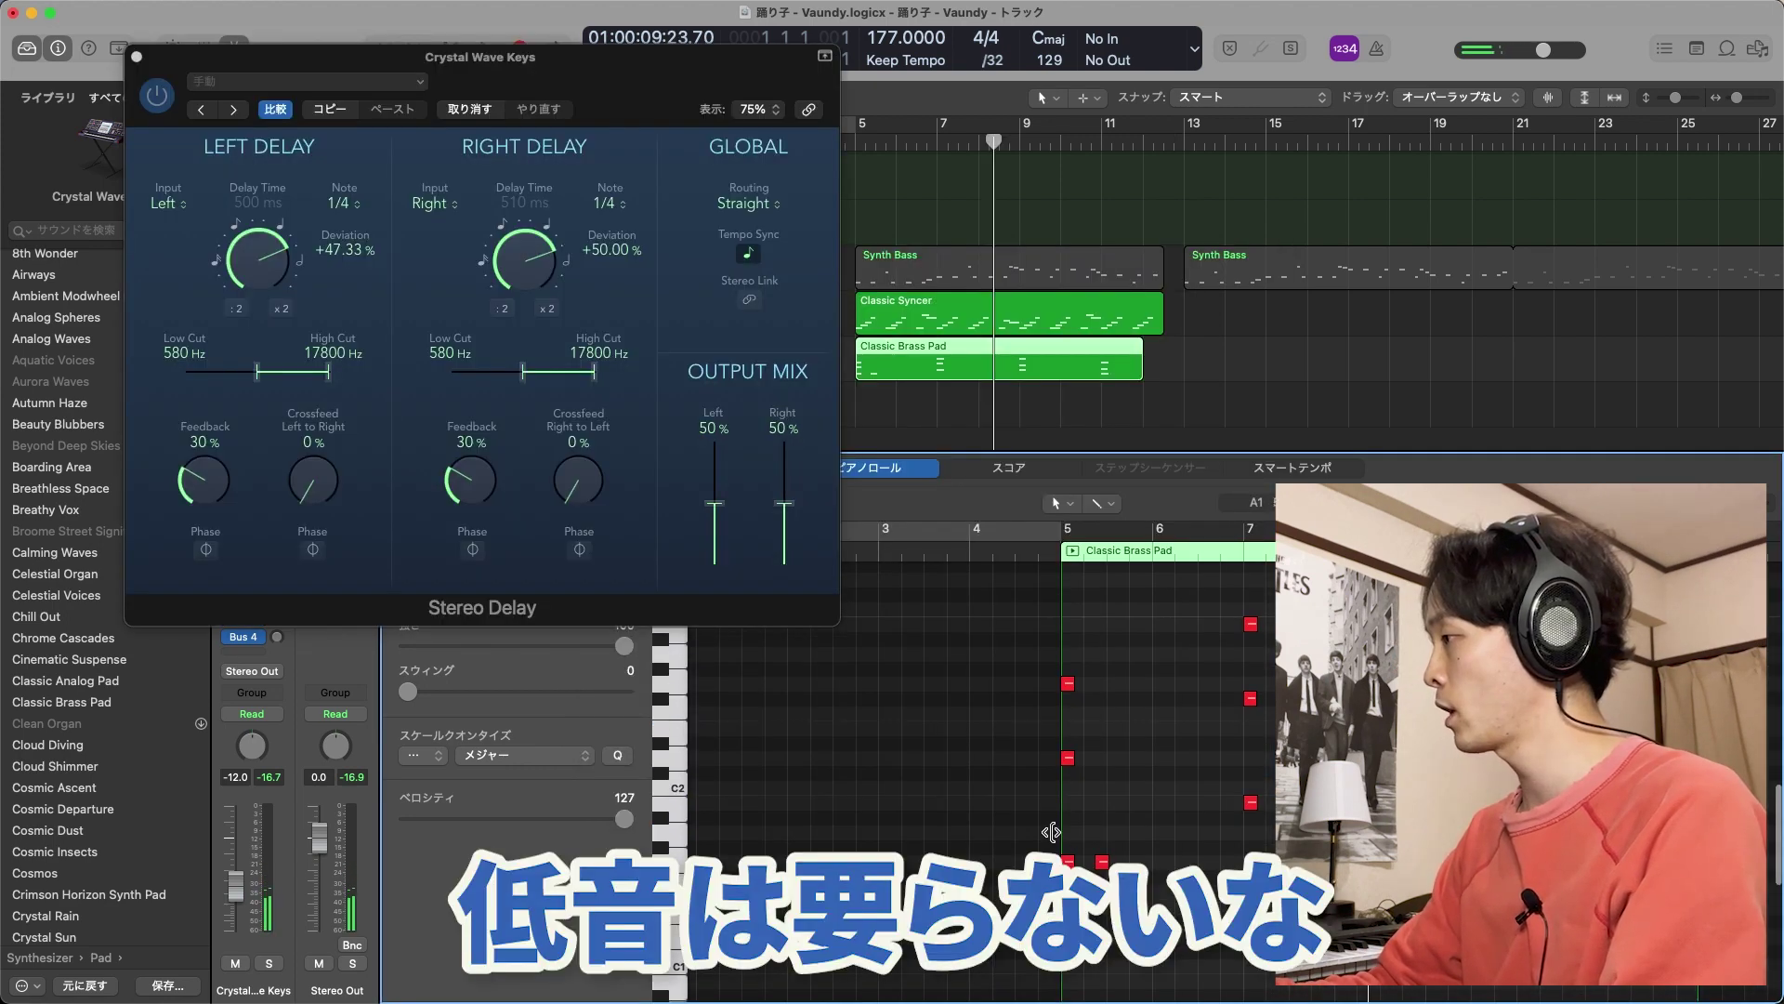
{"action": "left_click_drag", "start_coordinate": [1157, 791], "coordinate": [1273, 818]}
{"action": "key", "text": "Delete"}
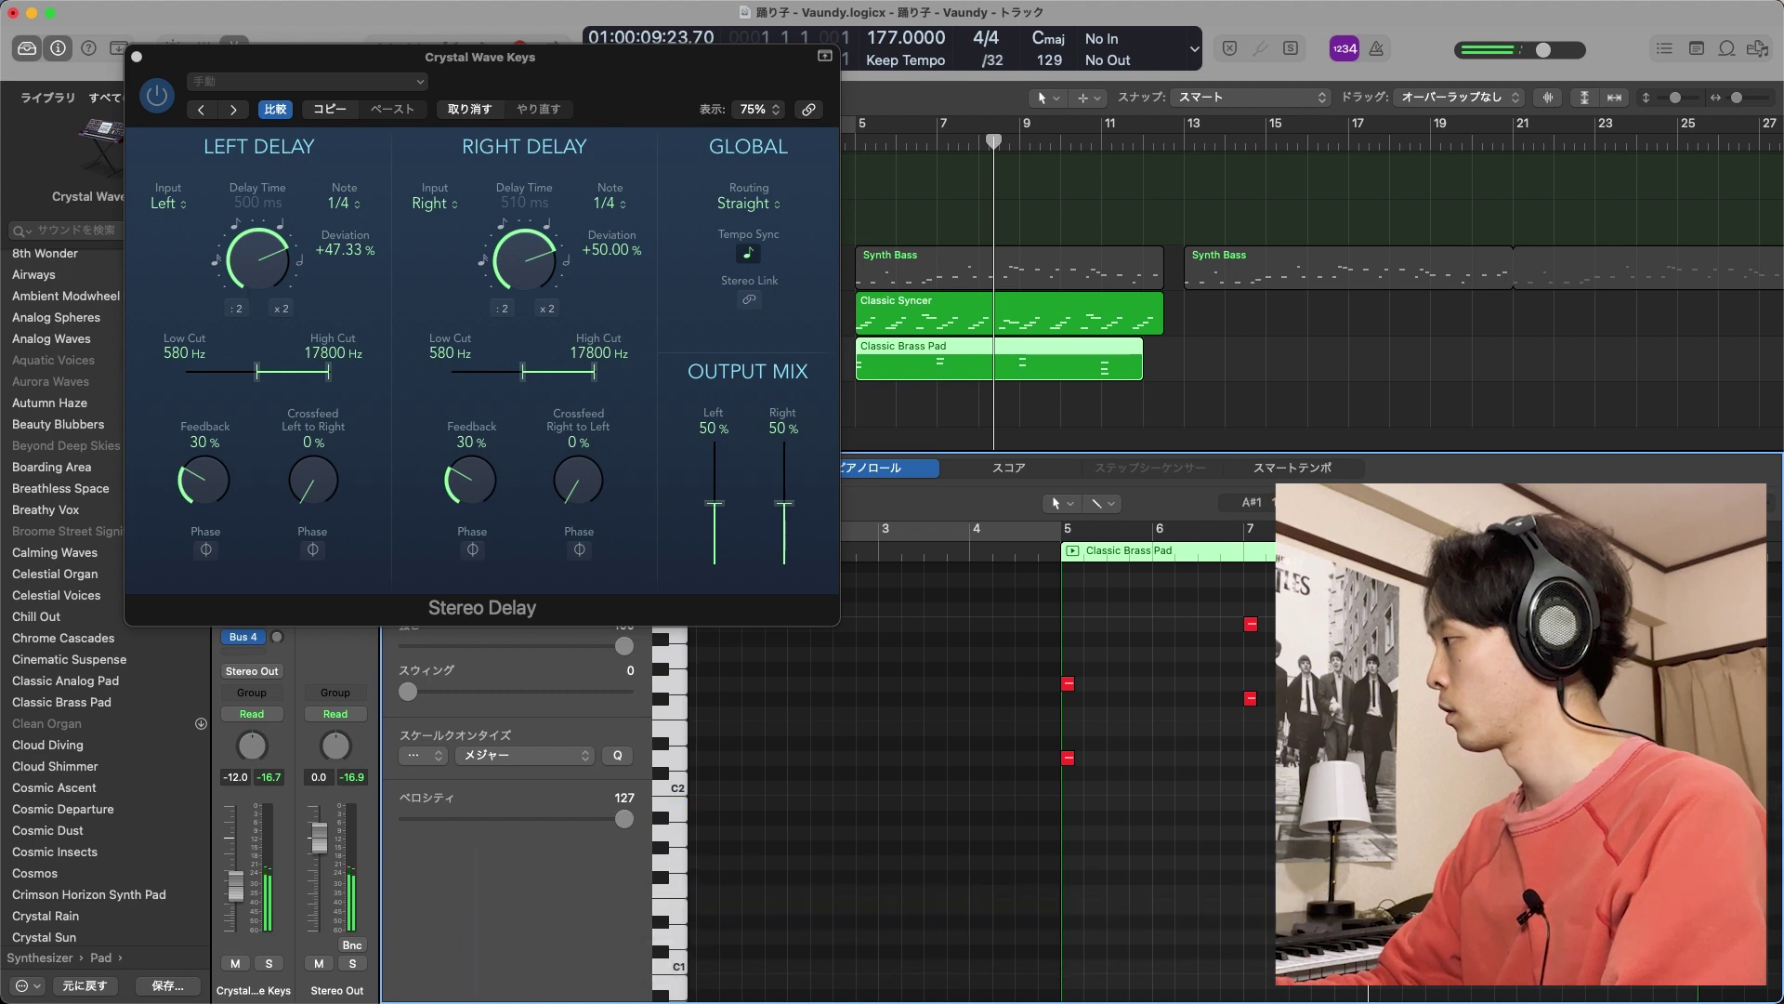
Set both the left and right feedback of the Stereo Delay to 80%
{"action": "left_click_drag", "start_coordinate": [205, 446], "coordinate": [209, 448]}
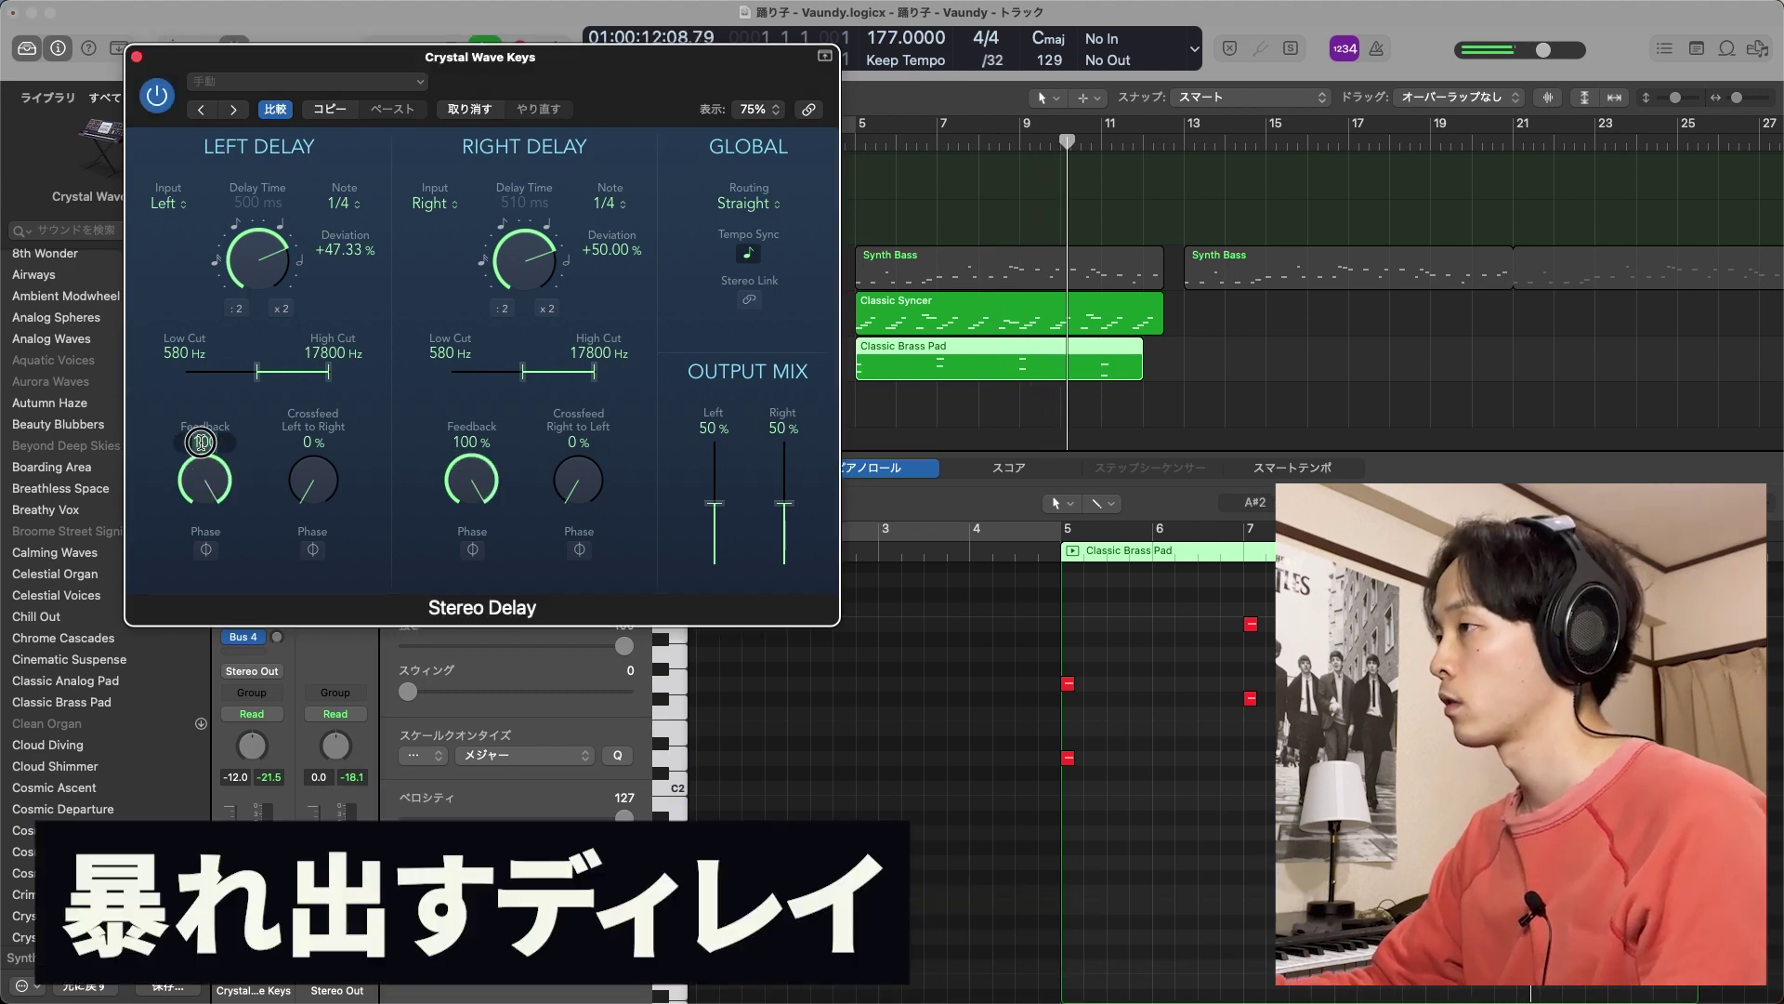
{"action": "double_click", "coordinate": [201, 442]}
{"action": "type", "text": "80"}
{"action": "key", "text": "Return"}
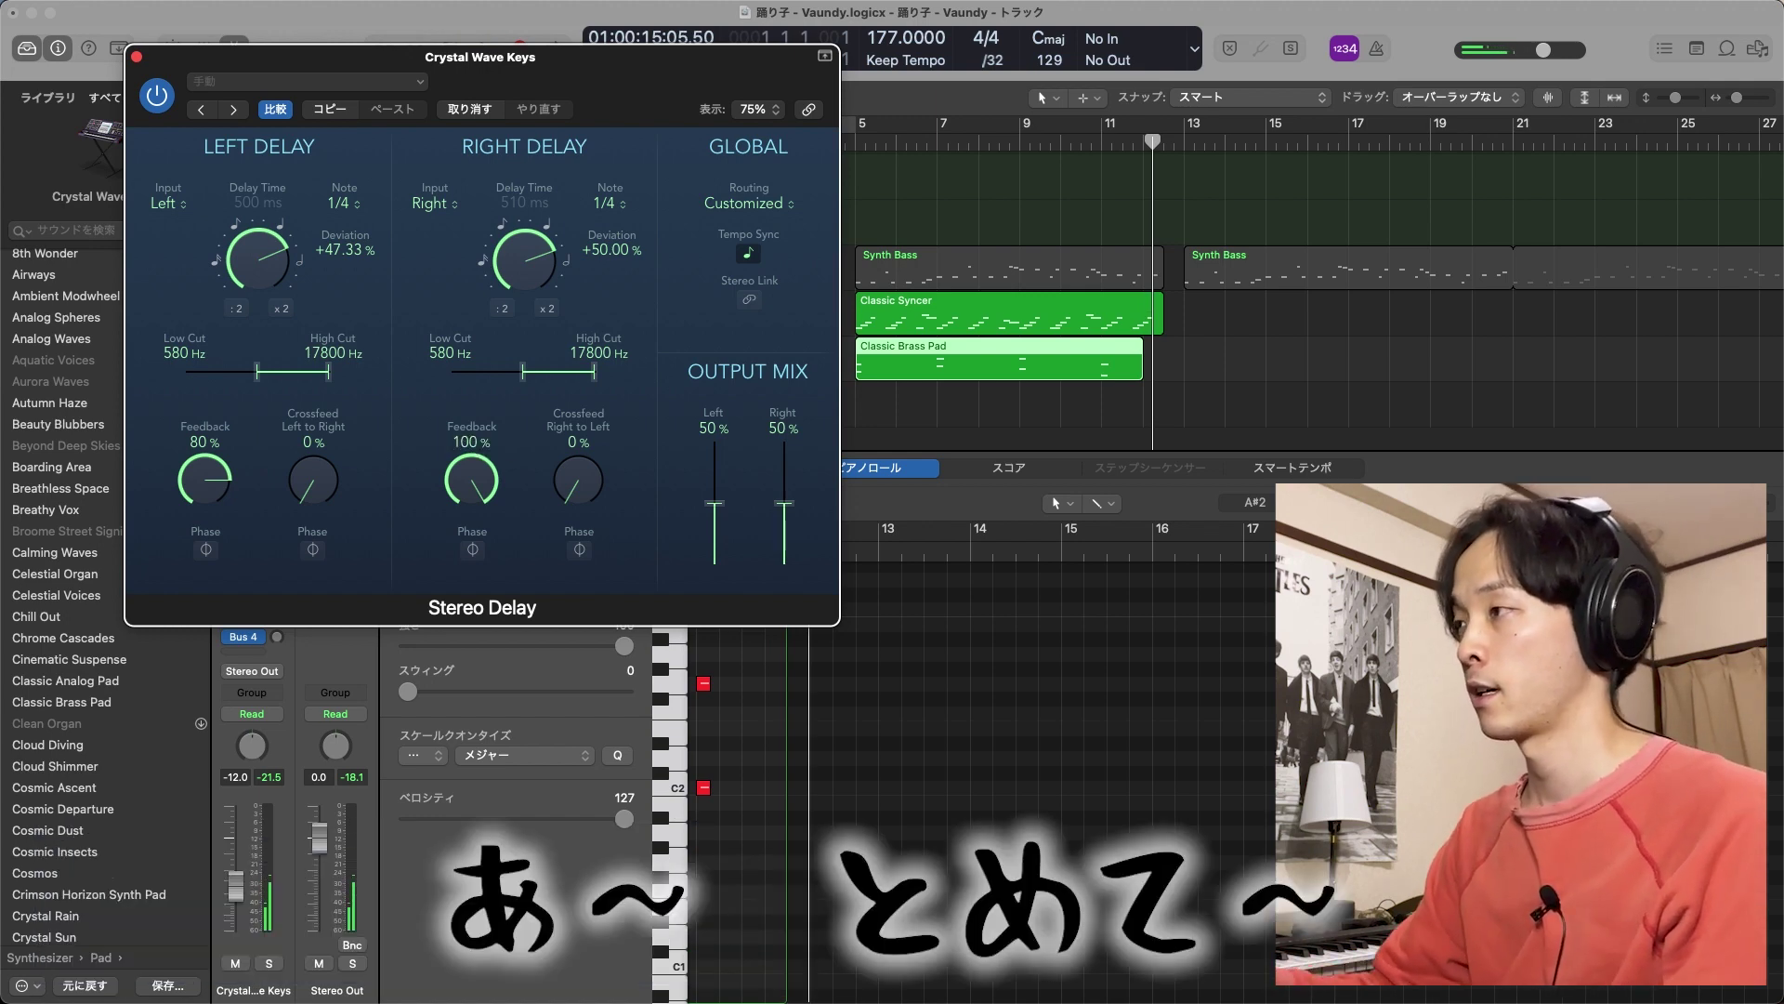
{"action": "double_click", "coordinate": [464, 443]}
{"action": "type", "text": "80"}
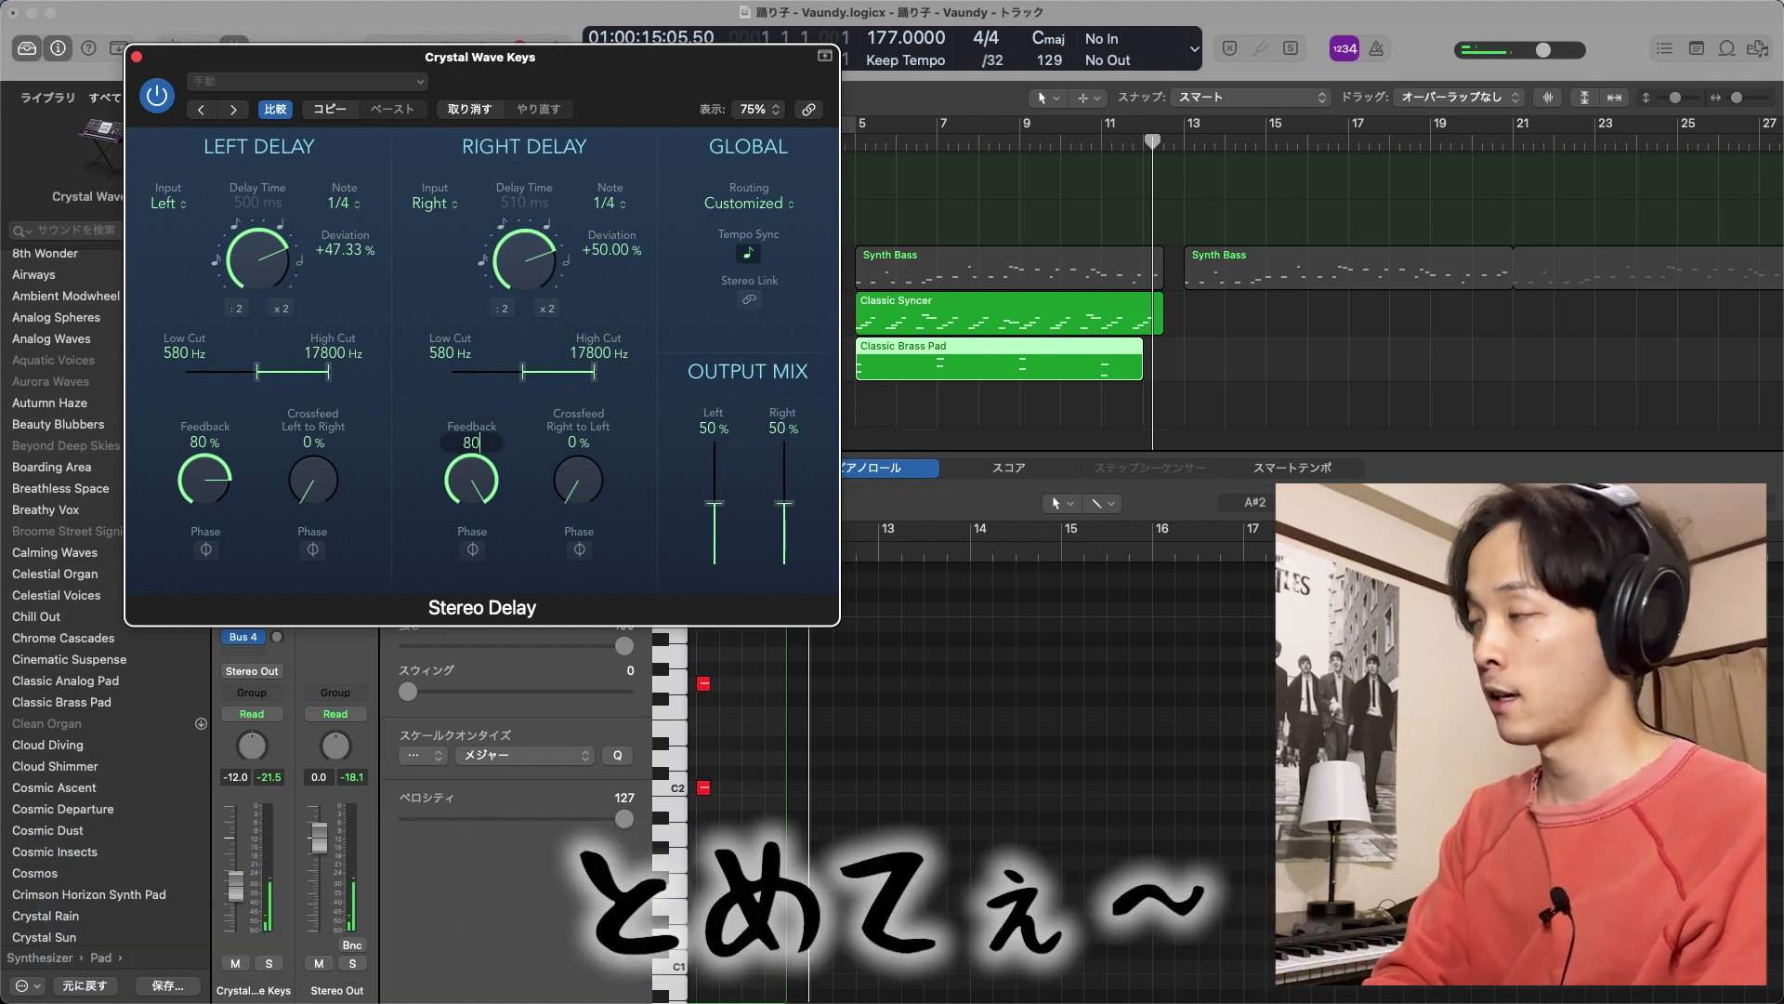
{"action": "key", "text": "Return"}
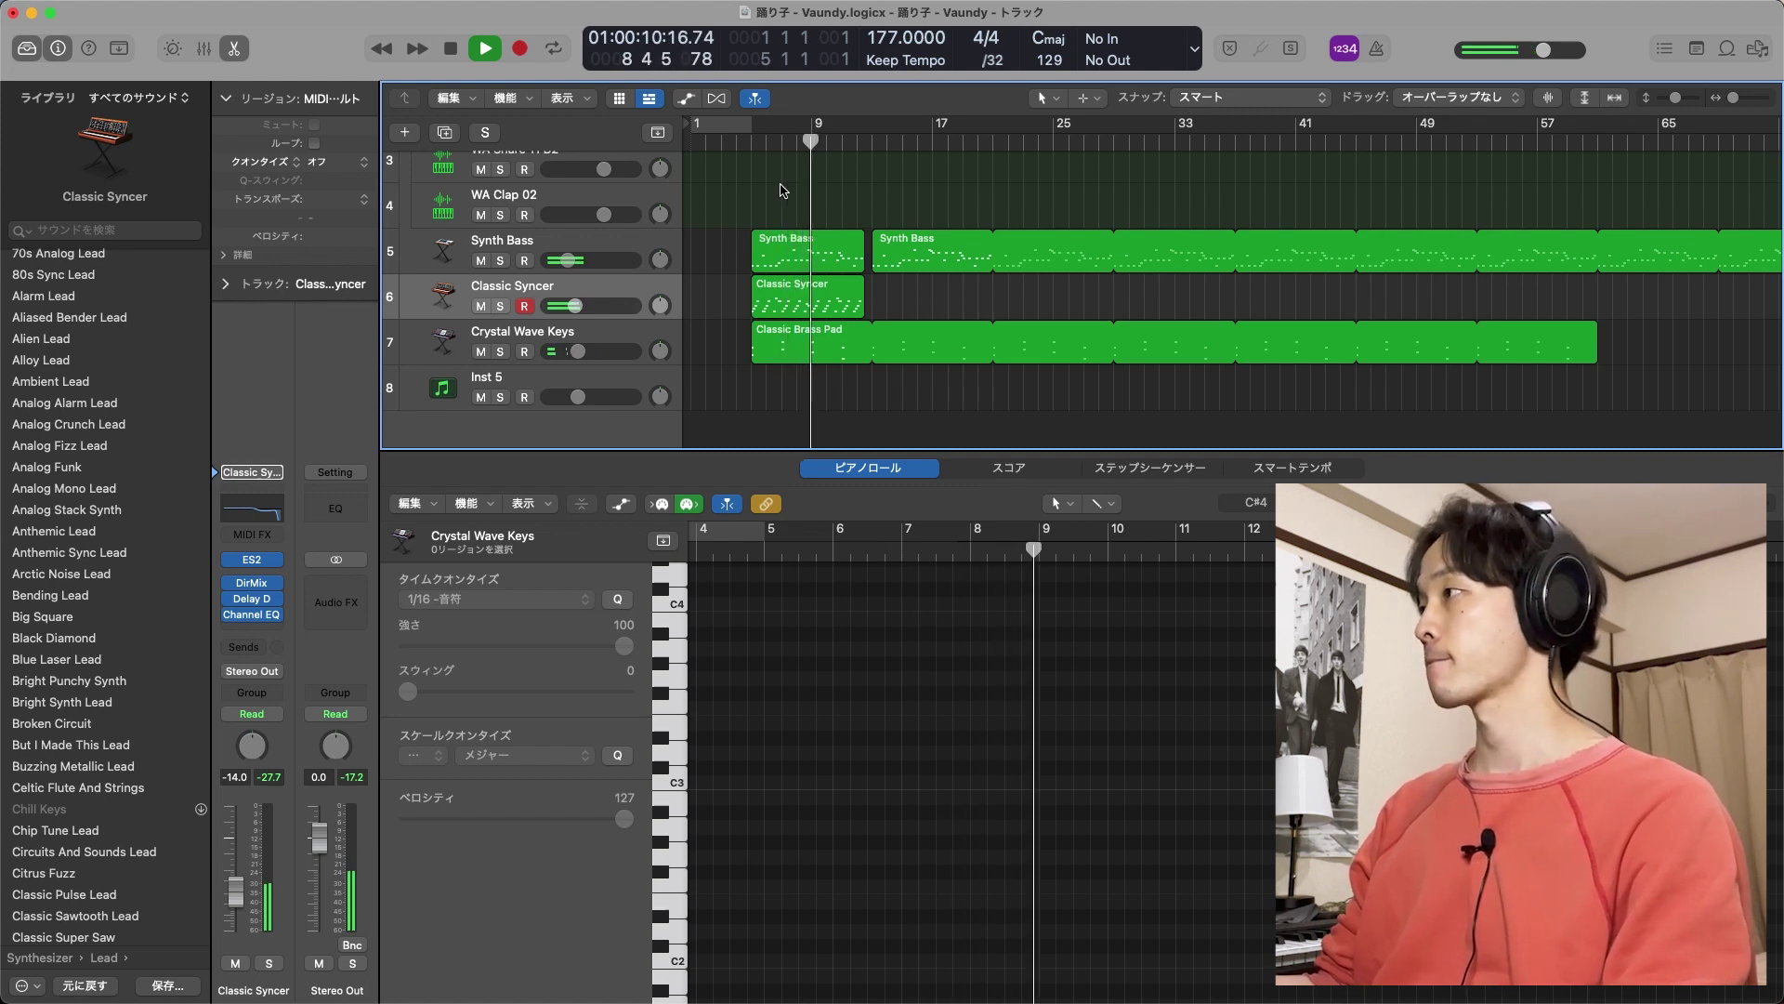
Stop playback, move the playhead to bar 12 and listen to the section following the intro
{"action": "key", "text": "space"}
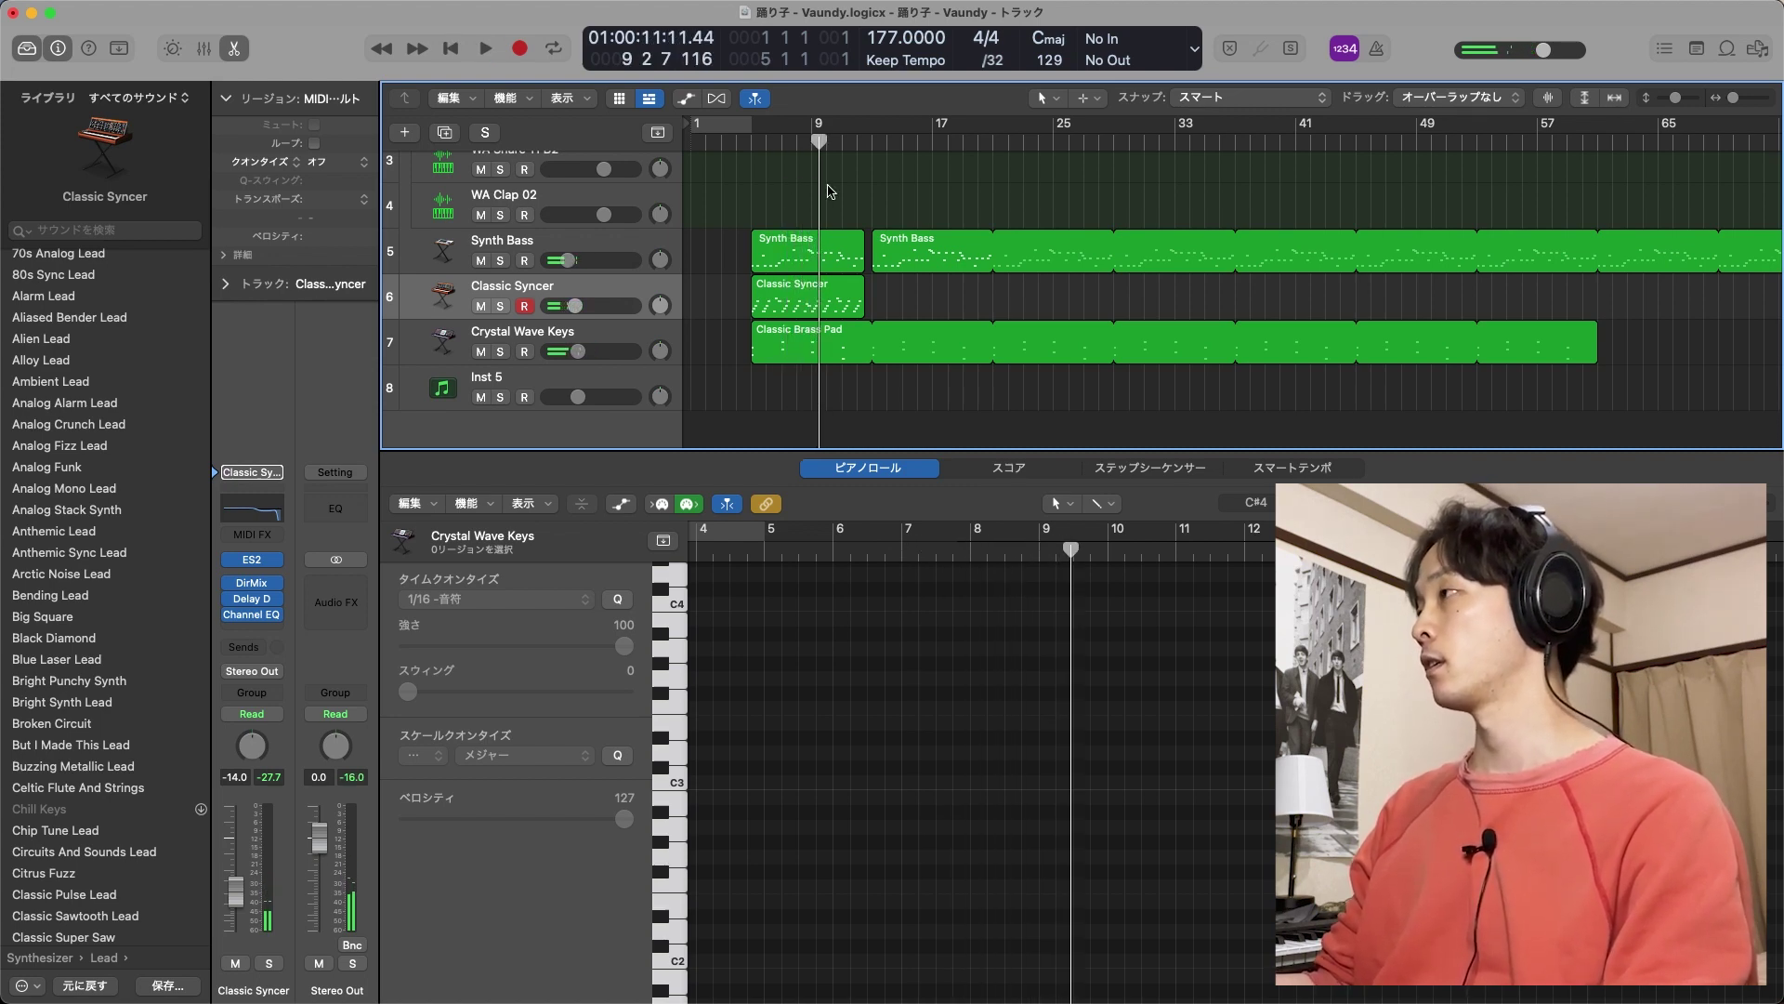
{"action": "left_click", "coordinate": [857, 141]}
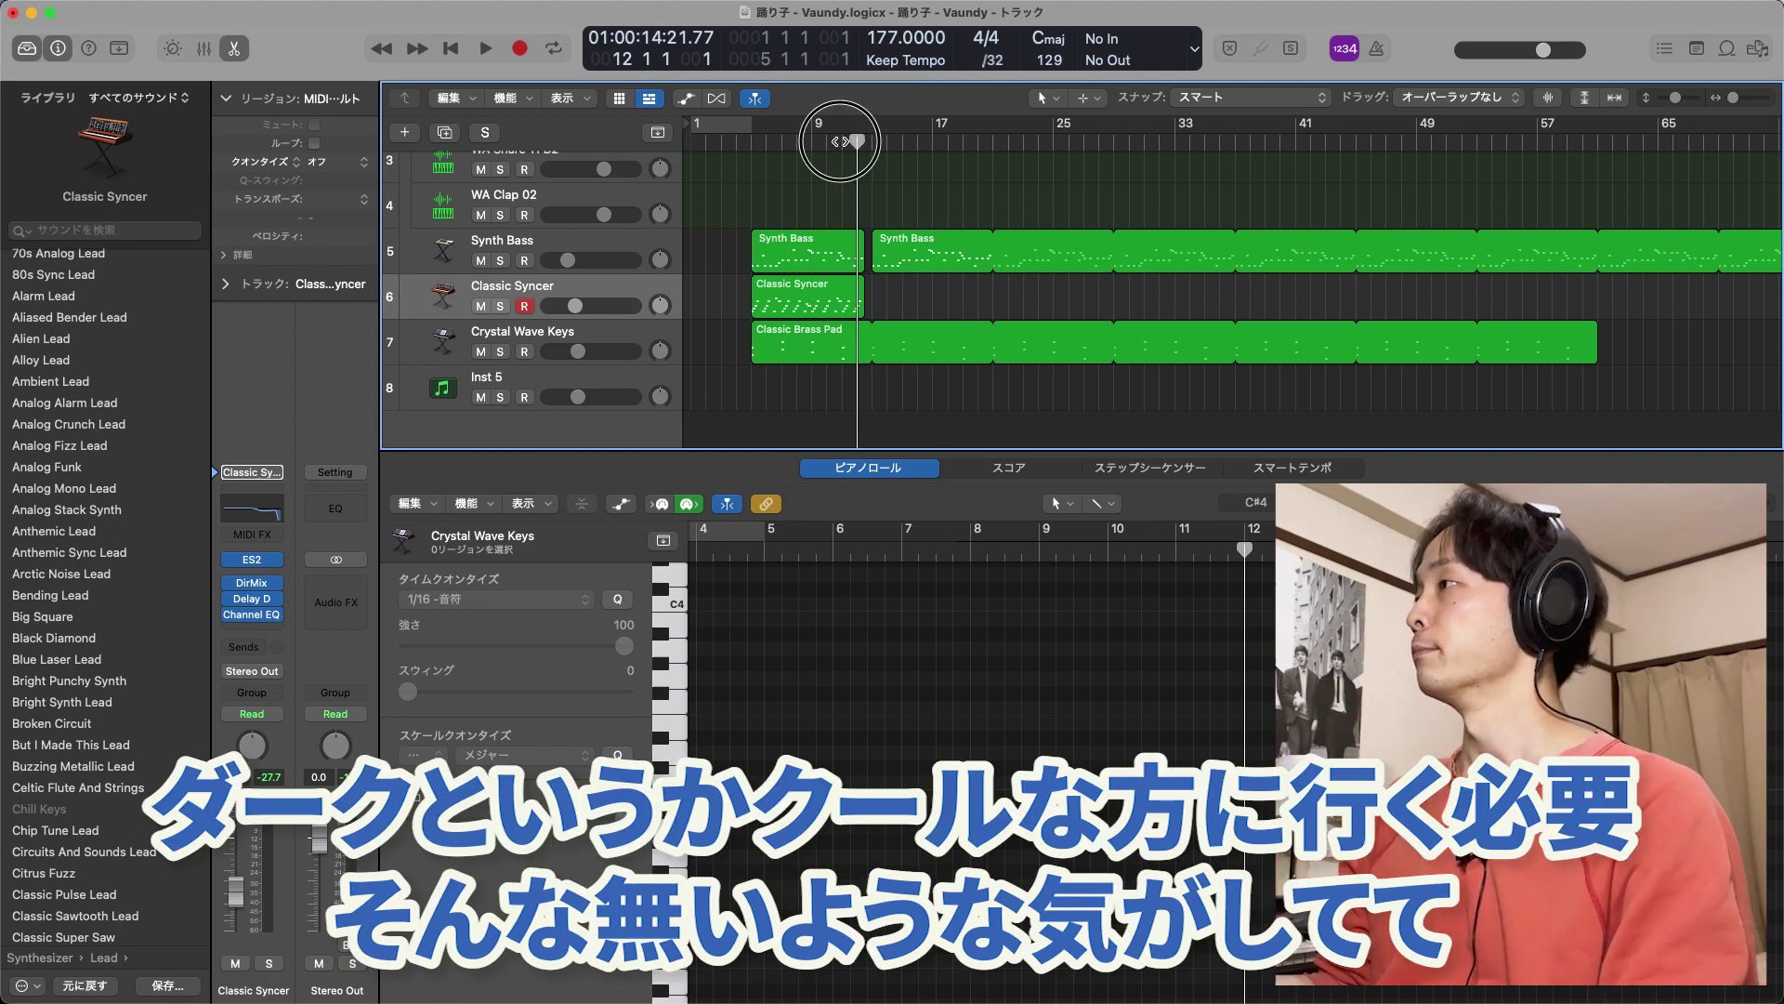
{"action": "left_click", "coordinate": [841, 142]}
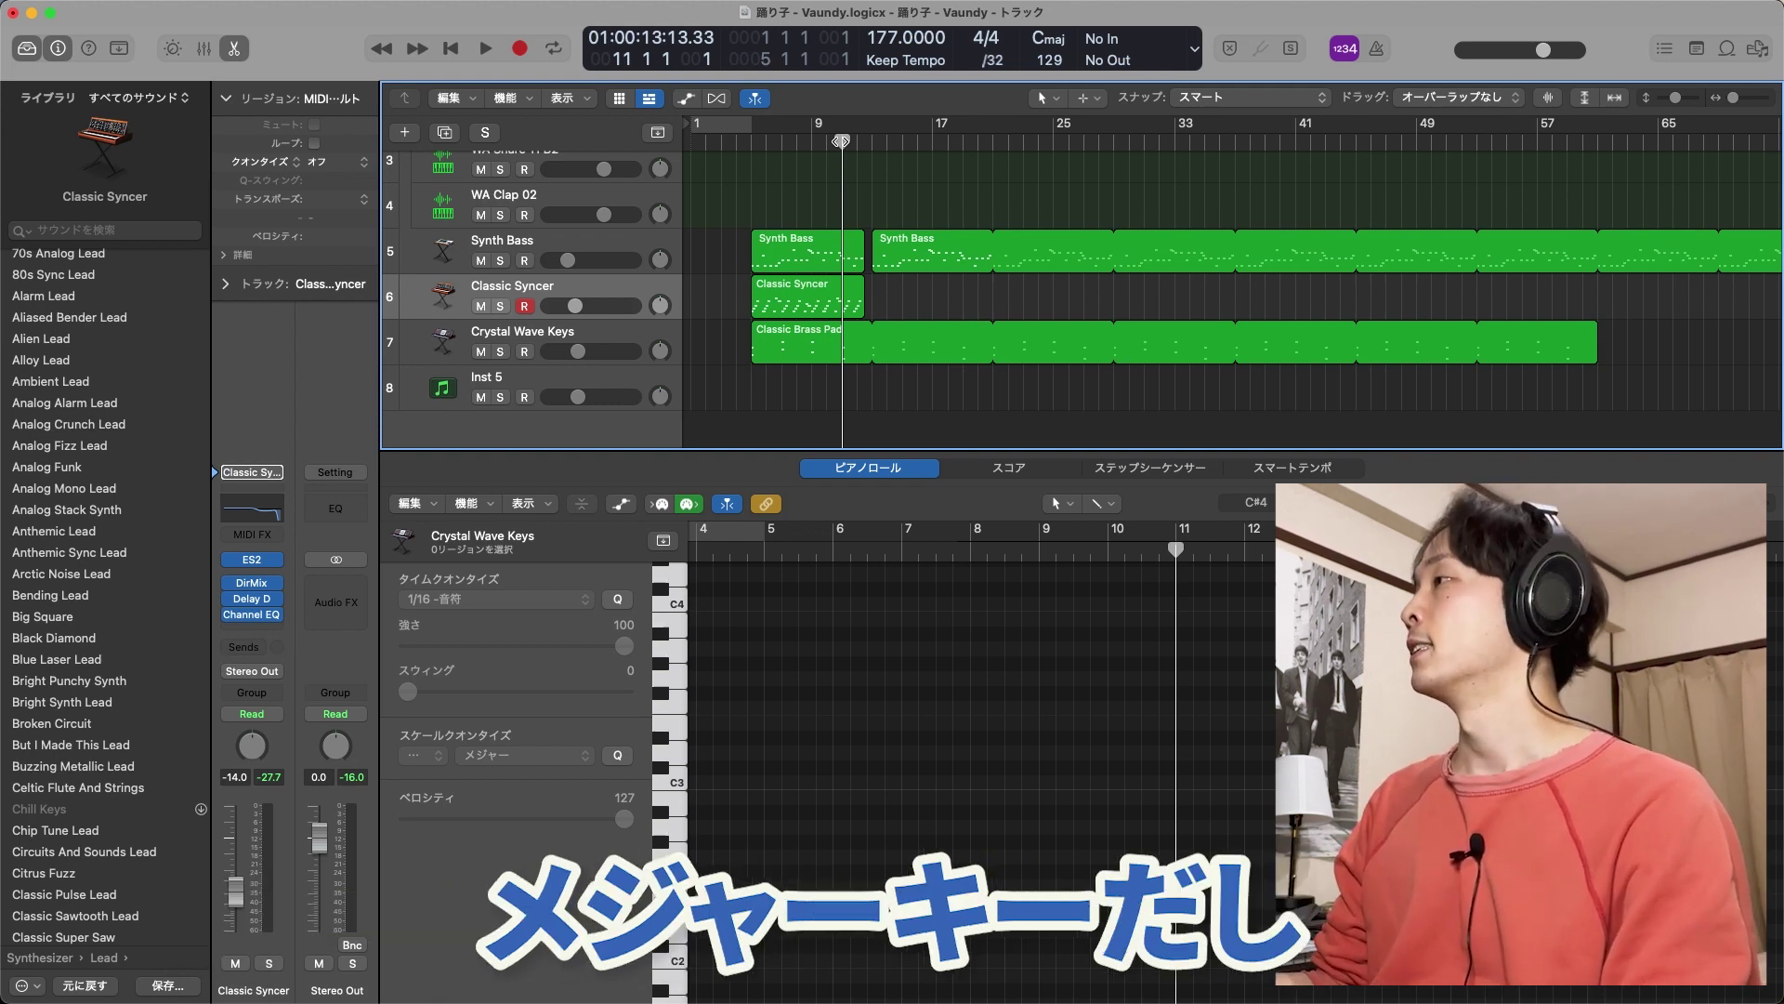
{"action": "left_click", "coordinate": [858, 143]}
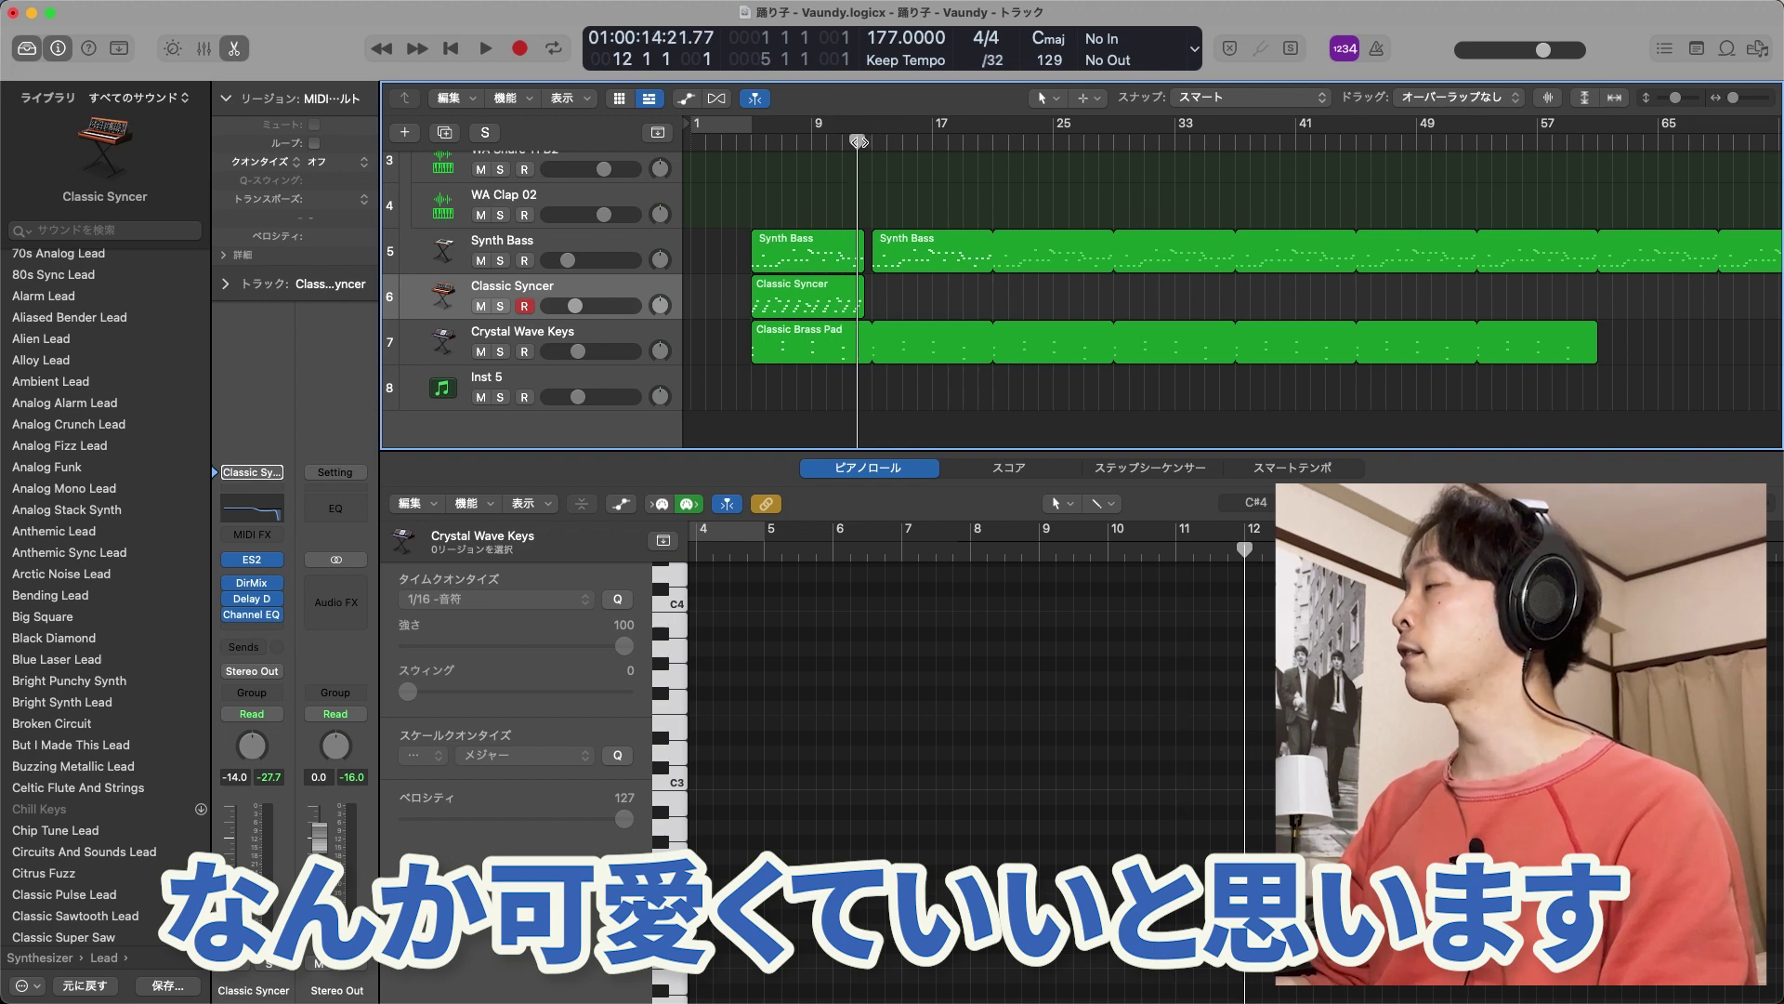
{"action": "key", "text": "space"}
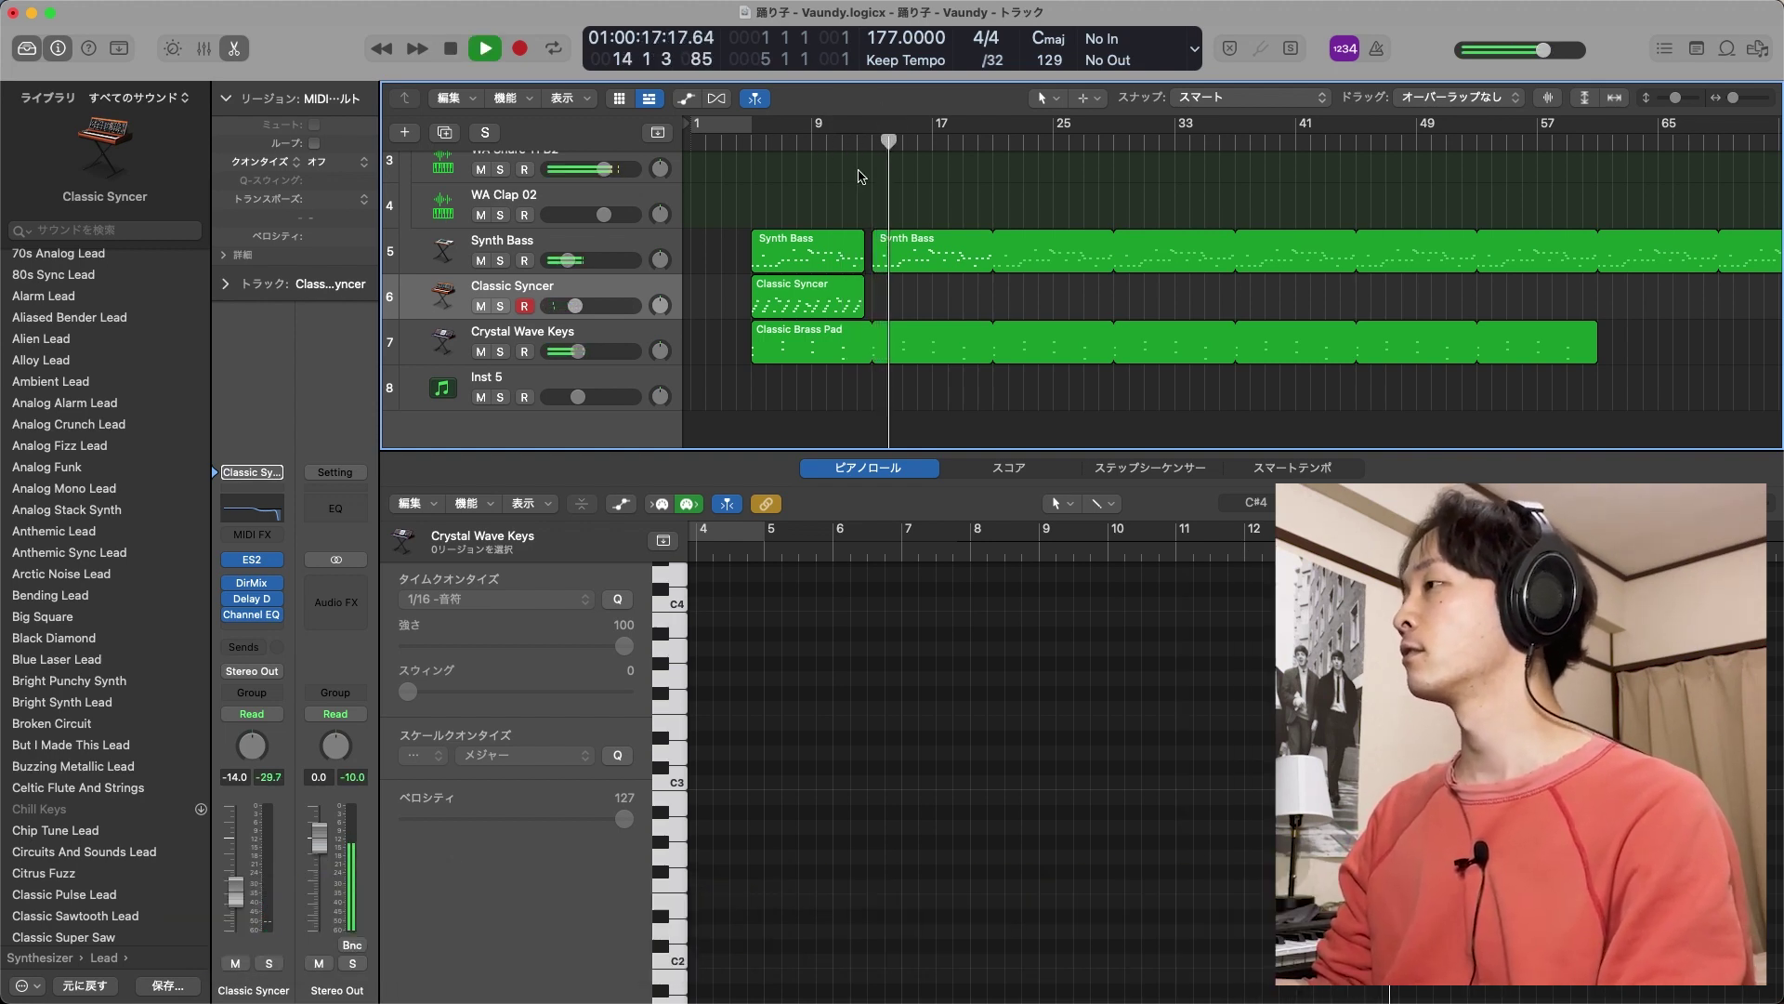
{"action": "scroll", "coordinate": [861, 176], "scroll_direction": "up", "scroll_amount": 2}
{"action": "scroll", "coordinate": [861, 176], "scroll_direction": "up", "scroll_amount": 3}
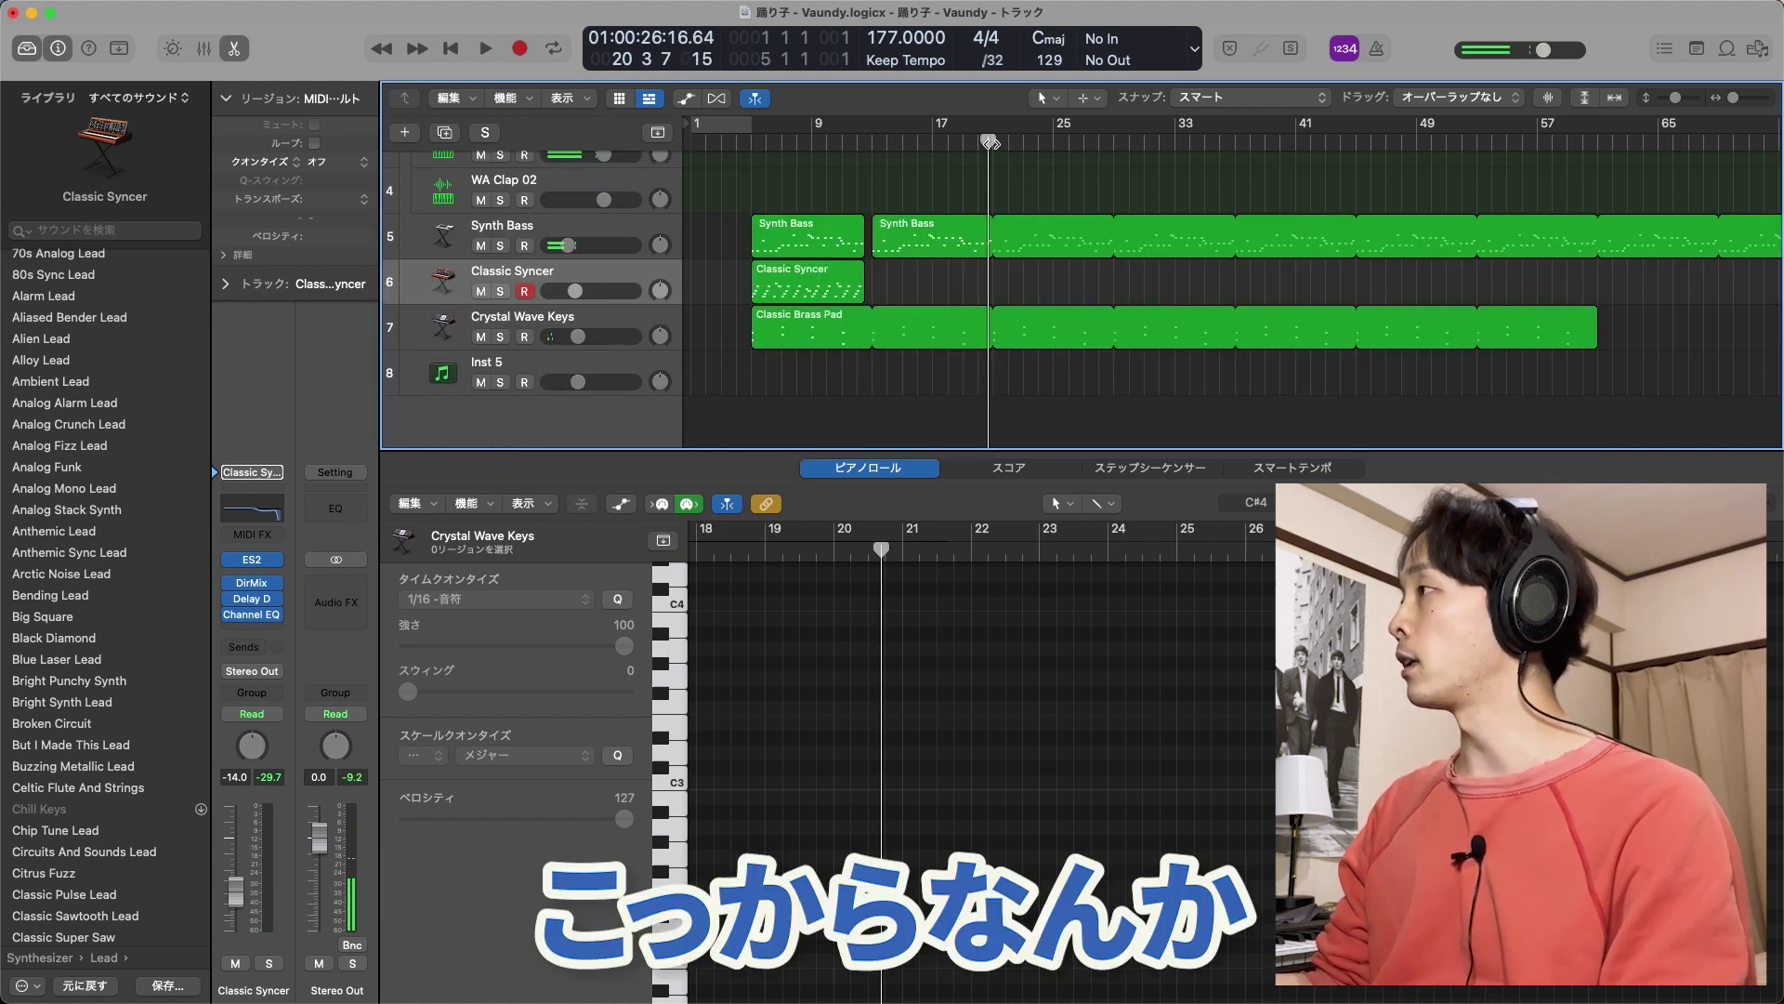
Select the Inst 5 track, load the Bebop Organ patch from Vintage B3 Organ and stop playback after auditioning it
{"action": "left_click", "coordinate": [446, 376]}
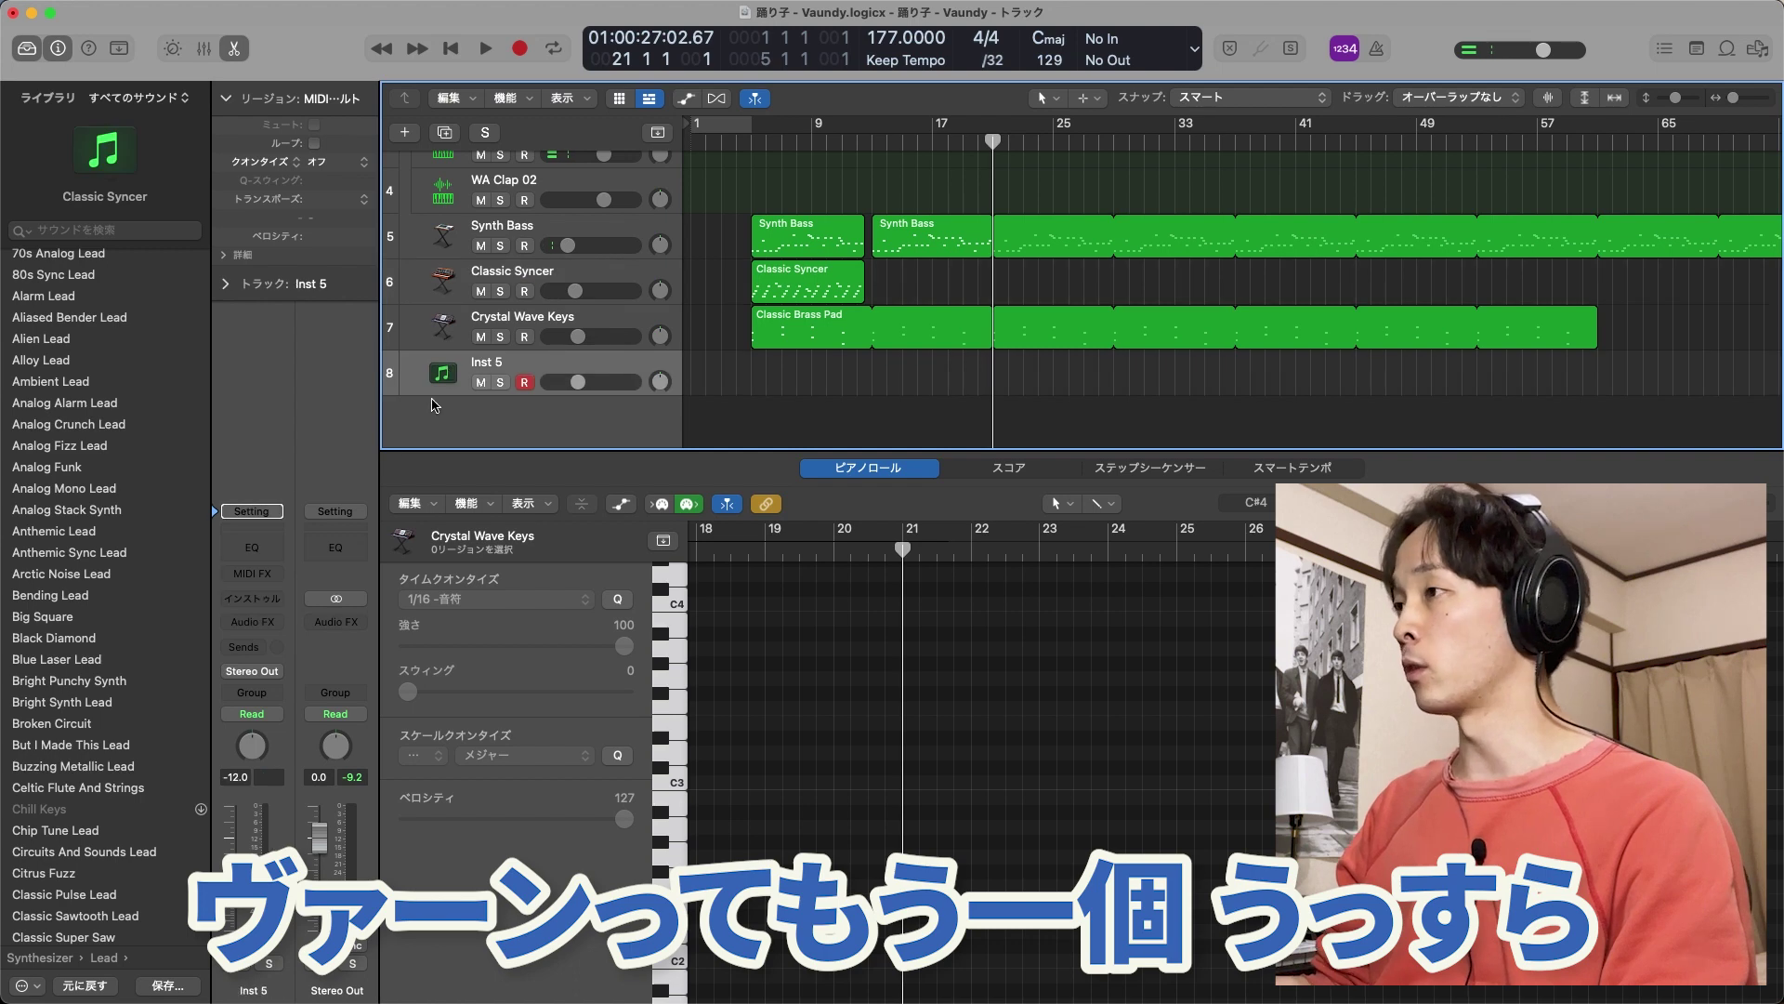
{"action": "left_click", "coordinate": [67, 516]}
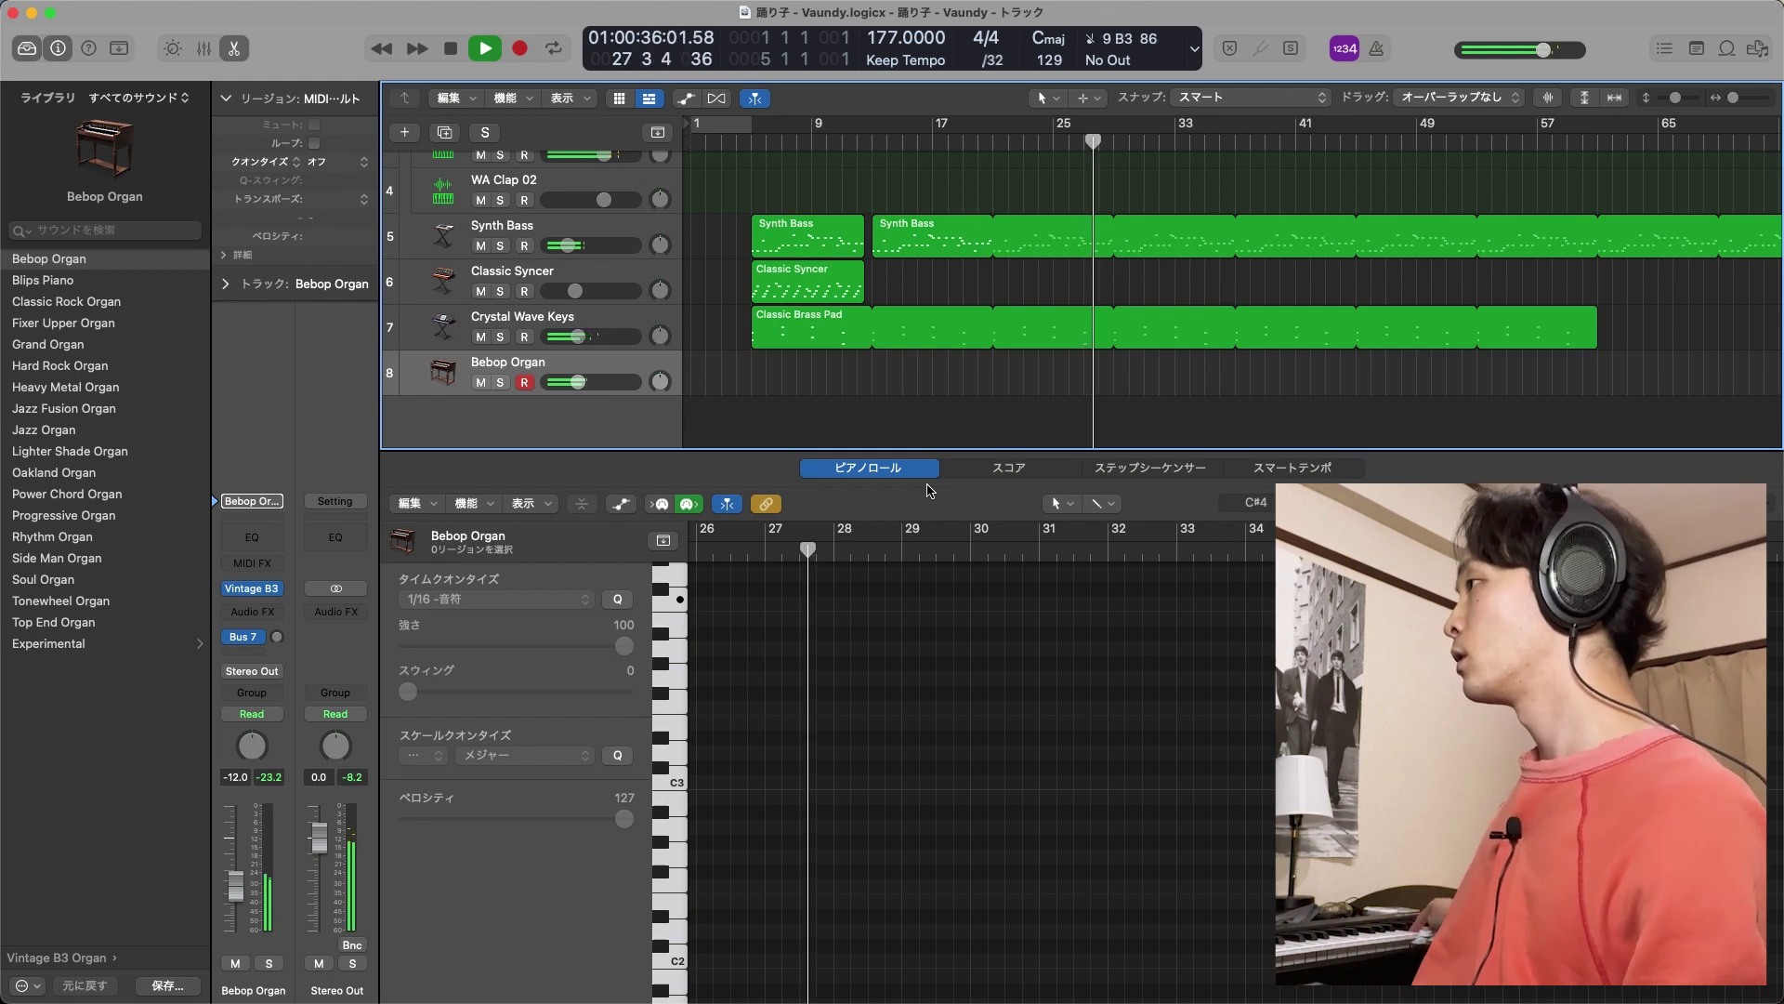
{"action": "key", "text": "space"}
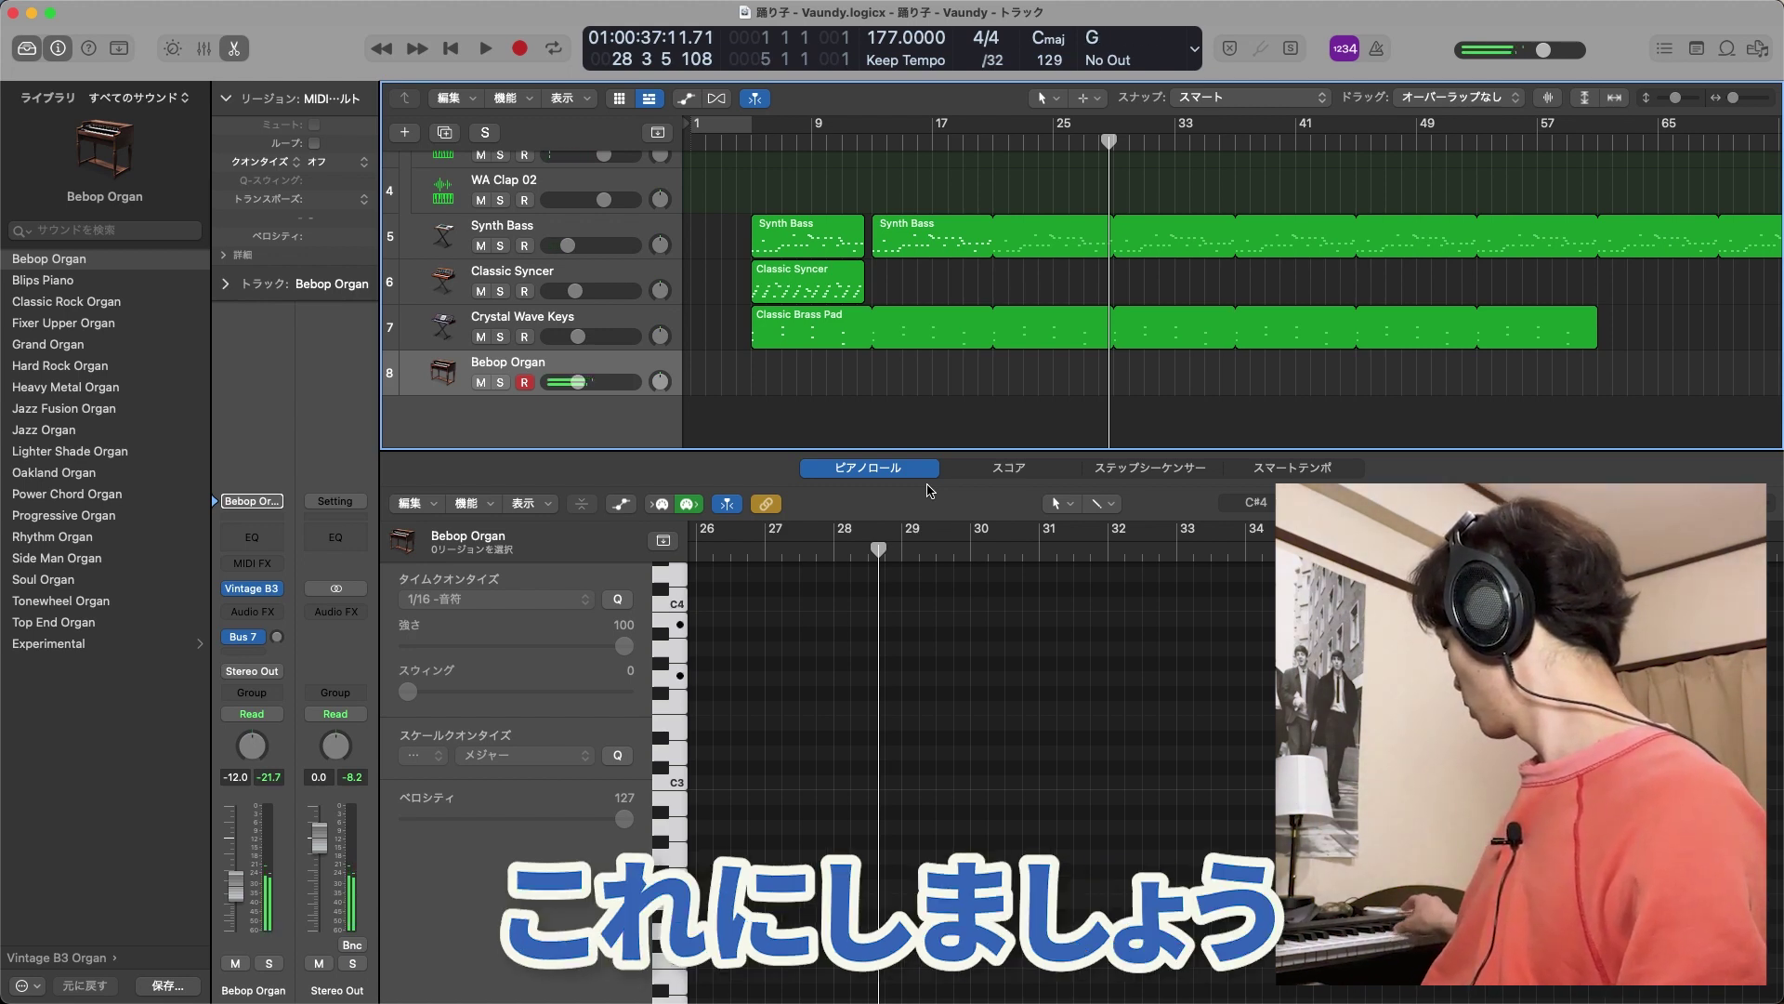
Open the Vintage B3, try pushing in the 16' Pedals drawbar and undo it, and switch Percussion off and back on
{"action": "key", "text": "v"}
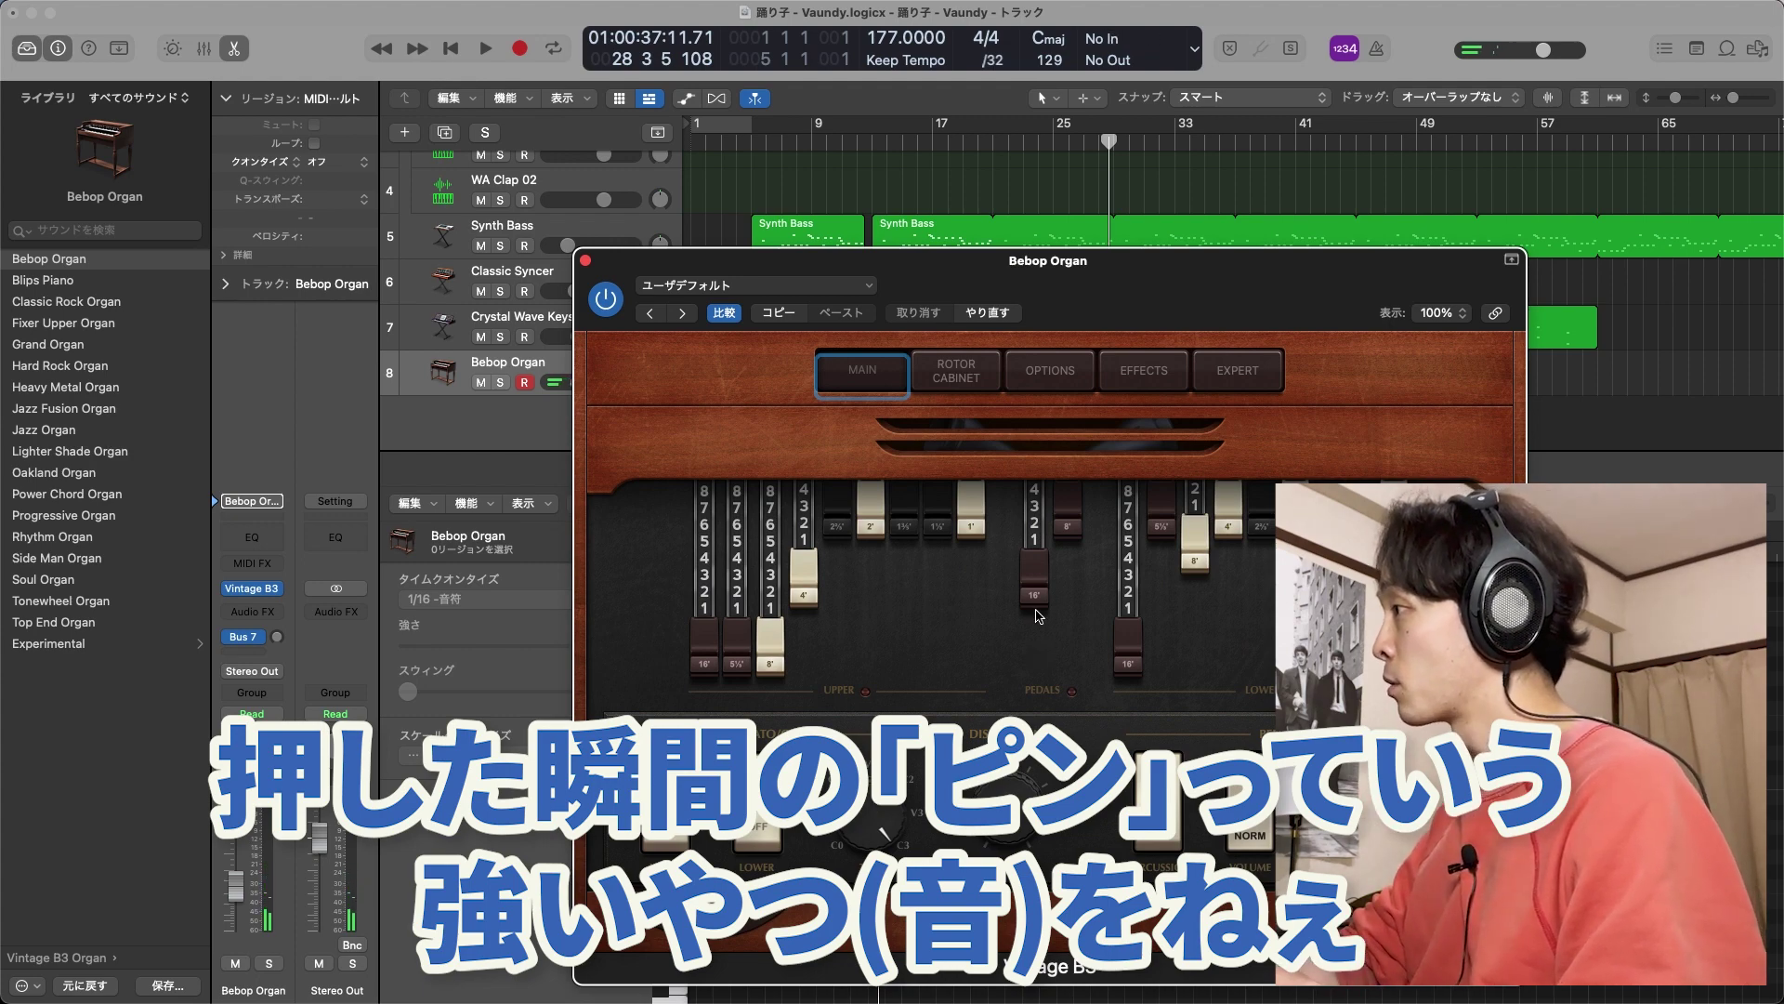
{"action": "left_click_drag", "start_coordinate": [1031, 580], "coordinate": [1045, 465]}
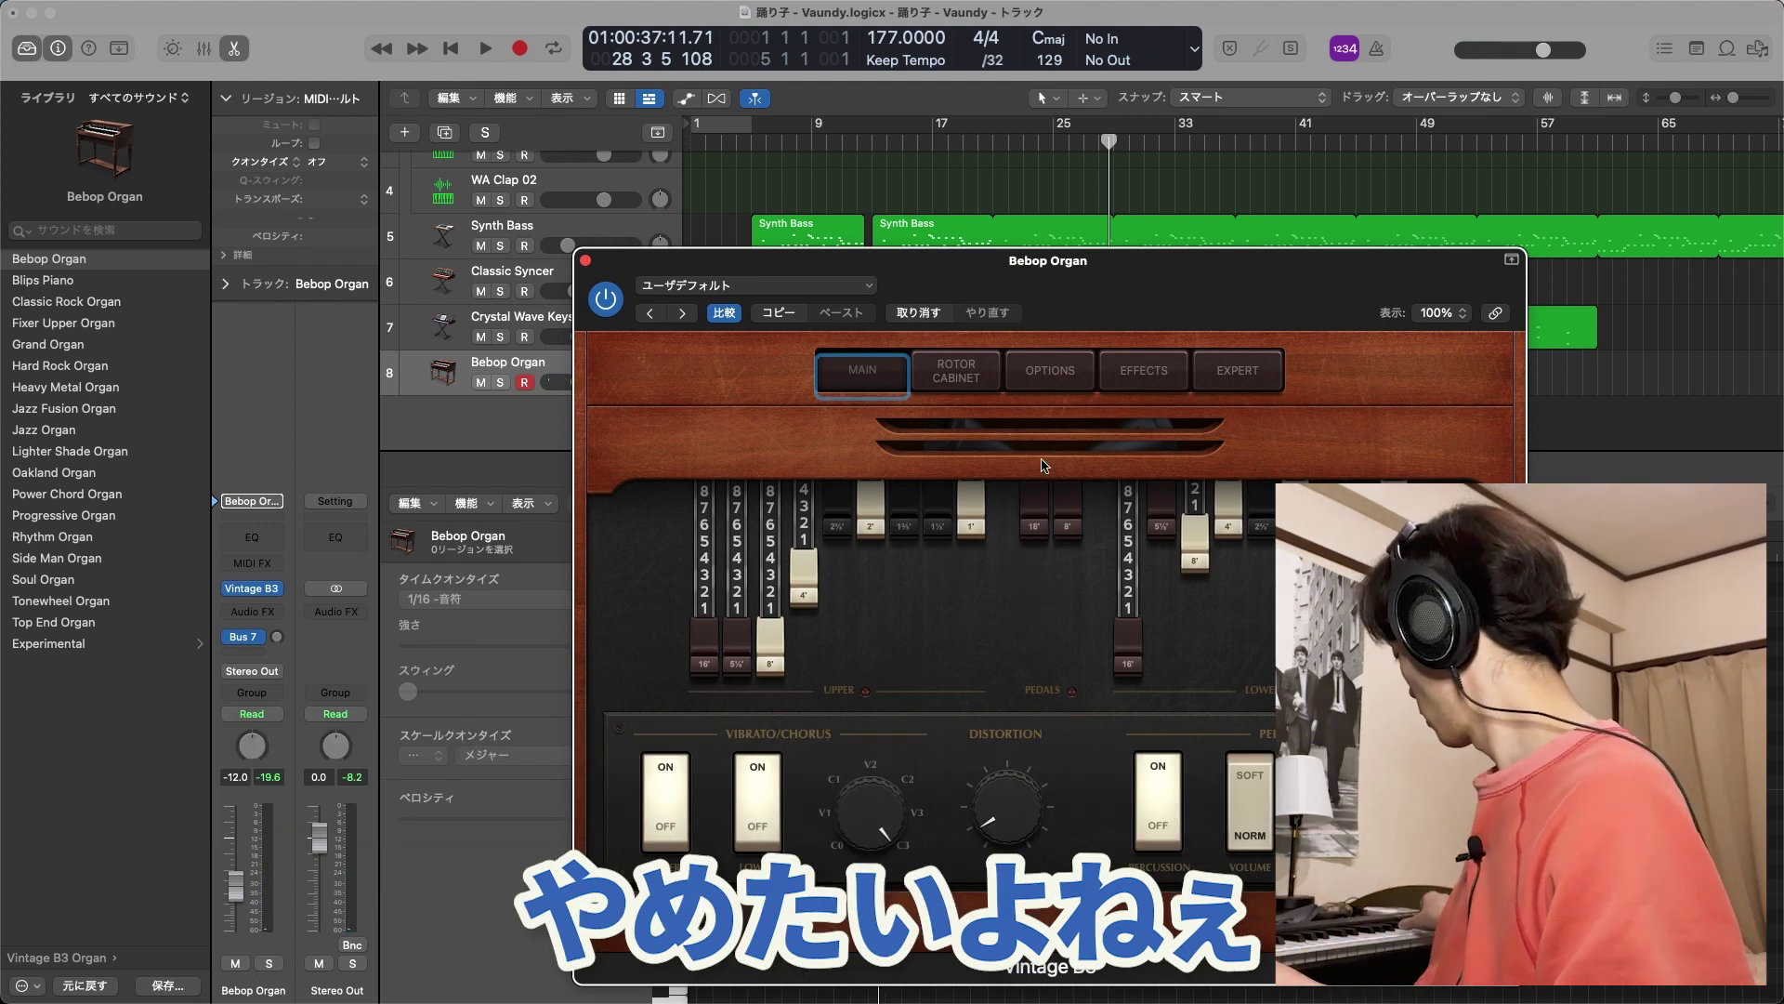
{"action": "key", "text": "super+z"}
{"action": "left_click", "coordinate": [1159, 806]}
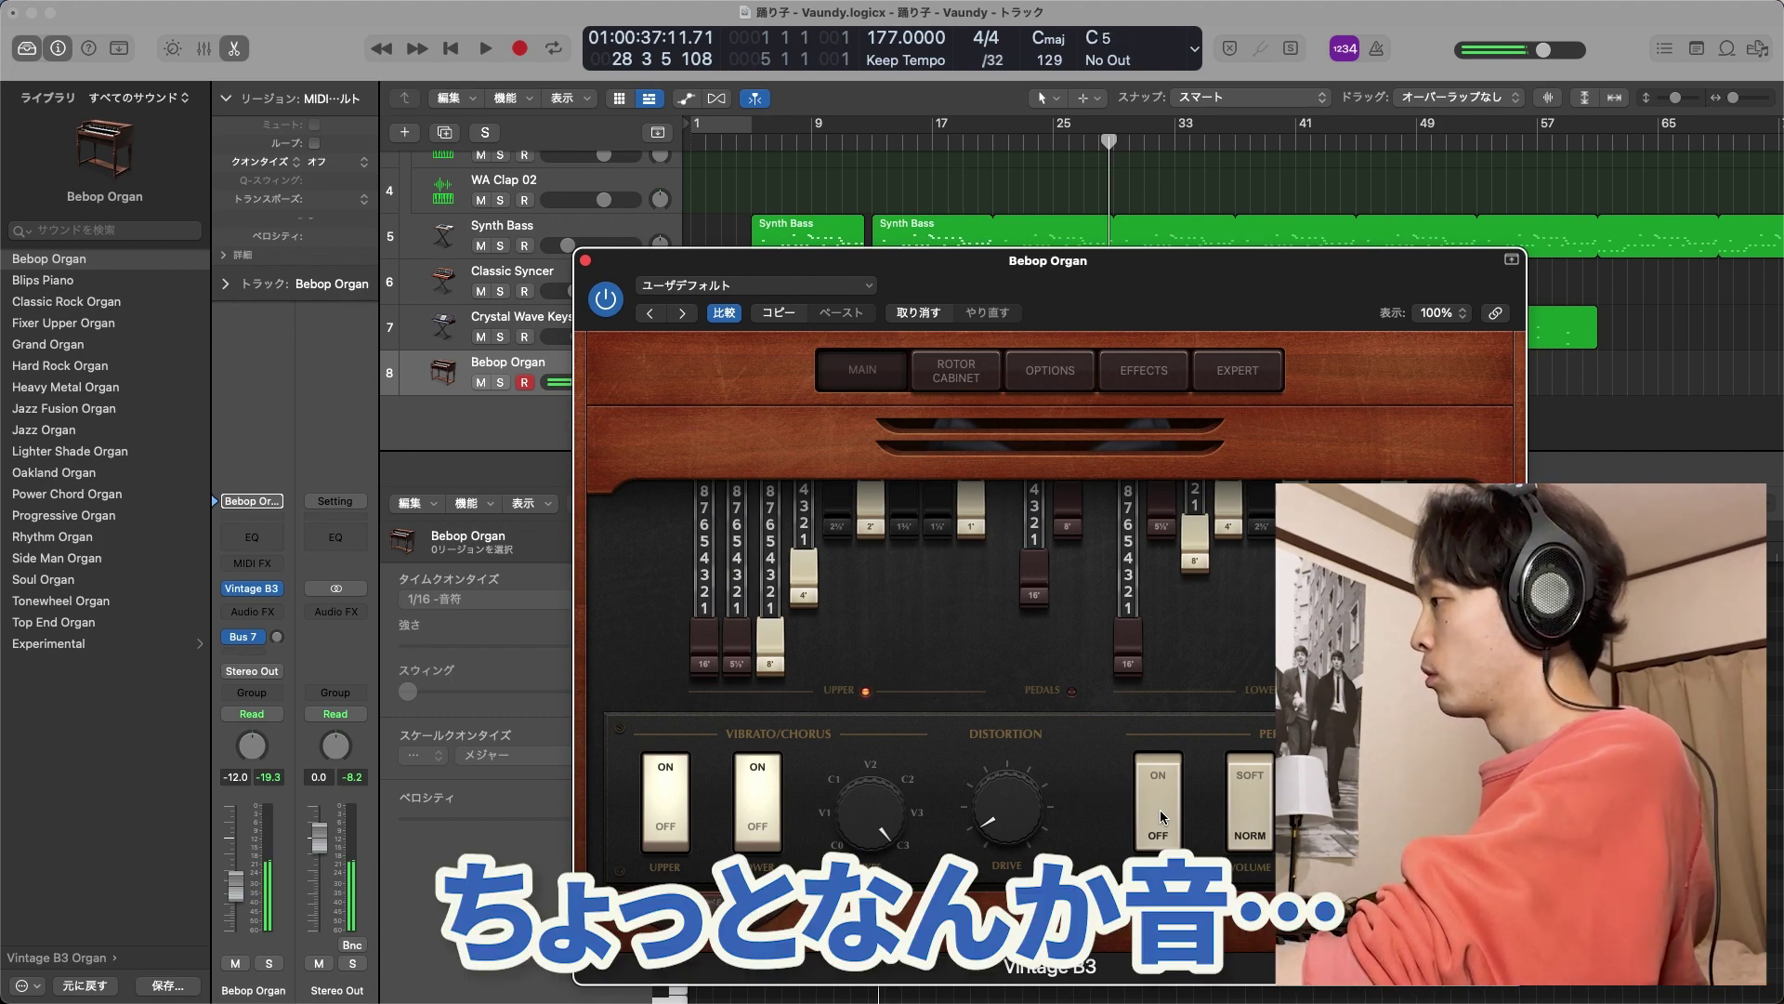
{"action": "left_click", "coordinate": [1168, 789]}
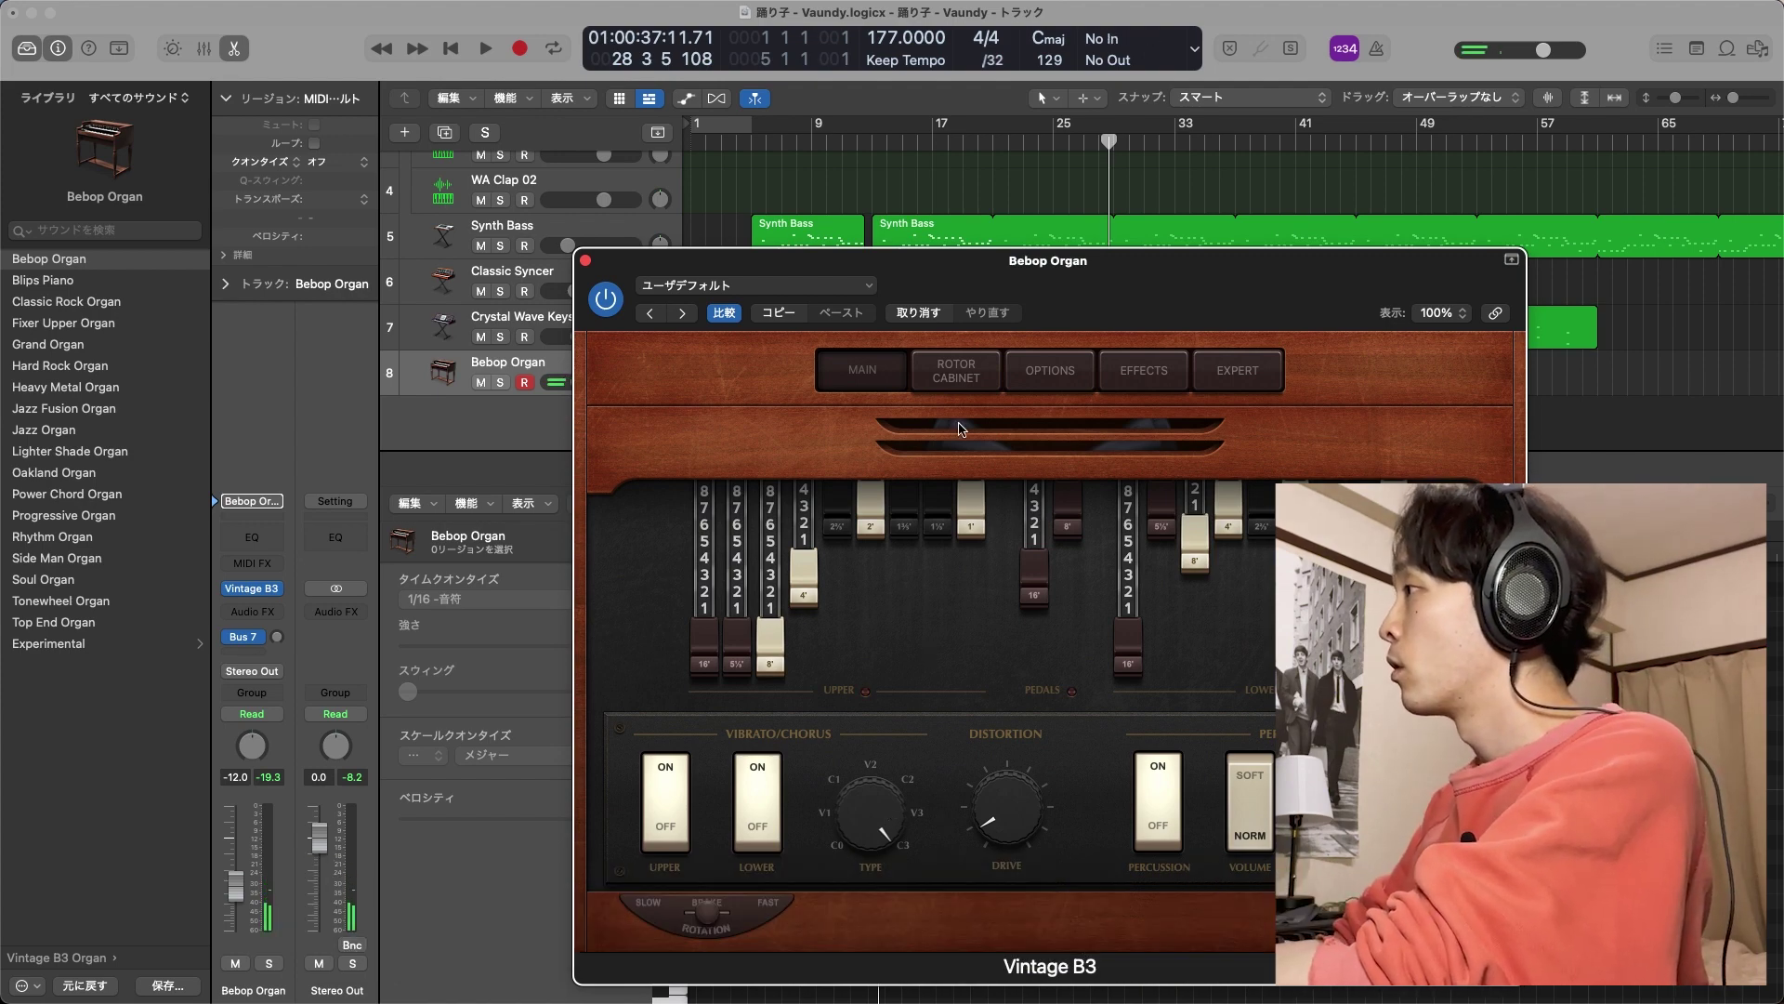
Show the Vintage B3's Rotor Cabinet settings and adjust the horn/drum balance in Mic Processing
{"action": "left_click", "coordinate": [958, 373]}
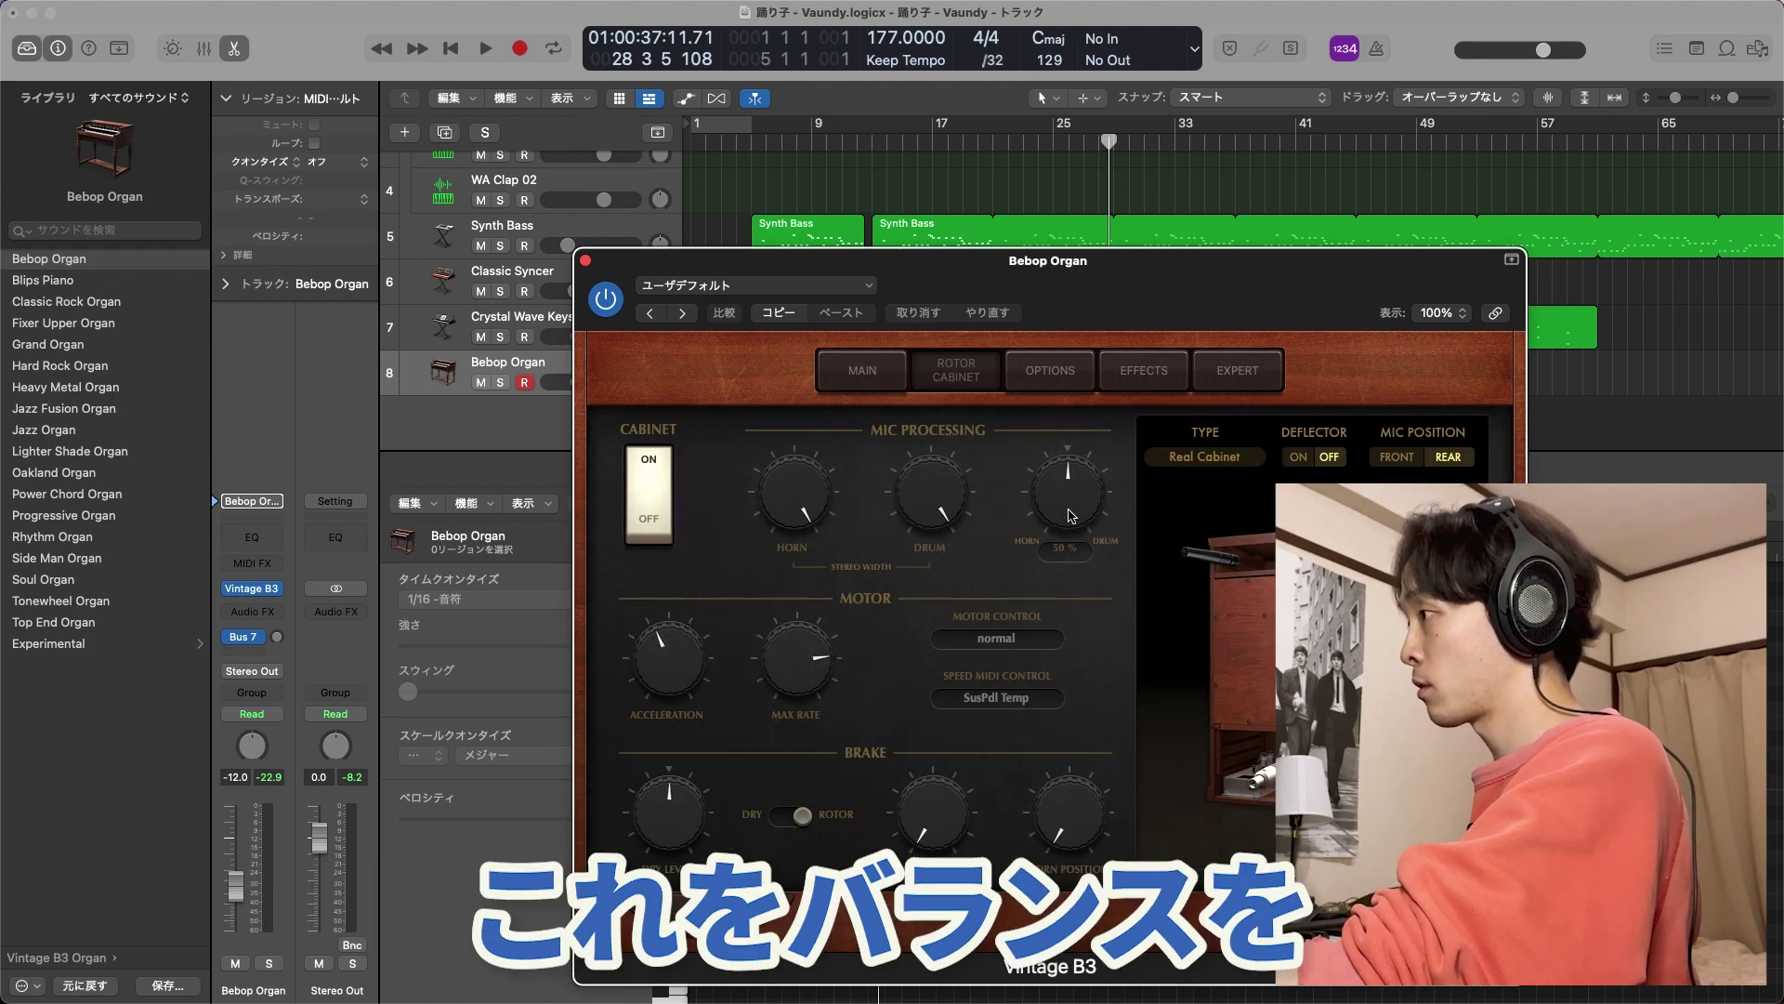
{"action": "left_click_drag", "start_coordinate": [1076, 492], "coordinate": [1089, 459]}
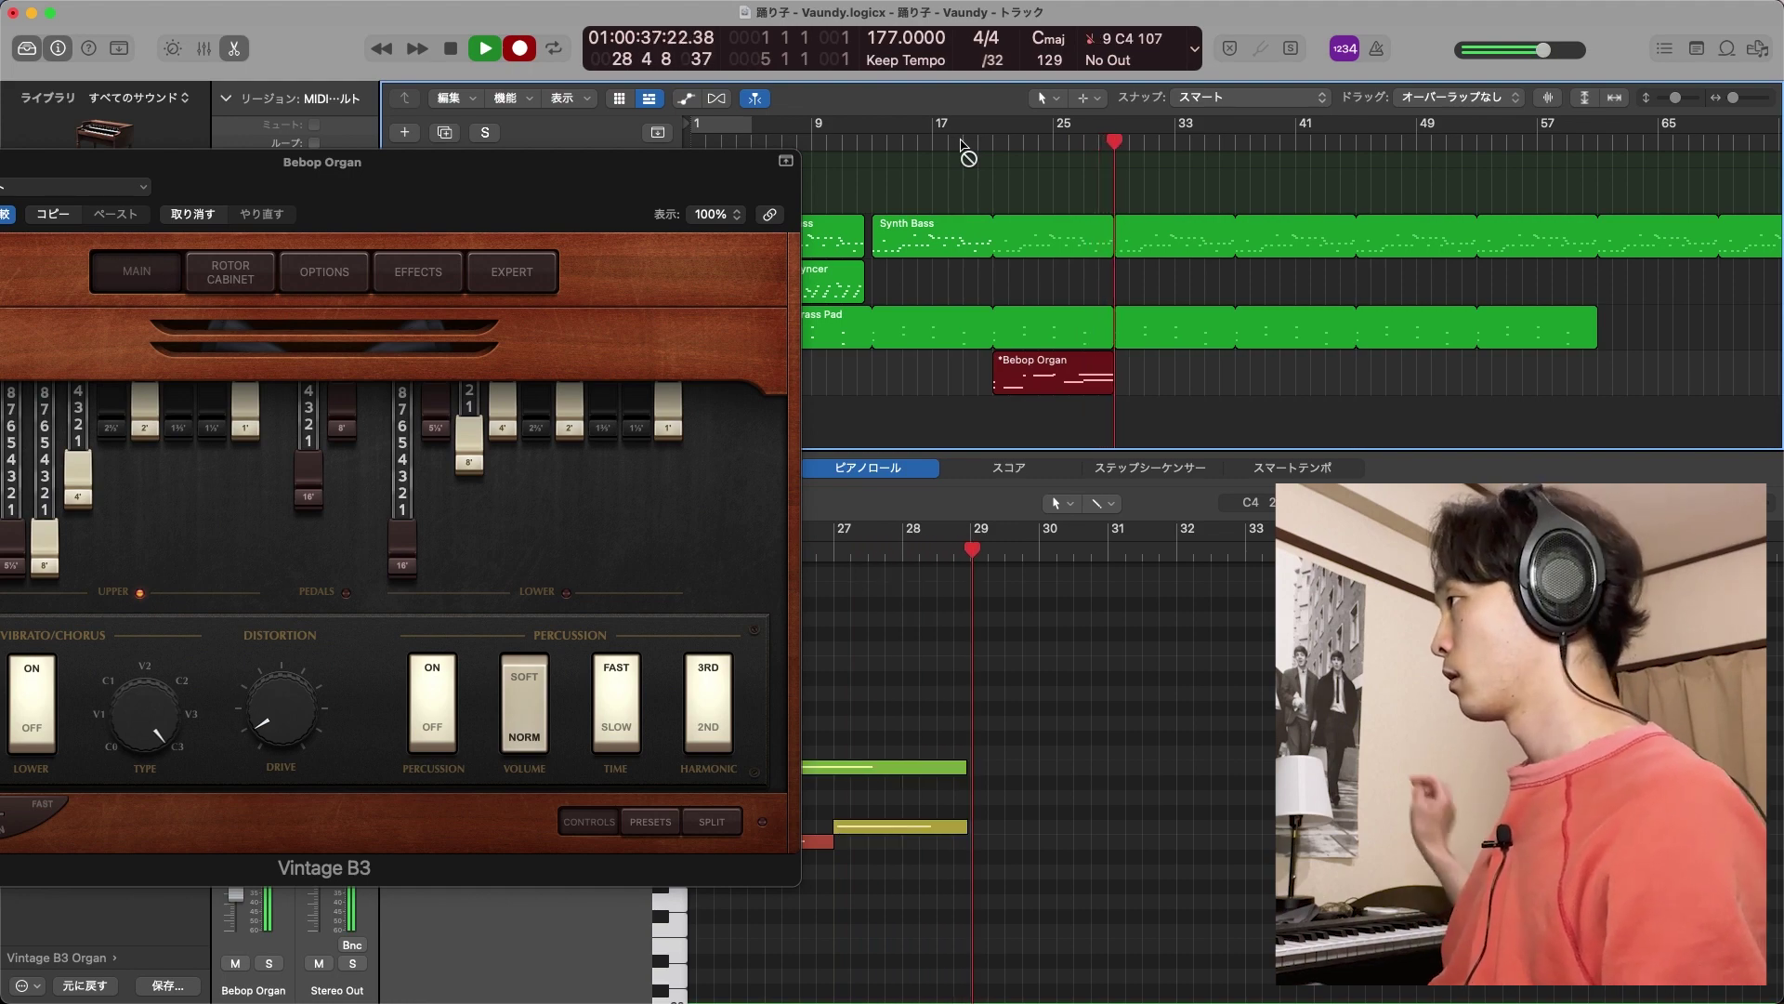
Stop recording the Bebop Organ part, move the plug-in window aside and adjust the end of the D#4 note to meet bar 25
{"action": "key", "text": "space"}
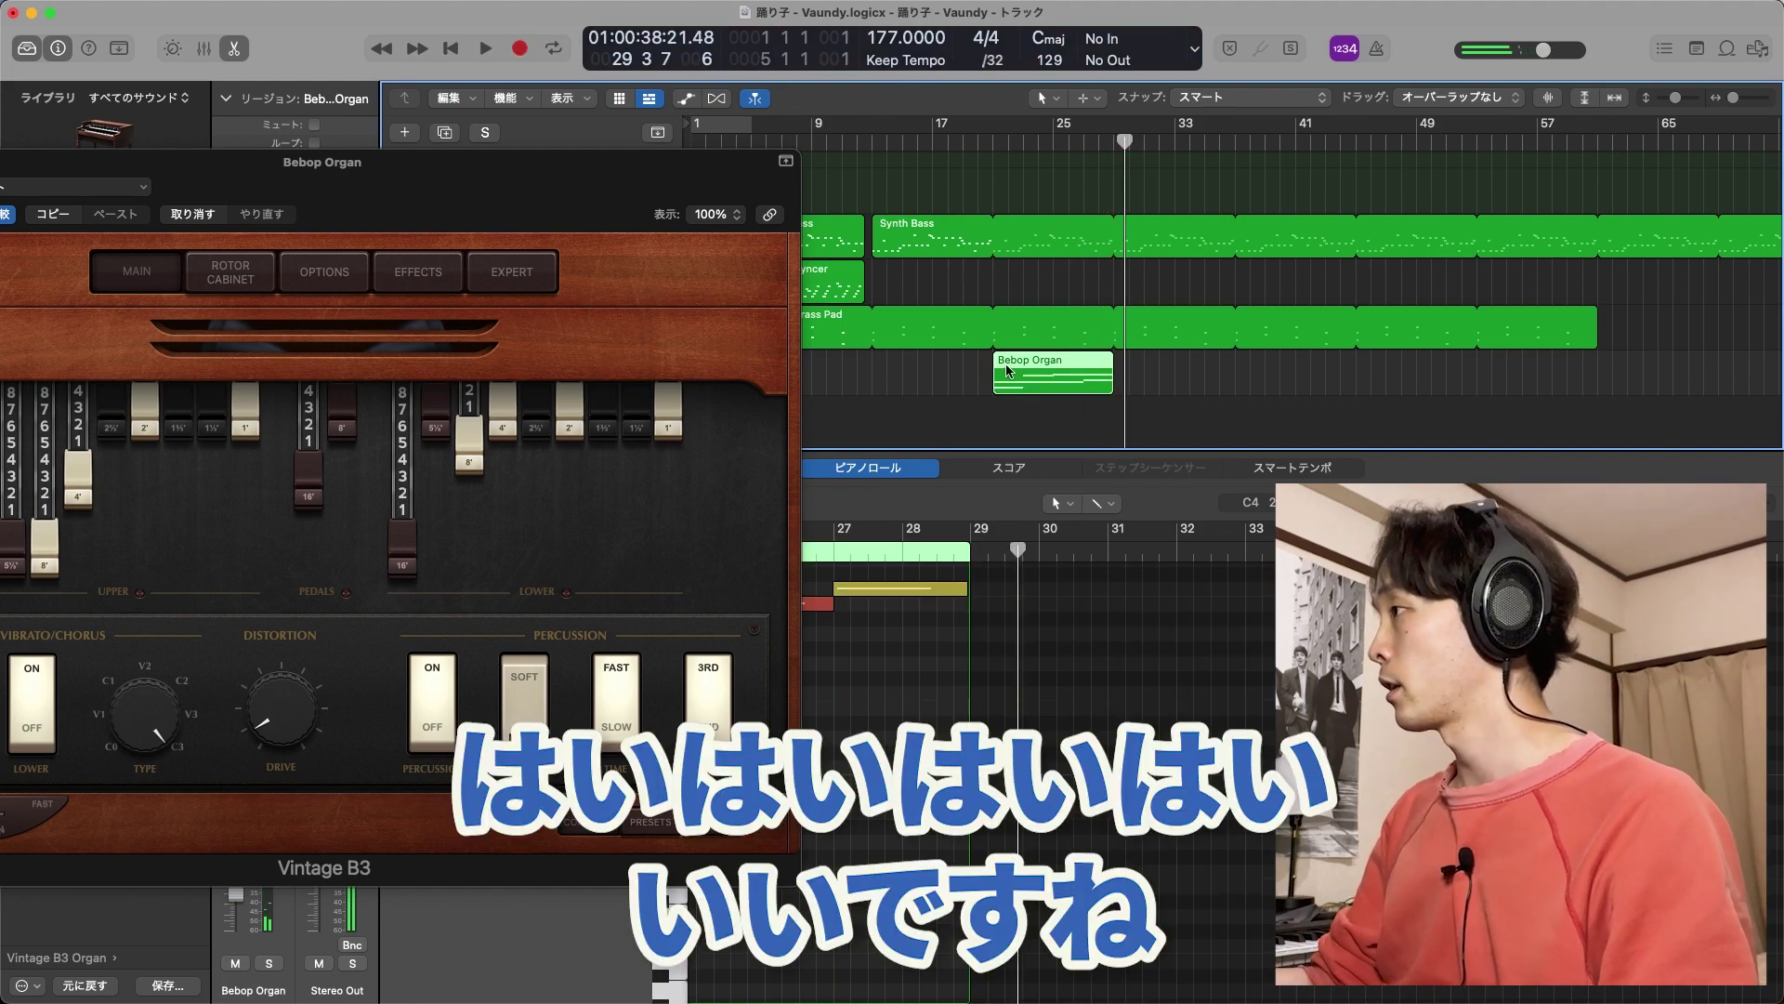
{"action": "left_click_drag", "start_coordinate": [664, 184], "coordinate": [183, 156]}
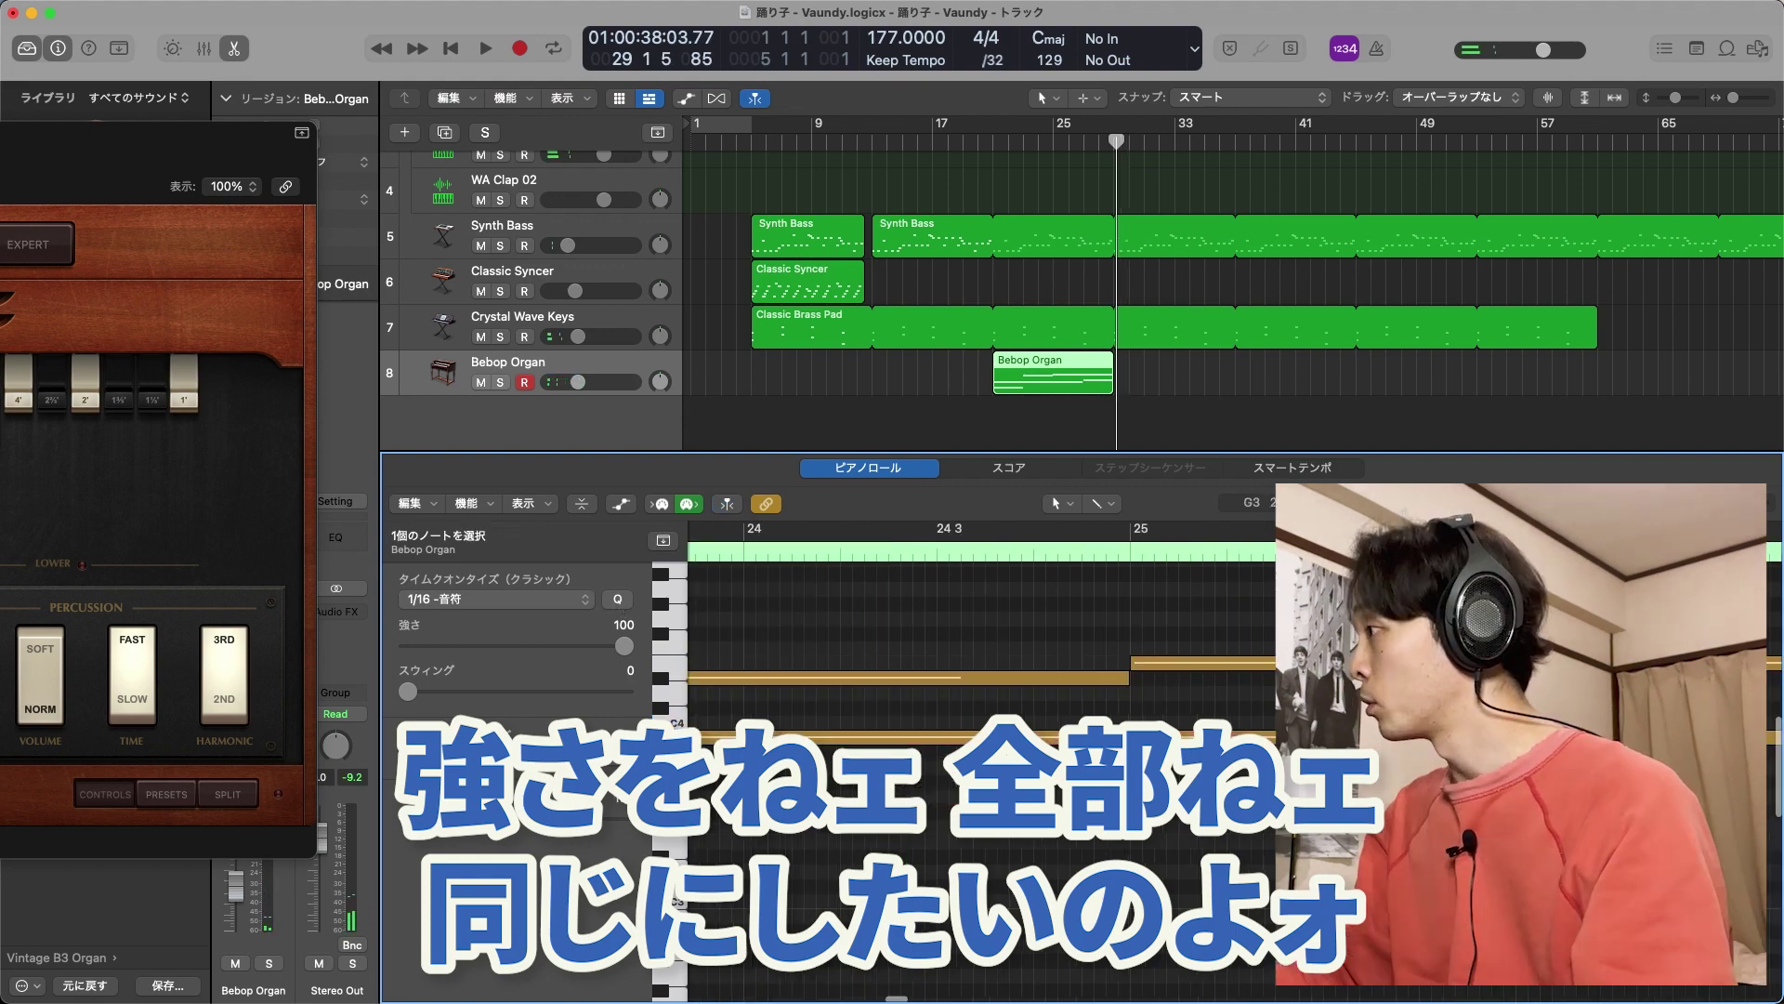
{"action": "left_click_drag", "start_coordinate": [1126, 682], "coordinate": [1114, 681]}
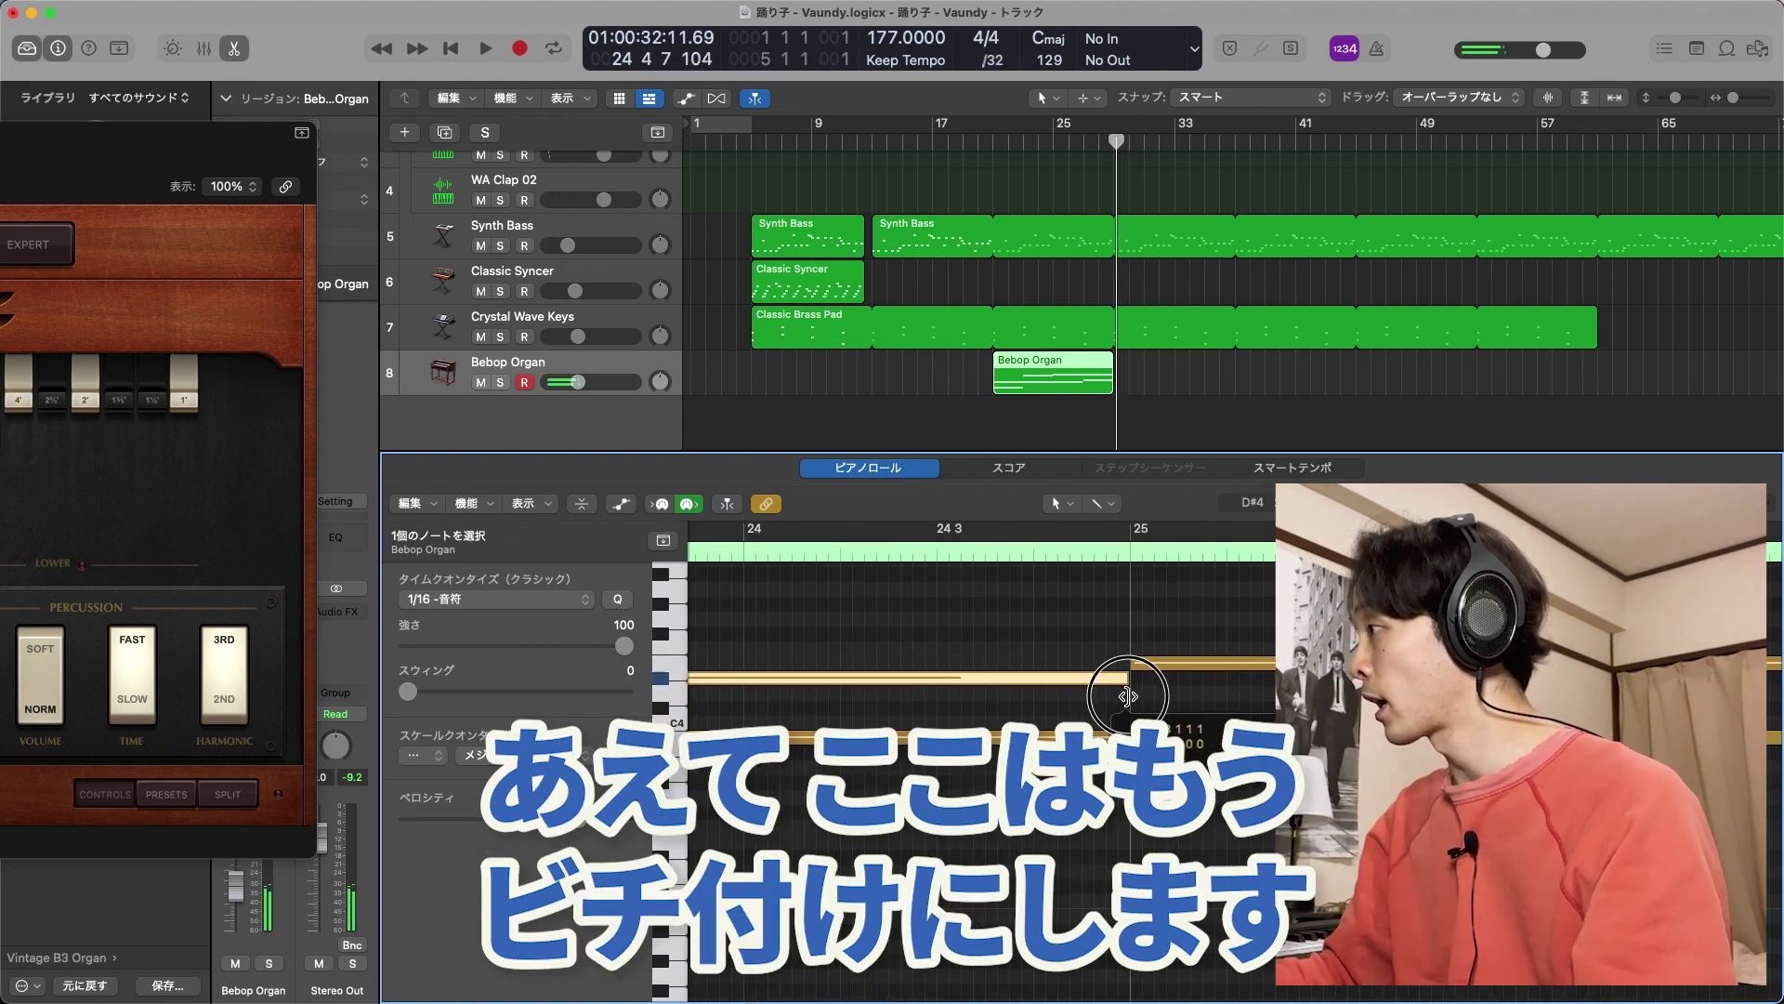
{"action": "scroll", "coordinate": [1208, 697], "scroll_direction": "right", "scroll_amount": 5}
{"action": "scroll", "coordinate": [1245, 715], "scroll_direction": "right", "scroll_amount": 3}
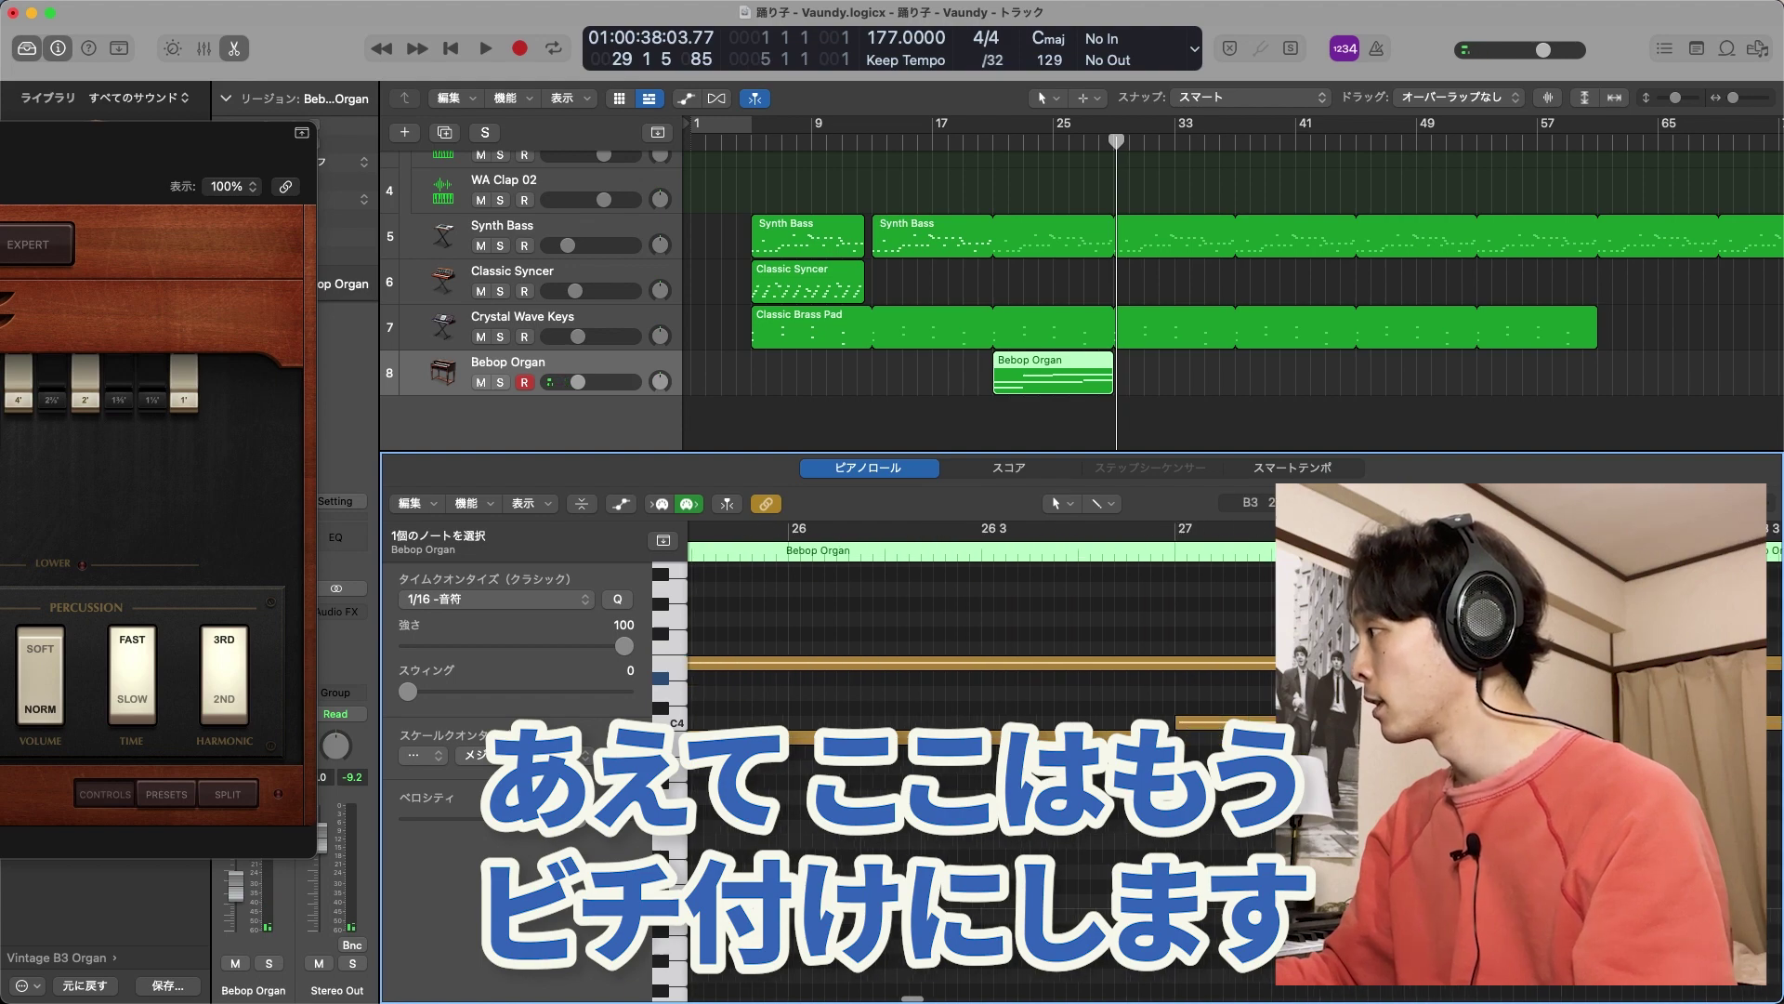
{"action": "scroll", "coordinate": [975, 724], "scroll_direction": "right", "scroll_amount": 5}
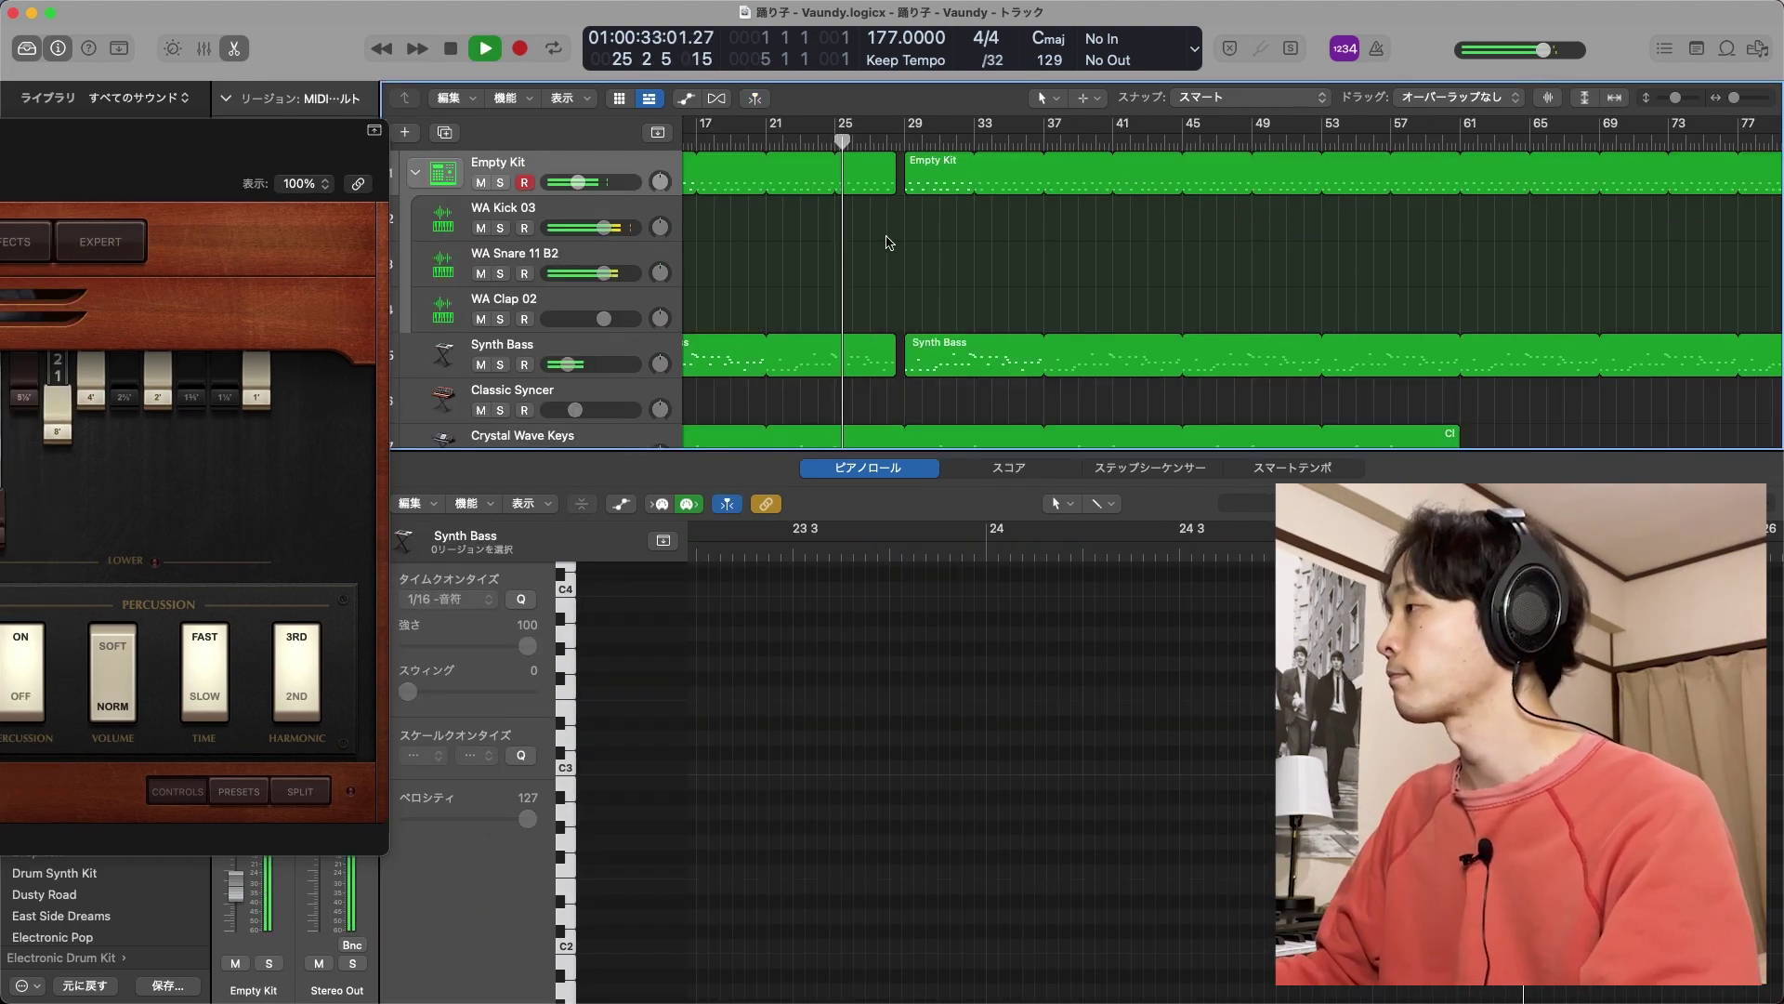
Shorten the looped Classic Brass Pad region on the Crystal Wave Keys track so it ends at bar 29
{"action": "scroll", "coordinate": [887, 242], "scroll_direction": "down", "scroll_amount": 5}
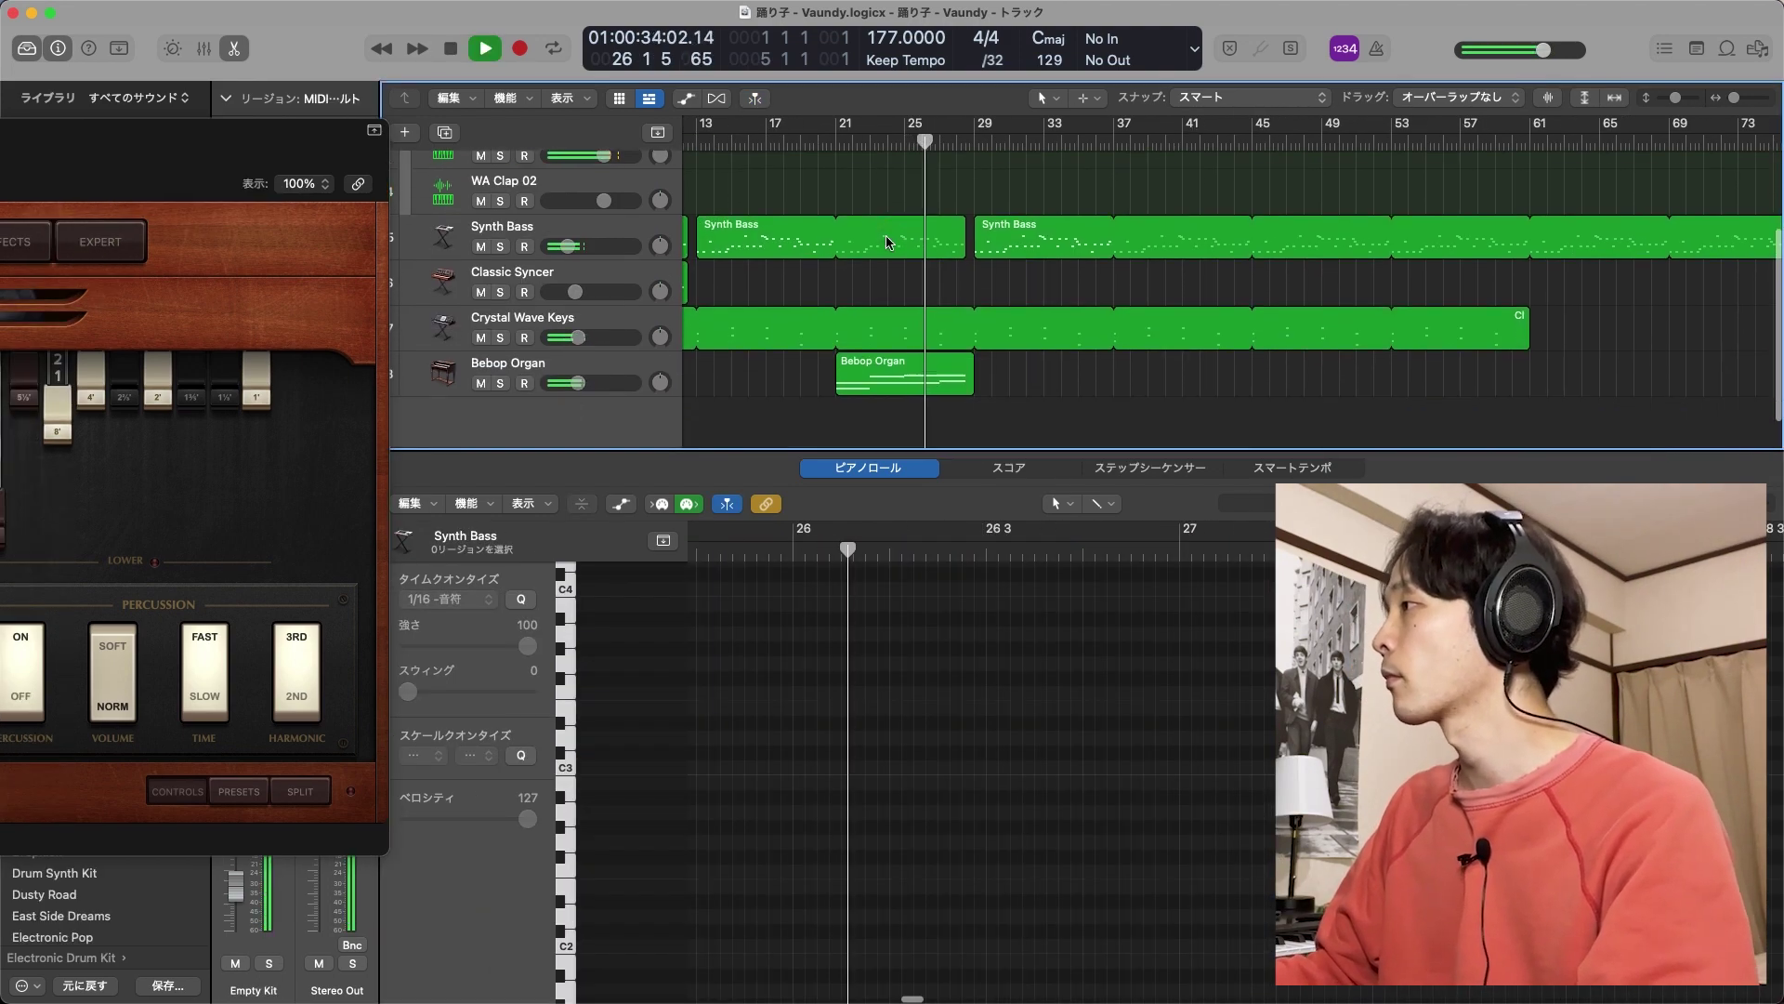
{"action": "scroll", "coordinate": [892, 253], "scroll_direction": "up", "scroll_amount": 3}
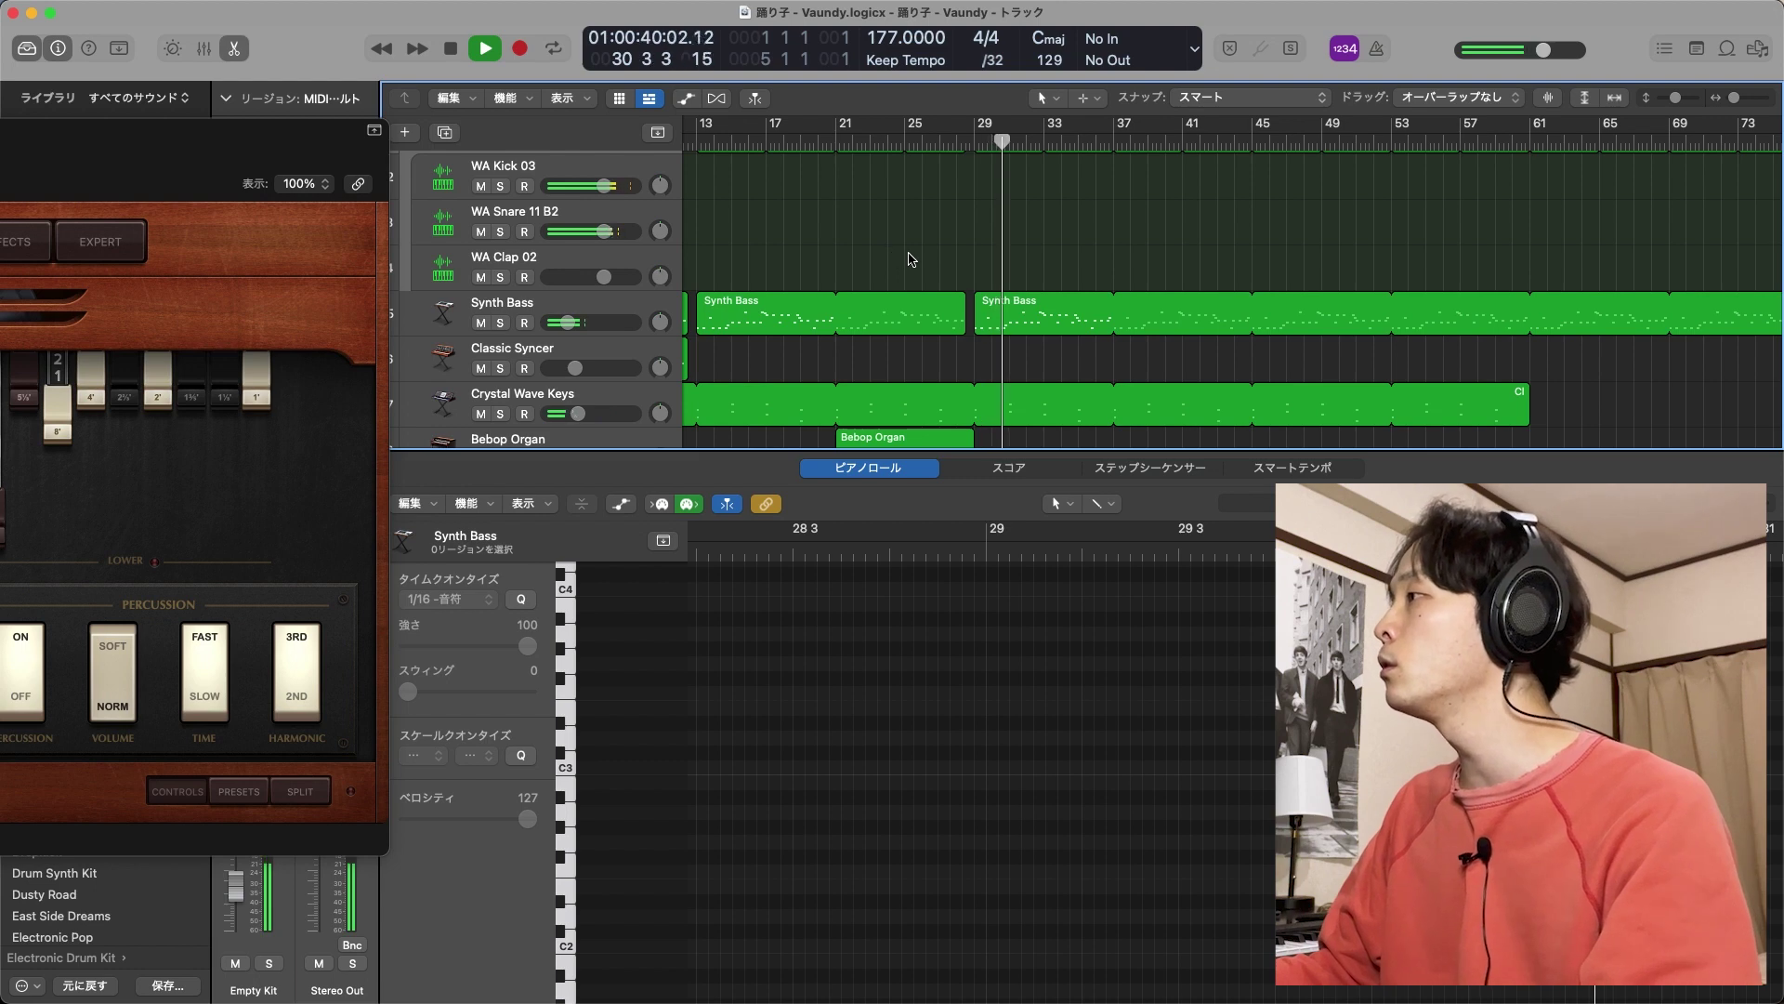
{"action": "scroll", "coordinate": [912, 259], "scroll_direction": "down", "scroll_amount": 2}
{"action": "left_click", "coordinate": [1482, 342]}
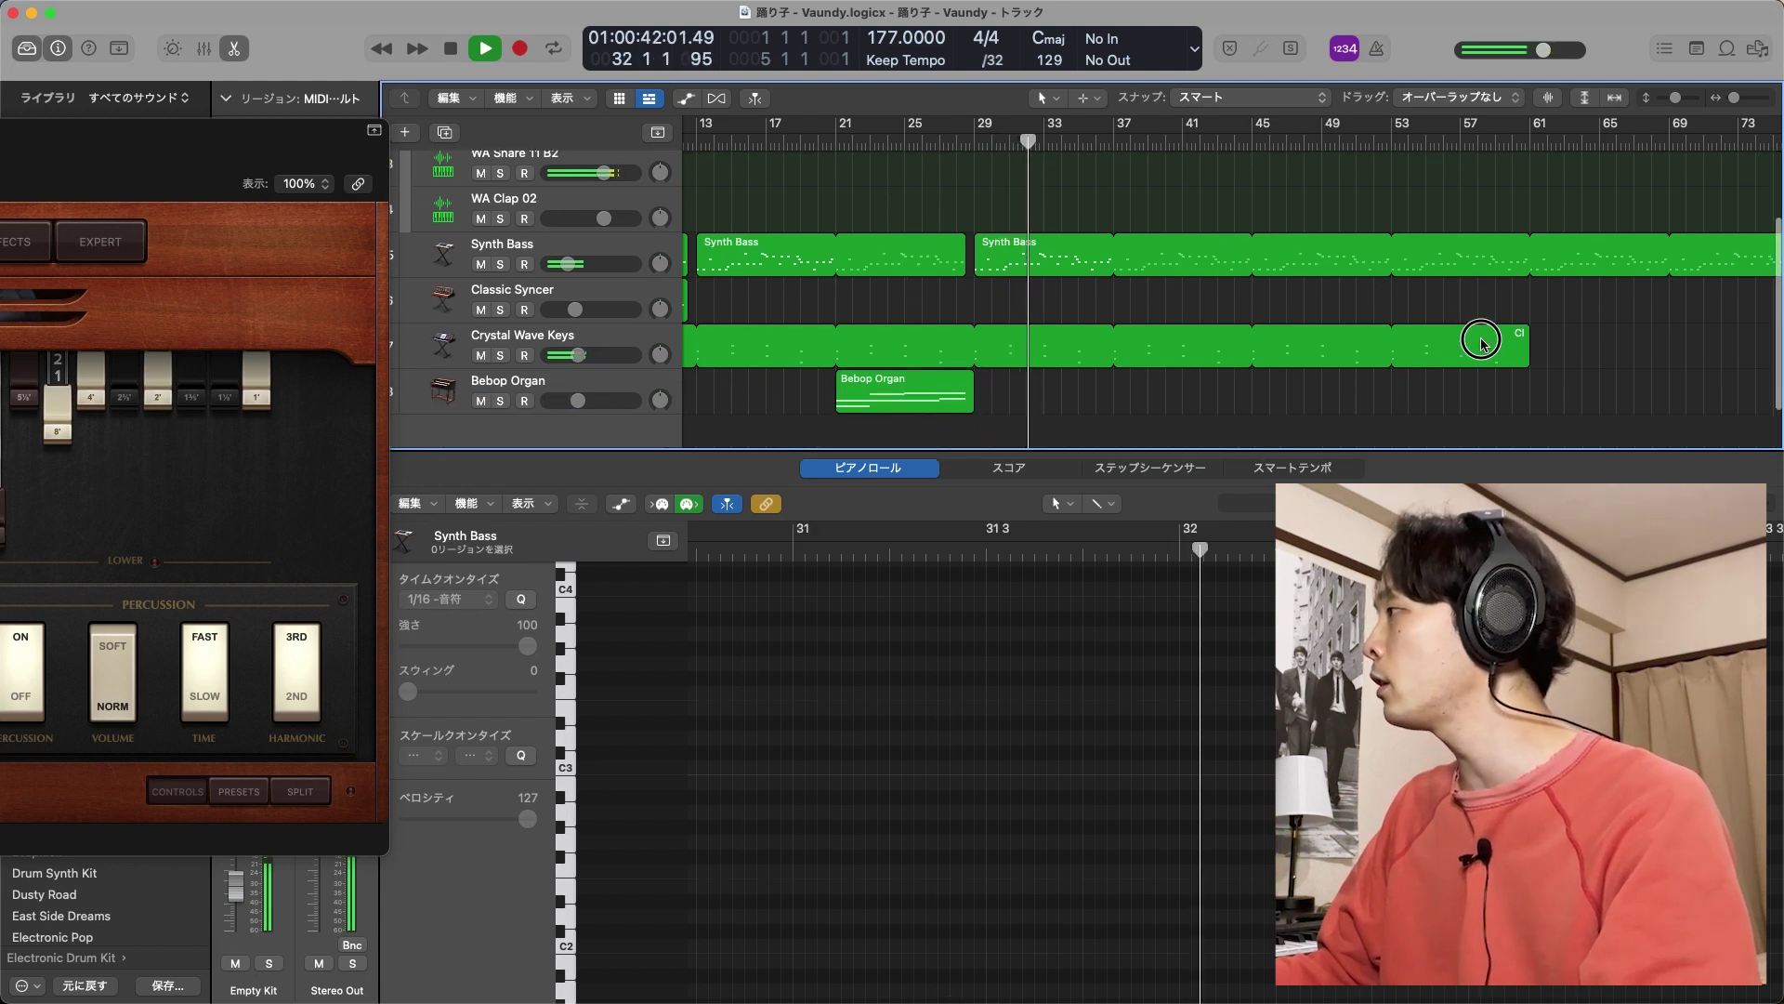
{"action": "left_click_drag", "start_coordinate": [1515, 349], "coordinate": [971, 388]}
{"action": "left_click", "coordinate": [941, 191]}
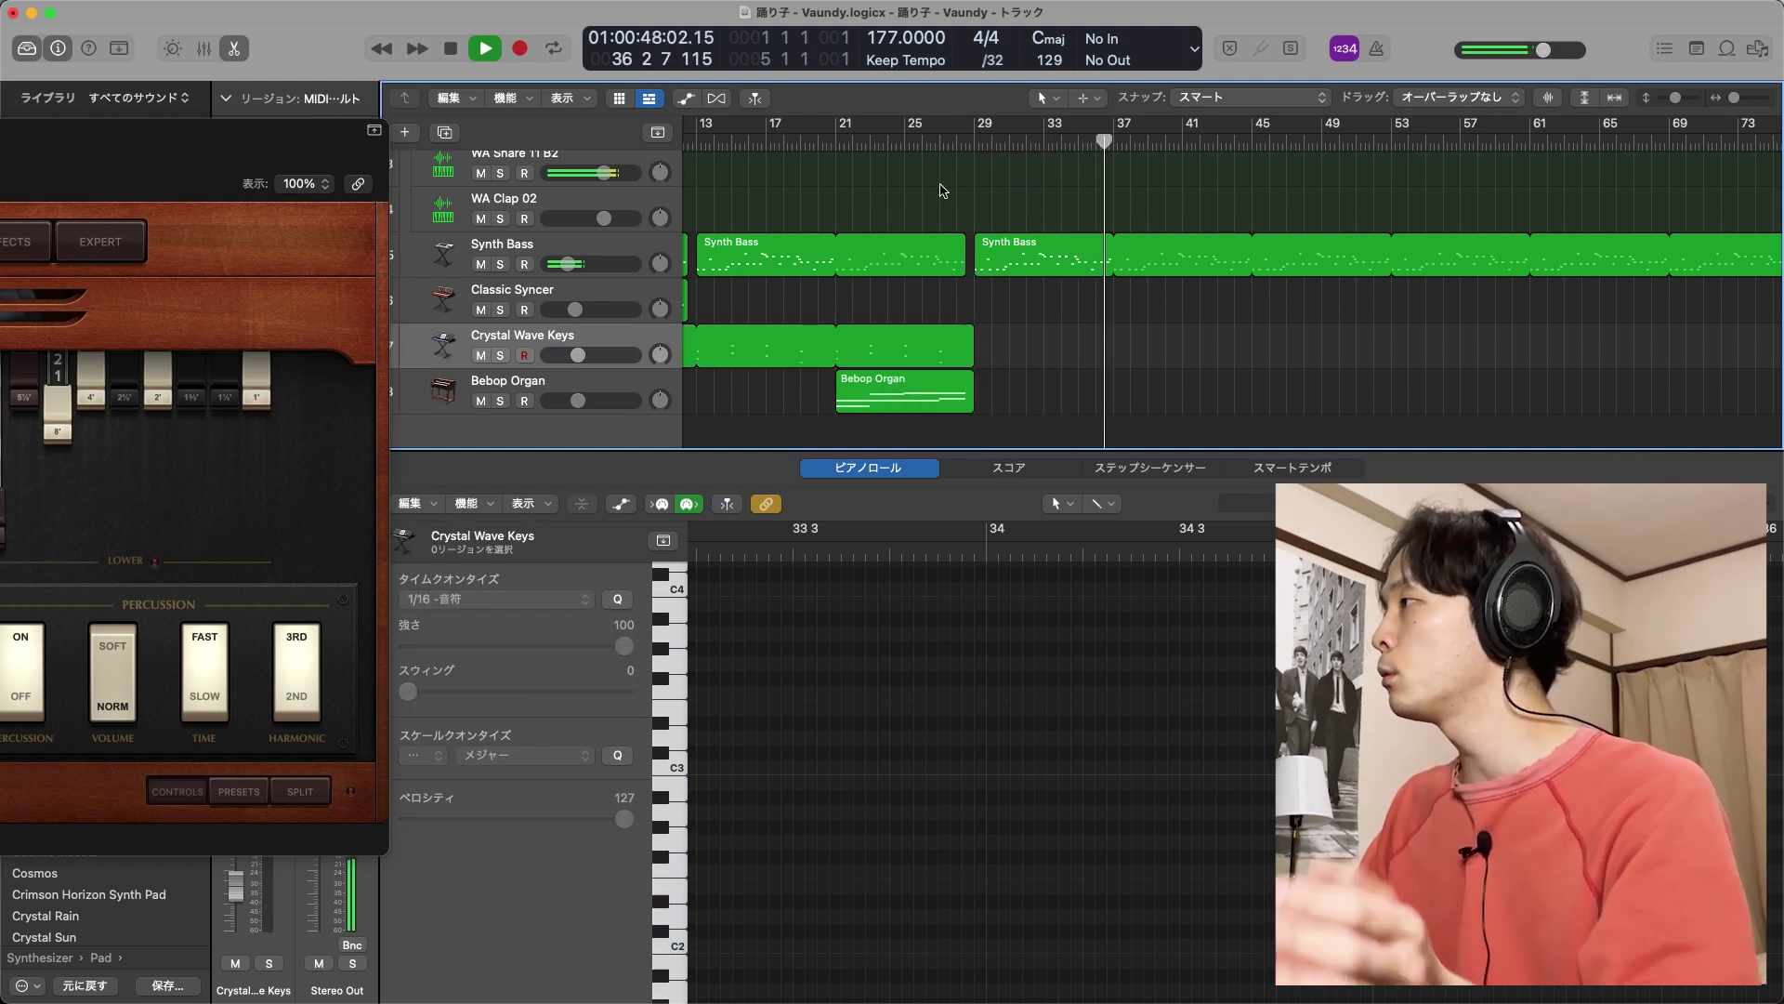
Copy kick, snare and clap notes into the second half of bar 36 of the Empty Kit region as a fill
{"action": "scroll", "coordinate": [942, 191], "scroll_direction": "up", "scroll_amount": 1}
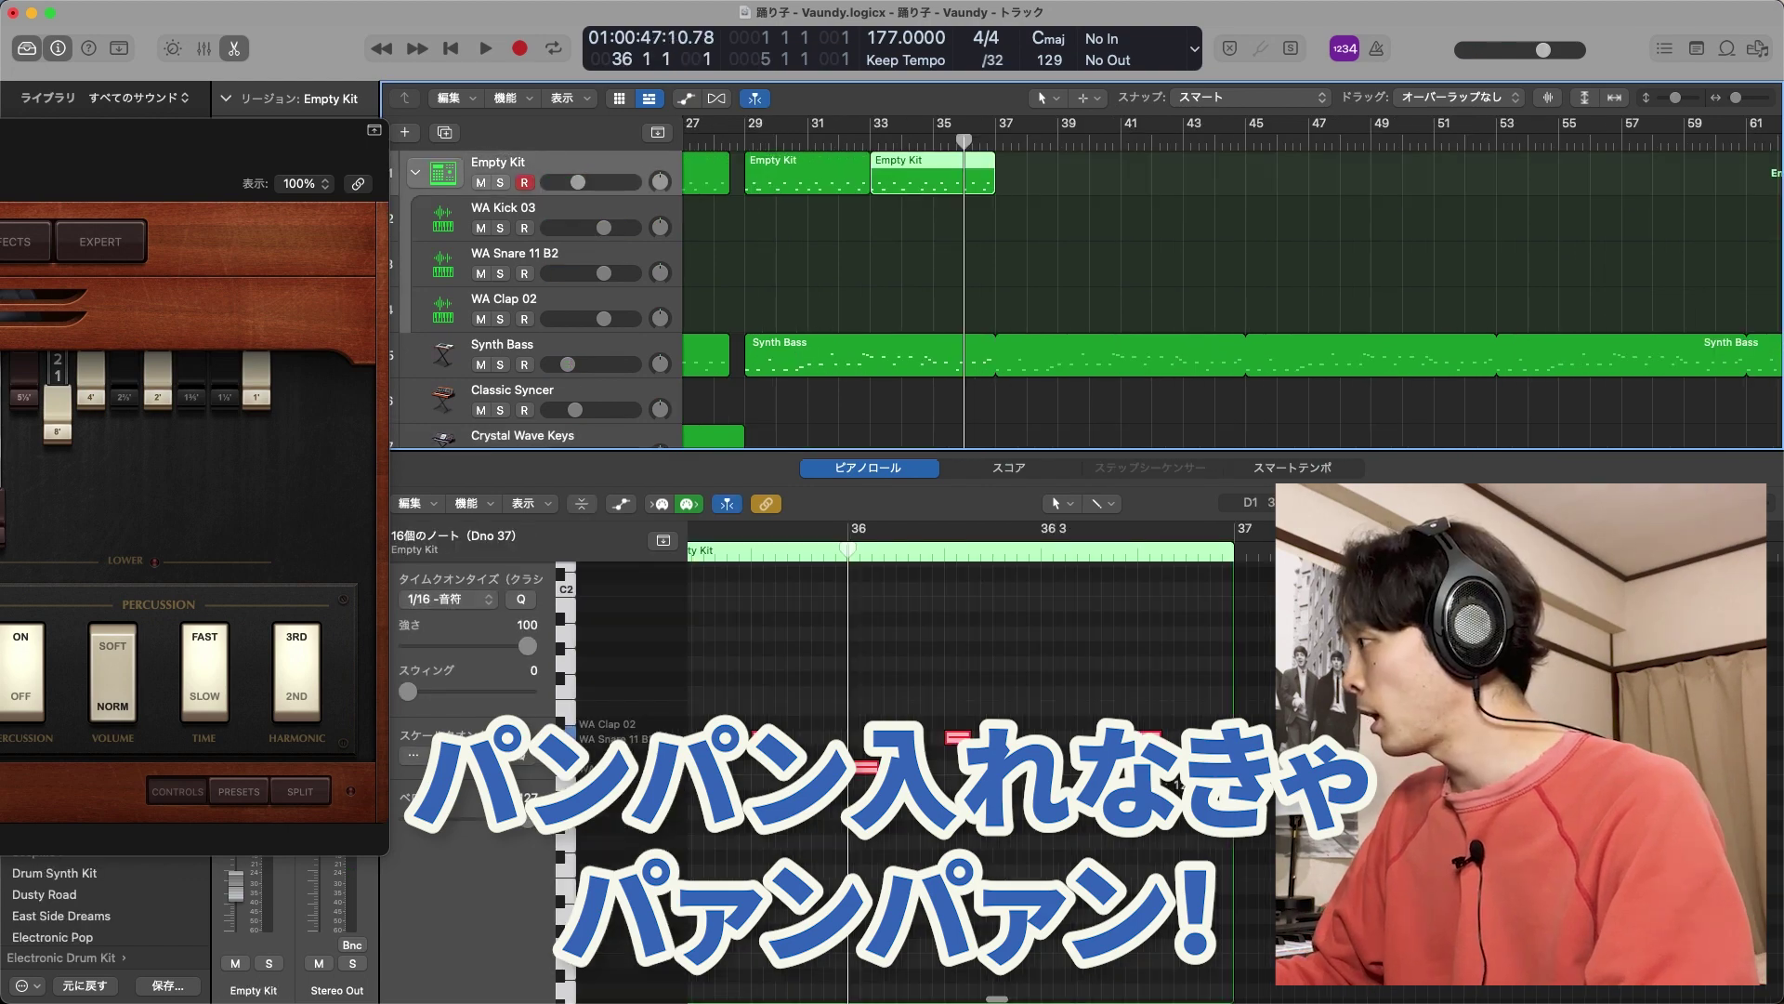
{"action": "left_click", "coordinate": [1153, 734]}
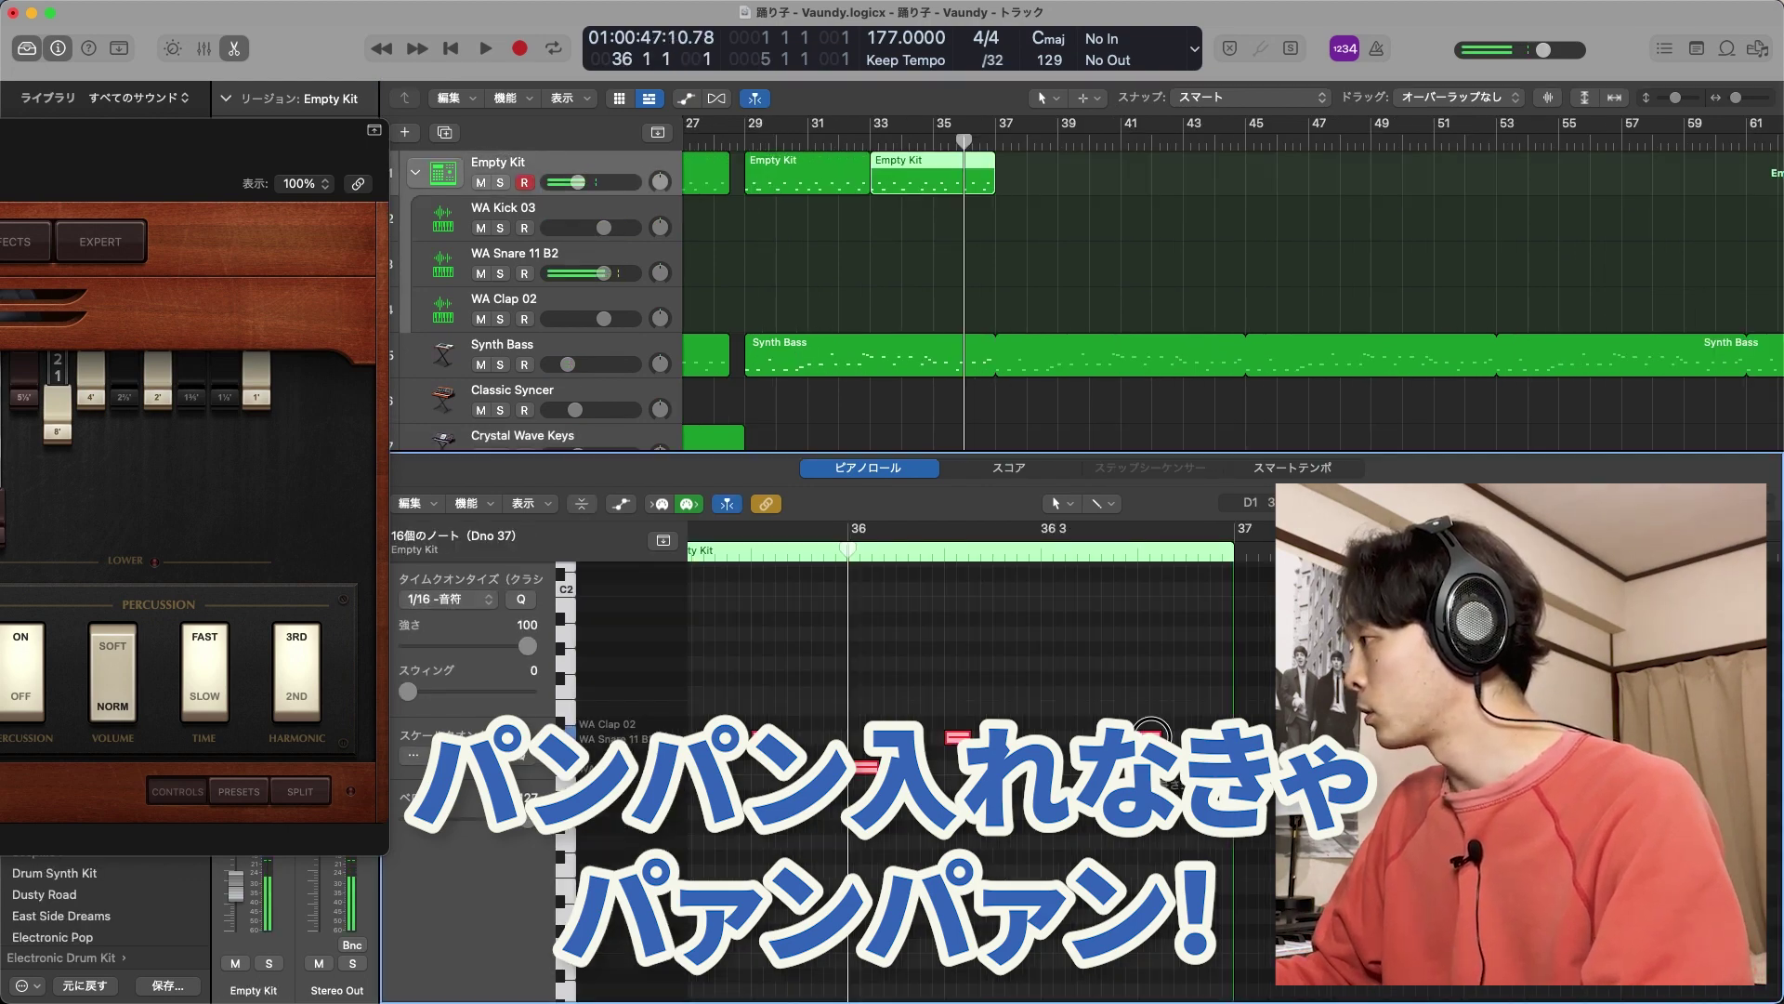
{"action": "mouse_move", "coordinate": [1152, 738]}
{"action": "left_mouse_down"}
{"action": "mouse_move", "coordinate": [1128, 729]}
{"action": "mouse_move", "coordinate": [1193, 721]}
{"action": "mouse_move", "coordinate": [1148, 737]}
{"action": "left_mouse_up"}
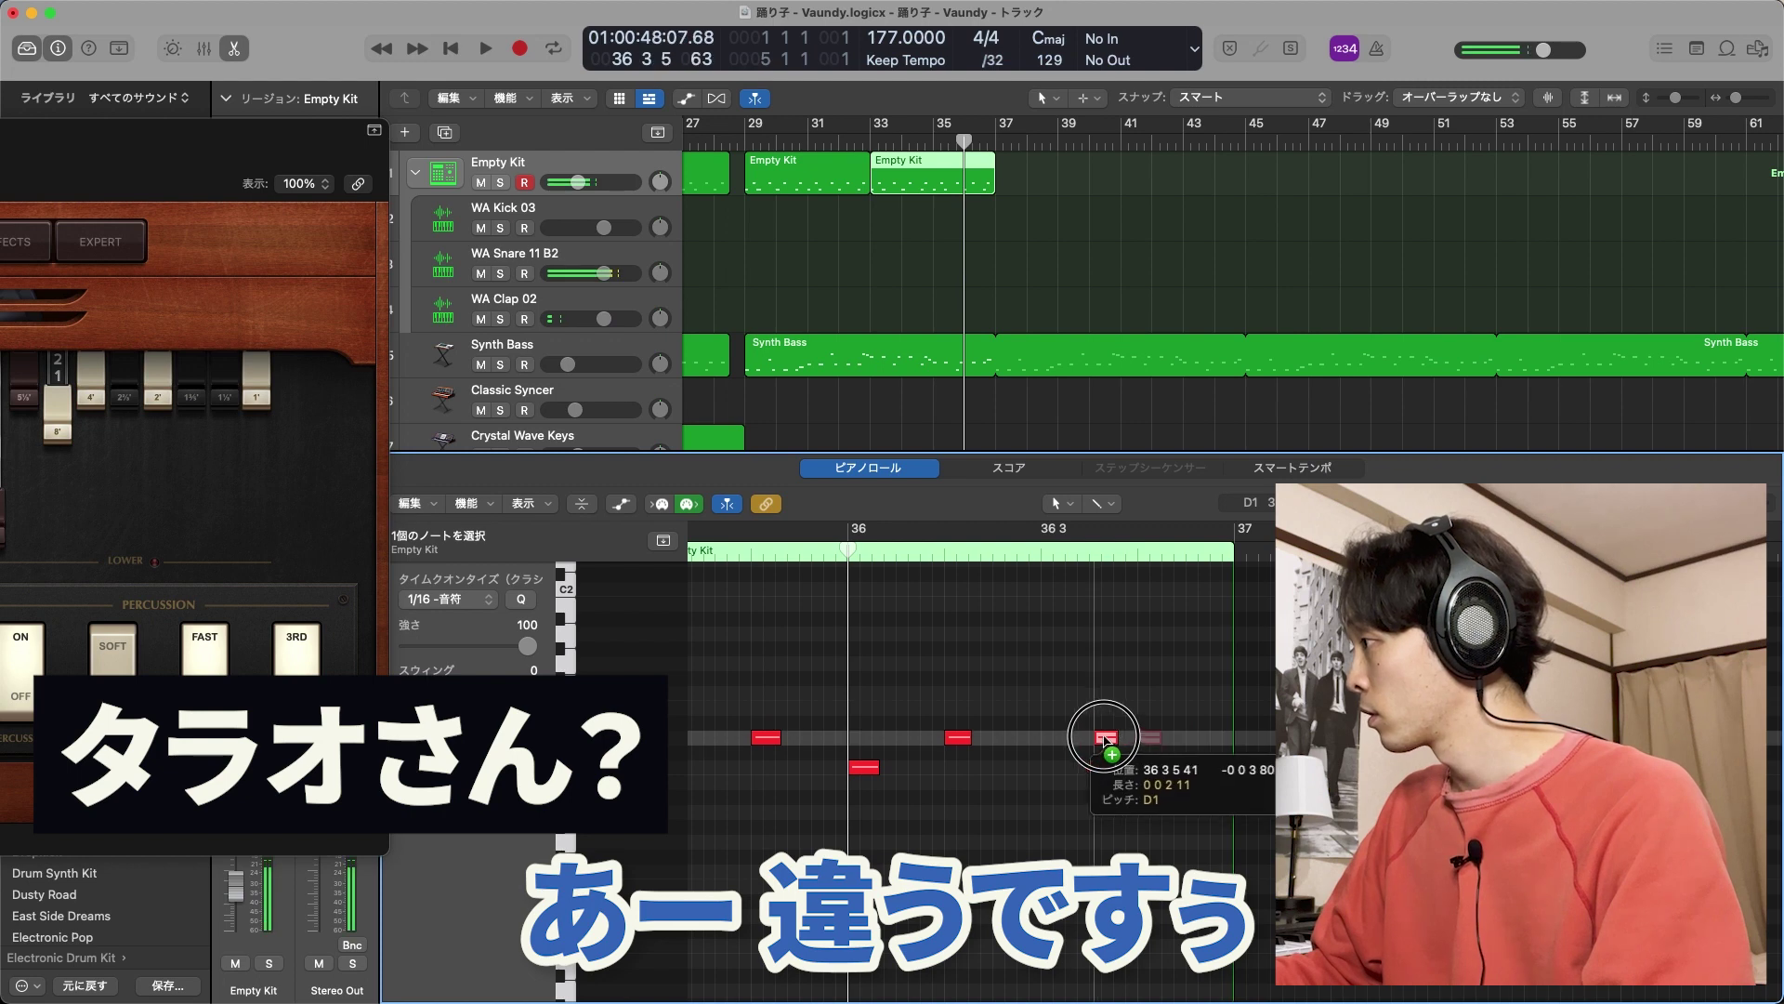
{"action": "left_click", "coordinate": [1101, 723], "text": "super"}
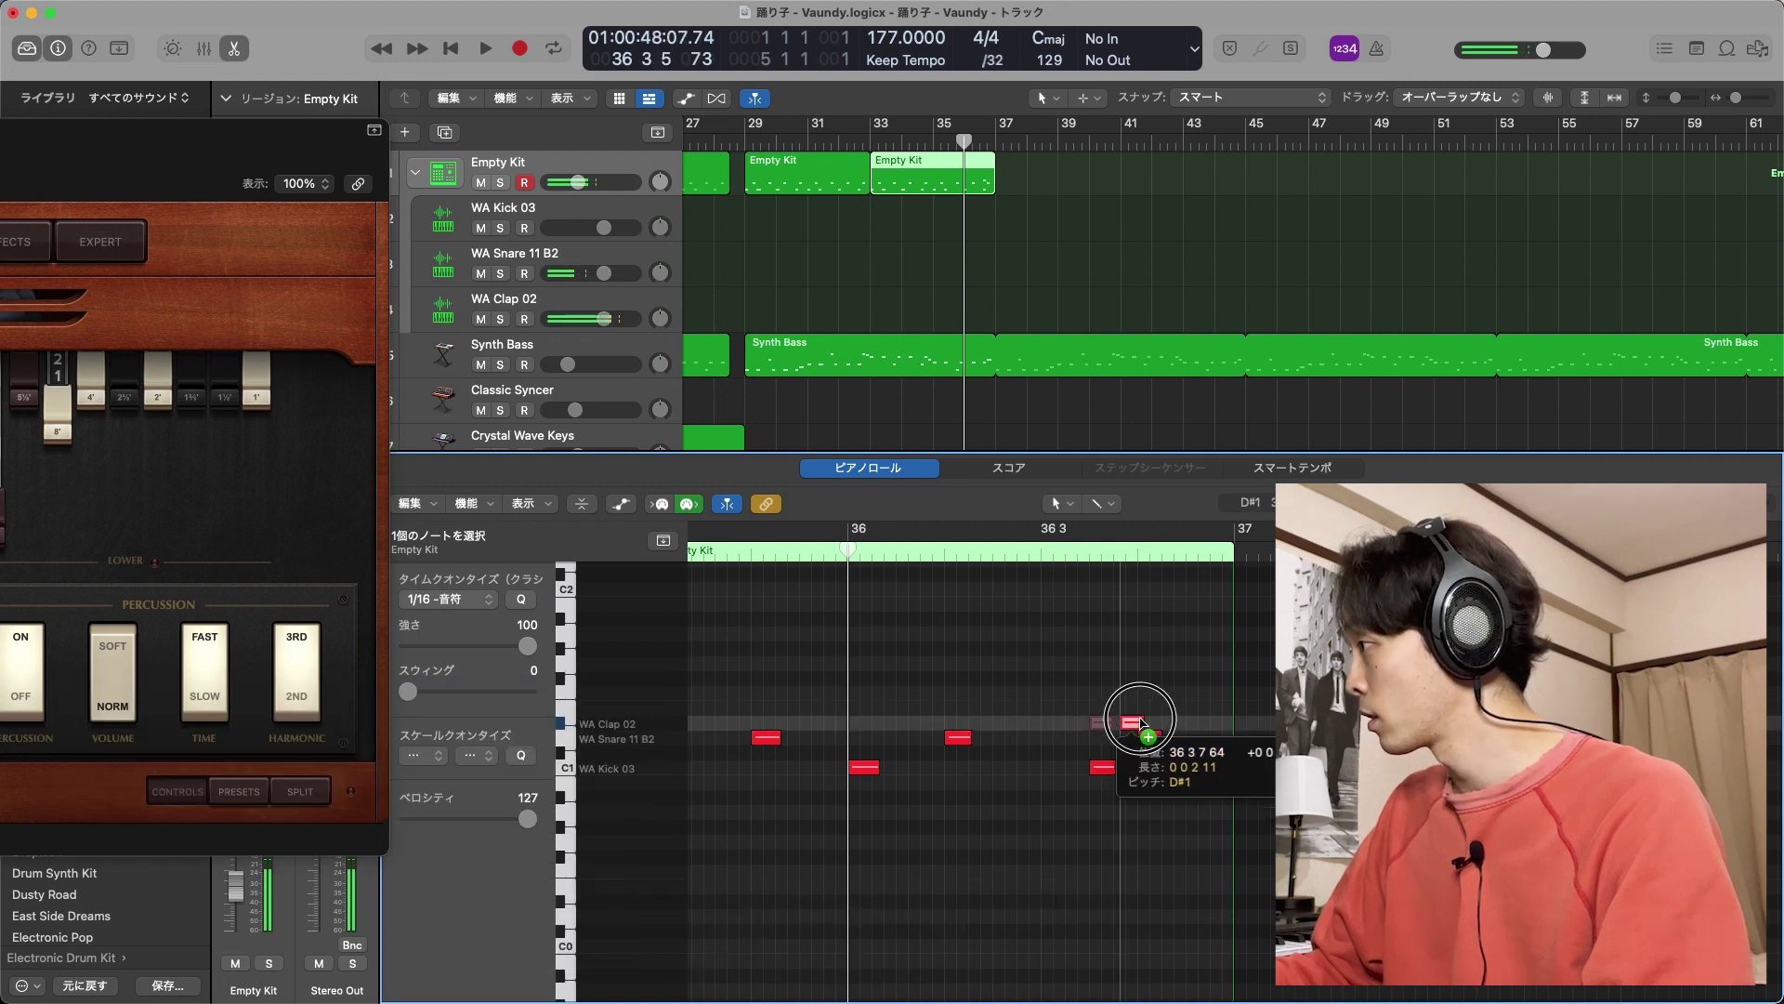
Solo the Empty Kit track, play back the drum fill before bar 37 and turn solo off
{"action": "left_click", "coordinate": [499, 182]}
{"action": "key", "text": "space"}
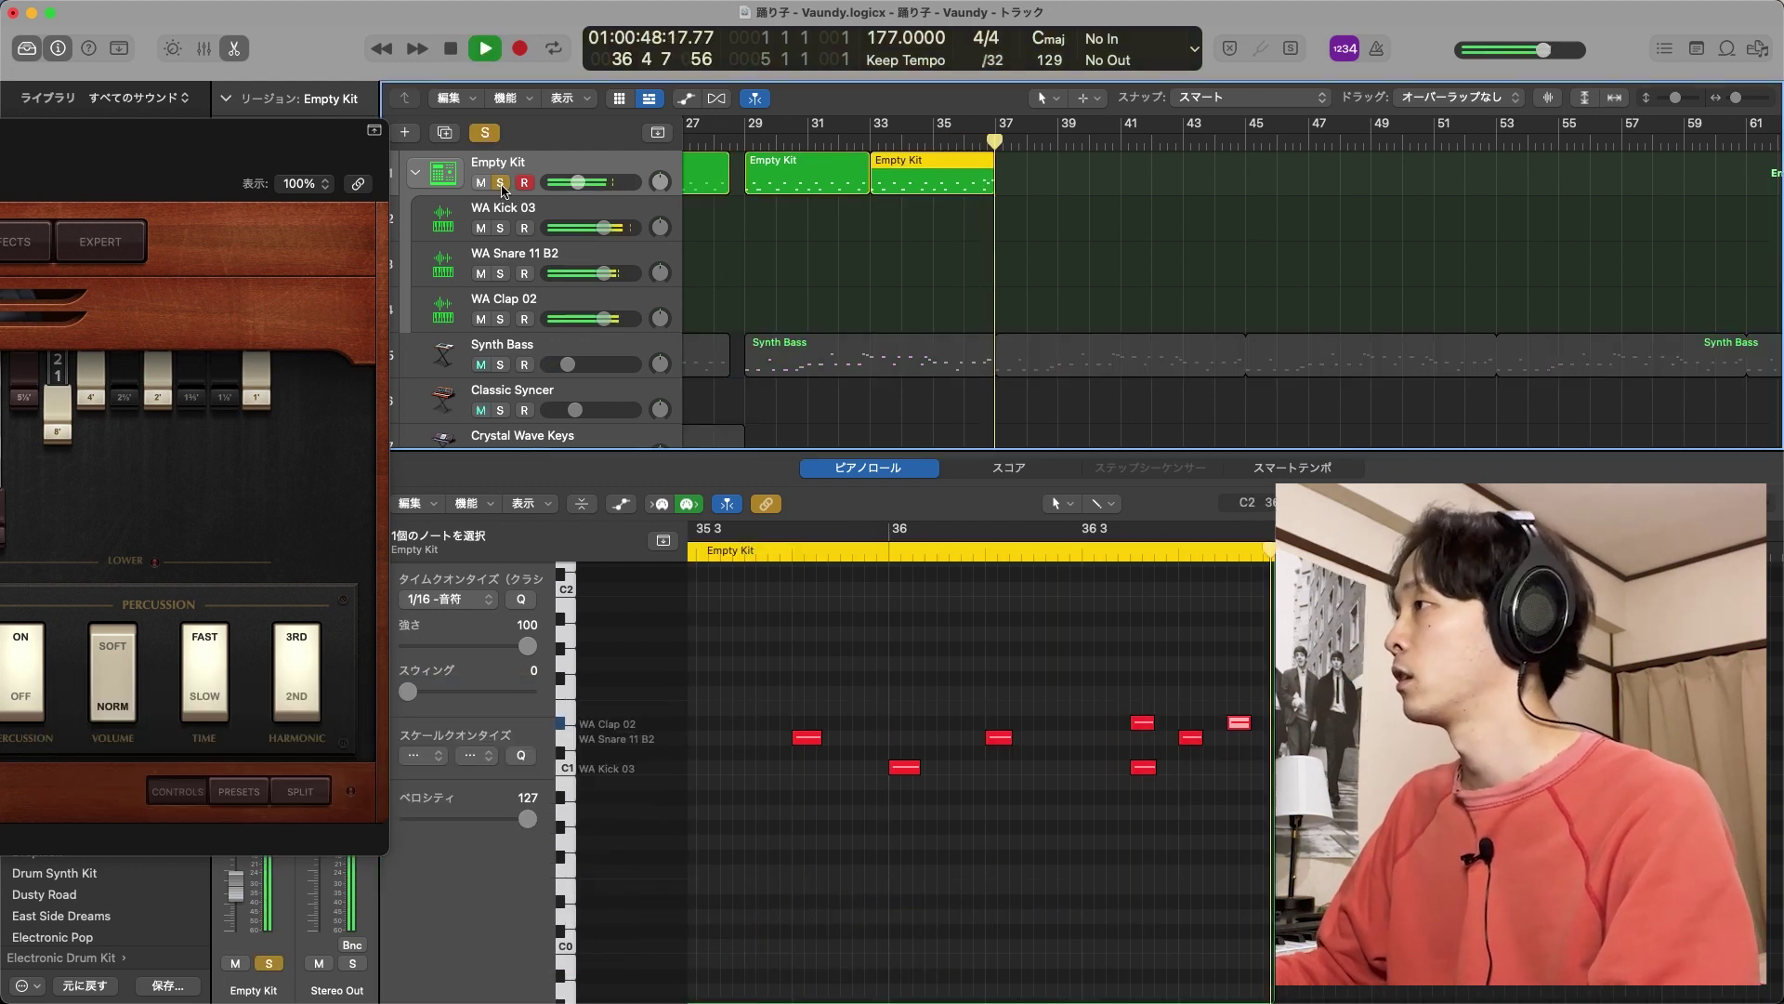
{"action": "left_click", "coordinate": [500, 182]}
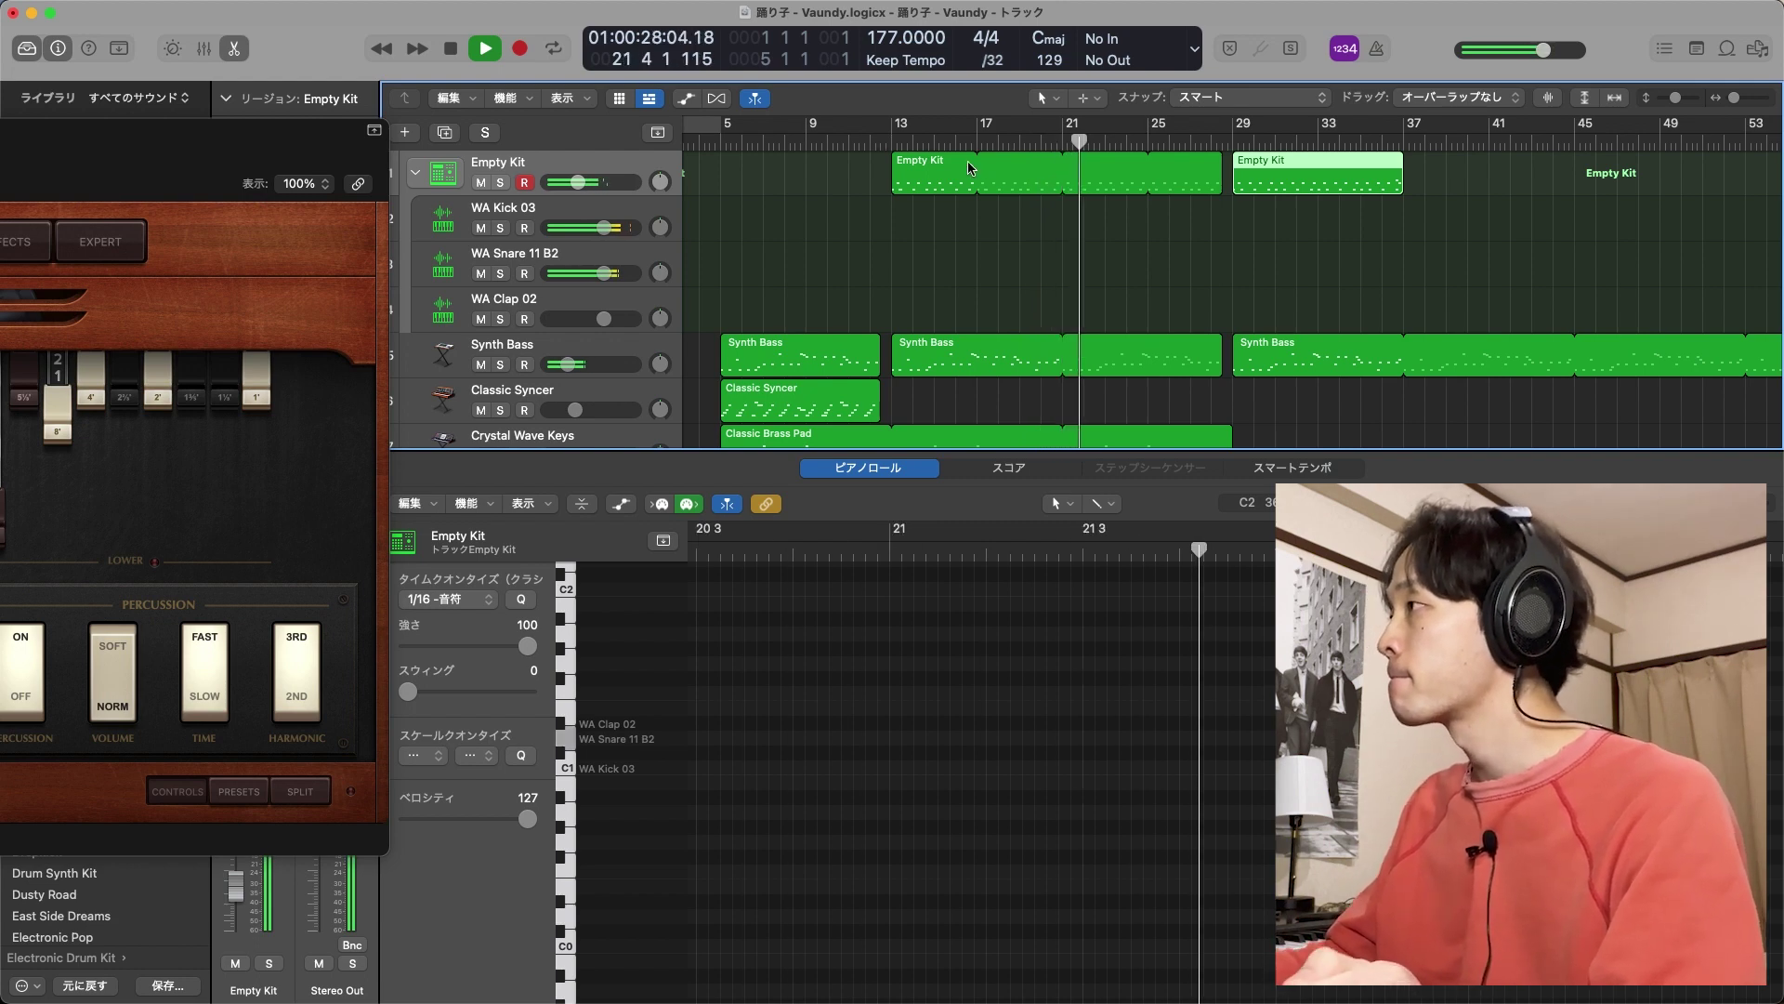
Set the Bebop Organ's upper 4' drawbar to 1 and upper 8' drawbar to 2, and close the Vintage B3 window
{"action": "left_click", "coordinate": [943, 251]}
{"action": "scroll", "coordinate": [943, 251], "scroll_direction": "down", "scroll_amount": 4}
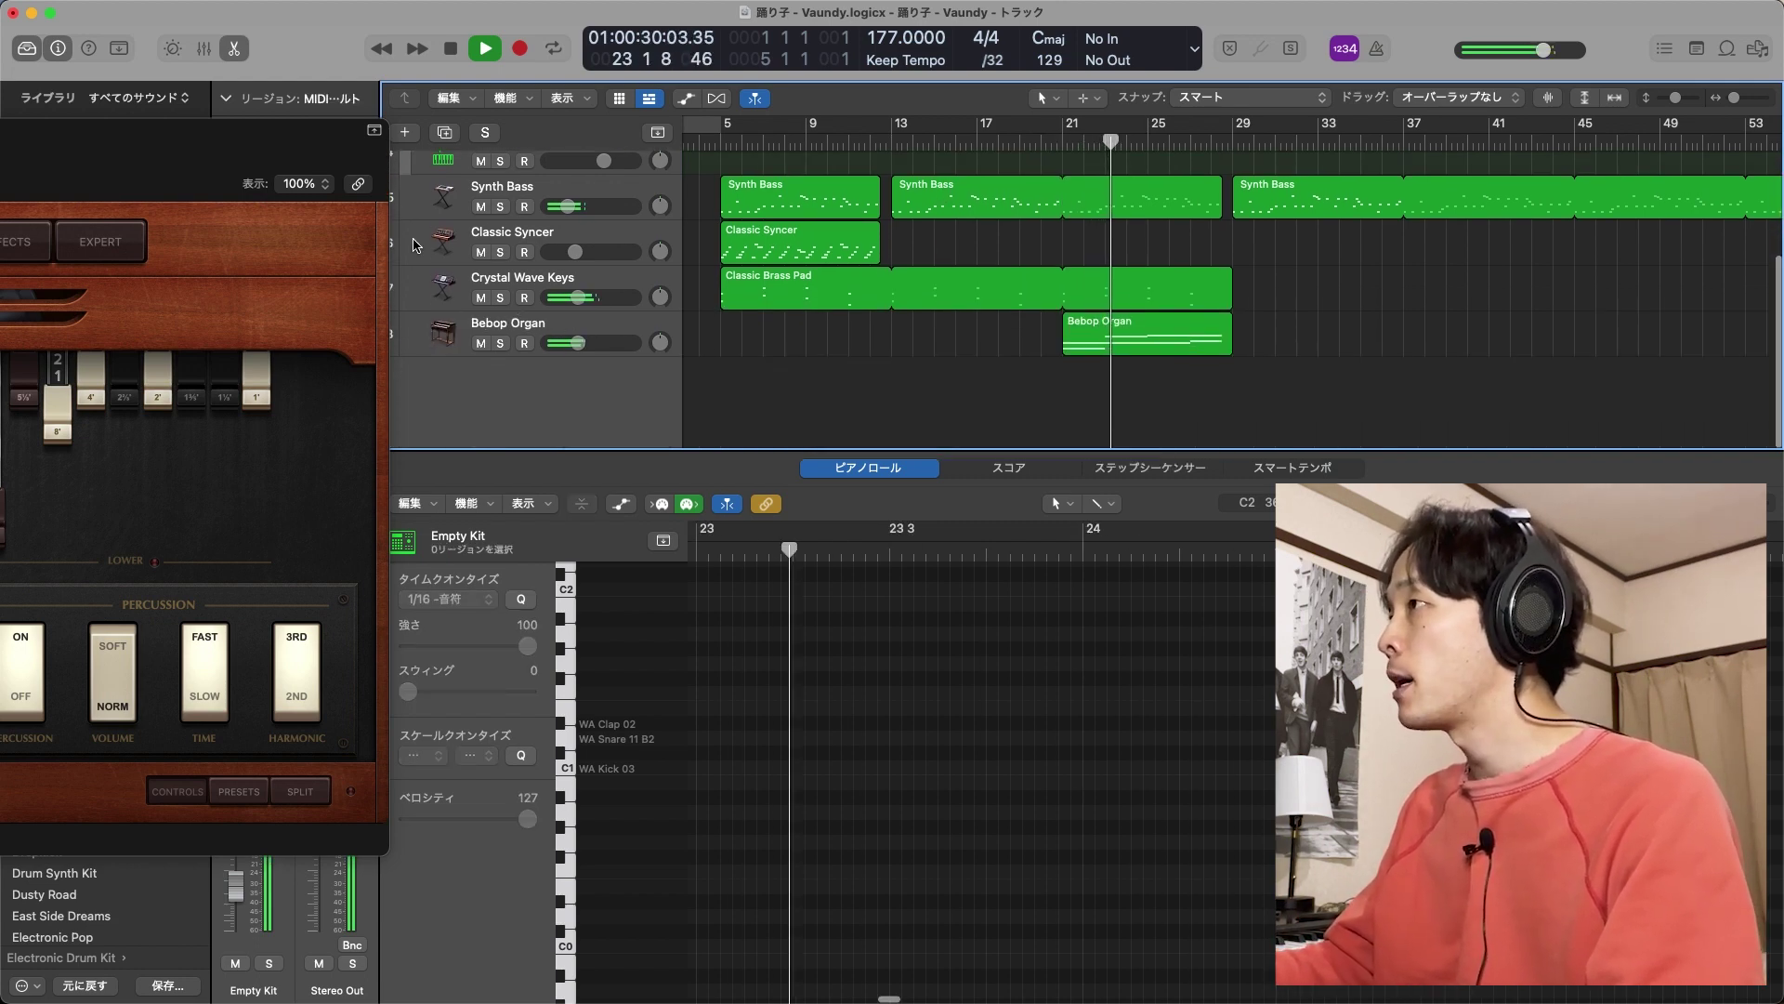
{"action": "left_click_drag", "start_coordinate": [324, 116], "coordinate": [935, 116]}
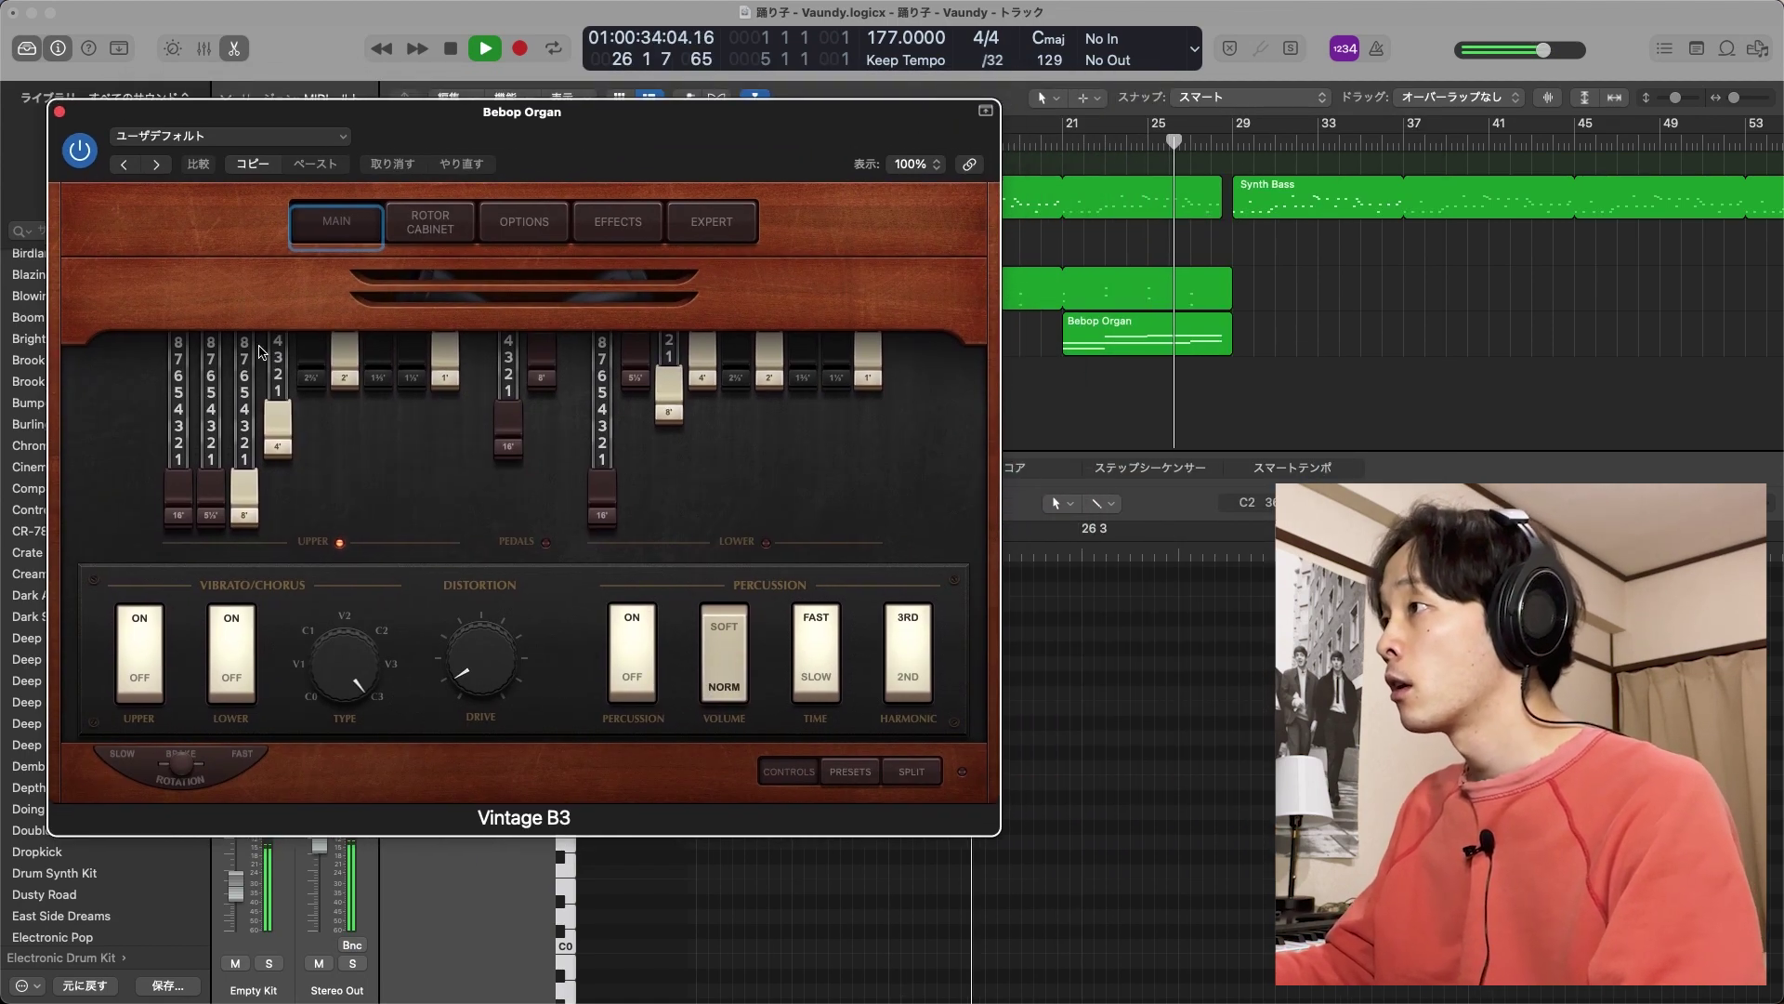
{"action": "left_click_drag", "start_coordinate": [277, 432], "coordinate": [269, 397]}
{"action": "left_click_drag", "start_coordinate": [241, 506], "coordinate": [241, 403]}
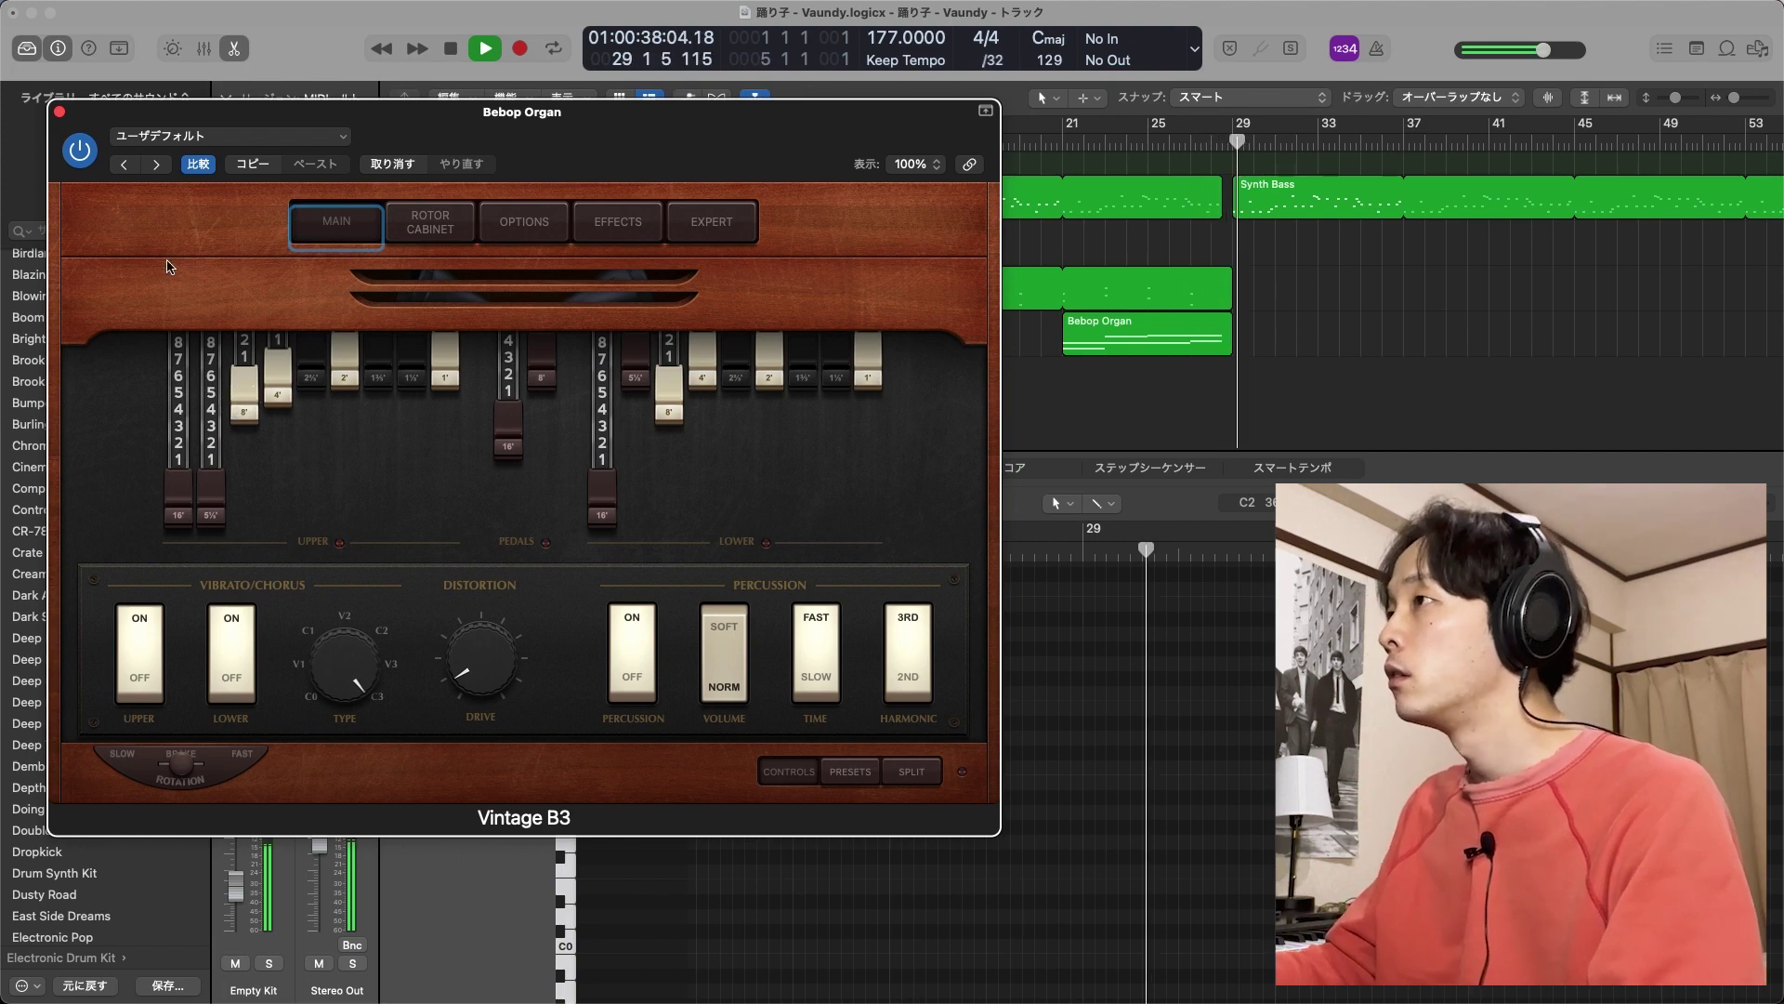
{"action": "left_click", "coordinate": [58, 111]}
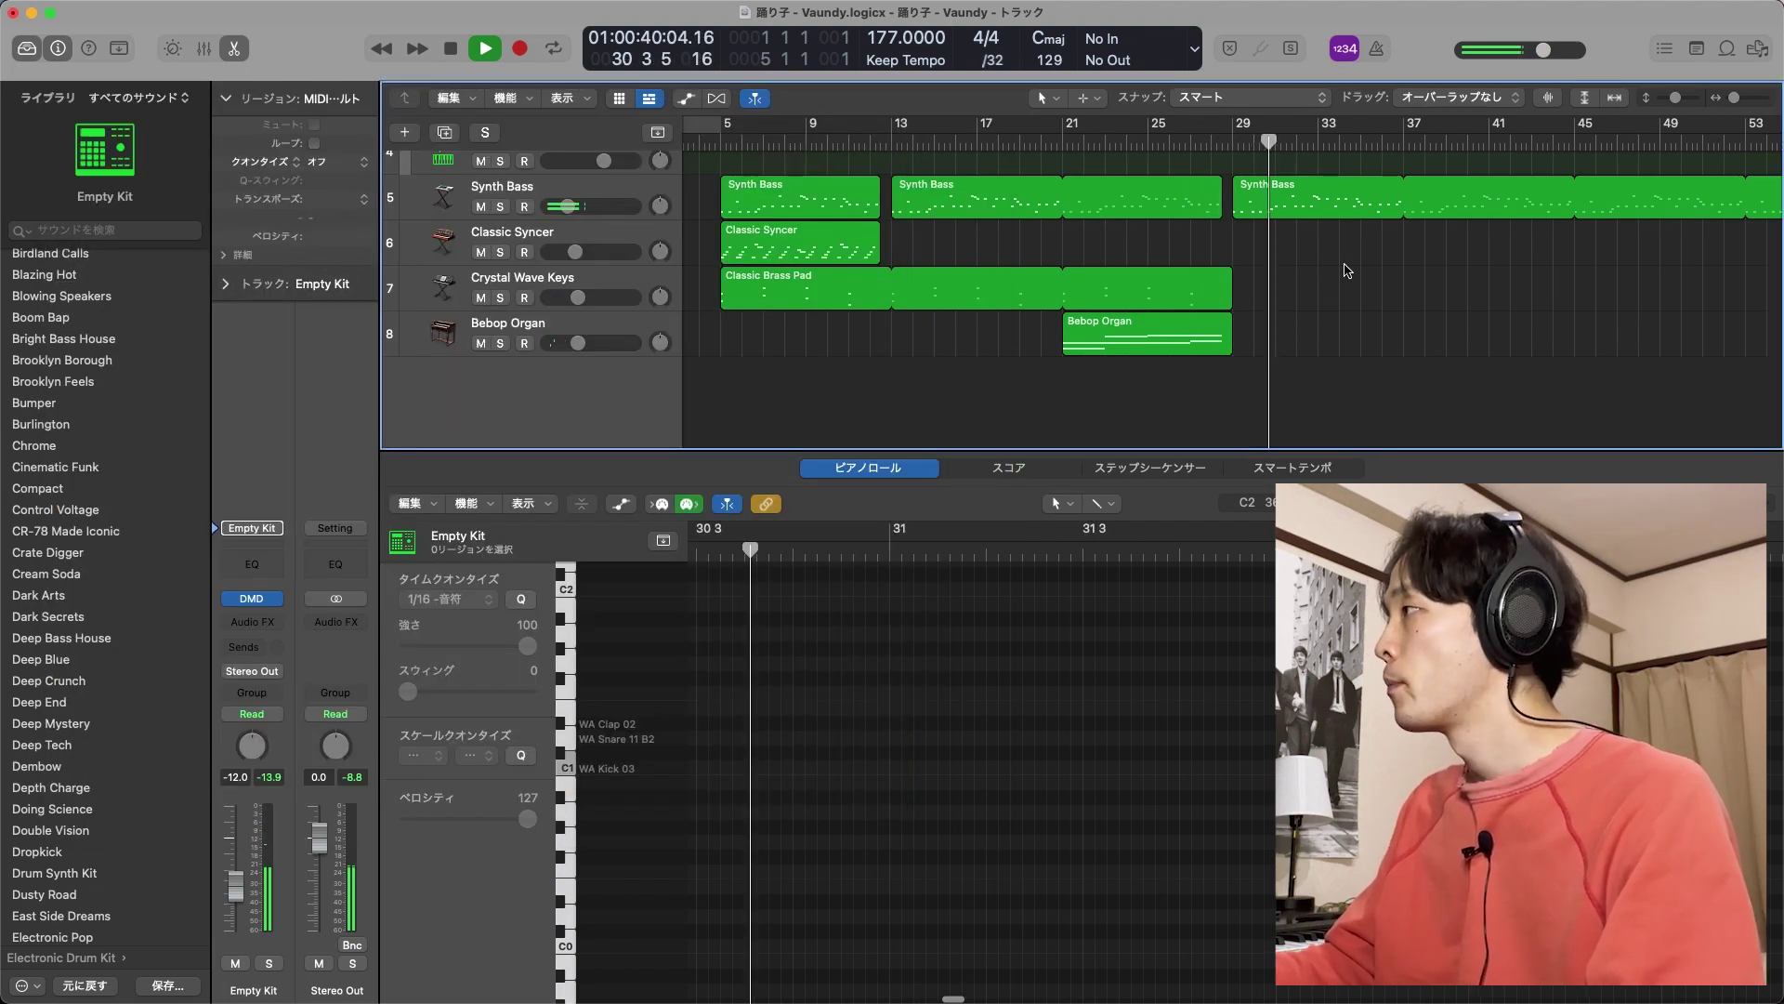
Stop playback, move the playhead to bar 29 and select the Empty Kit region starting there
{"action": "key", "text": "space"}
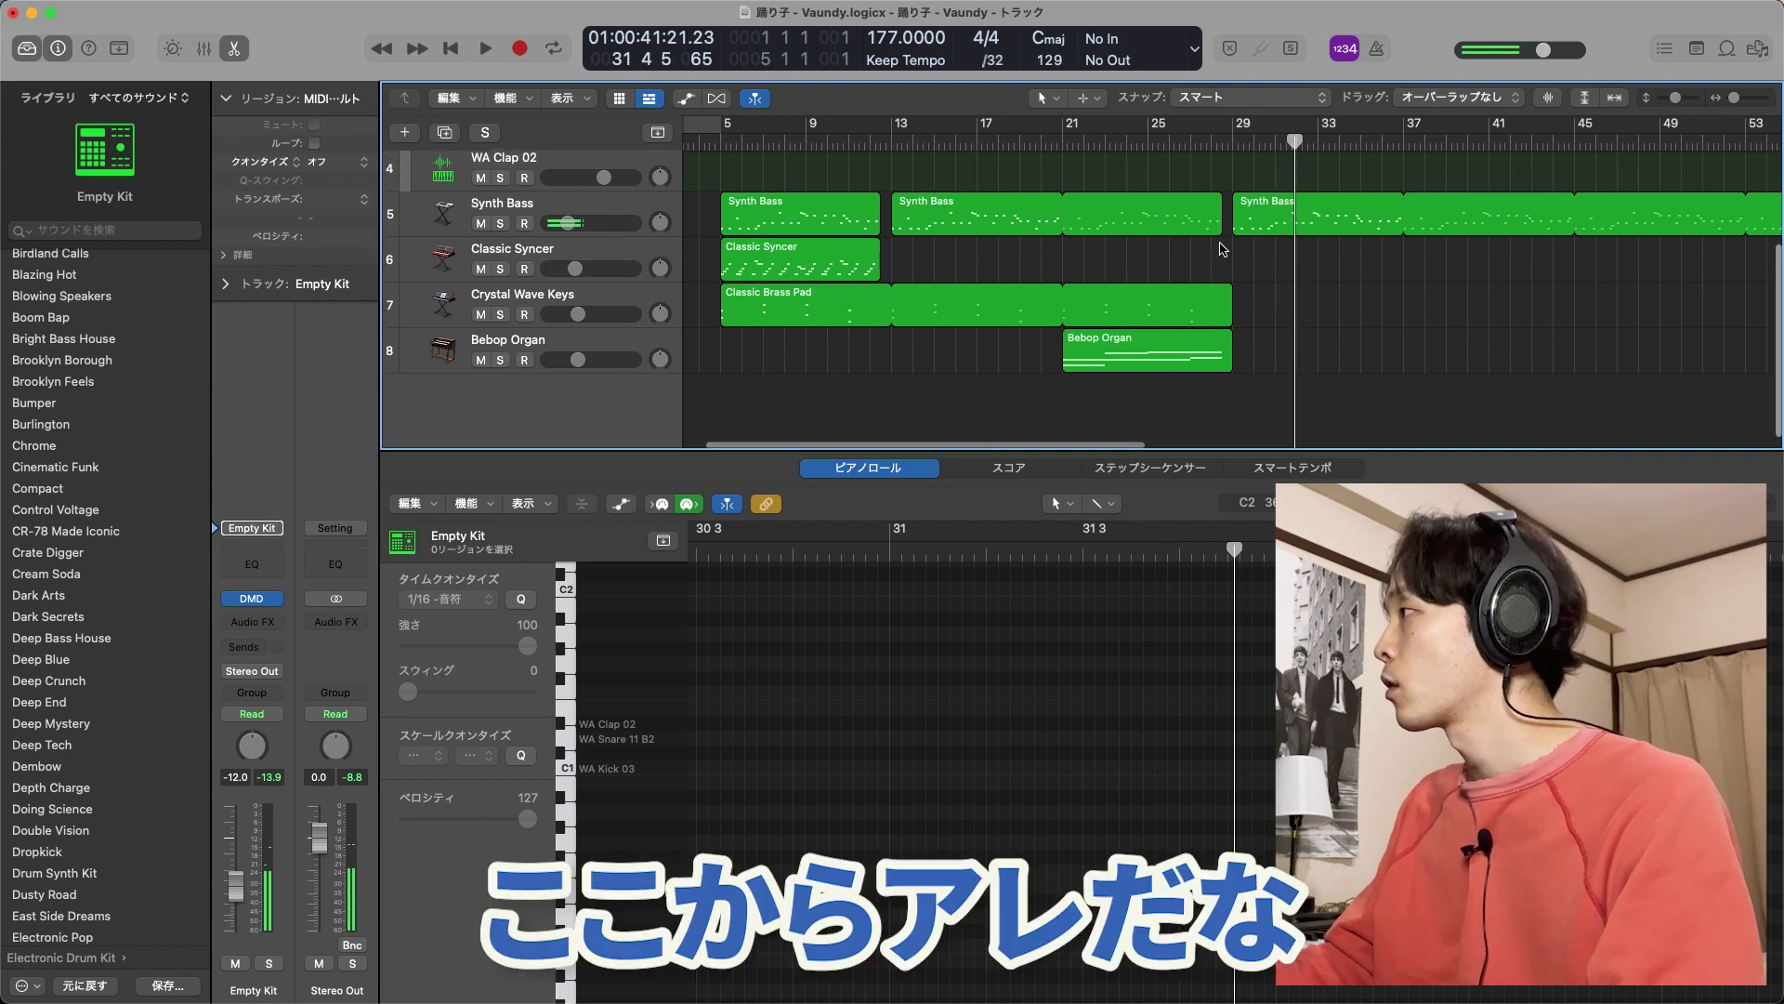
{"action": "scroll", "coordinate": [1223, 249], "scroll_direction": "up", "scroll_amount": 4}
{"action": "left_click", "coordinate": [1233, 141]}
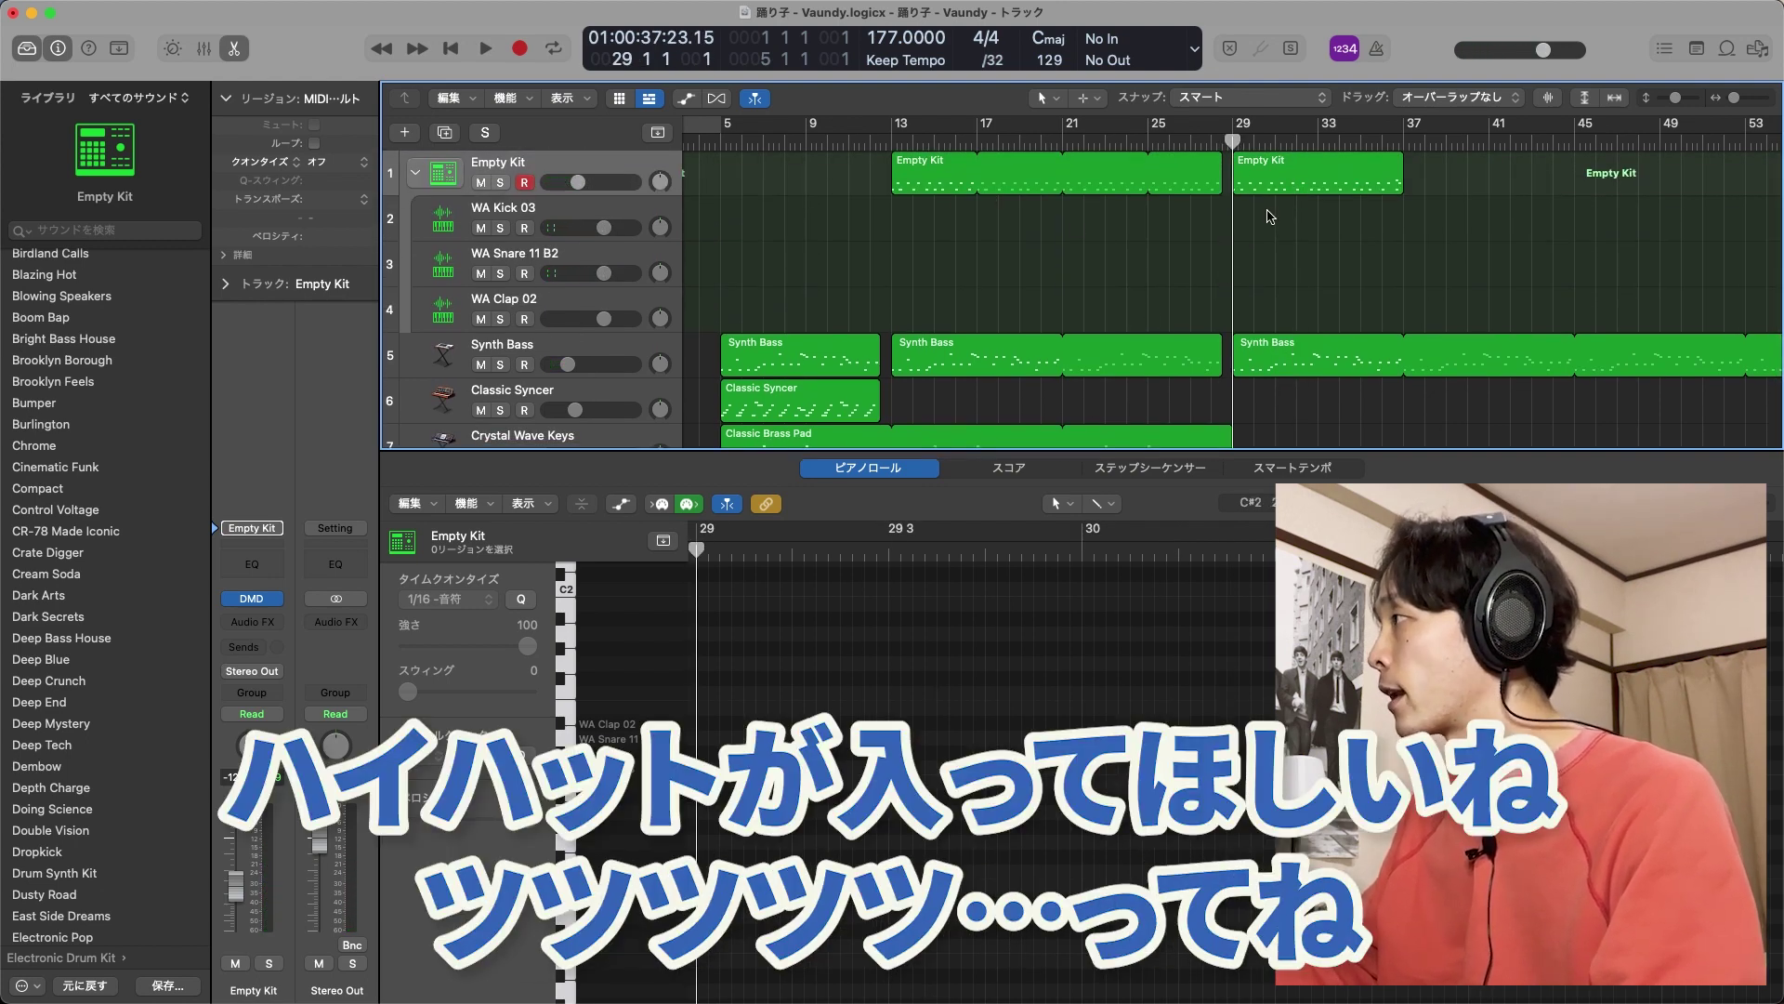
{"action": "left_click", "coordinate": [1276, 180]}
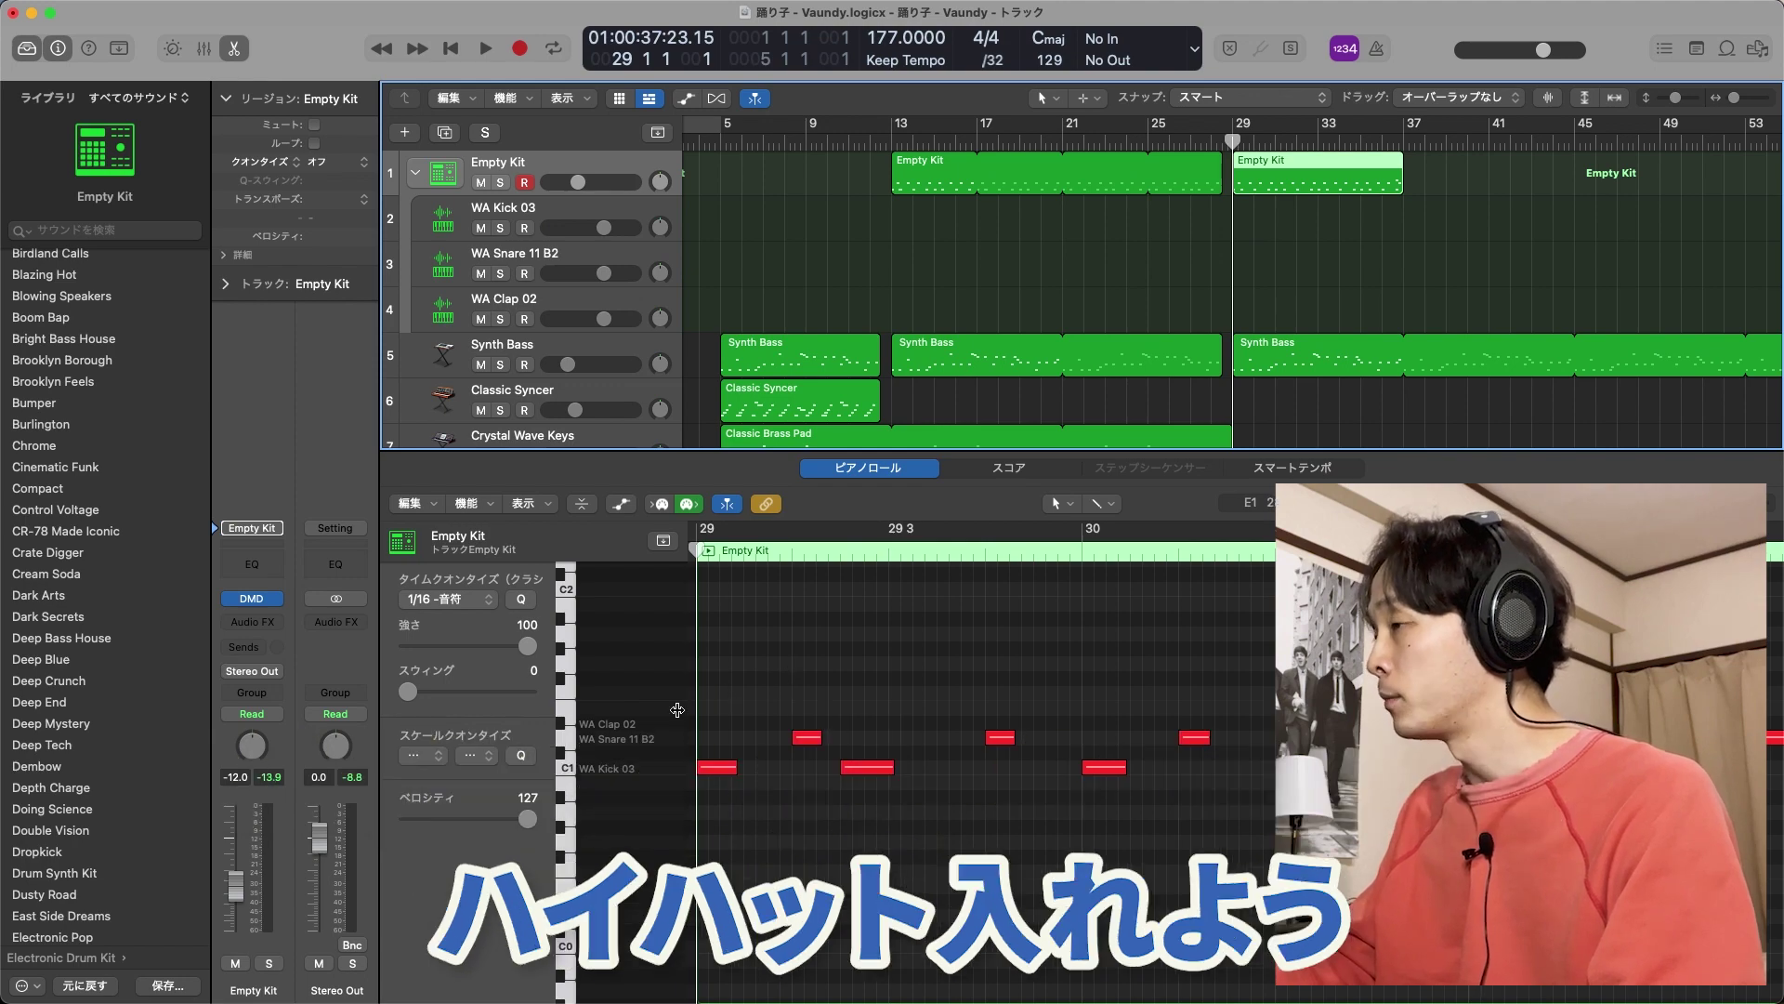
{"action": "key", "text": "ctrl+Up"}
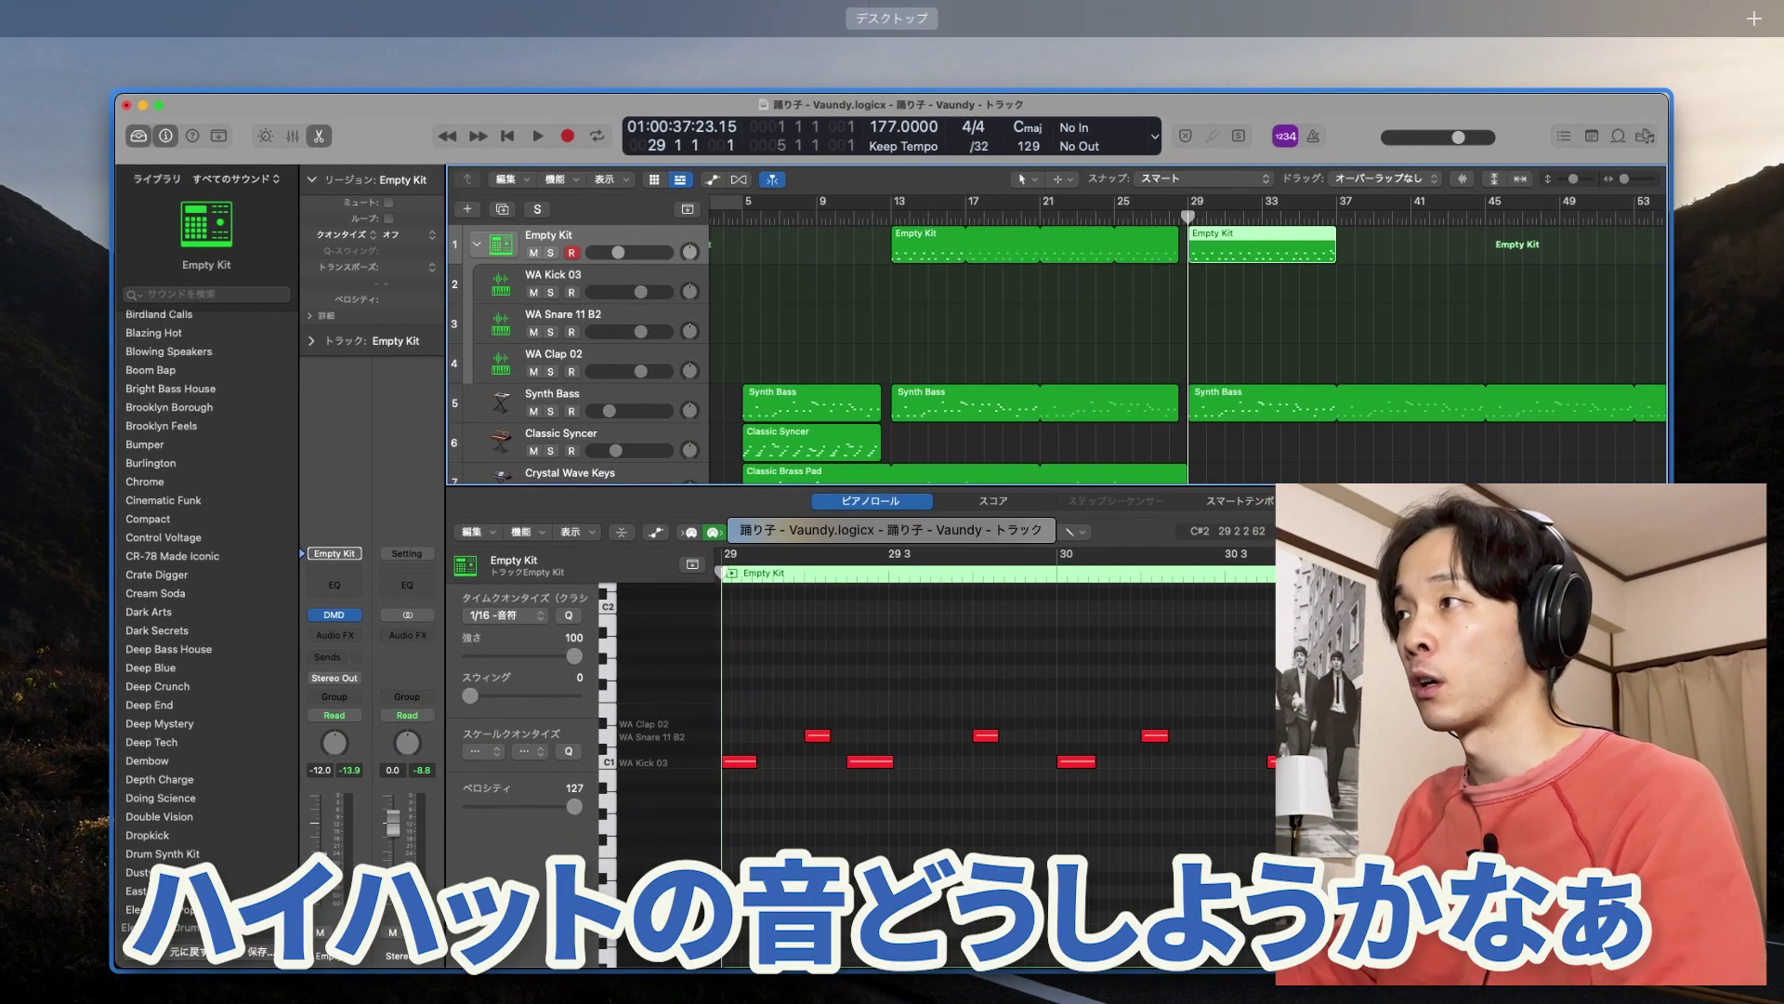
{"action": "left_click", "coordinate": [643, 447]}
{"action": "key", "text": "ctrl+Up"}
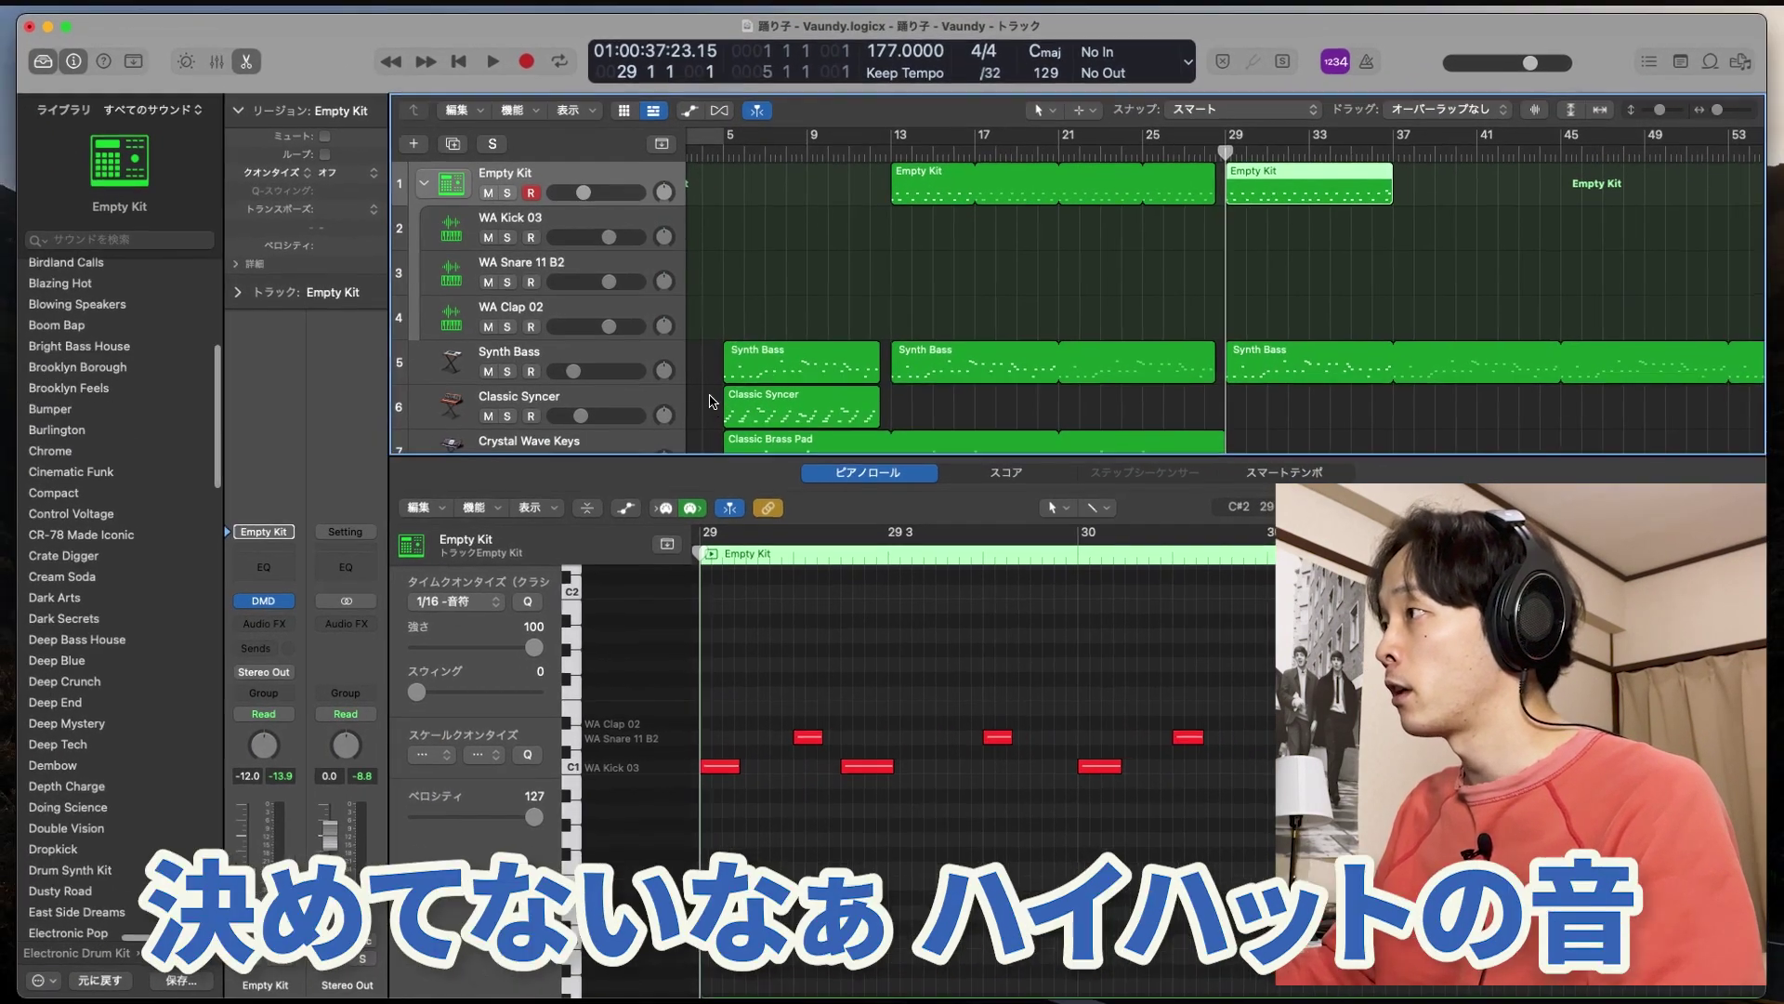
Open the Drum Machine Designer, audition hi-hat patches on the F#1 Closed Hihat pad and load Hi-Hat - Jagged Edges
{"action": "left_click", "coordinate": [538, 325]}
{"action": "left_click", "coordinate": [257, 599]}
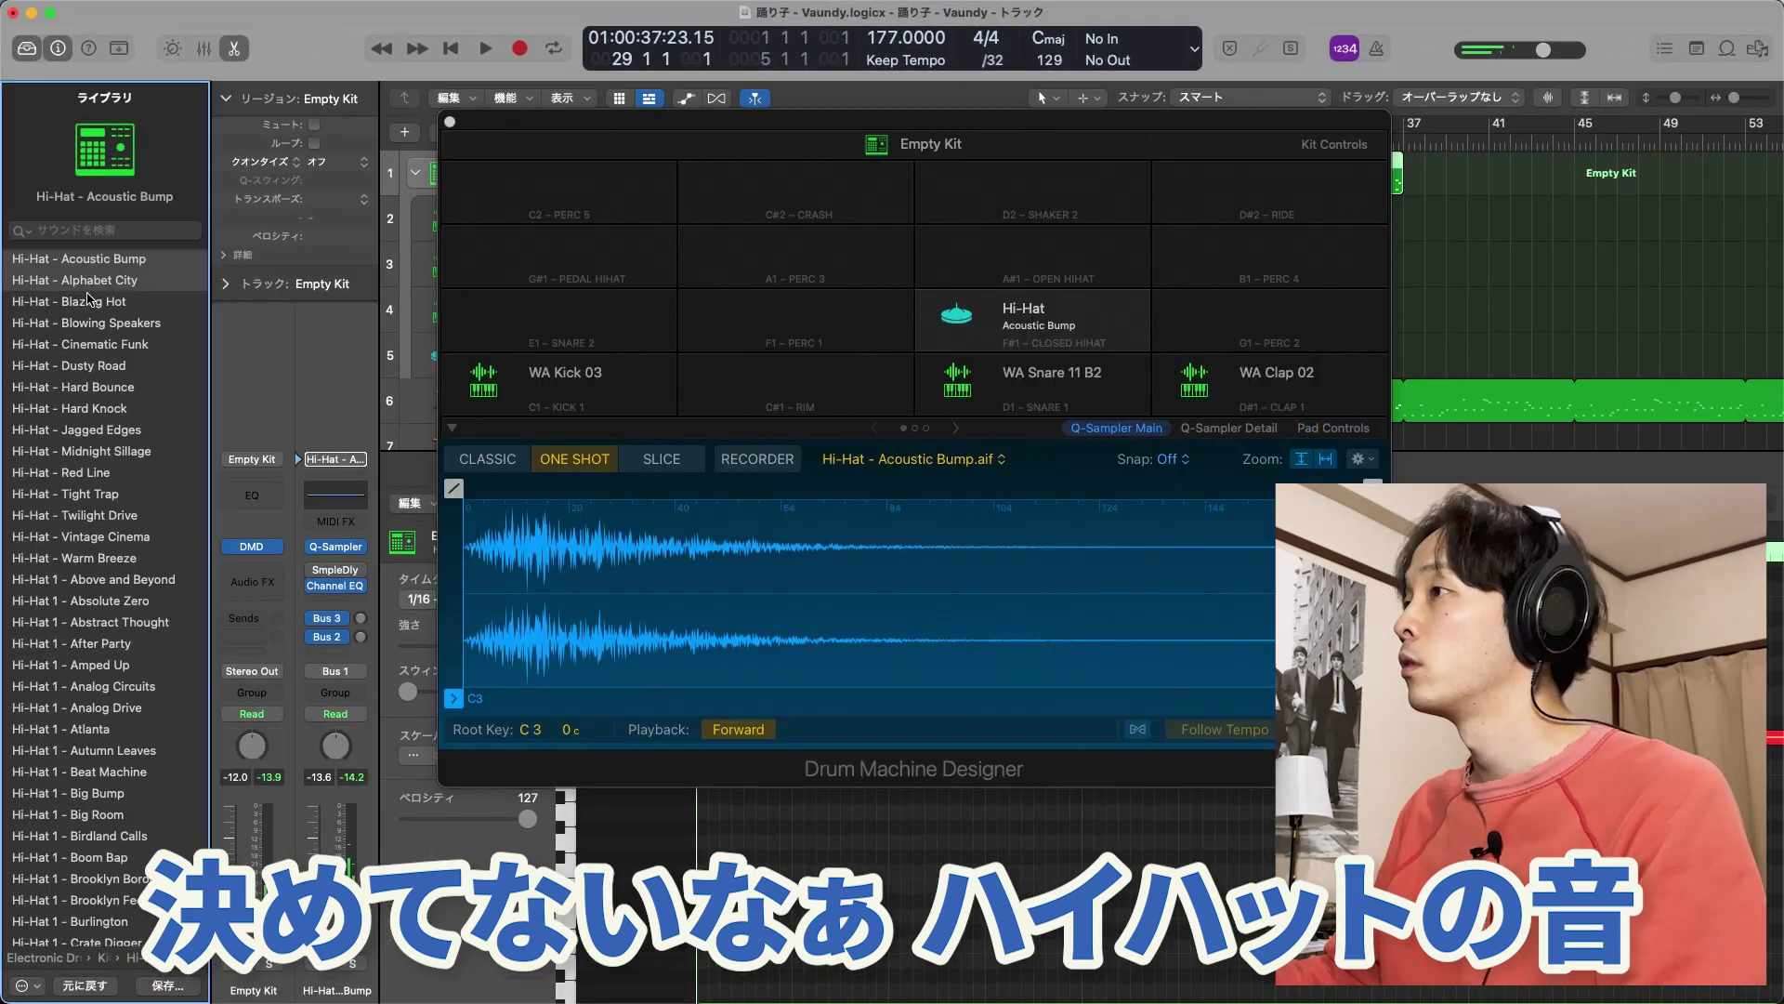
{"action": "left_click", "coordinate": [82, 302]}
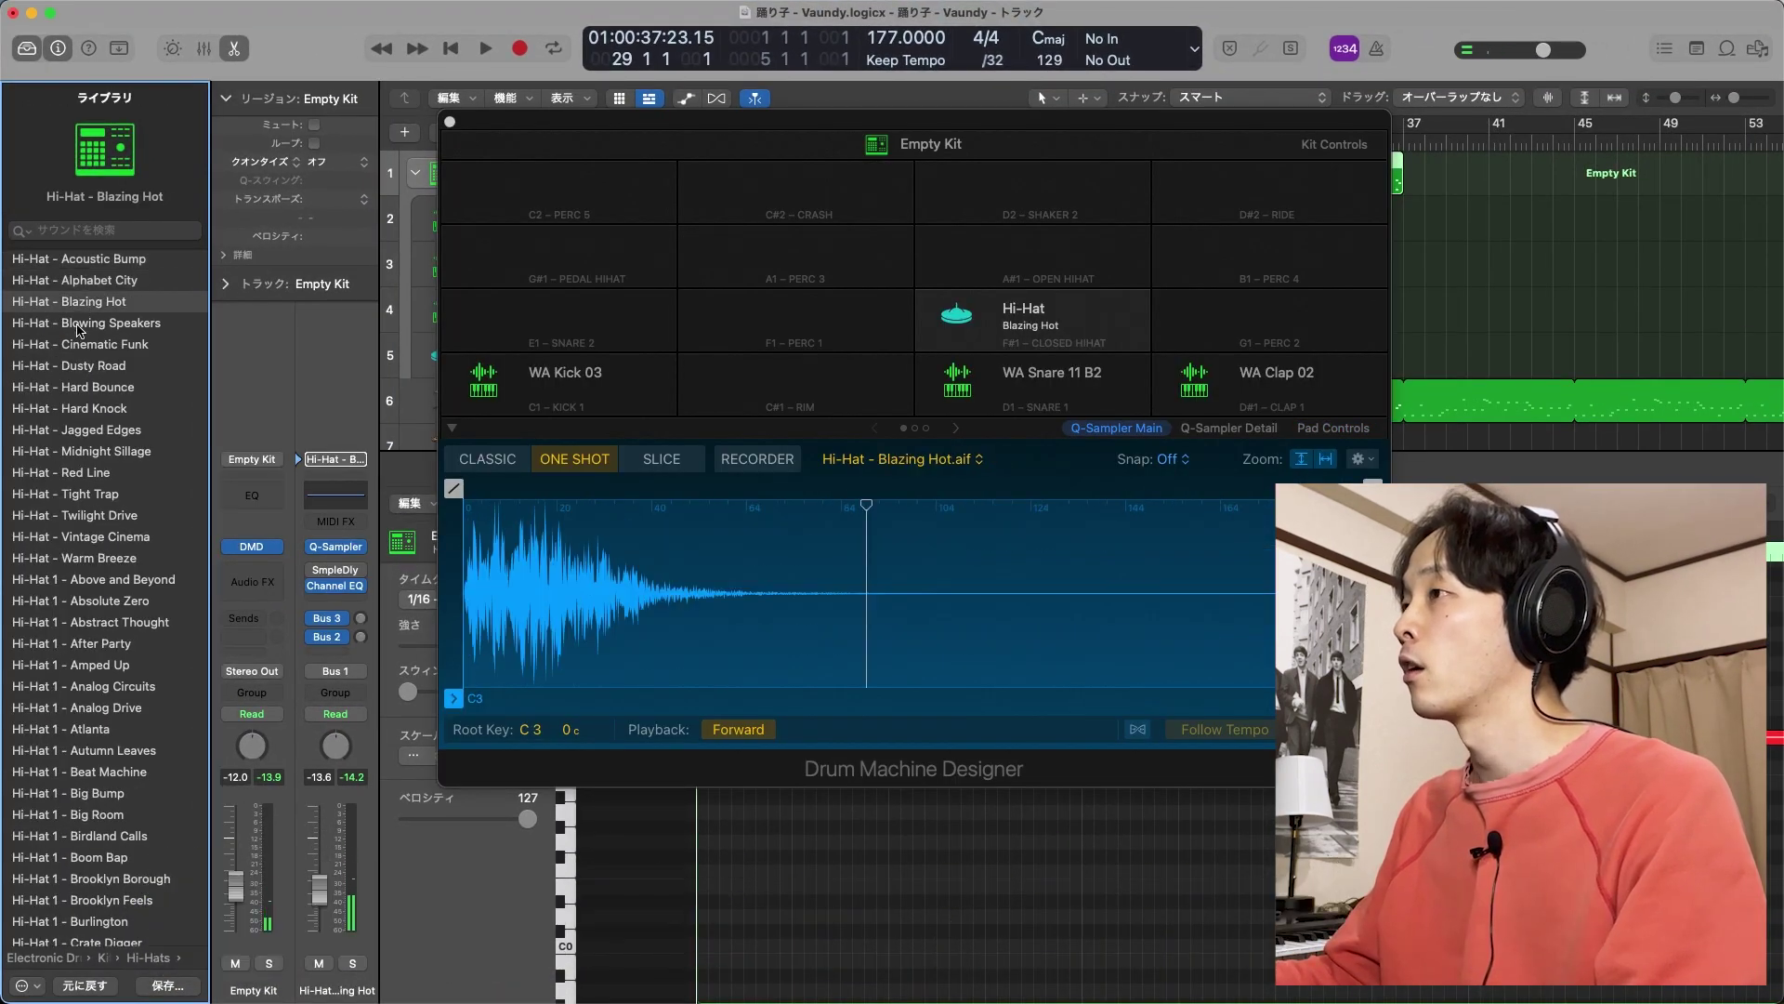
{"action": "left_click", "coordinate": [79, 325]}
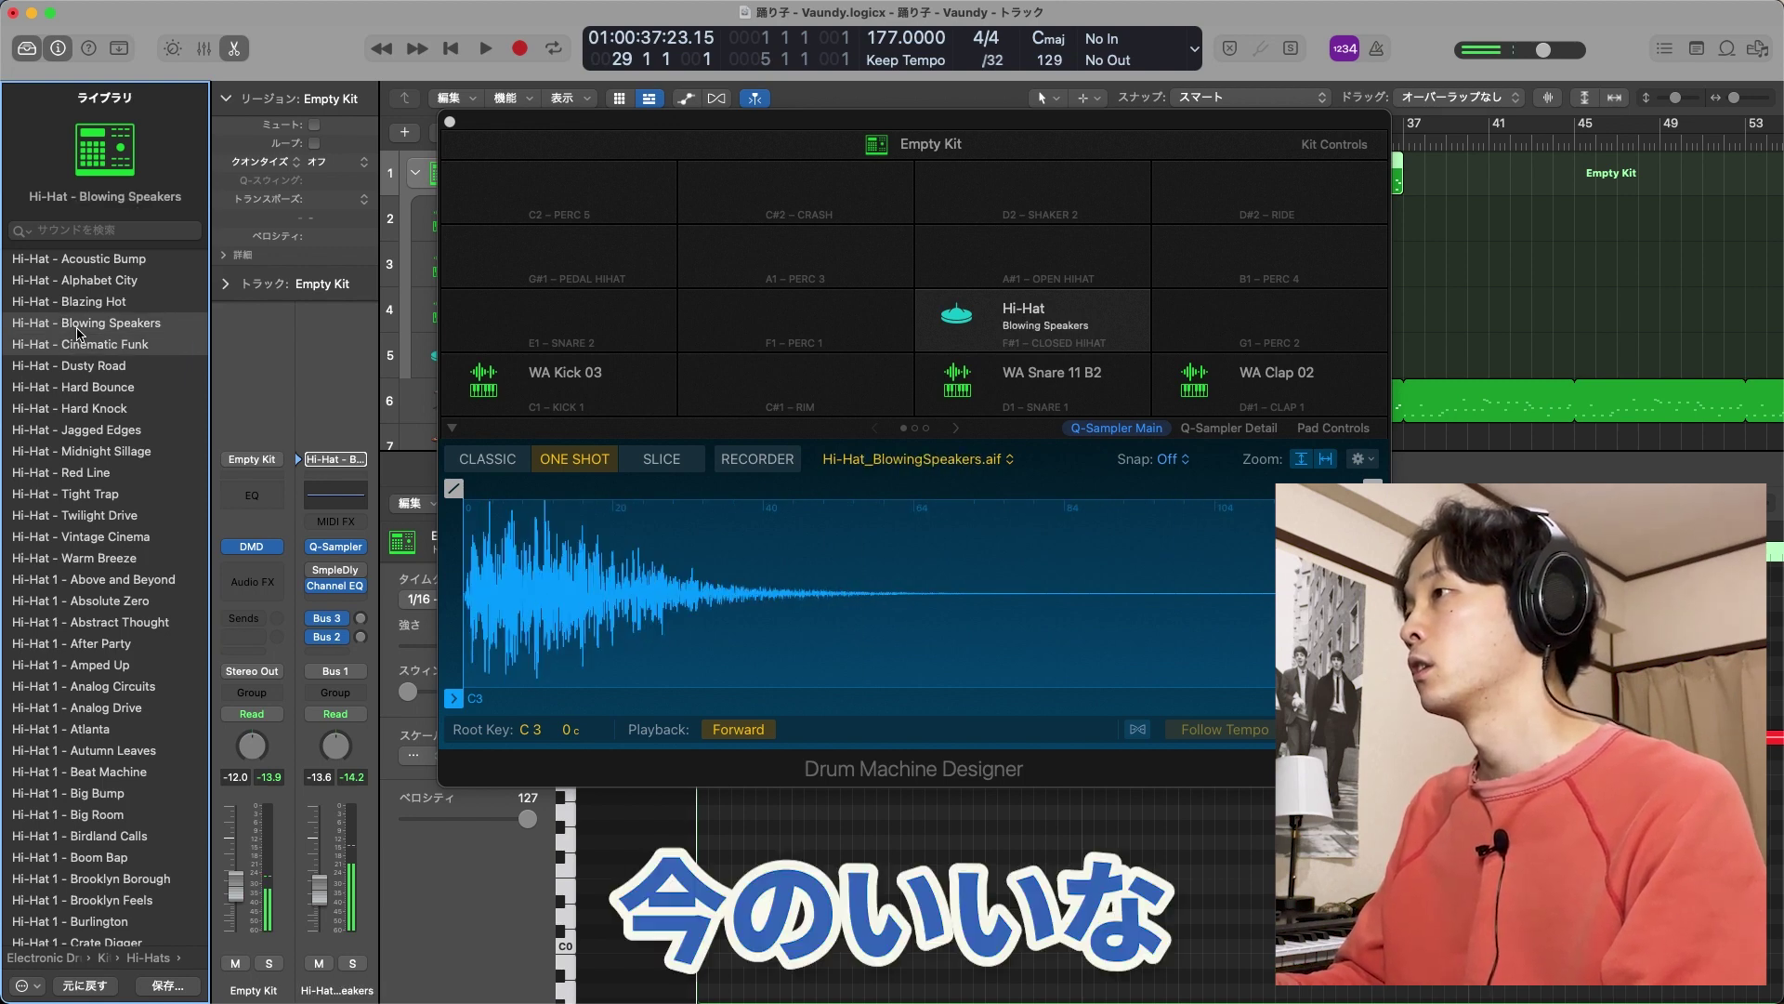
{"action": "key", "text": "Down"}
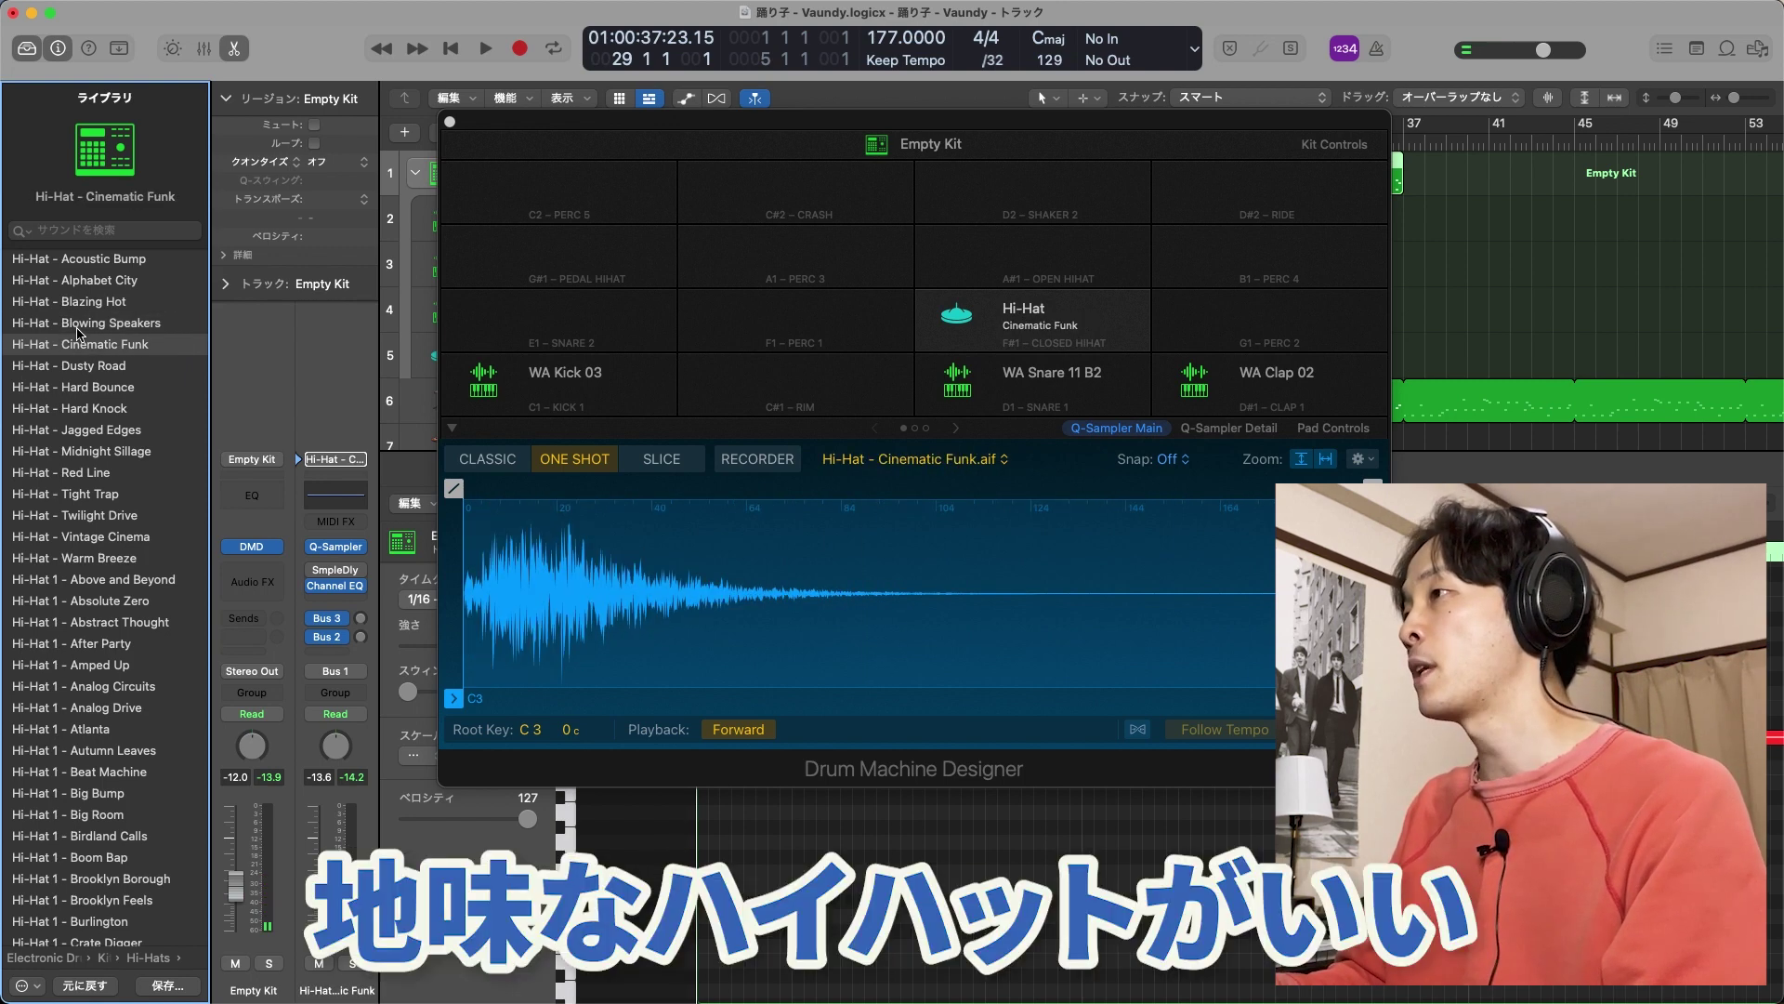
{"action": "key", "text": "Down"}
{"action": "key", "text": "Down"}
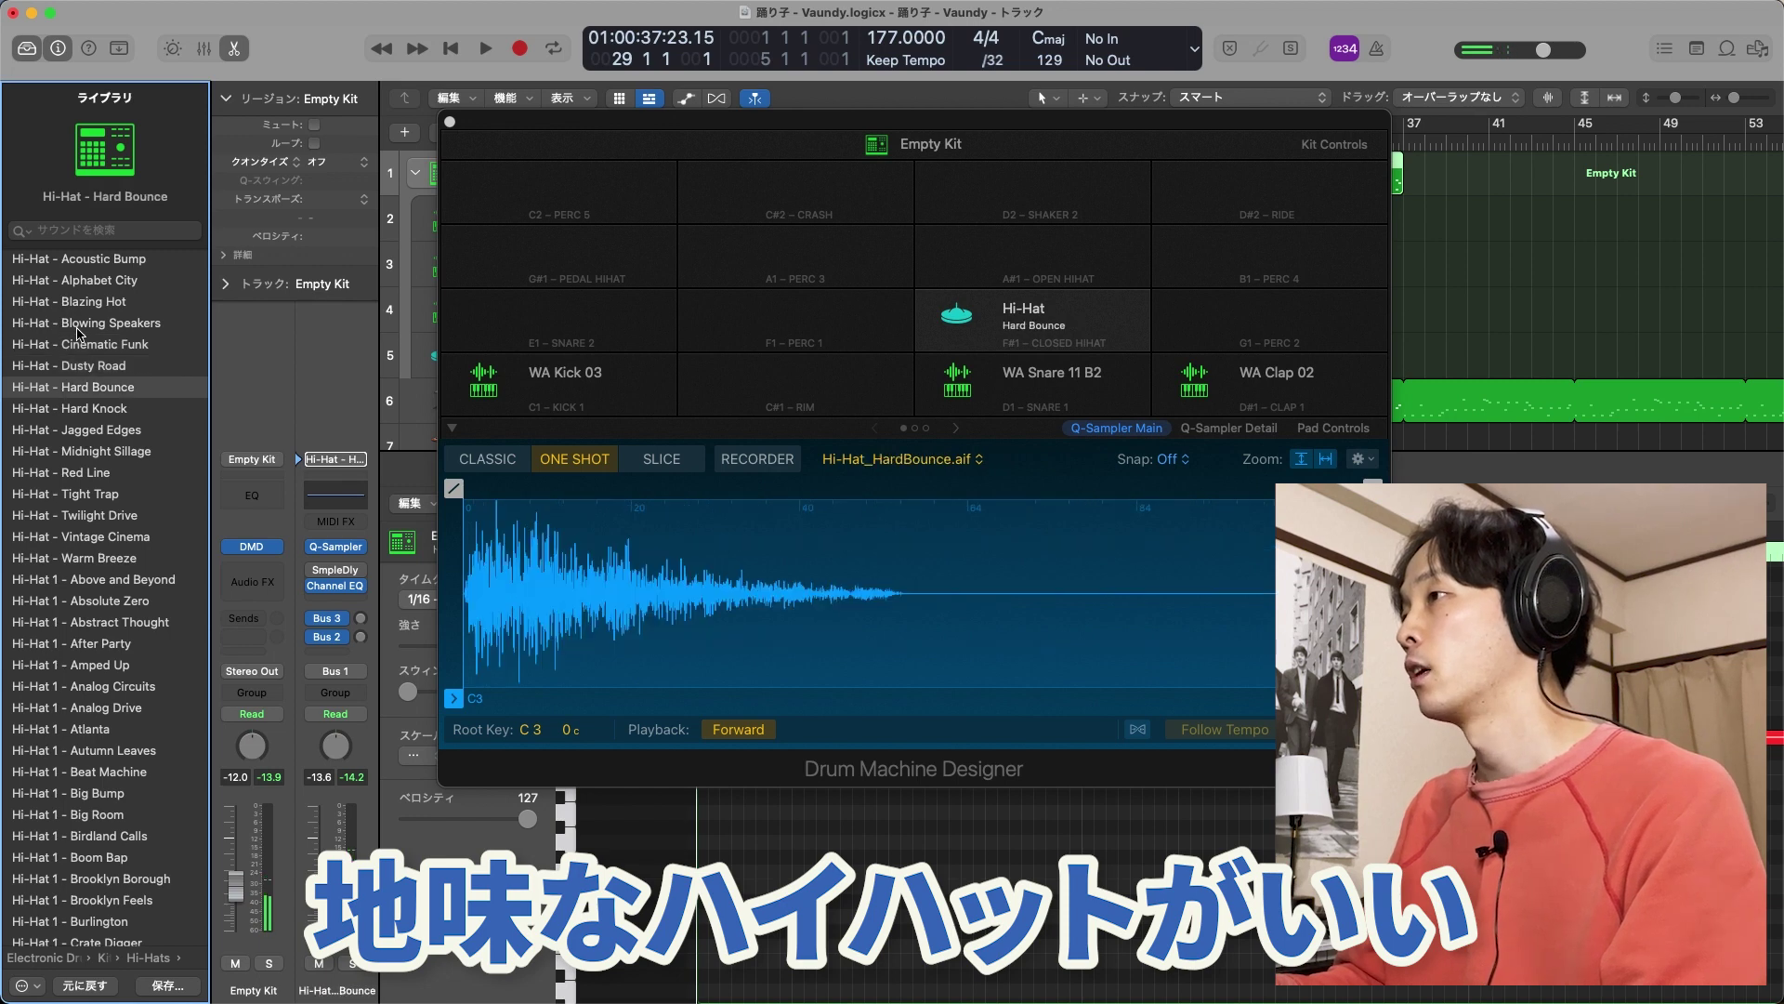
{"action": "key", "text": "Down"}
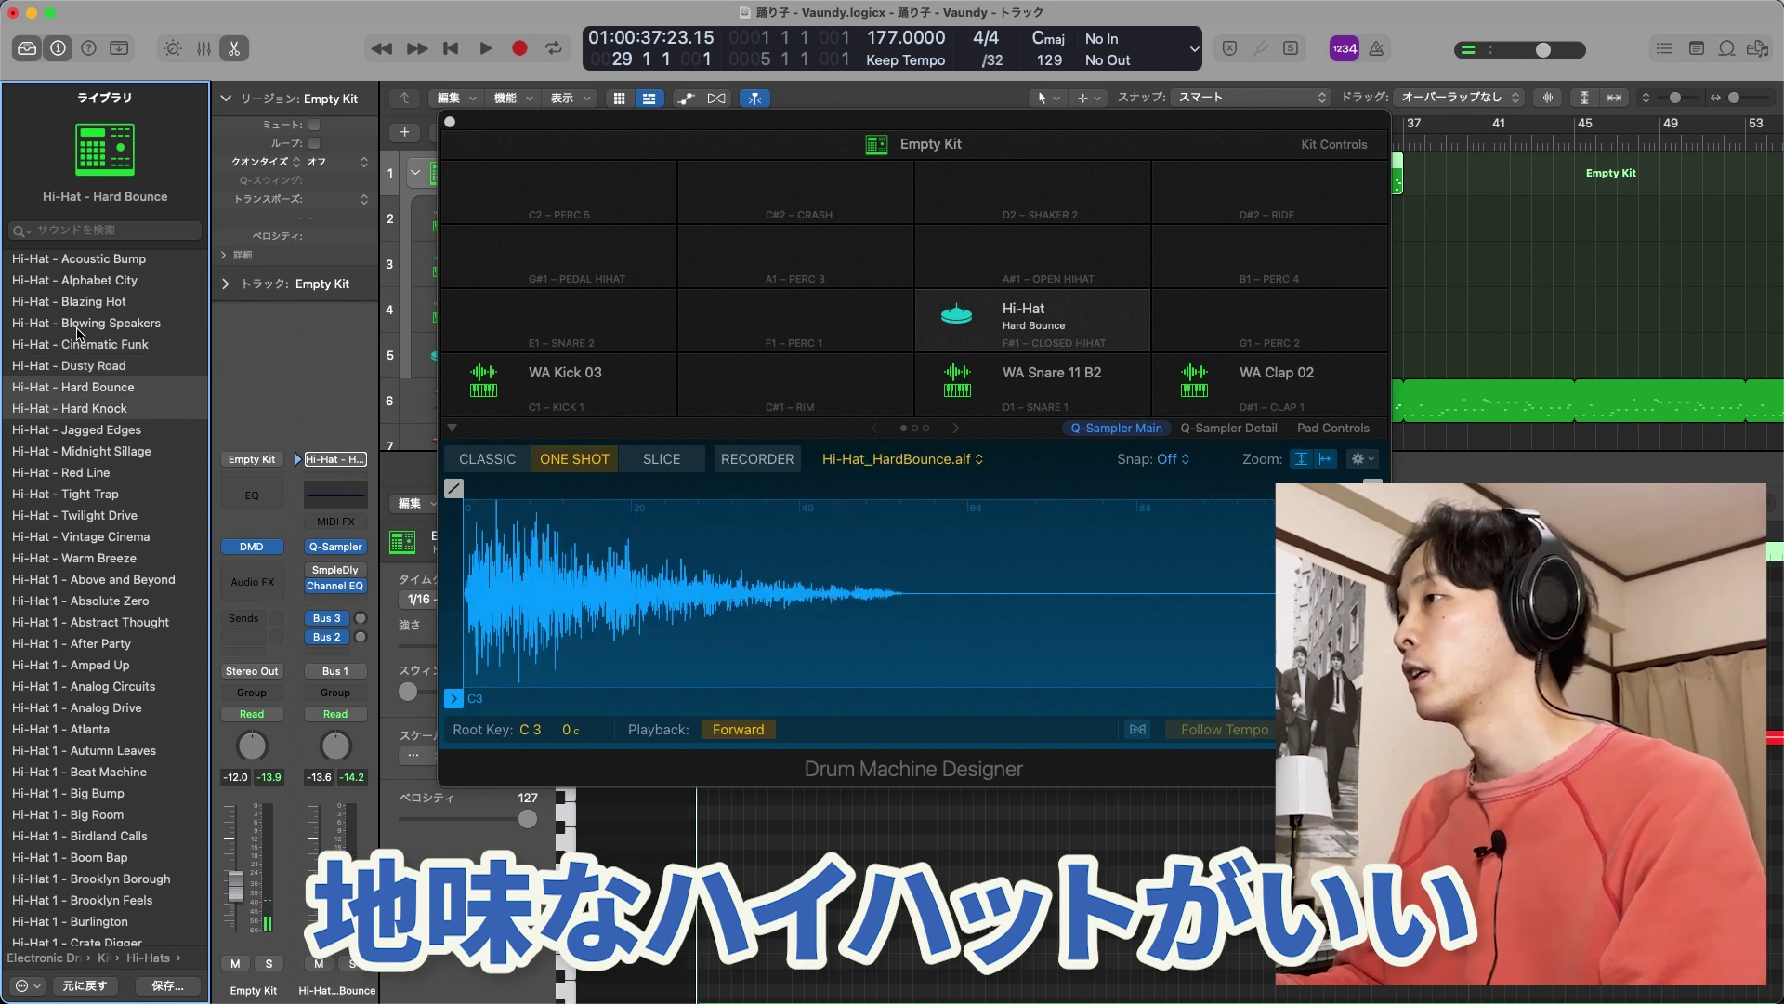
{"action": "key", "text": "Down"}
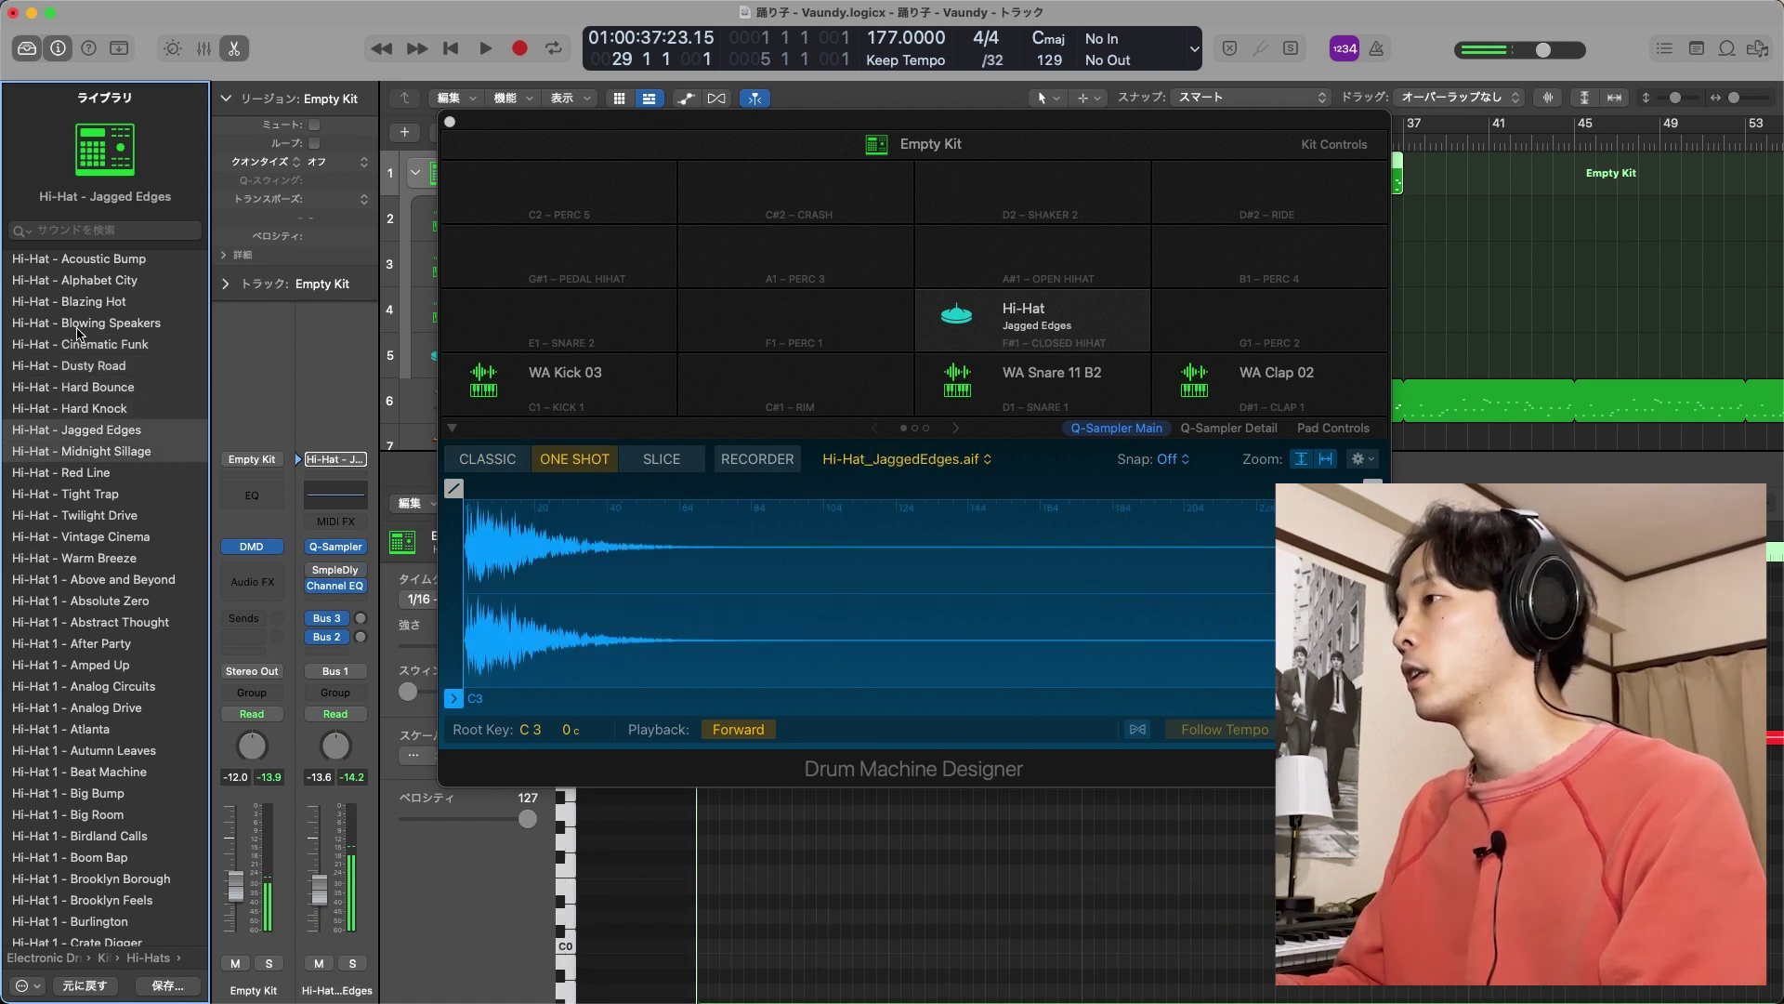
{"action": "key", "text": "Down"}
{"action": "key", "text": "Up"}
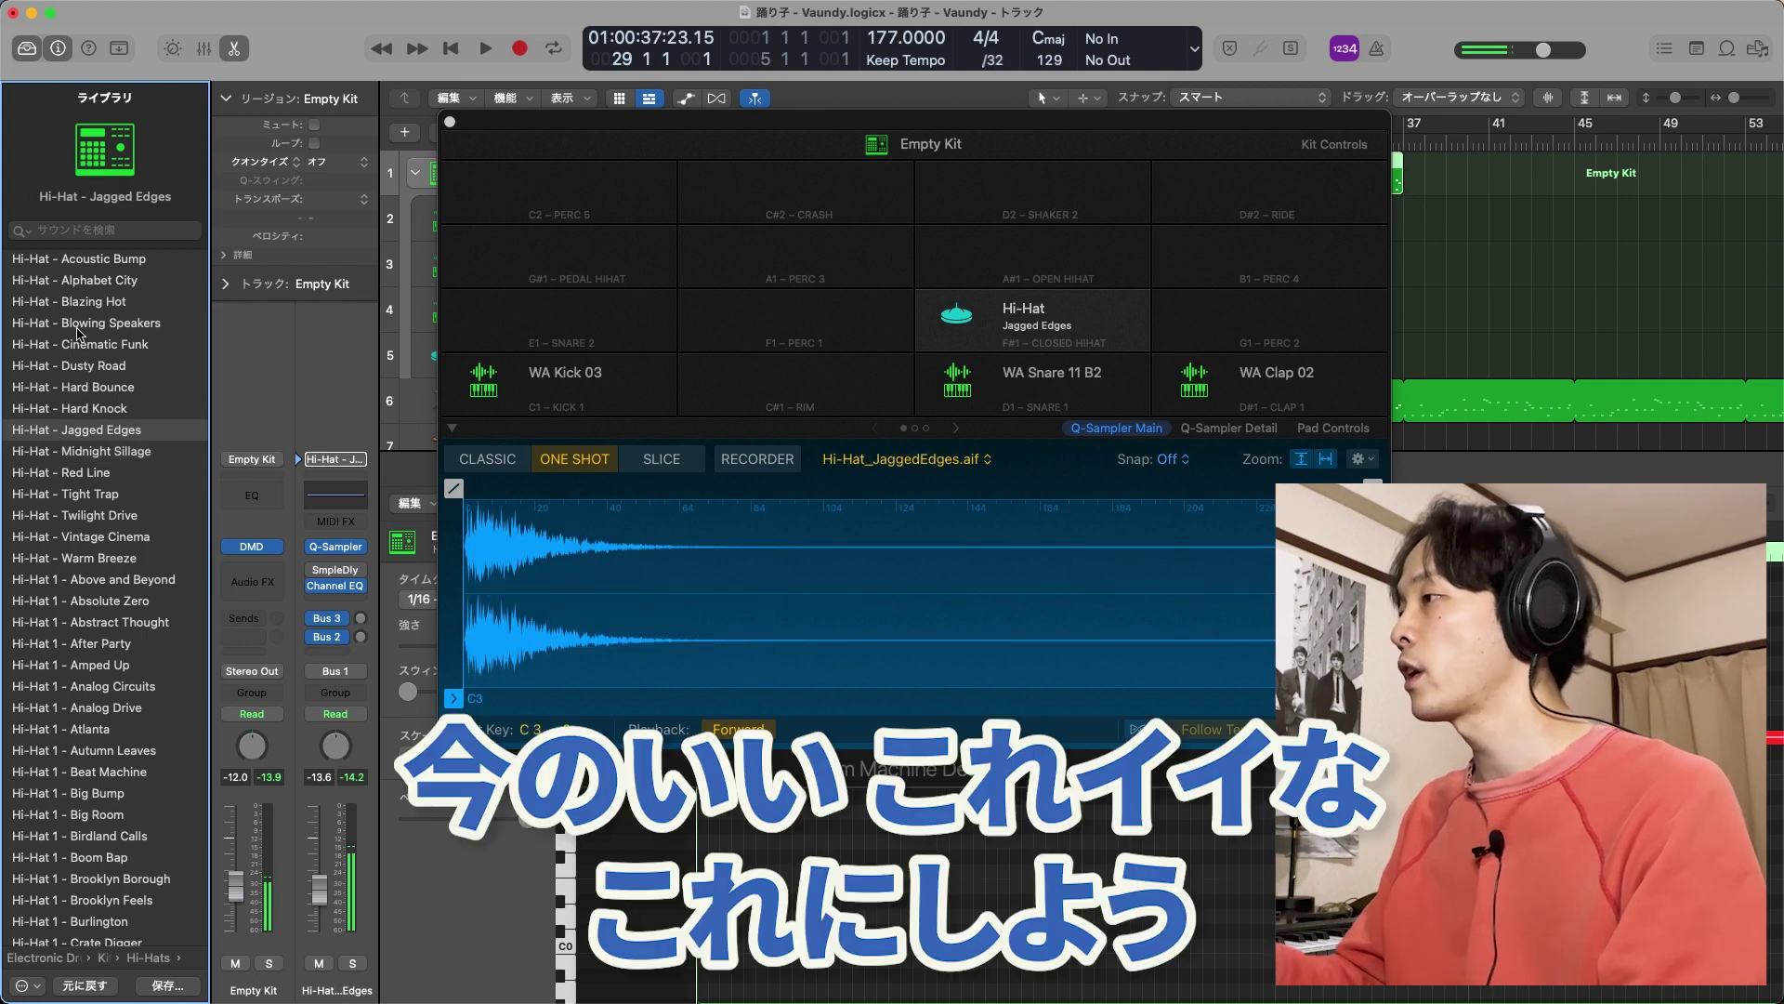
{"action": "left_click", "coordinate": [450, 121]}
Copy the F#1 hi-hat notes to fill the first half of bar 29, duplicate all four into the second half and play back
{"action": "left_click", "coordinate": [960, 677]}
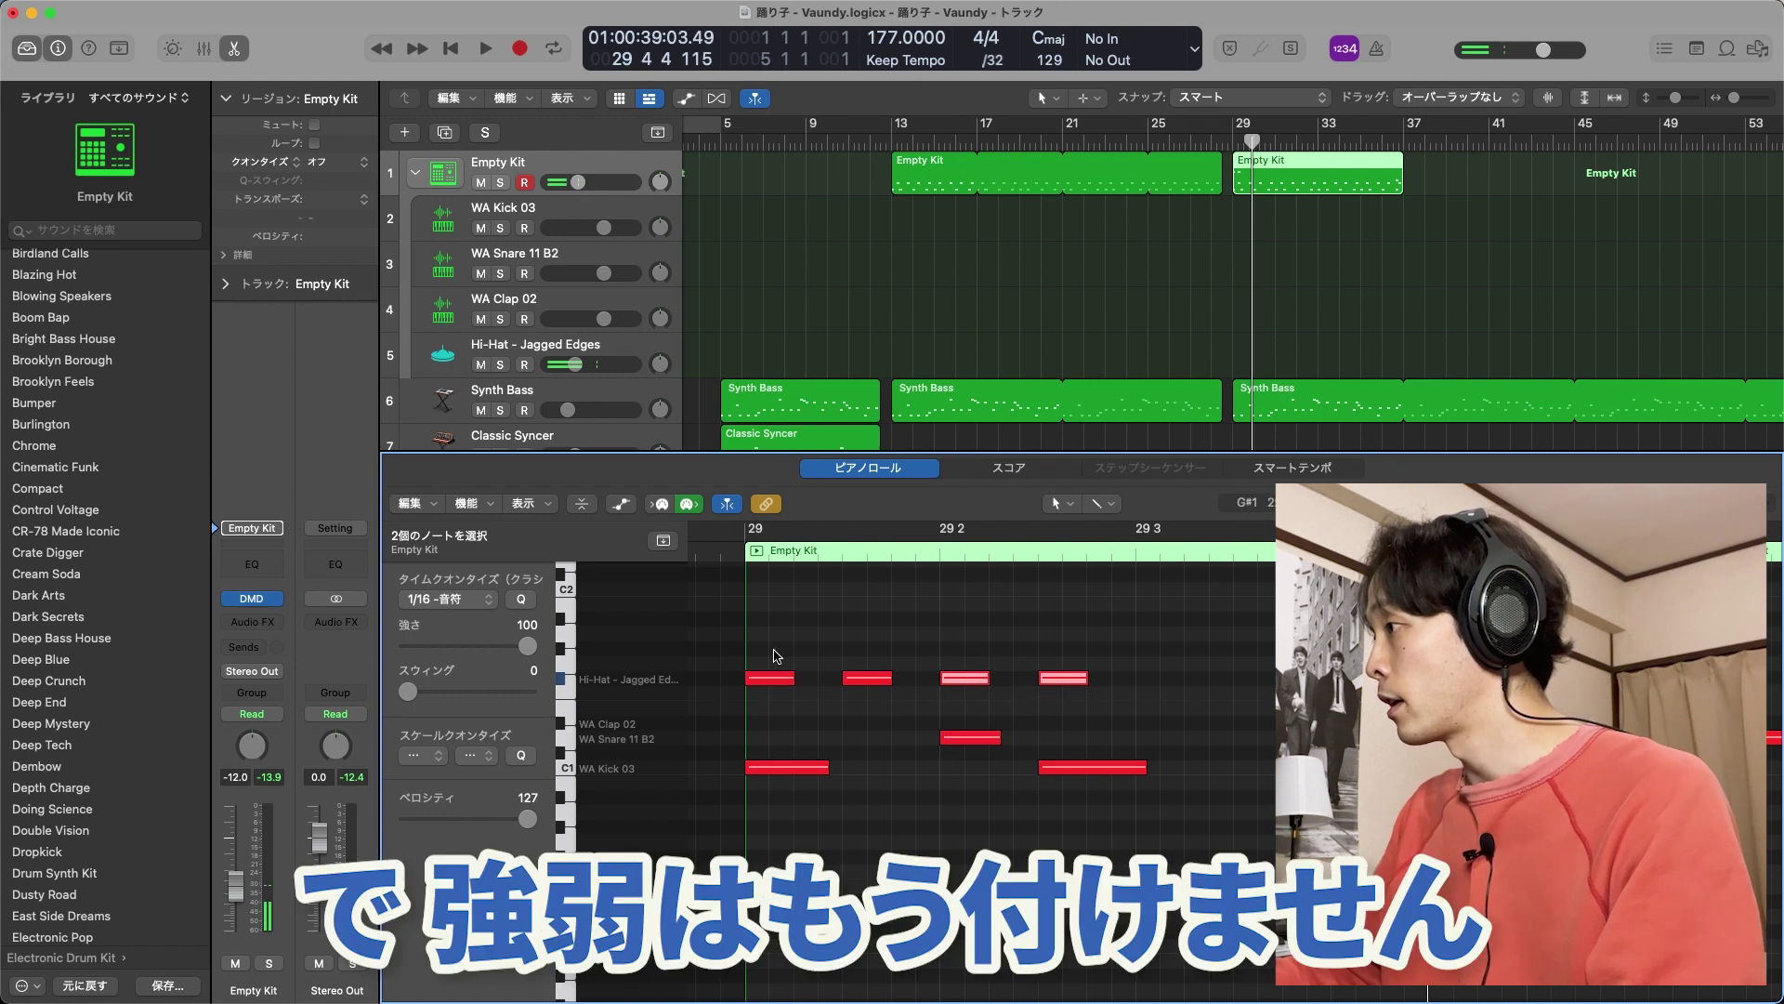
{"action": "left_click", "coordinate": [764, 678]}
{"action": "left_click_drag", "start_coordinate": [764, 678], "coordinate": [1115, 685]}
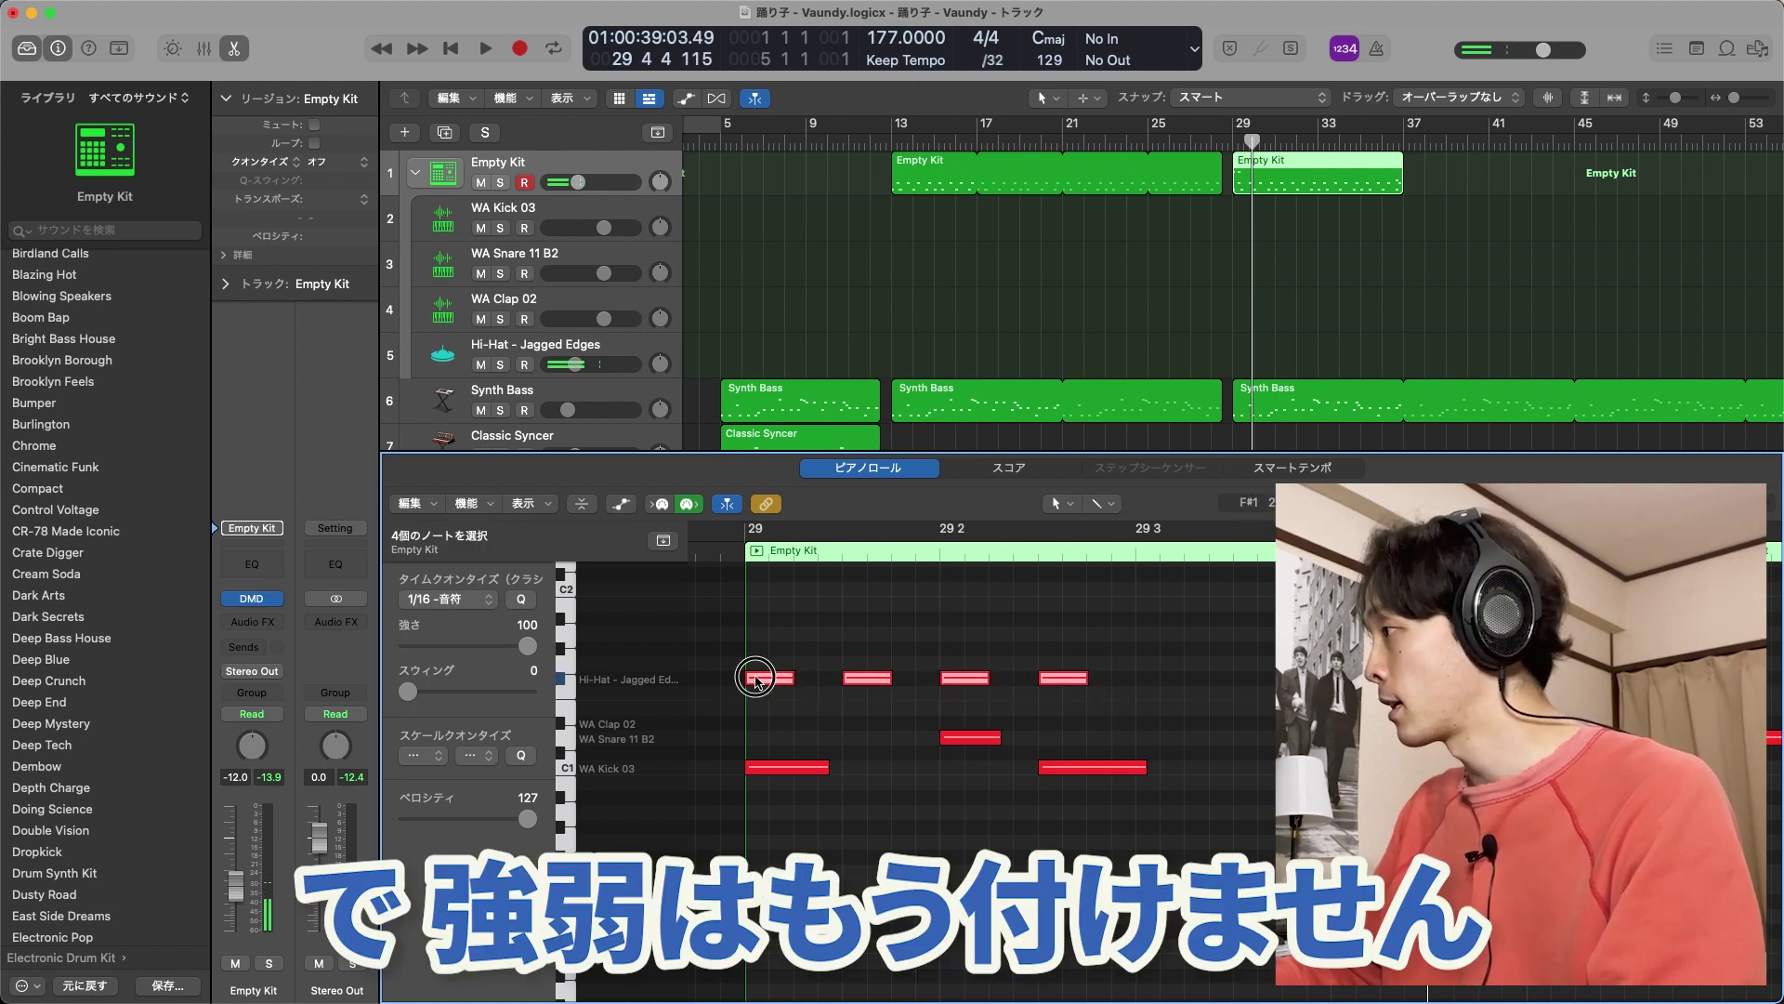
{"action": "left_click_drag", "start_coordinate": [755, 679], "coordinate": [1146, 678]}
{"action": "key", "text": "space"}
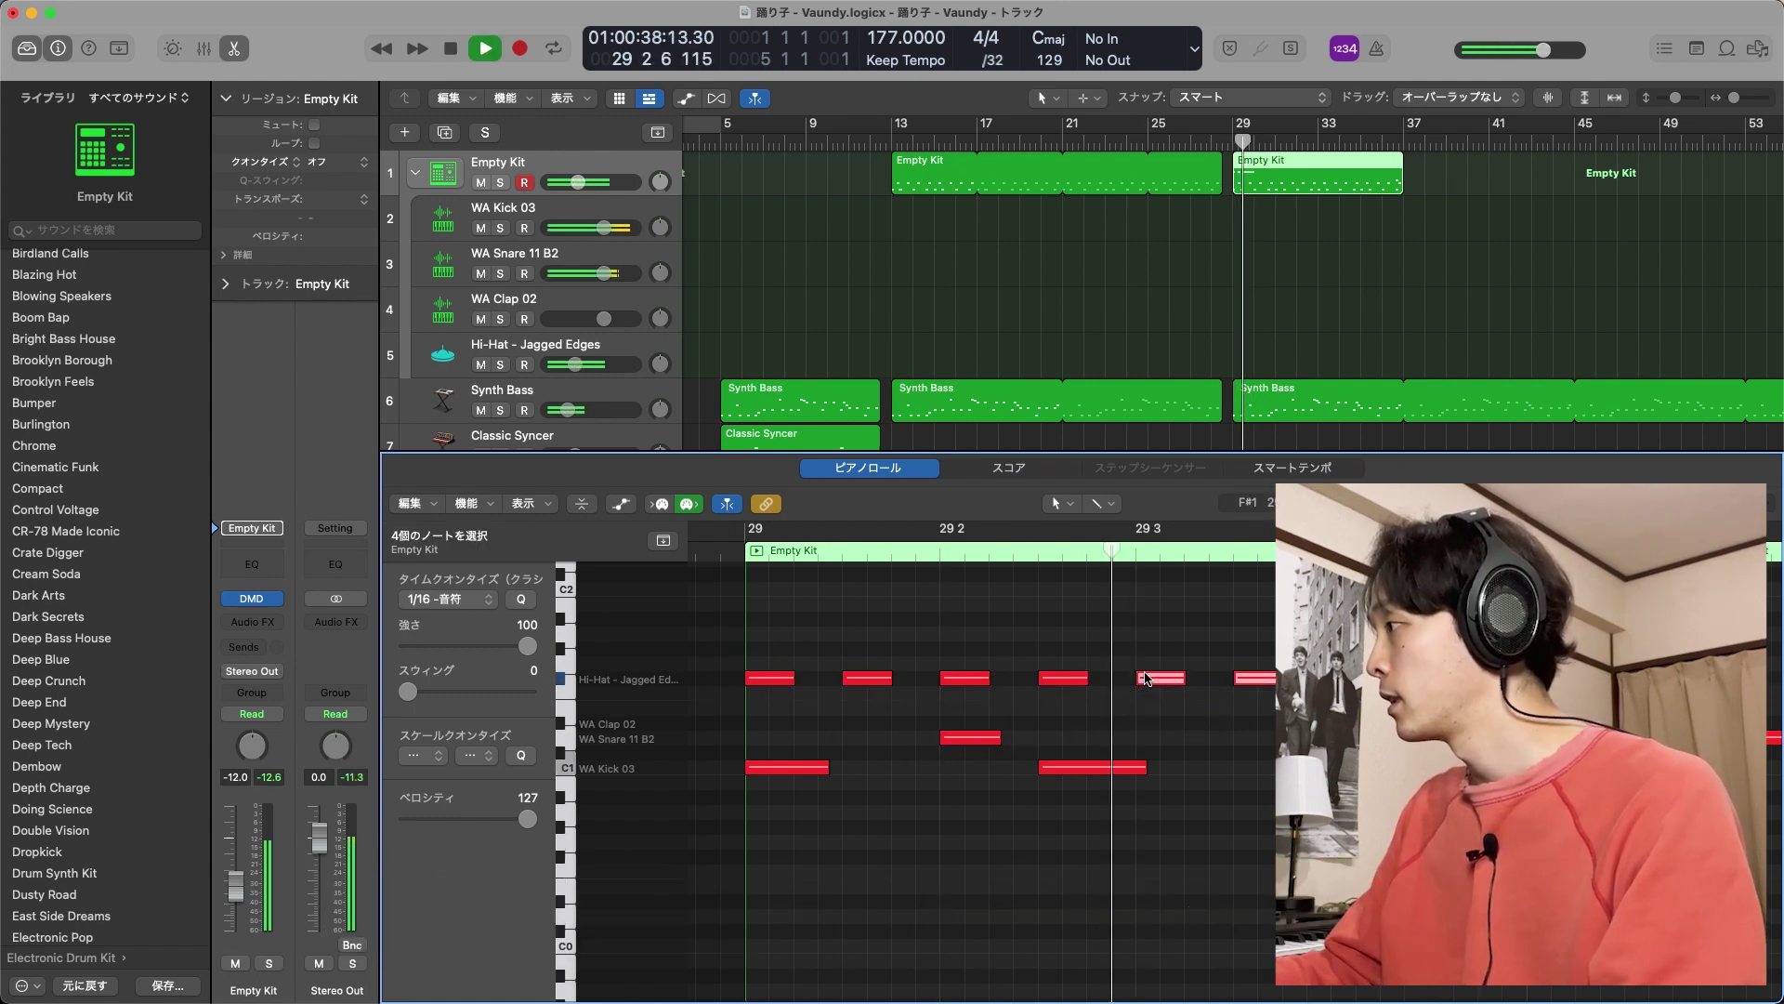
{"action": "key", "text": "space"}
Copy bar 29's eight F#1 hi-hat notes to the start of bar 30 and play them back
{"action": "scroll", "coordinate": [876, 658], "scroll_direction": "right", "scroll_amount": 5}
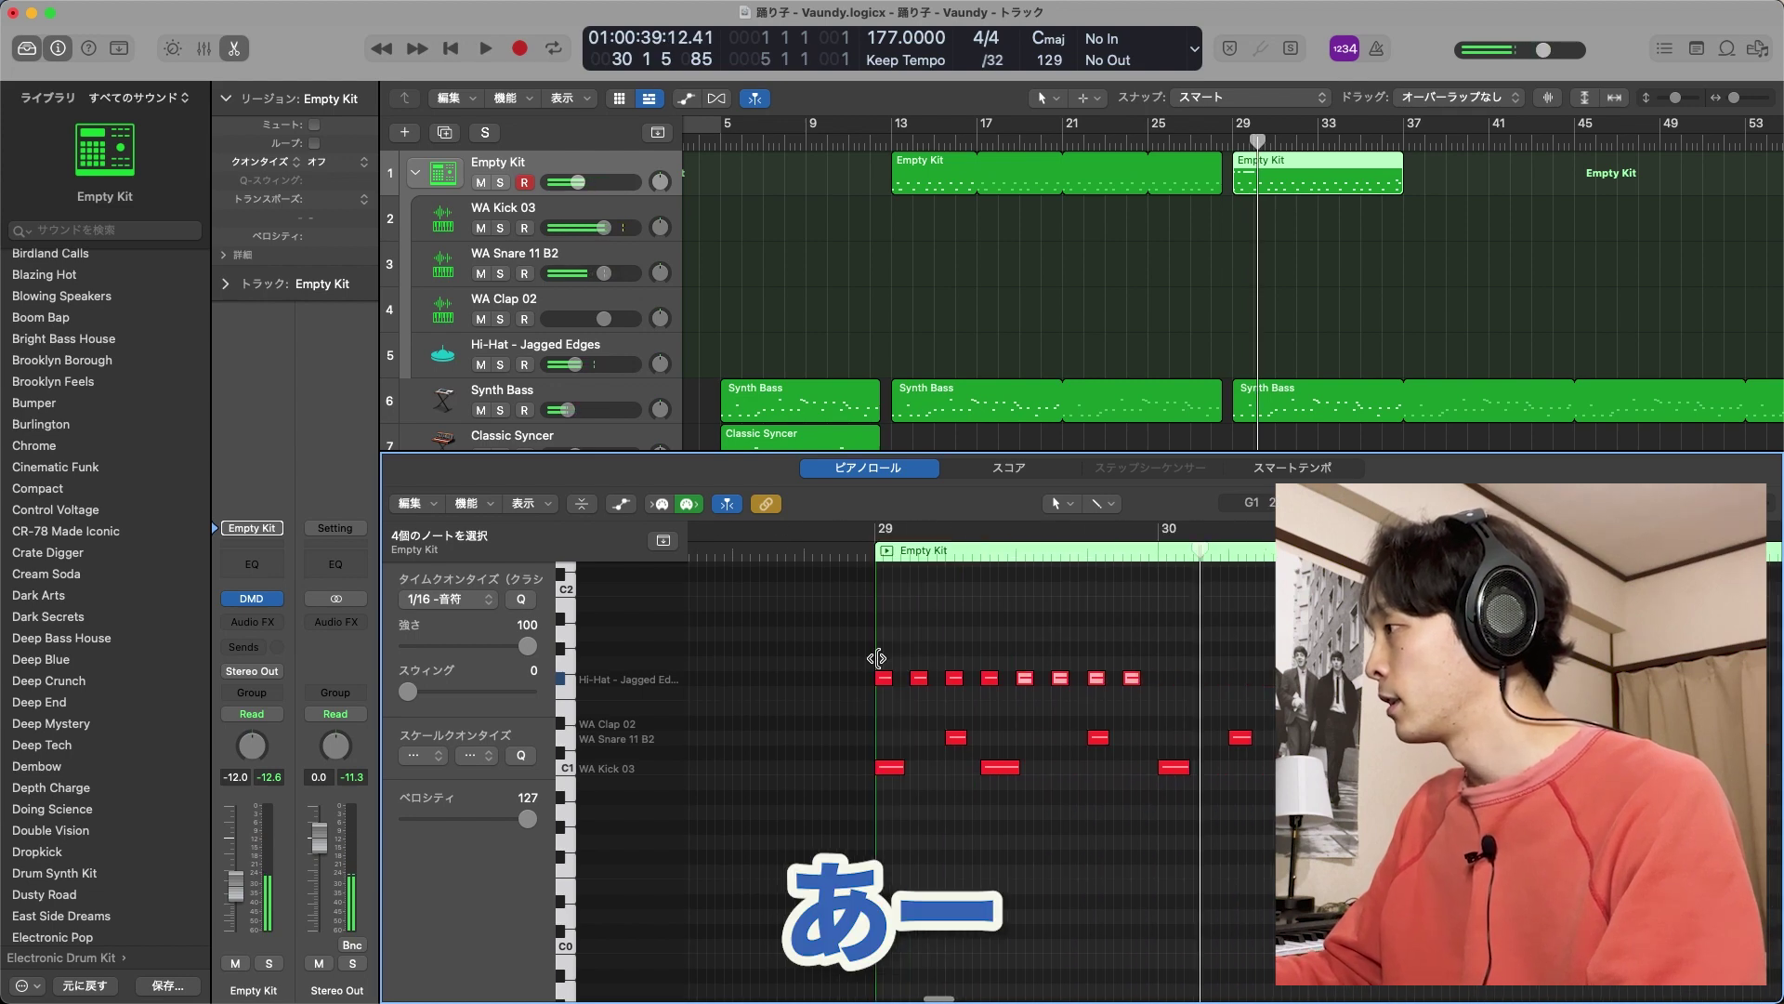
{"action": "left_click_drag", "start_coordinate": [877, 658], "coordinate": [1218, 702]}
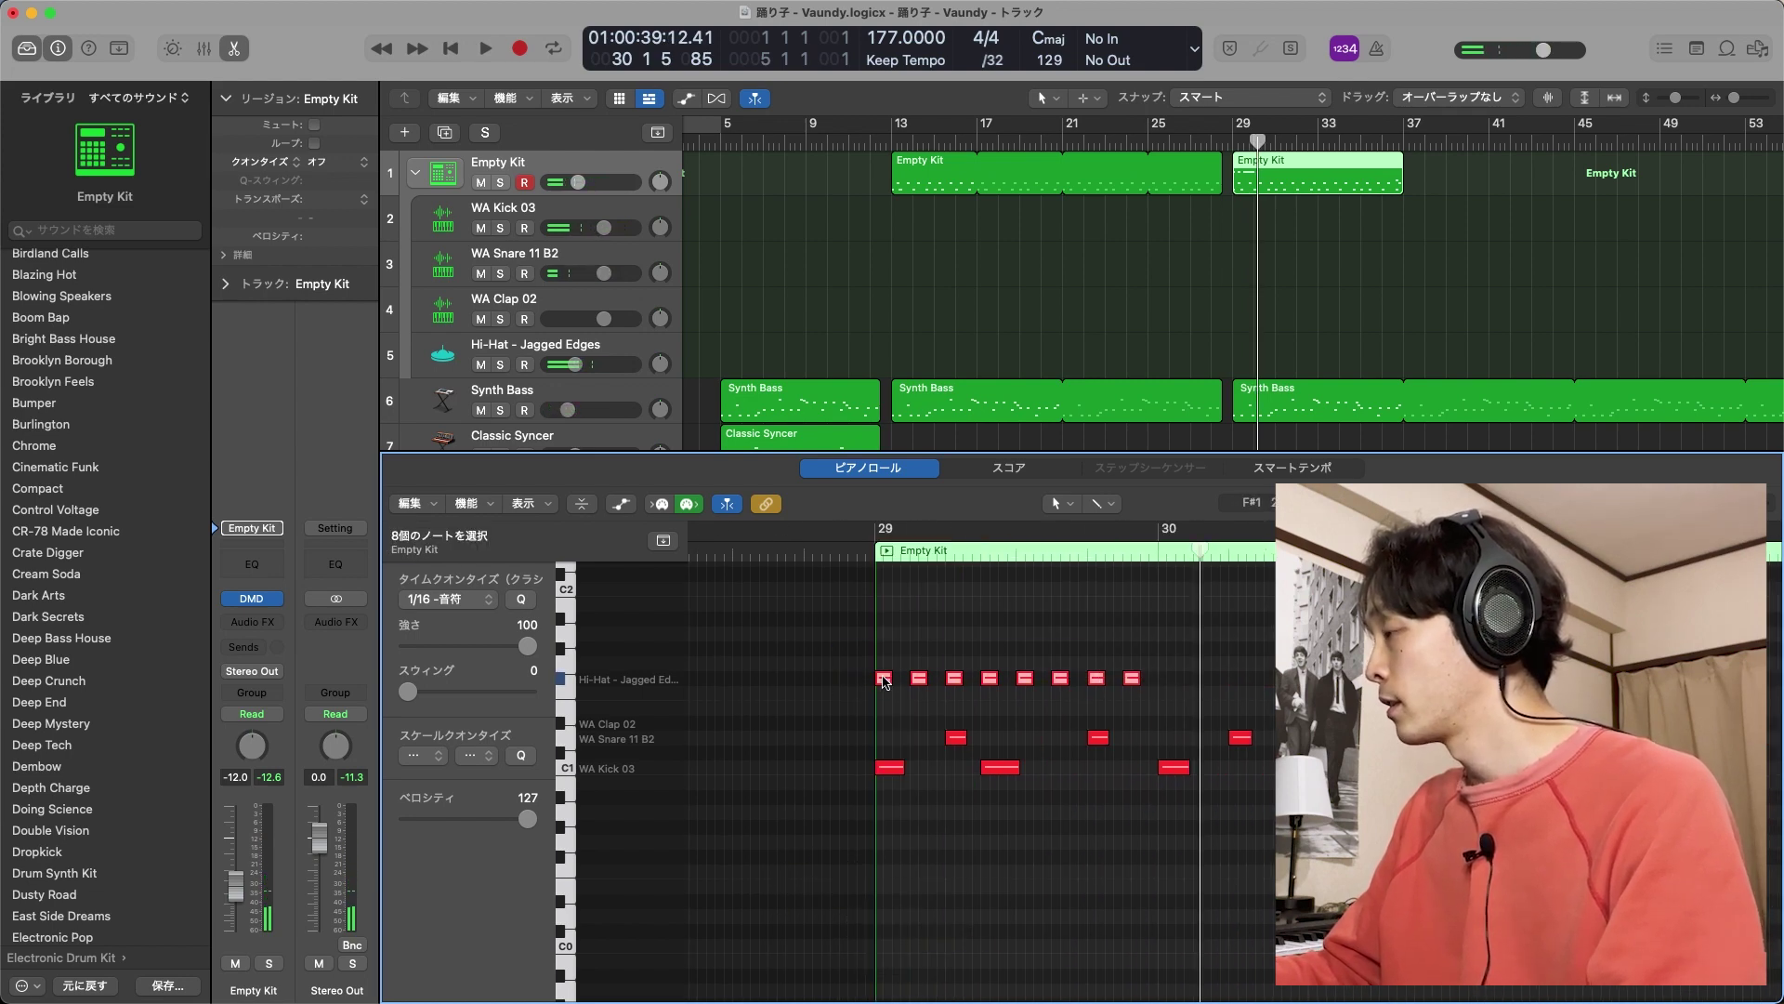
{"action": "left_click_drag", "start_coordinate": [884, 681], "coordinate": [1169, 681]}
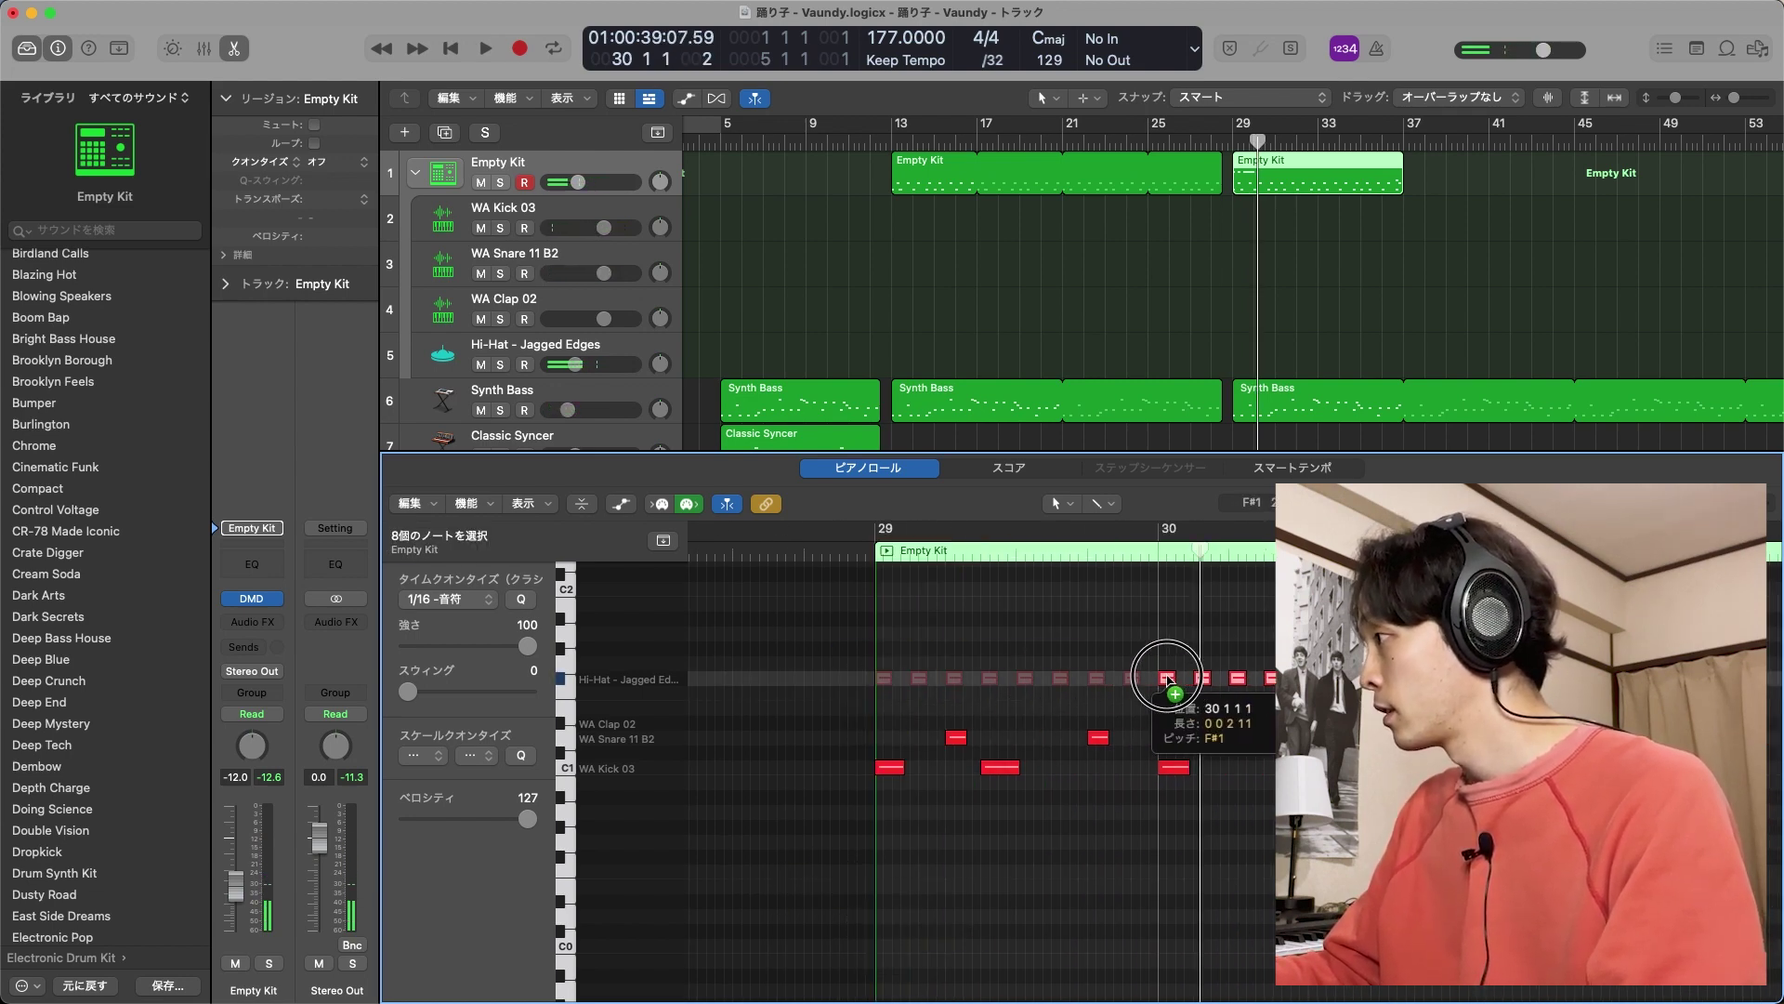
{"action": "key", "text": "space"}
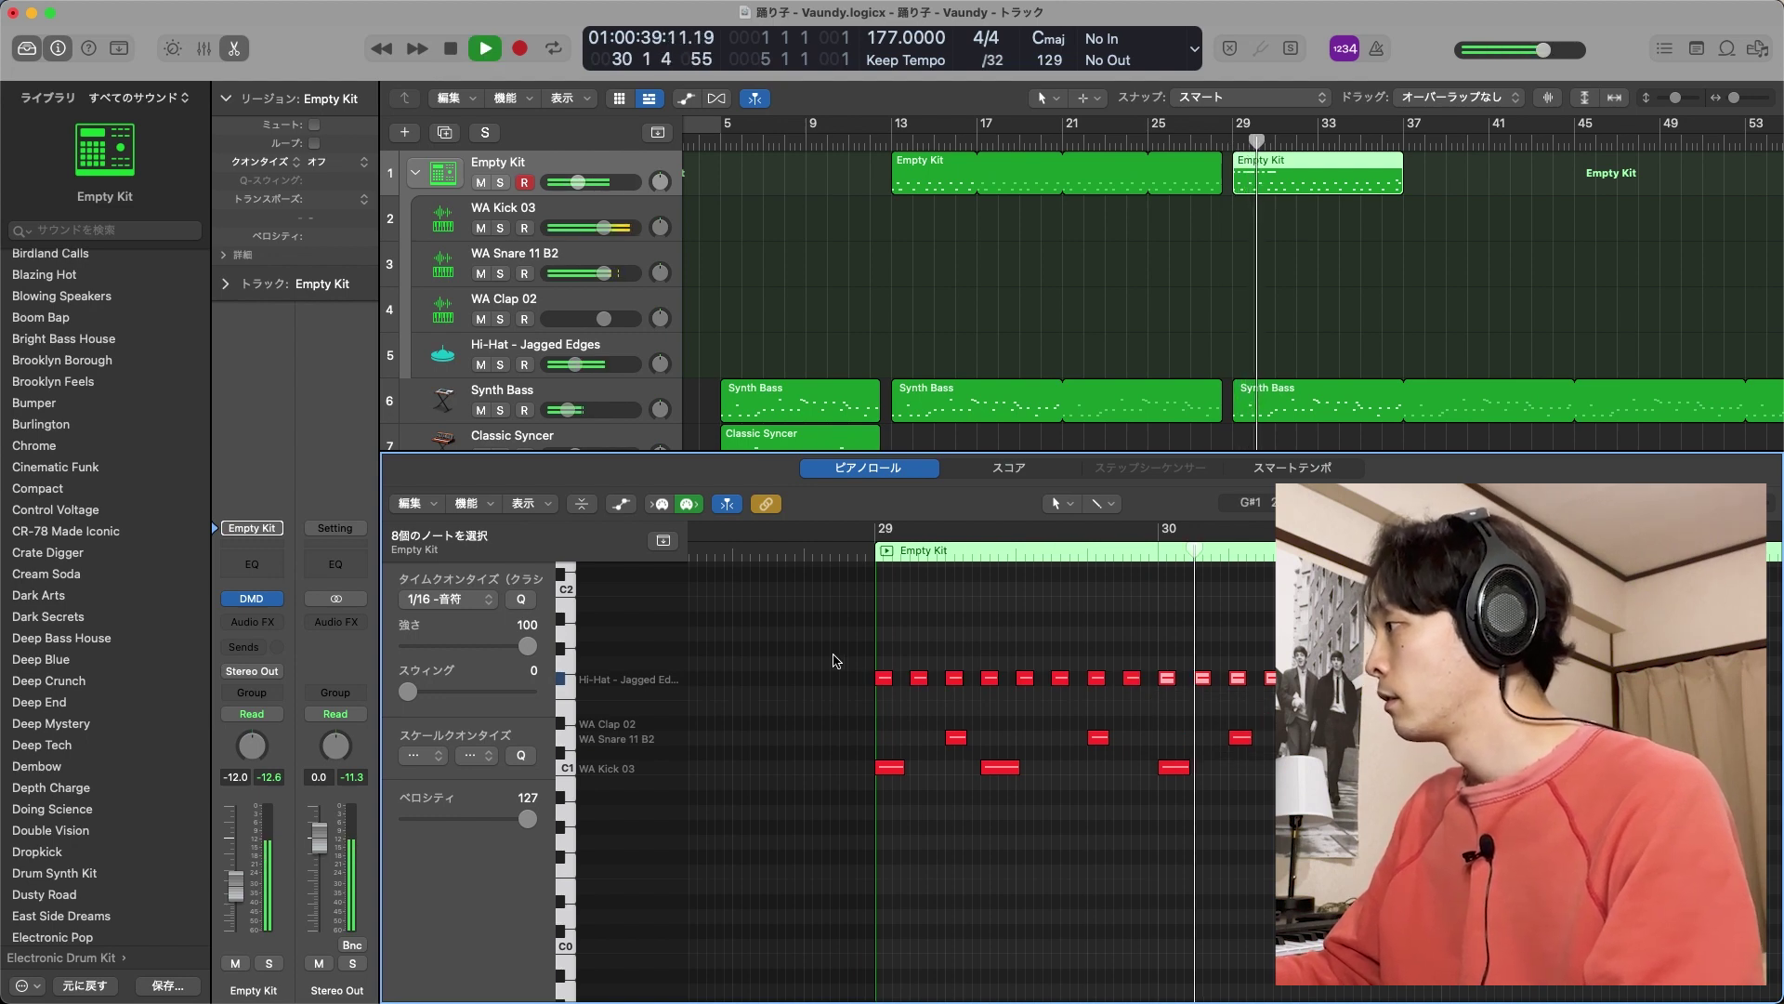
{"action": "key", "text": "space"}
Duplicate the eighth-note hi-hat pattern across the remaining bars of the Empty Kit region and play it from bar 29
{"action": "left_click_drag", "start_coordinate": [835, 661], "coordinate": [1292, 699]}
{"action": "scroll", "coordinate": [1068, 771], "scroll_direction": "left", "scroll_amount": 1}
{"action": "key", "text": "super+Left"}
{"action": "key", "text": "space"}
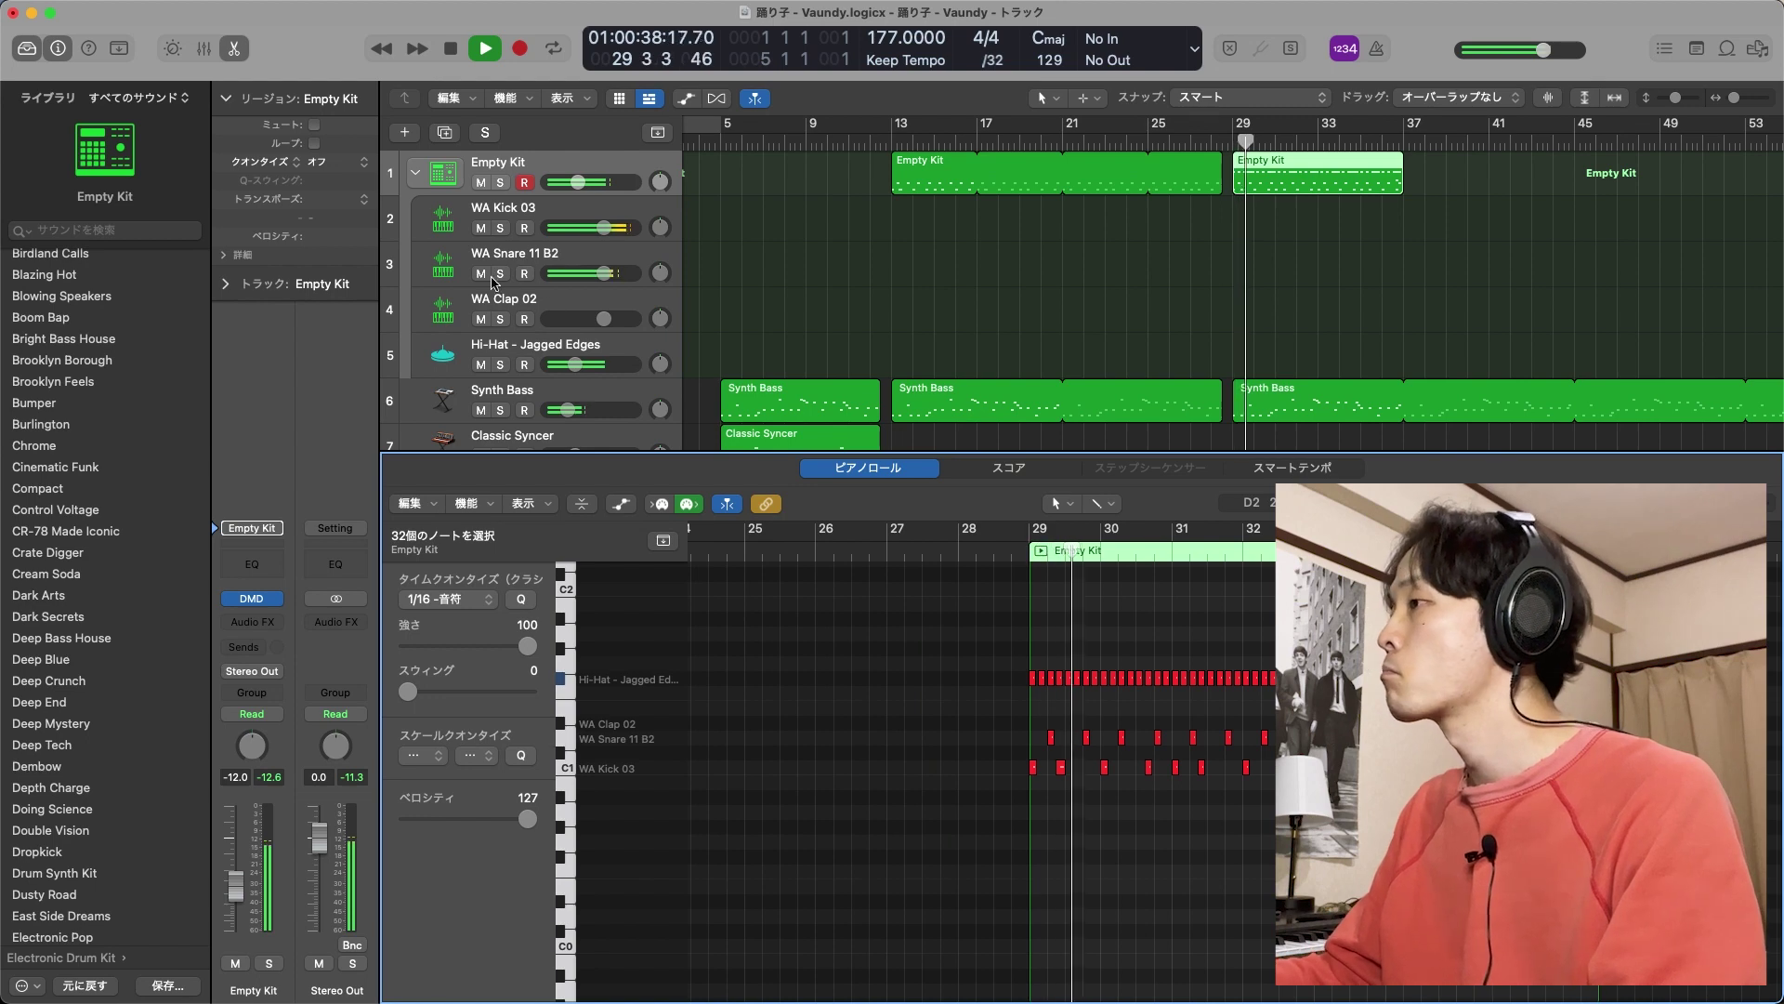
Open the Drum Machine Designer and shorten the Hi-Hat Jagged Edges sample to a sample end of 0.036 s
{"action": "left_click", "coordinate": [251, 598]}
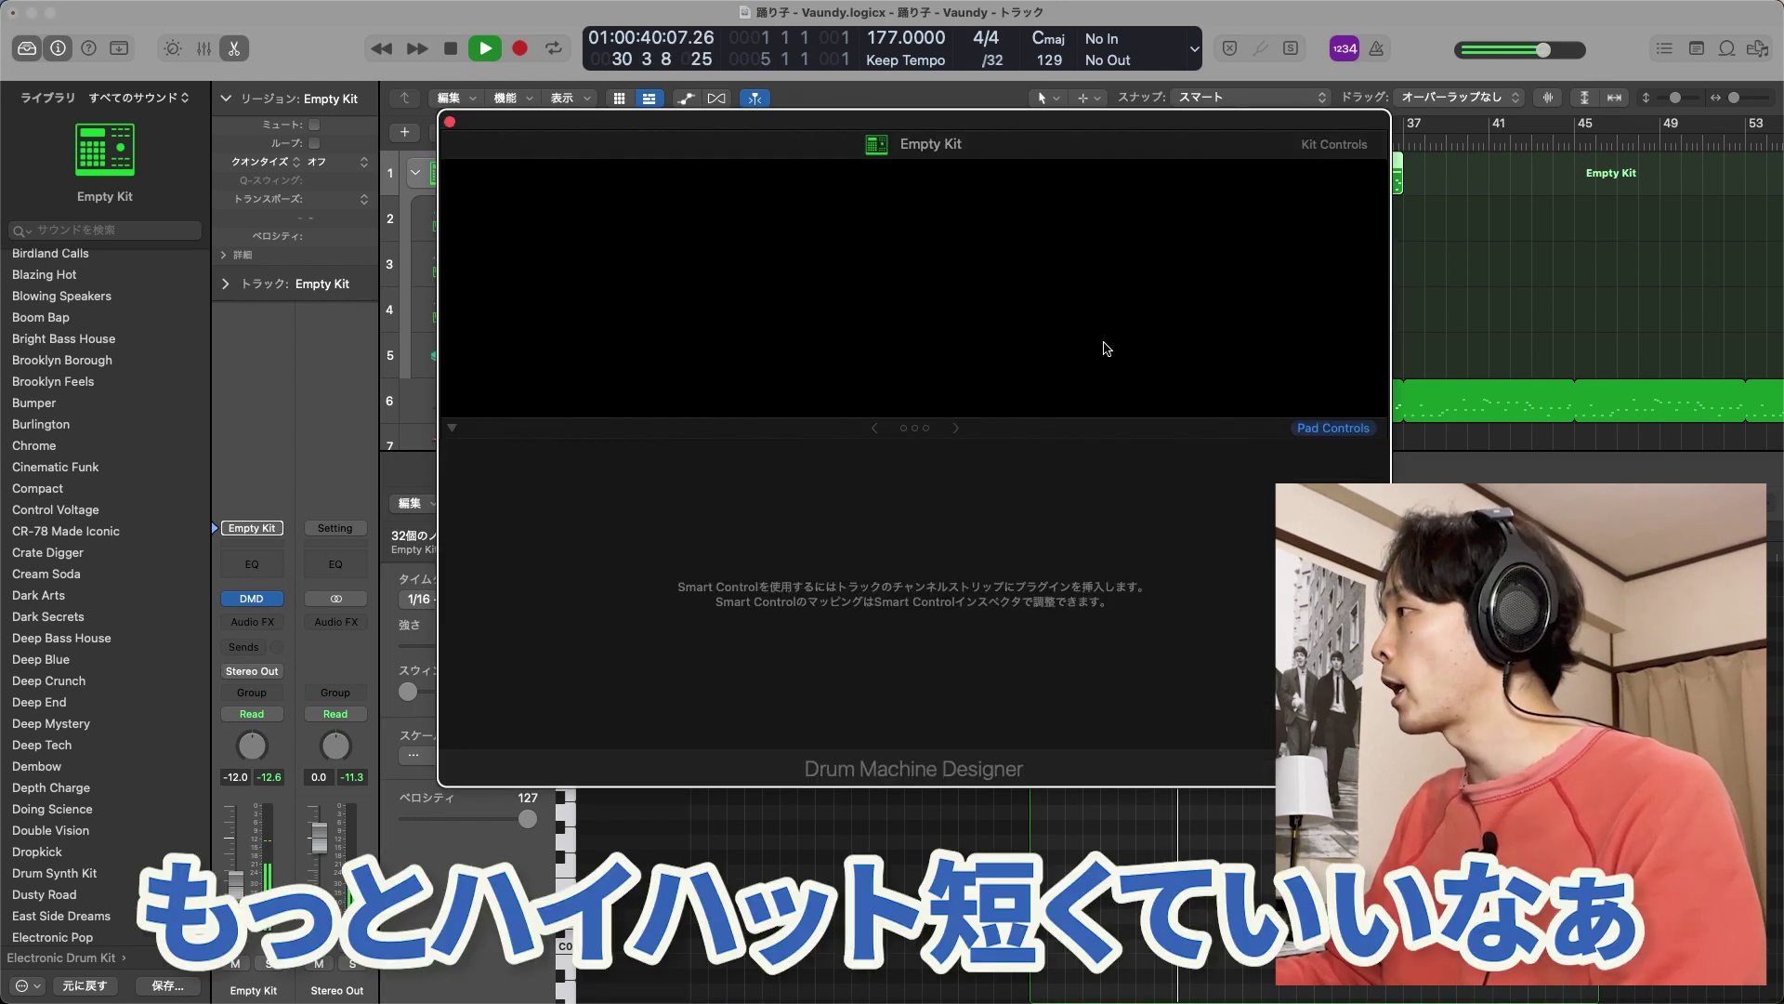
{"action": "left_click", "coordinate": [1041, 329]}
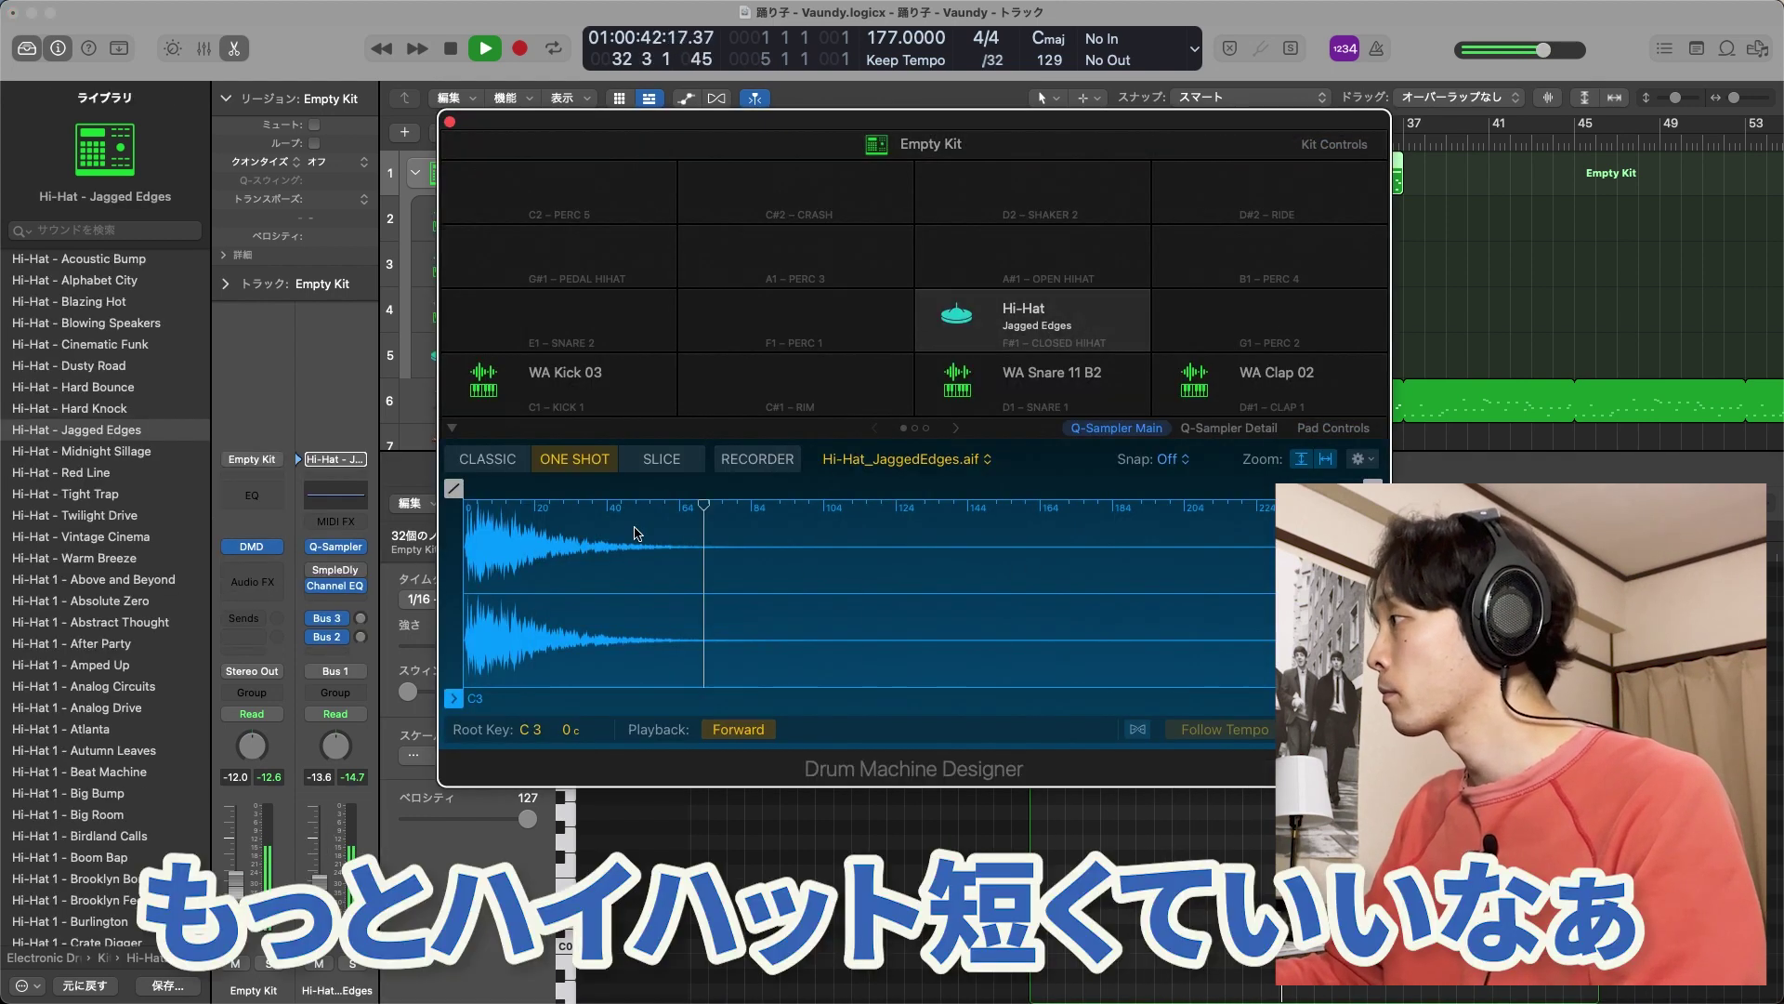
{"action": "left_click_drag", "start_coordinate": [1347, 708], "coordinate": [606, 708]}
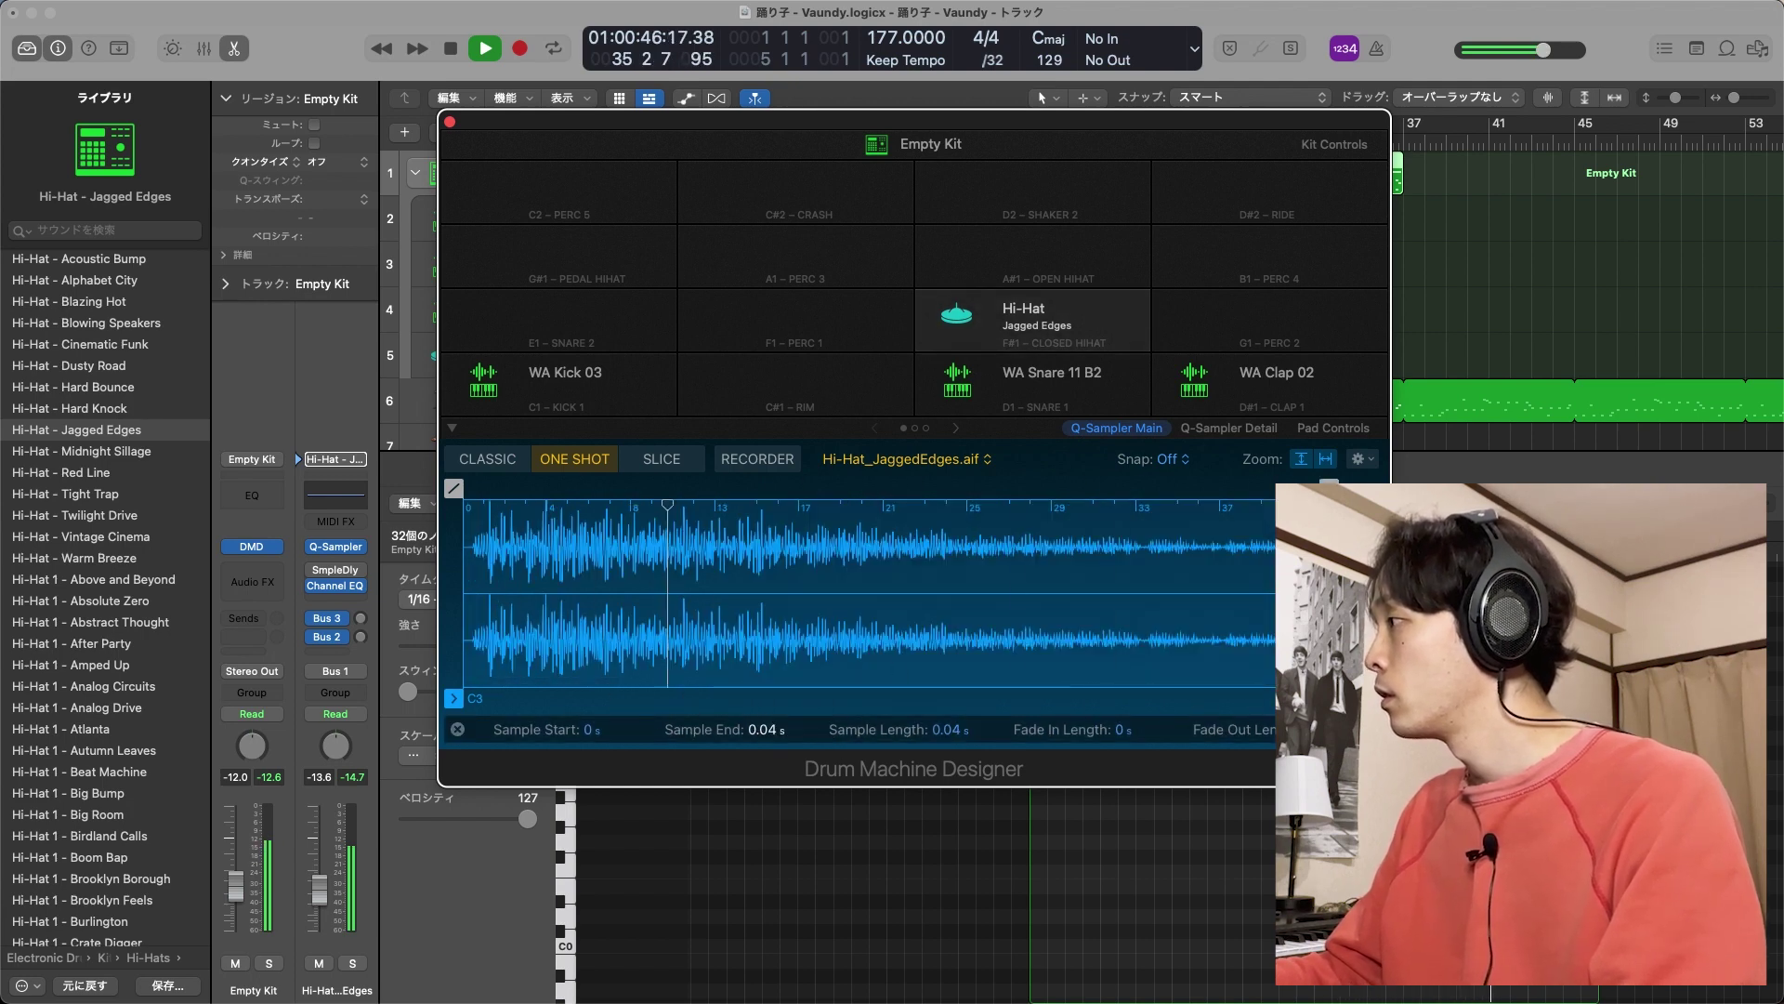
{"action": "left_click_drag", "start_coordinate": [1347, 708], "coordinate": [1259, 708]}
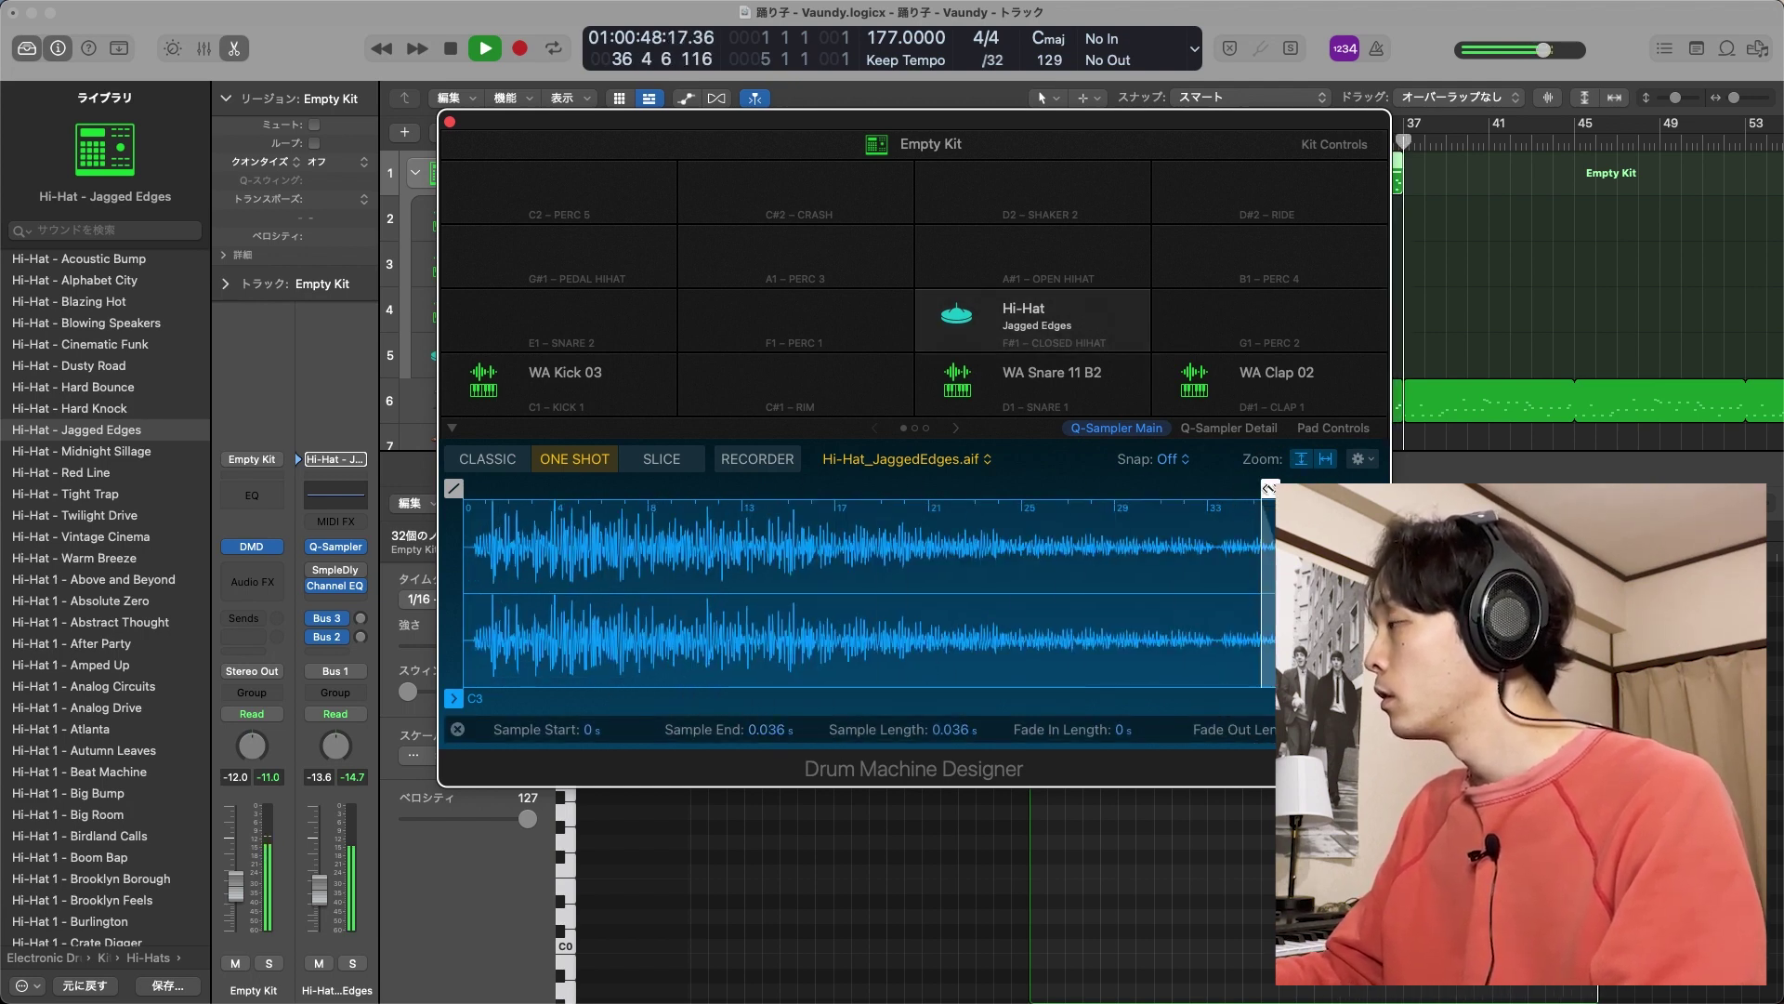
Play back the shortened hi-hat, bring up the WA Clap 02 pad's sample and close the Drum Machine Designer
{"action": "key", "text": "space"}
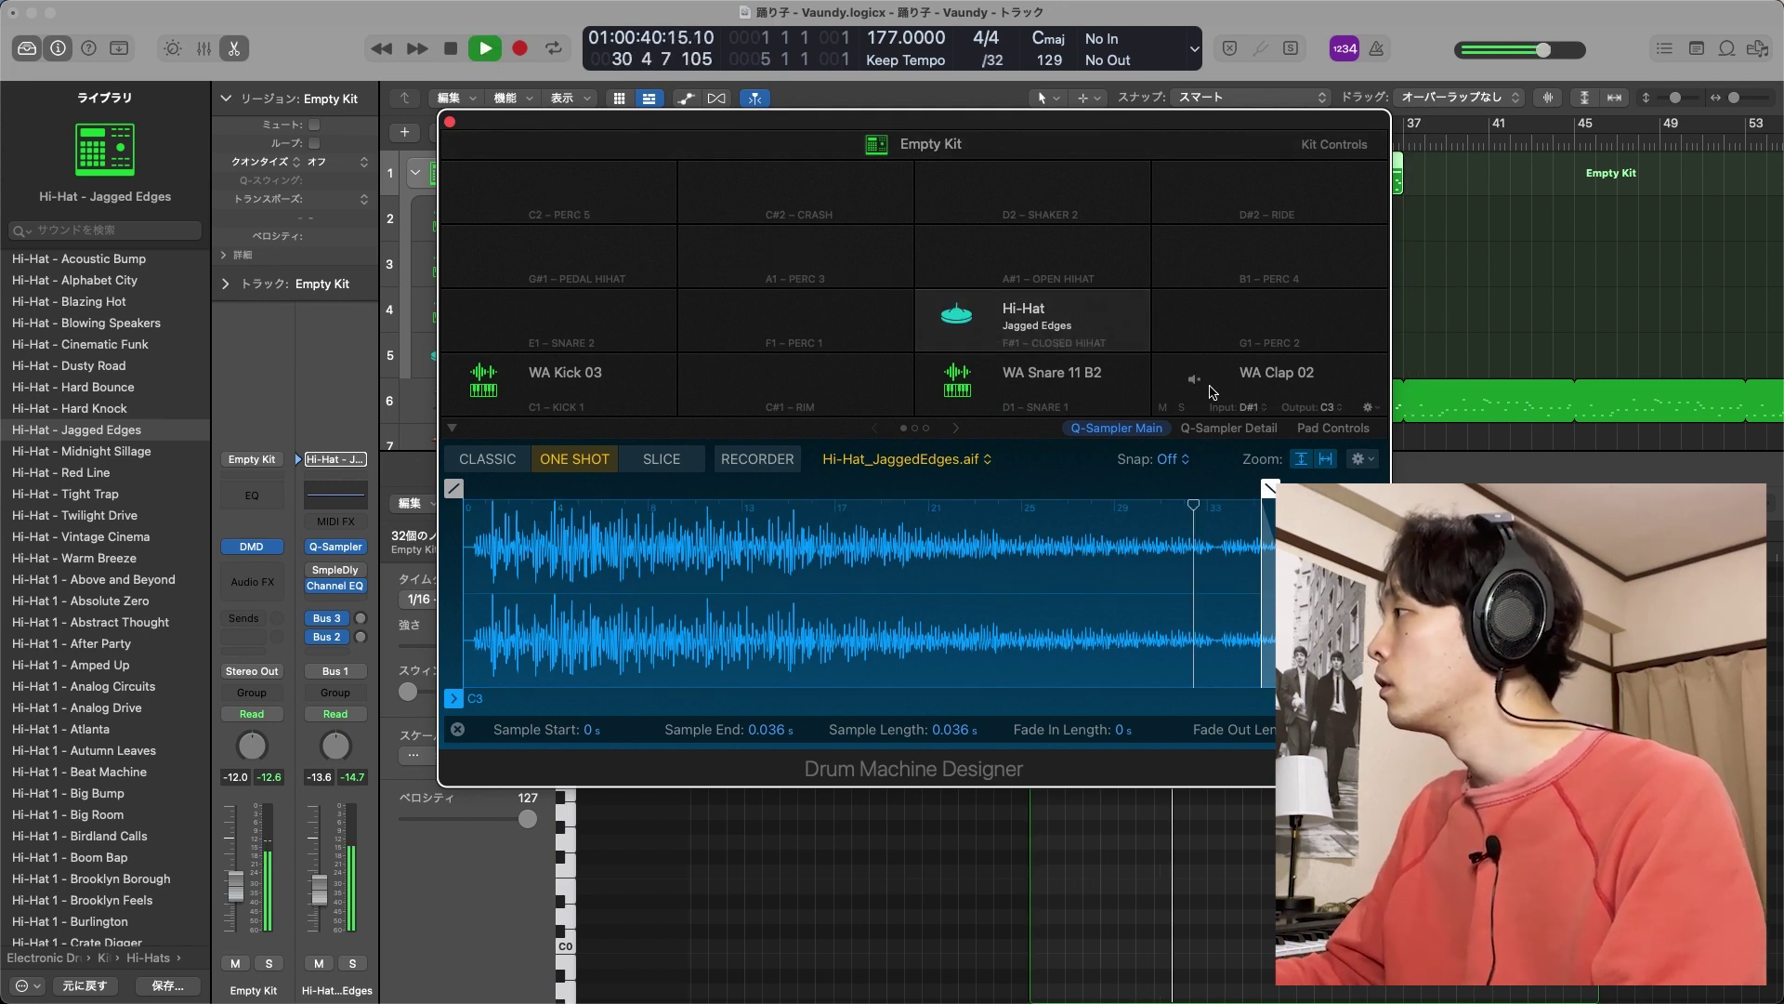
{"action": "left_click", "coordinate": [1255, 381]}
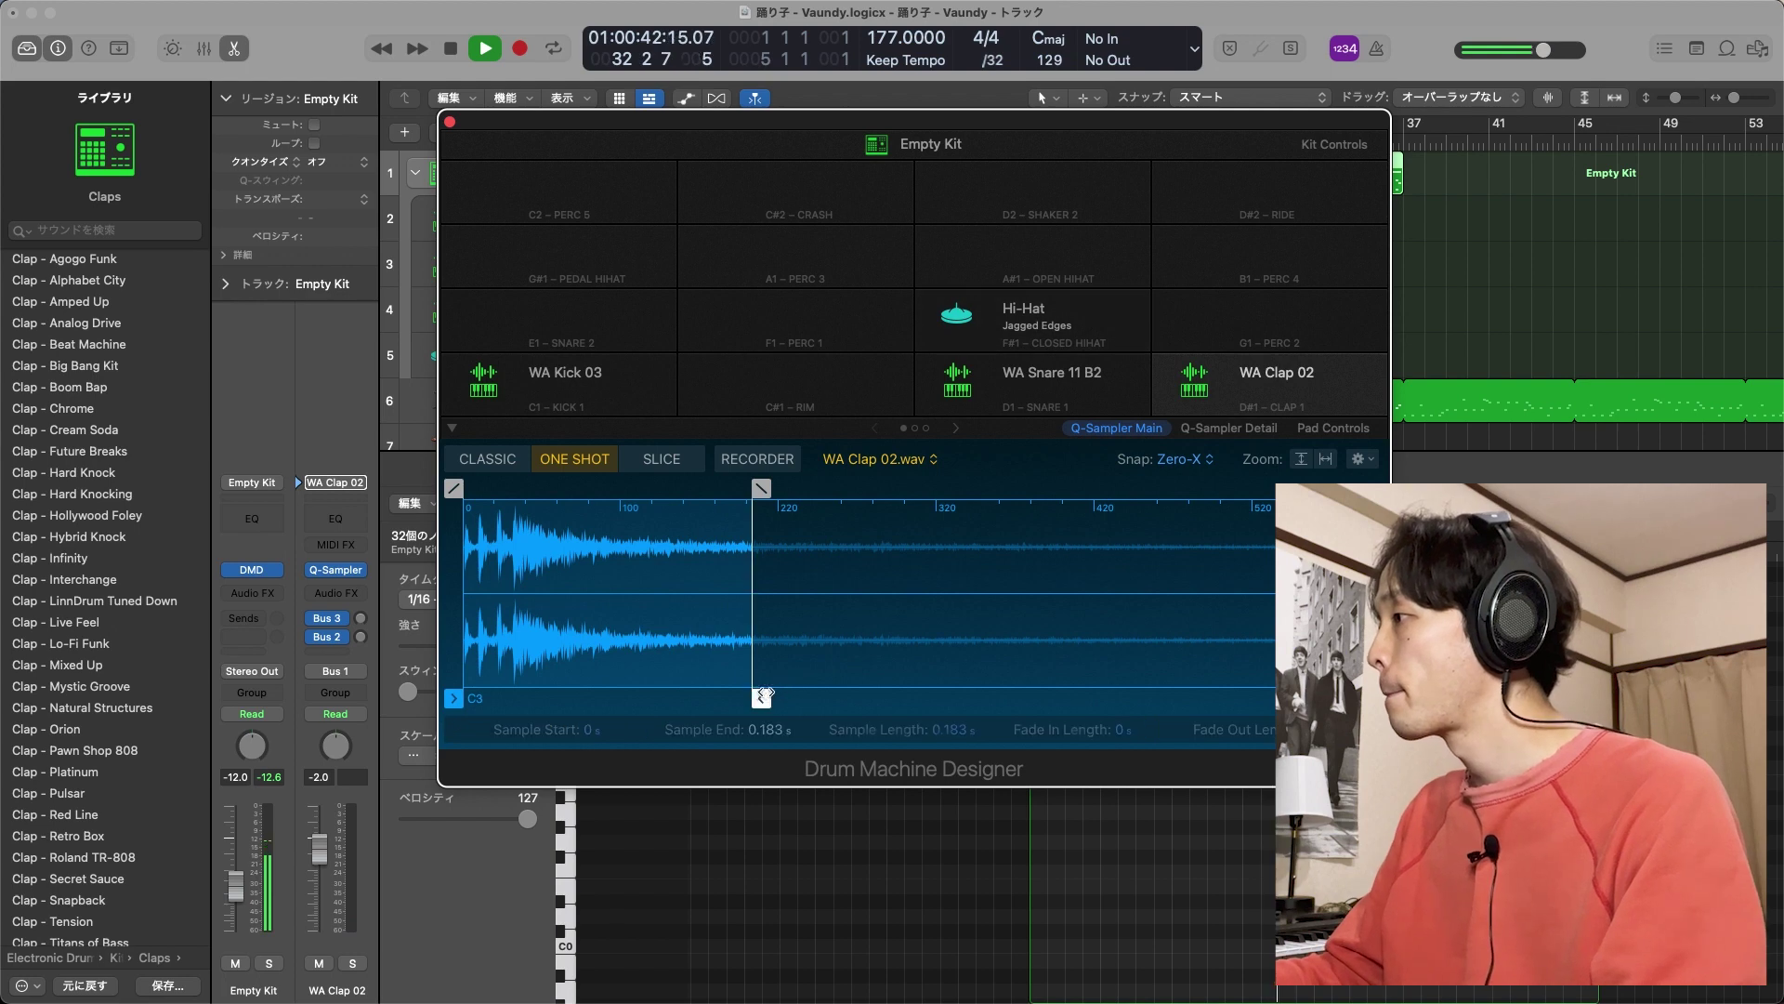
{"action": "left_click", "coordinate": [451, 122]}
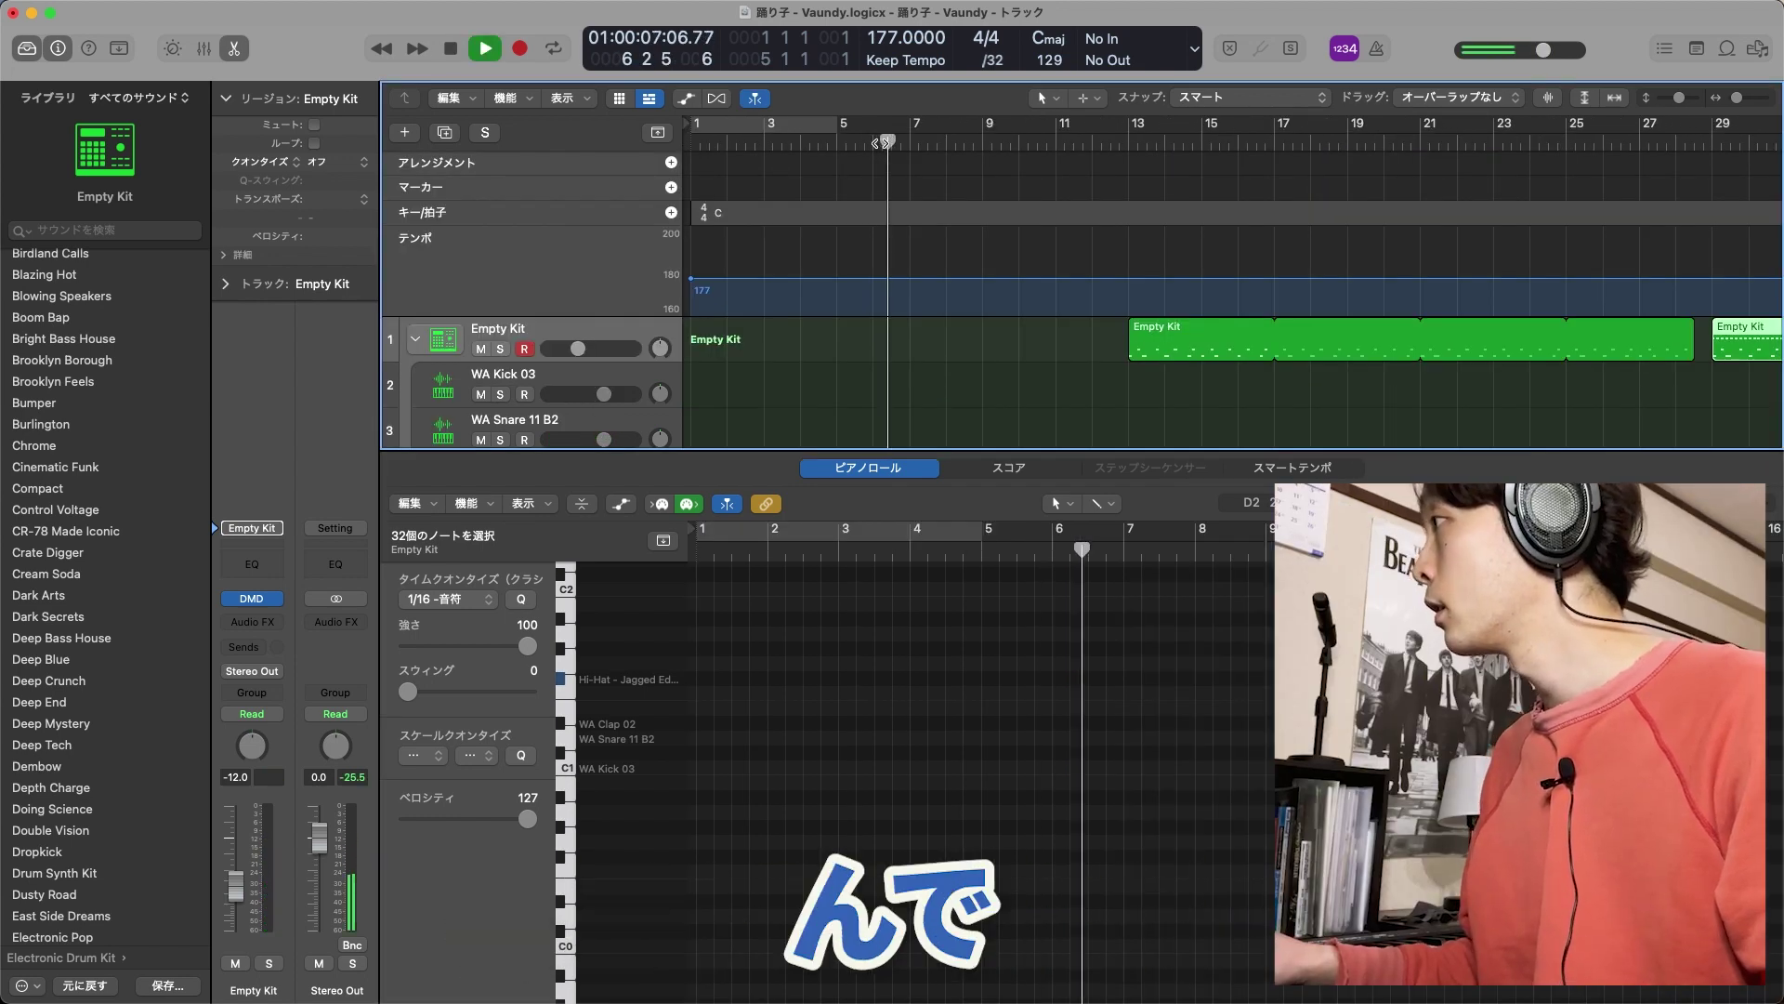
Add a marker at bar 5 during playback and name it Intro
{"action": "left_click", "coordinate": [822, 142]}
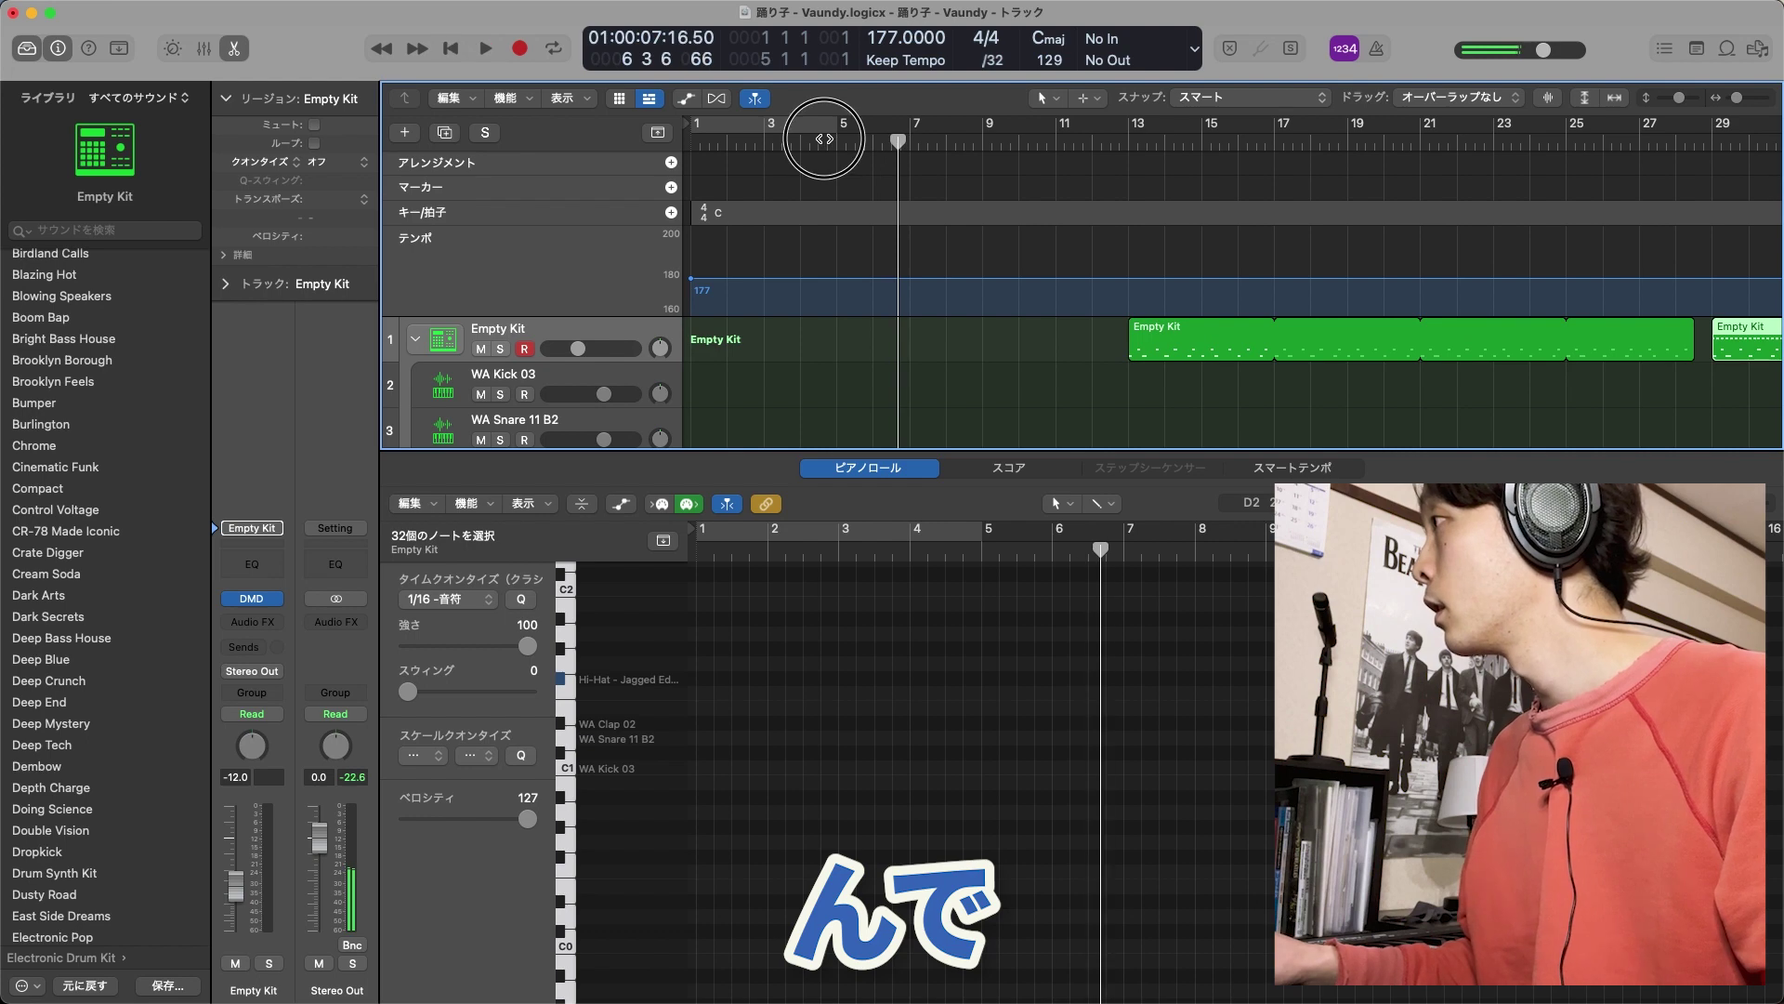
{"action": "left_click", "coordinate": [672, 188]}
{"action": "key", "text": "space"}
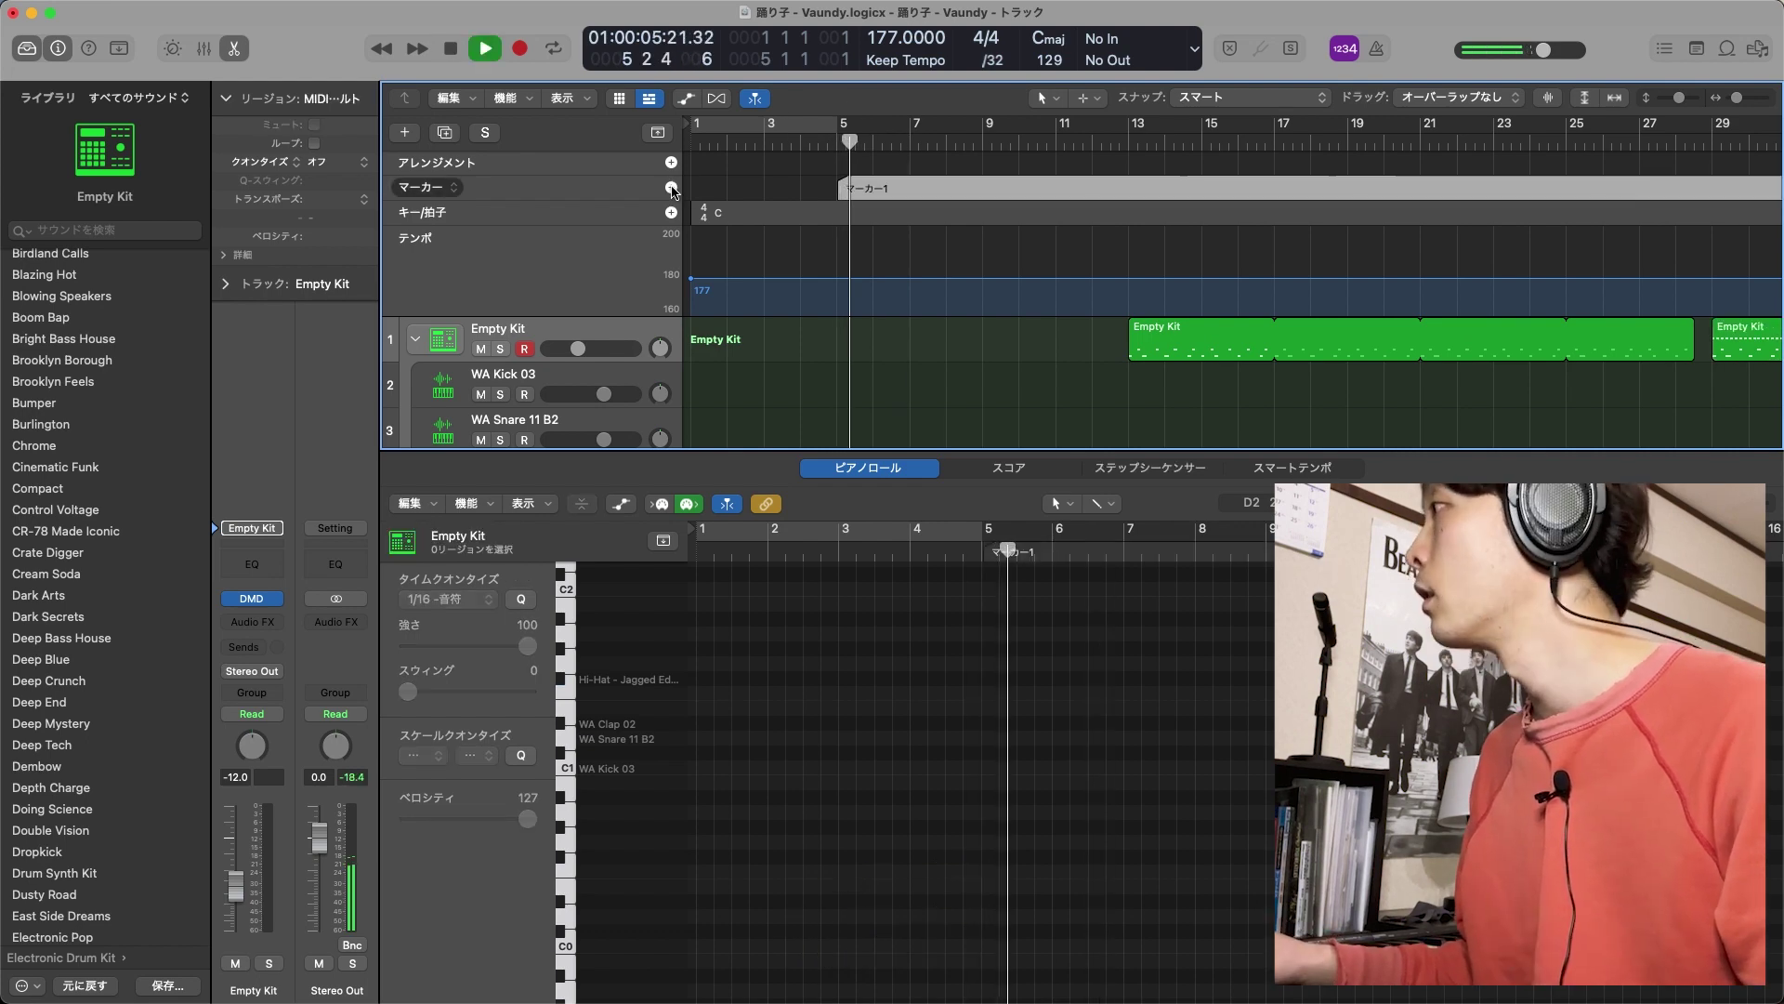
{"action": "left_click", "coordinate": [839, 192]}
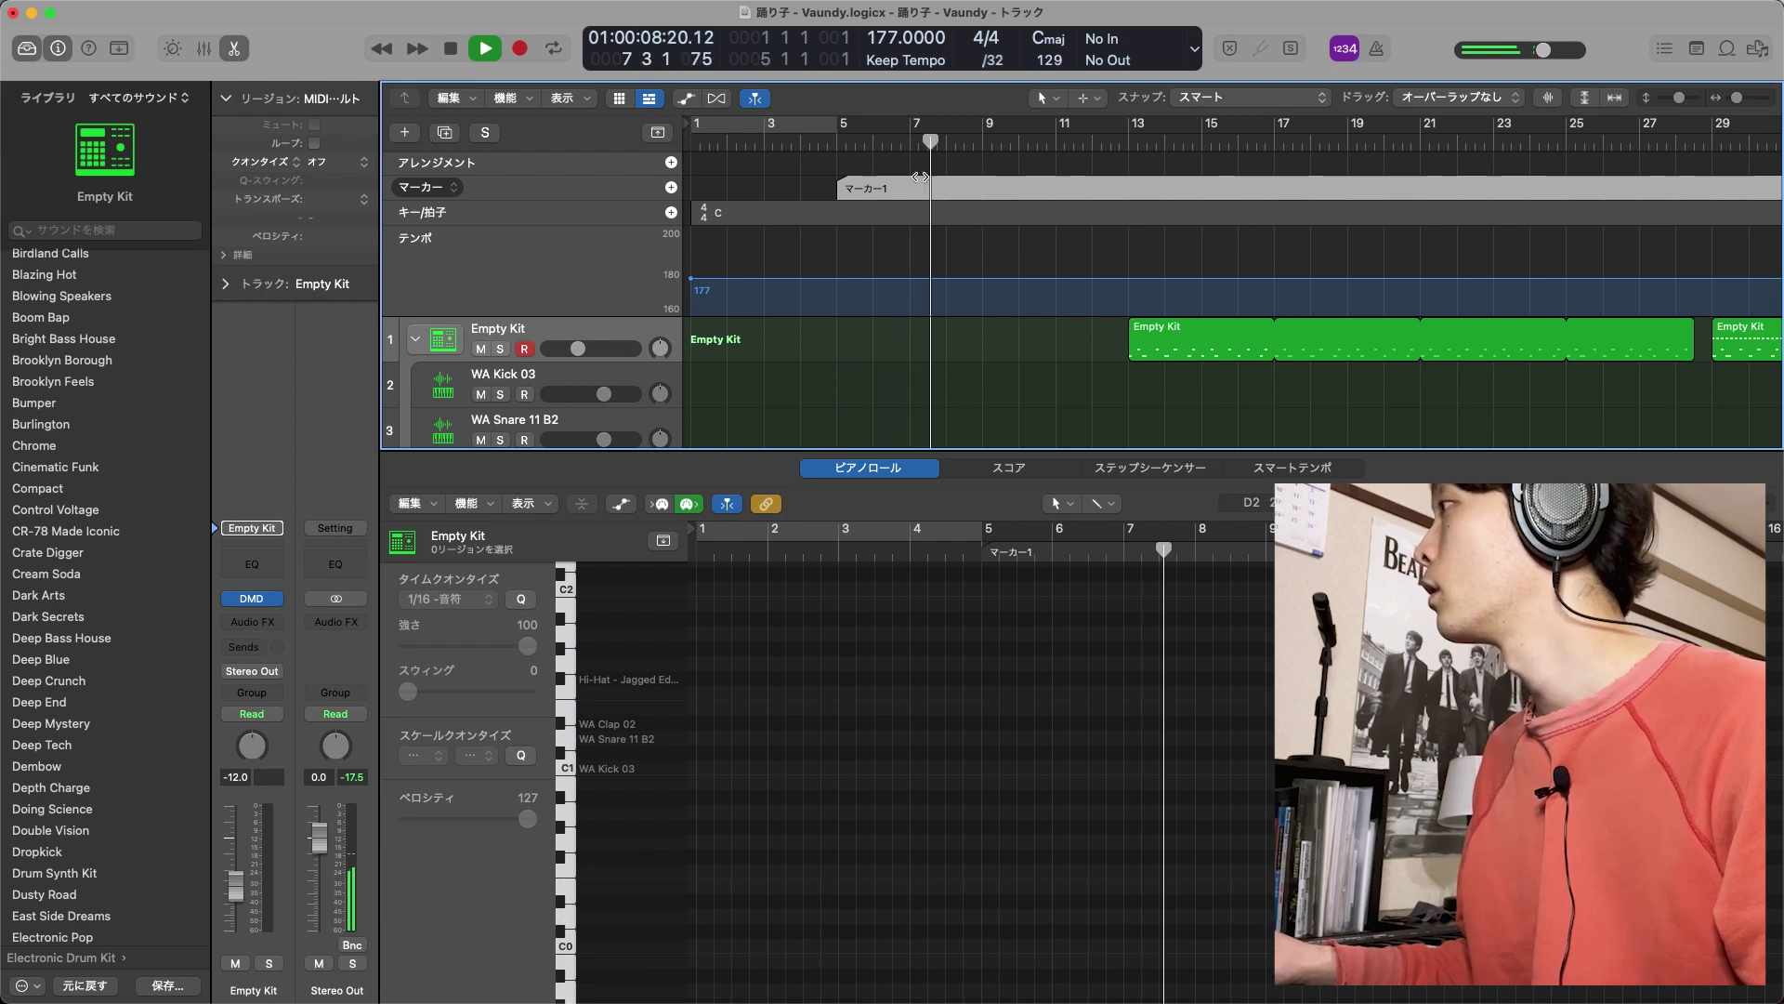
{"action": "left_click", "coordinate": [862, 187]}
{"action": "left_click", "coordinate": [863, 187]}
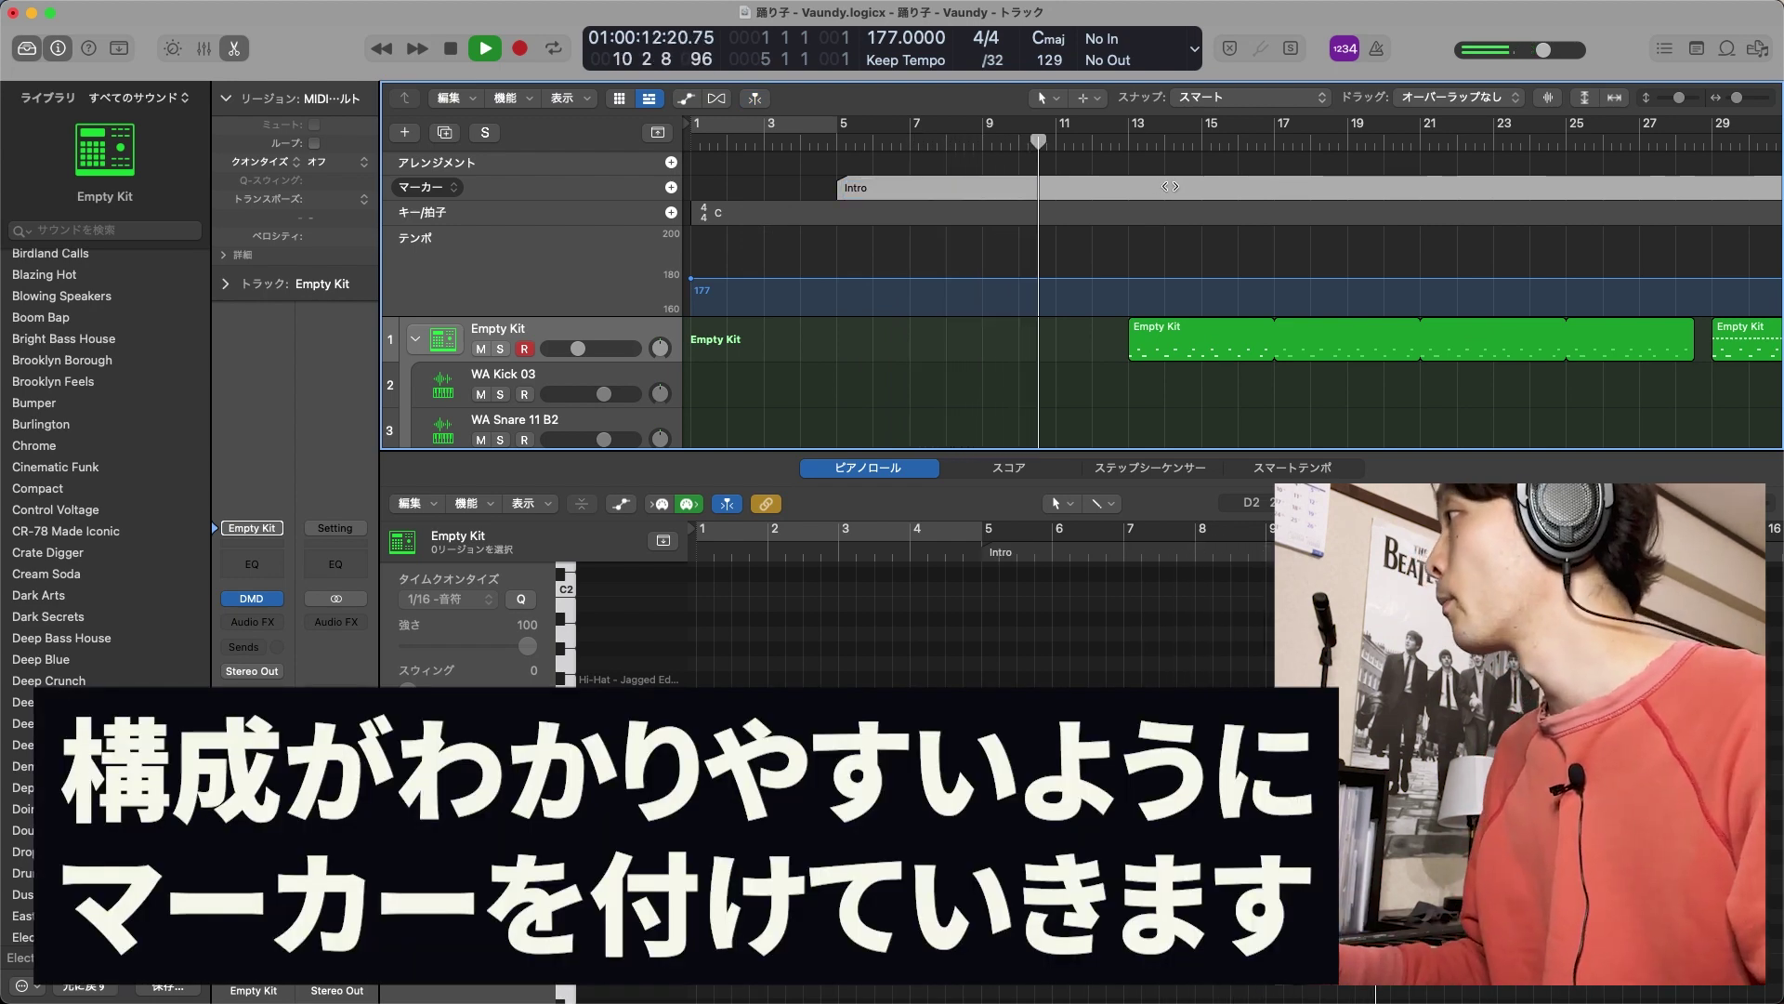
Add a marker at bar 13 and name it 1A
{"action": "left_click", "coordinate": [672, 189]}
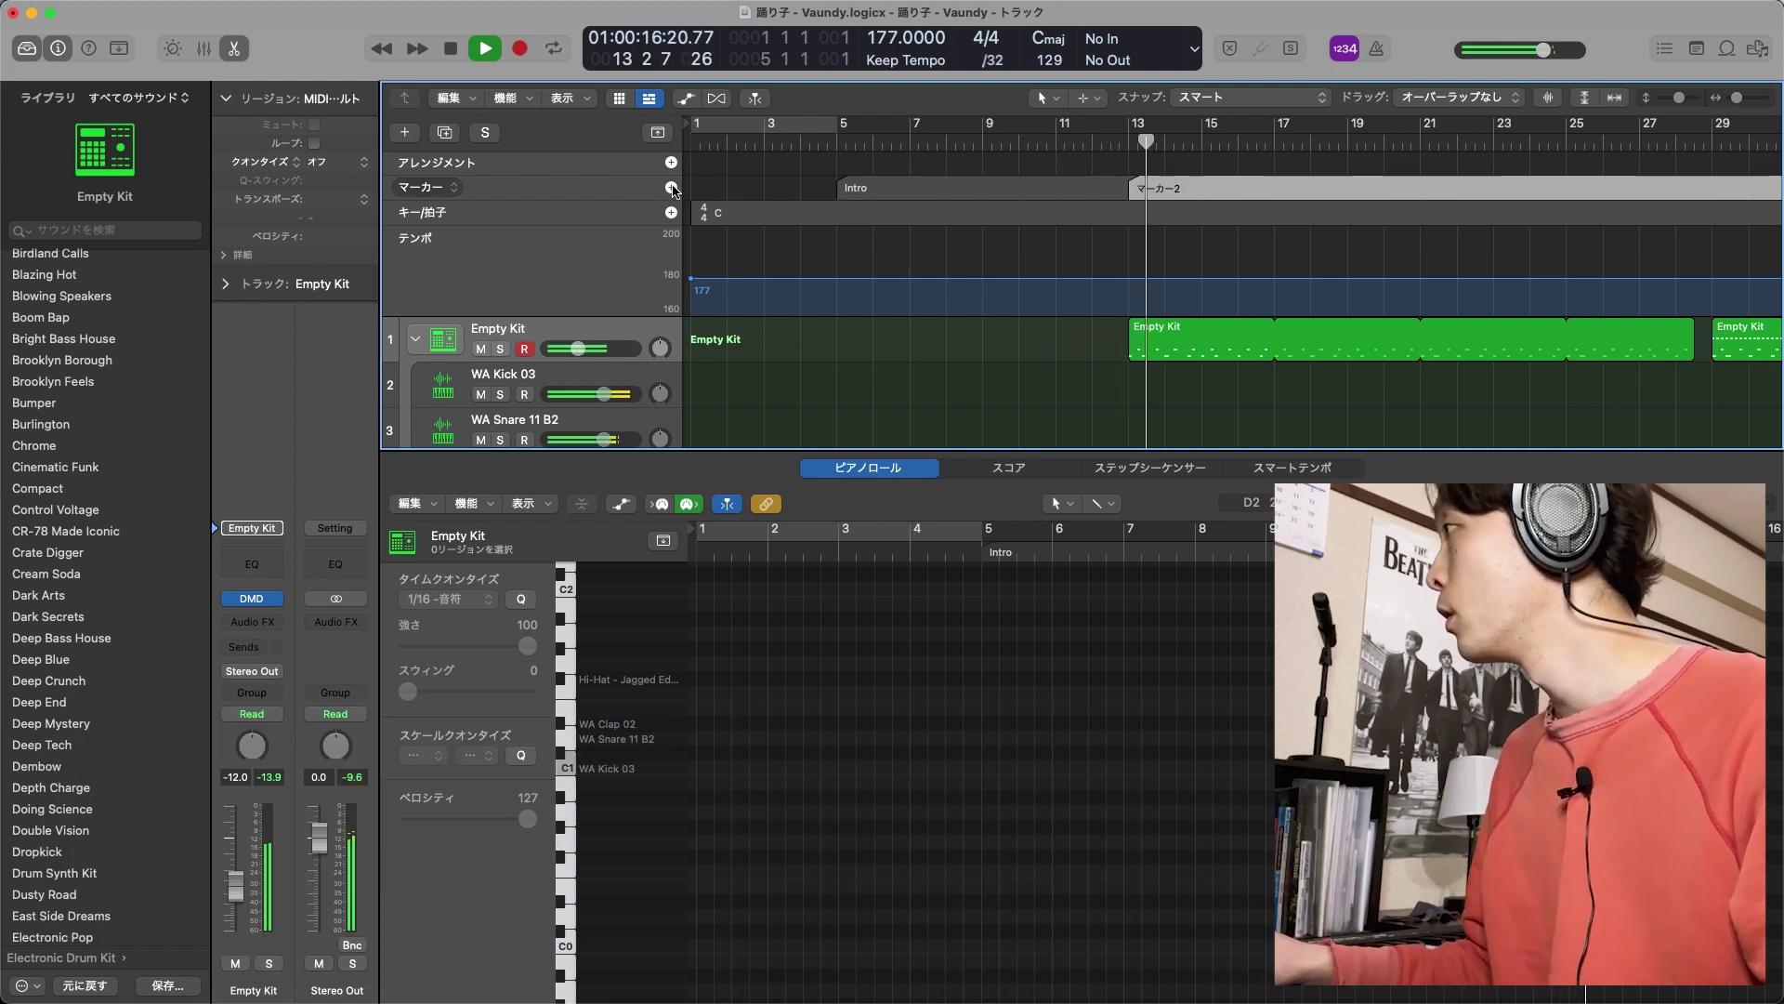
{"action": "left_click_drag", "start_coordinate": [1131, 192], "coordinate": [1152, 190]}
{"action": "double_click", "coordinate": [1152, 191]}
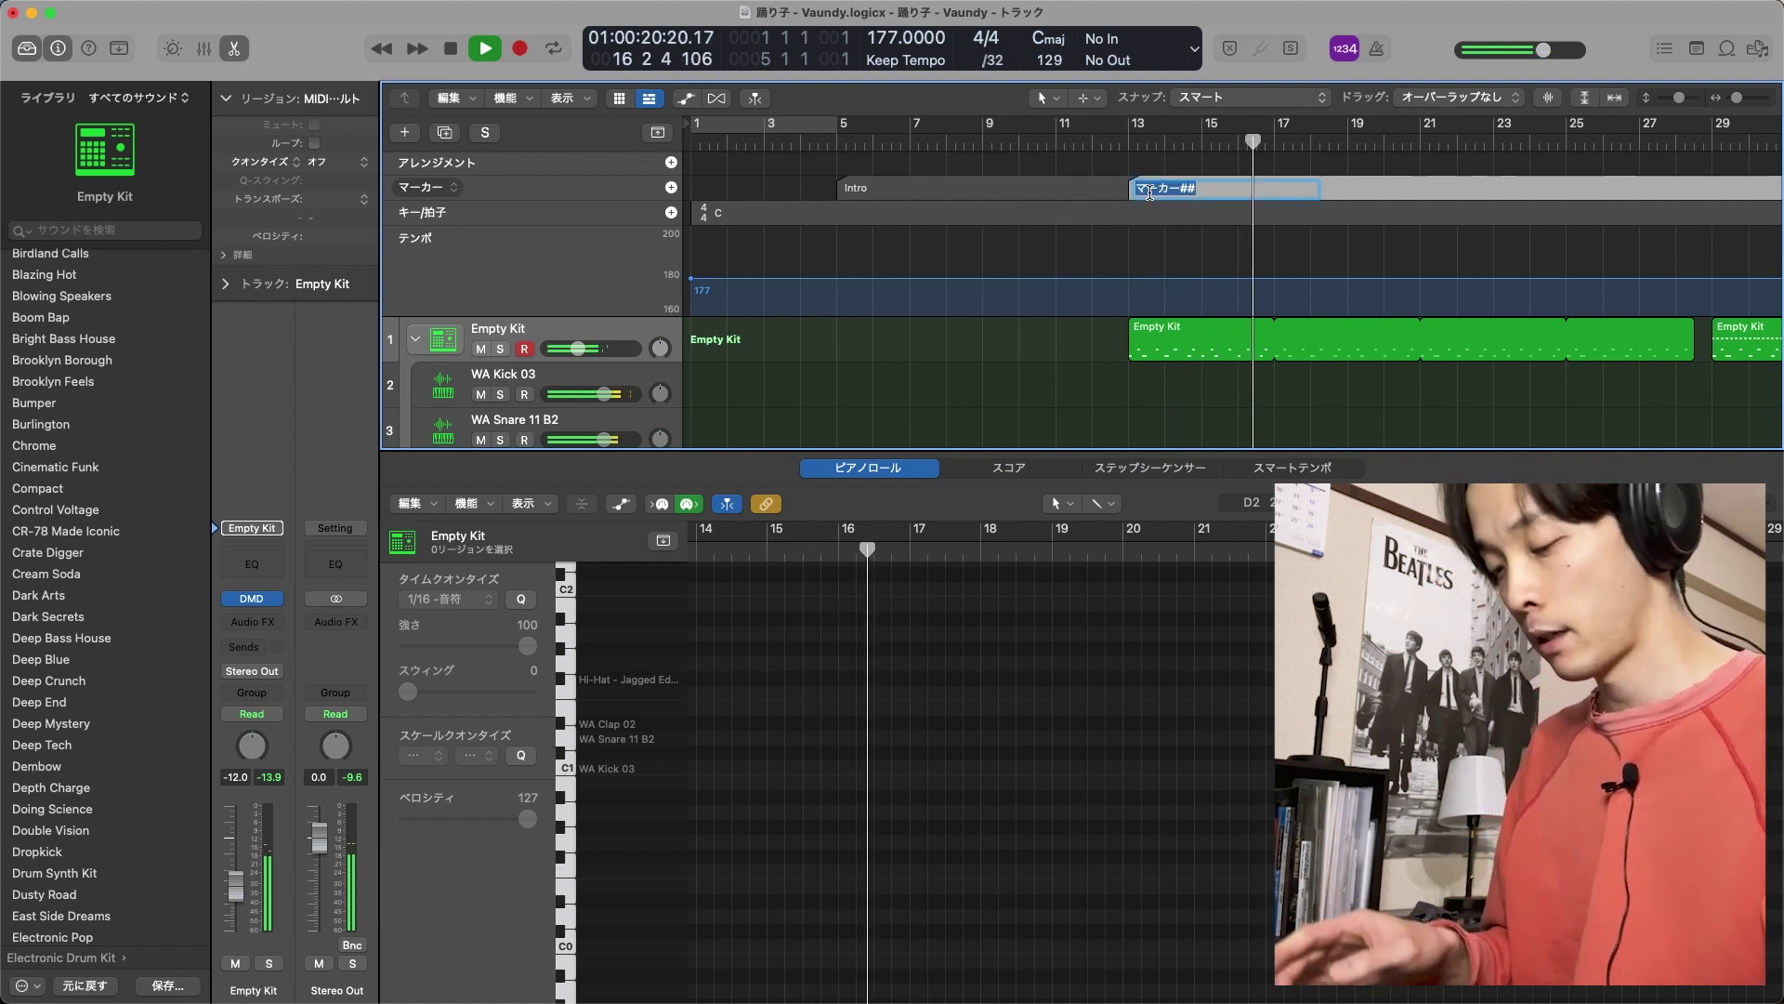
{"action": "type", "text": "1A"}
{"action": "key", "text": "Return"}
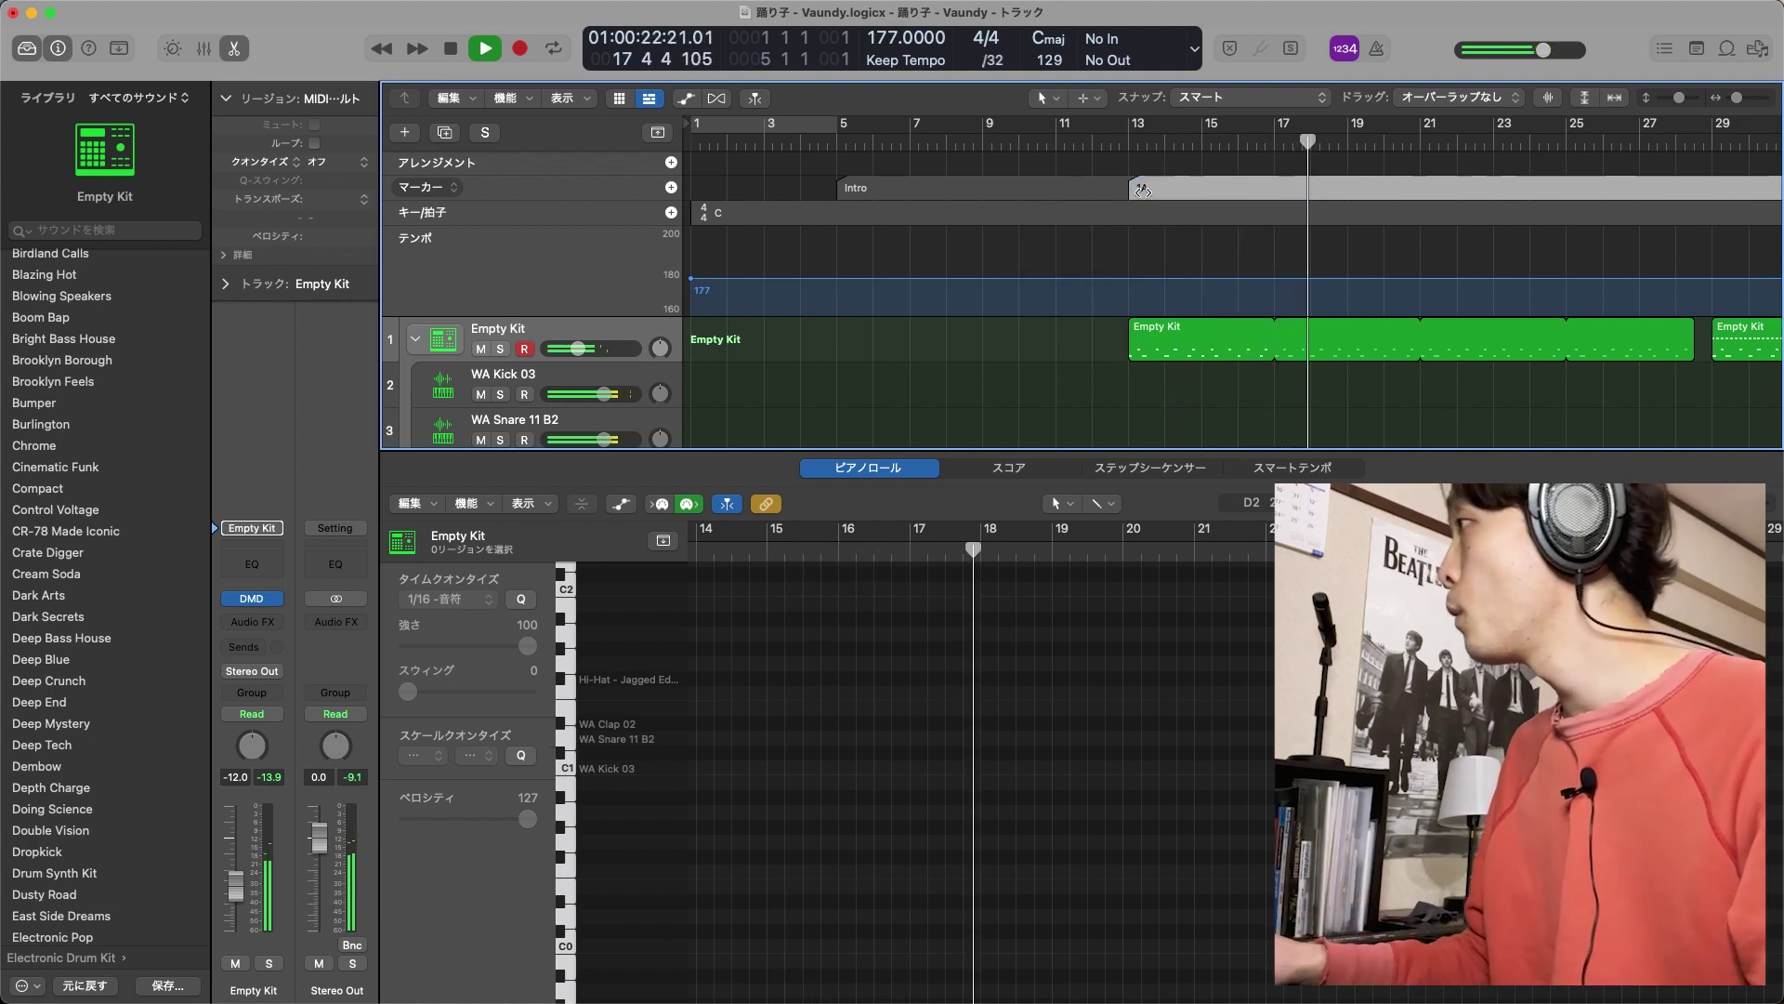
Add a marker at bar 21 and name it 1A'
{"action": "scroll", "coordinate": [1167, 271], "scroll_direction": "right", "scroll_amount": 5}
{"action": "scroll", "coordinate": [1167, 271], "scroll_direction": "right", "scroll_amount": 2}
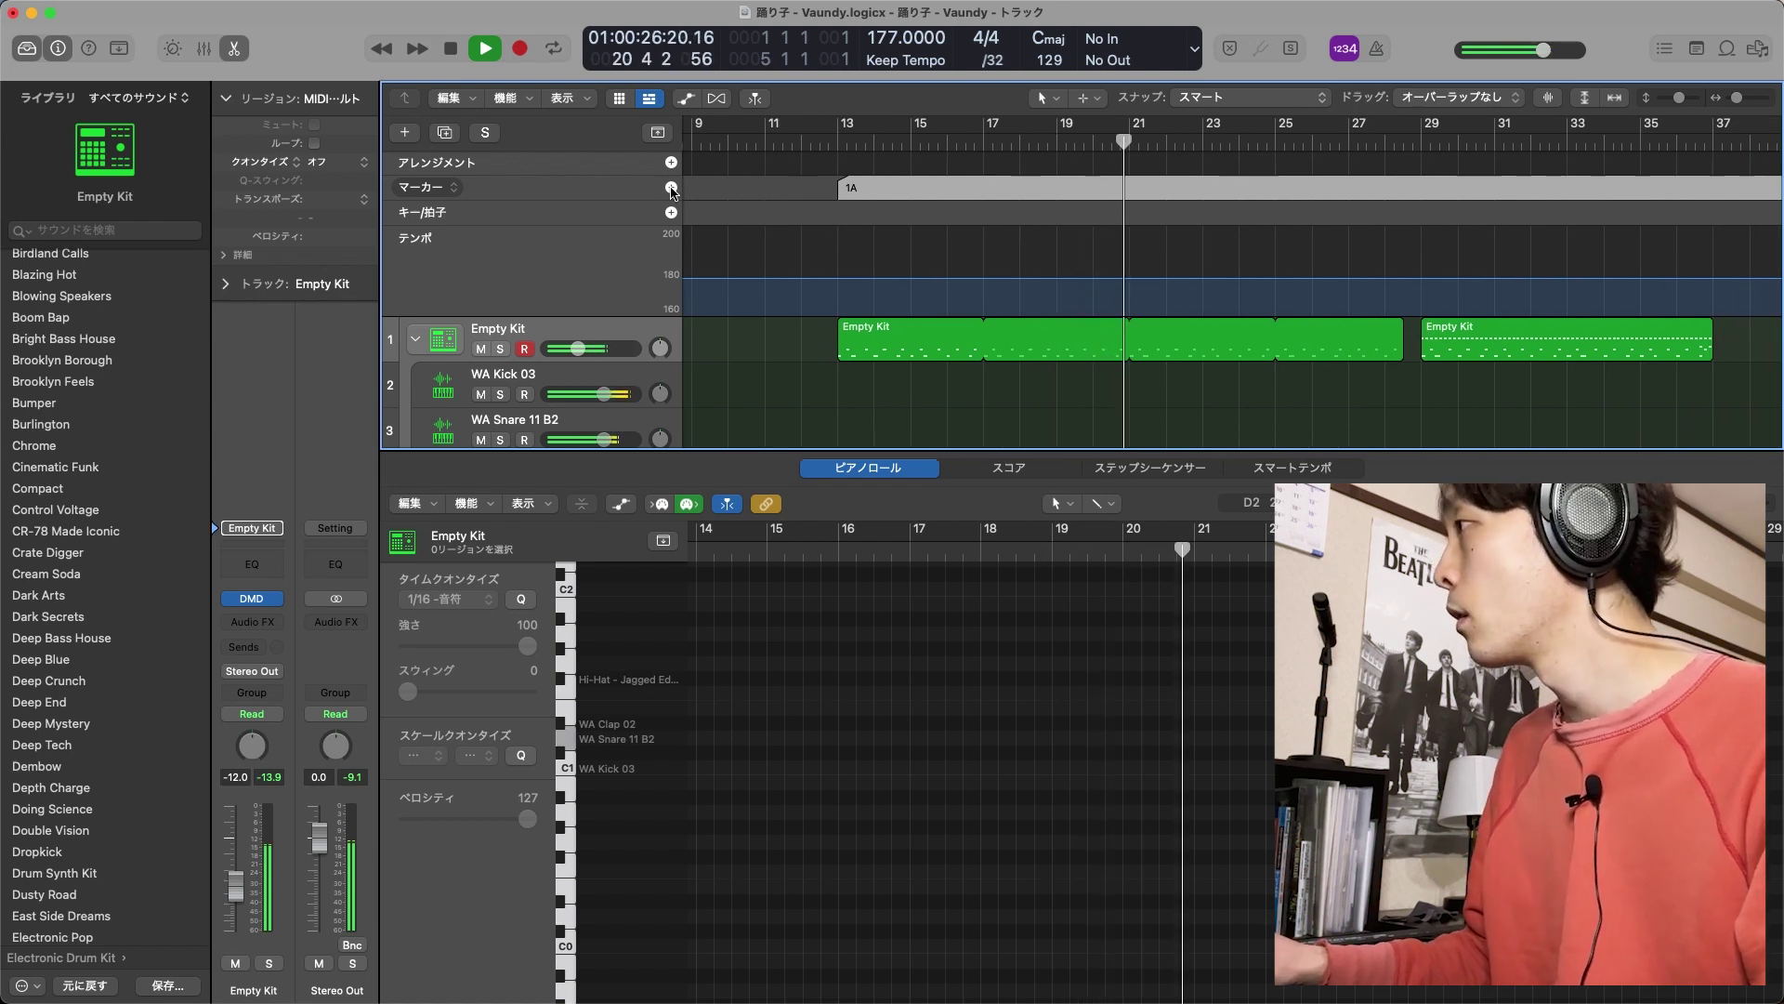
{"action": "left_click", "coordinate": [671, 188]}
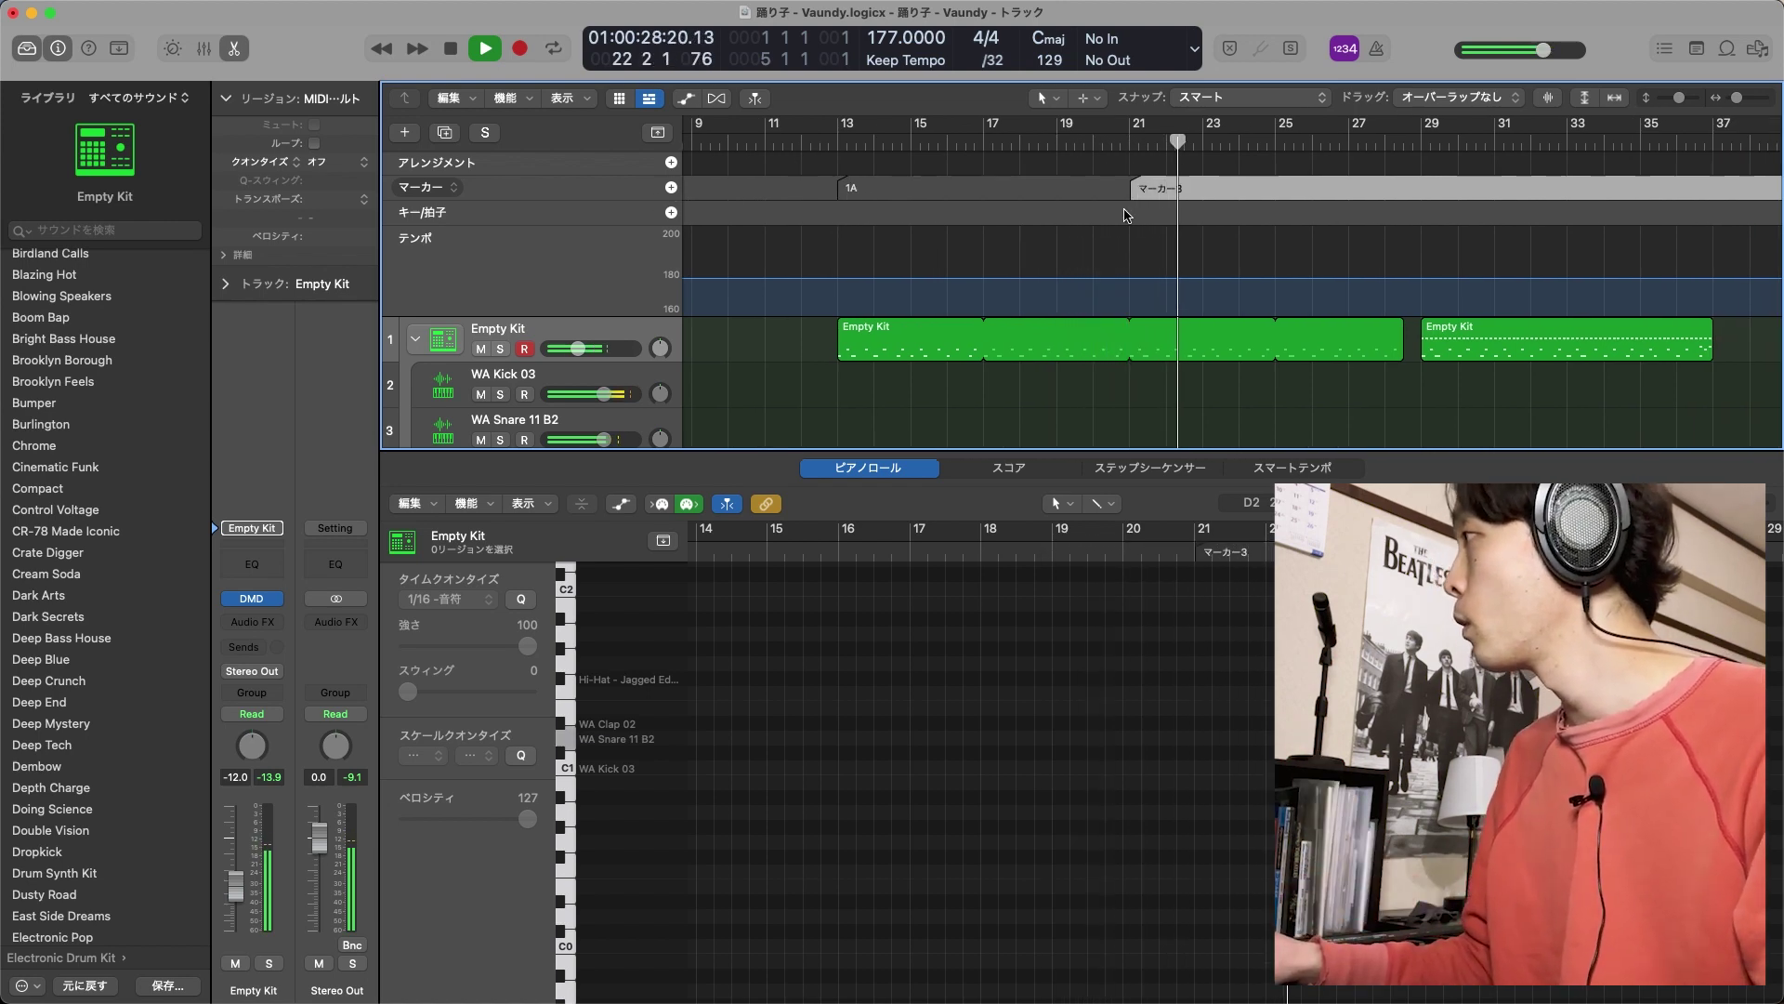
{"action": "double_click", "coordinate": [1153, 188]}
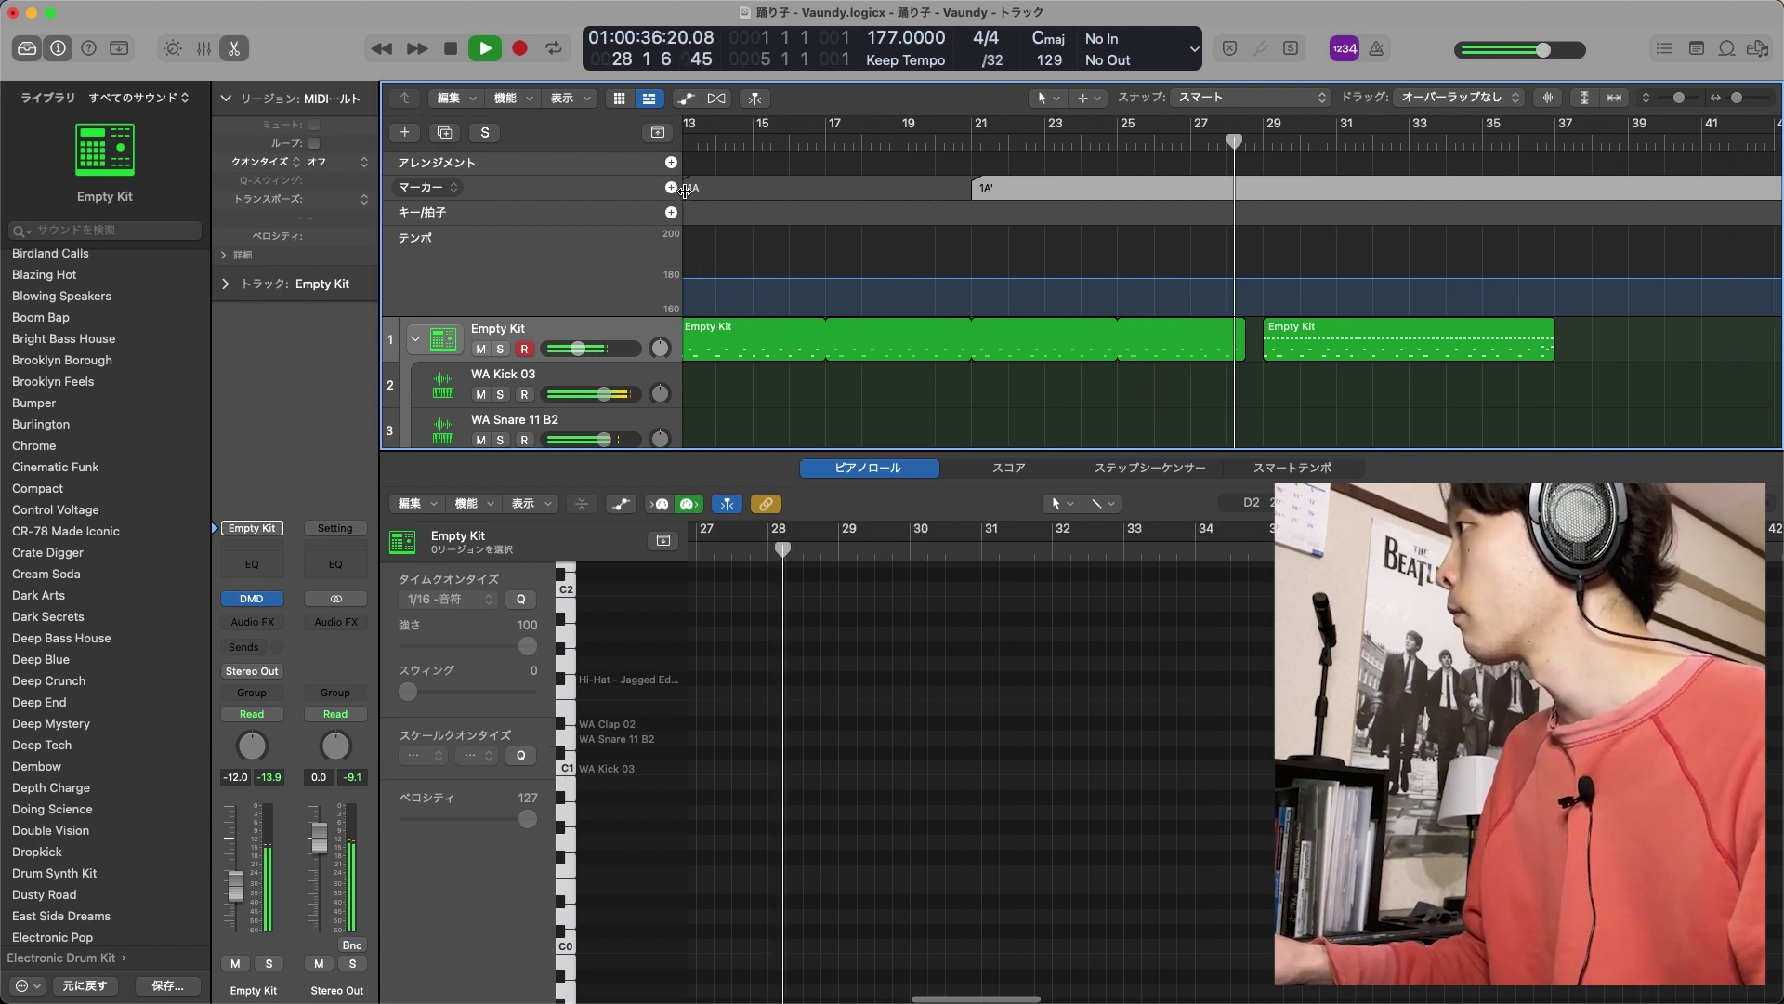
Add a marker at bar 29 and name it 1S
{"action": "left_click", "coordinate": [671, 188]}
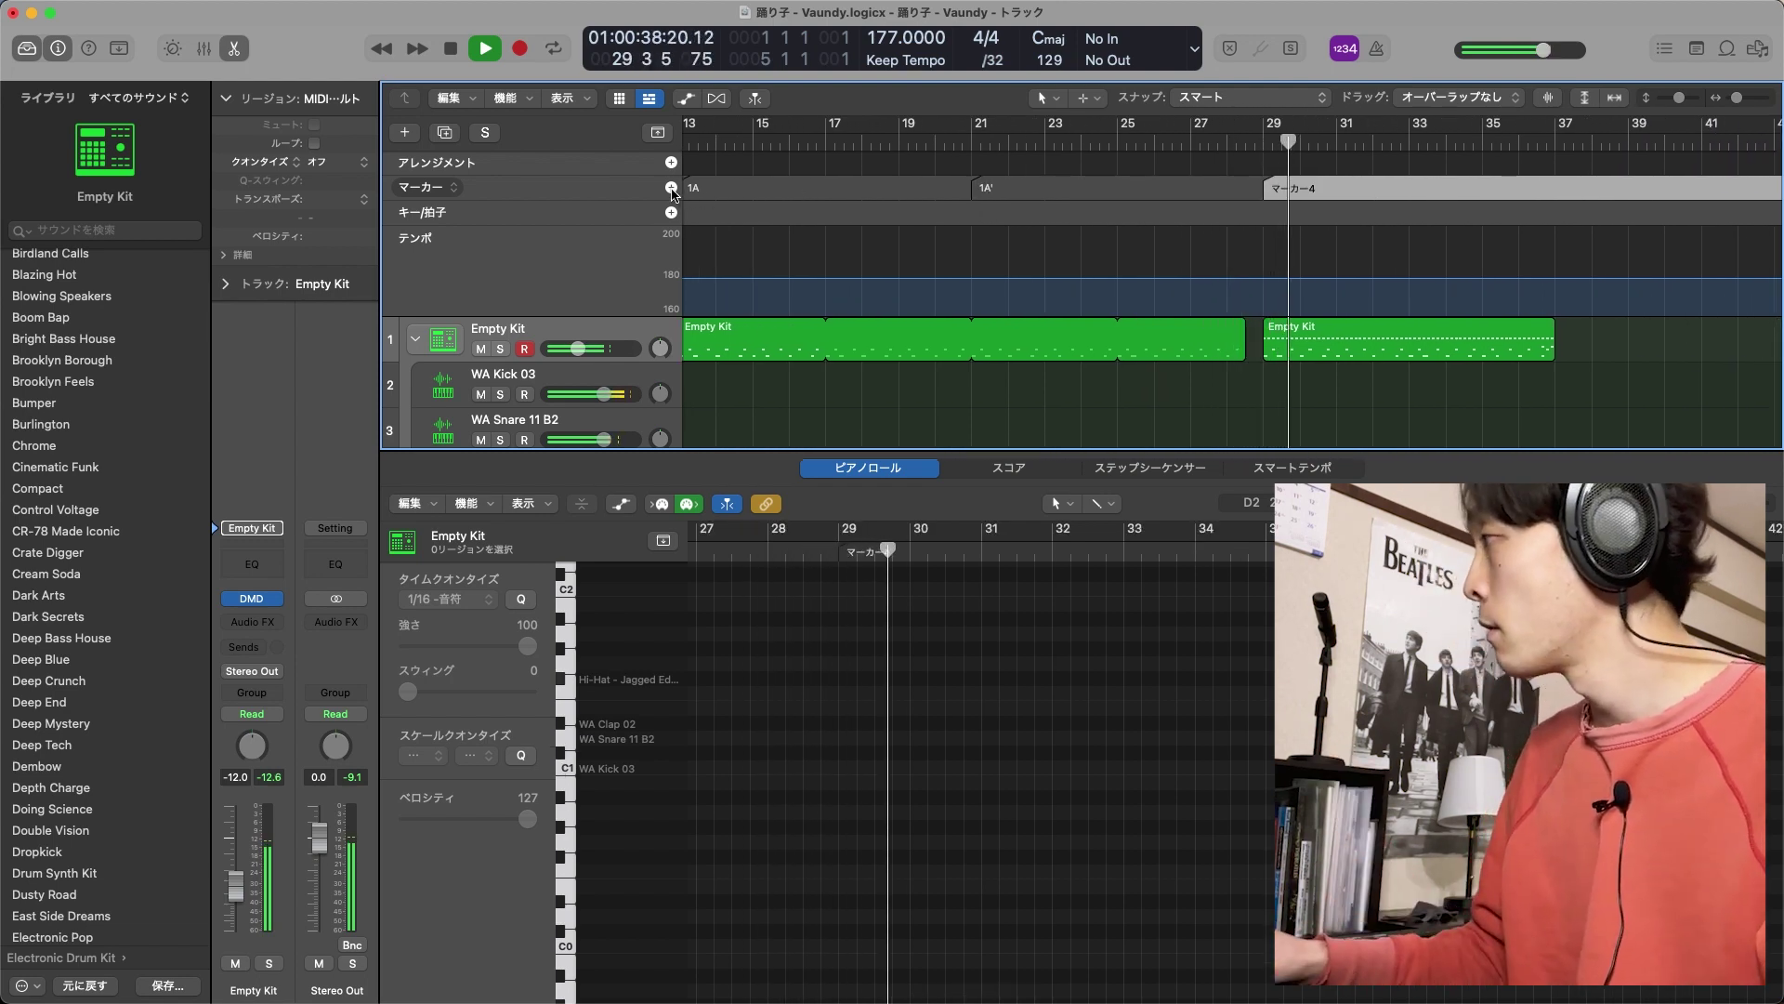
{"action": "double_click", "coordinate": [1287, 188]}
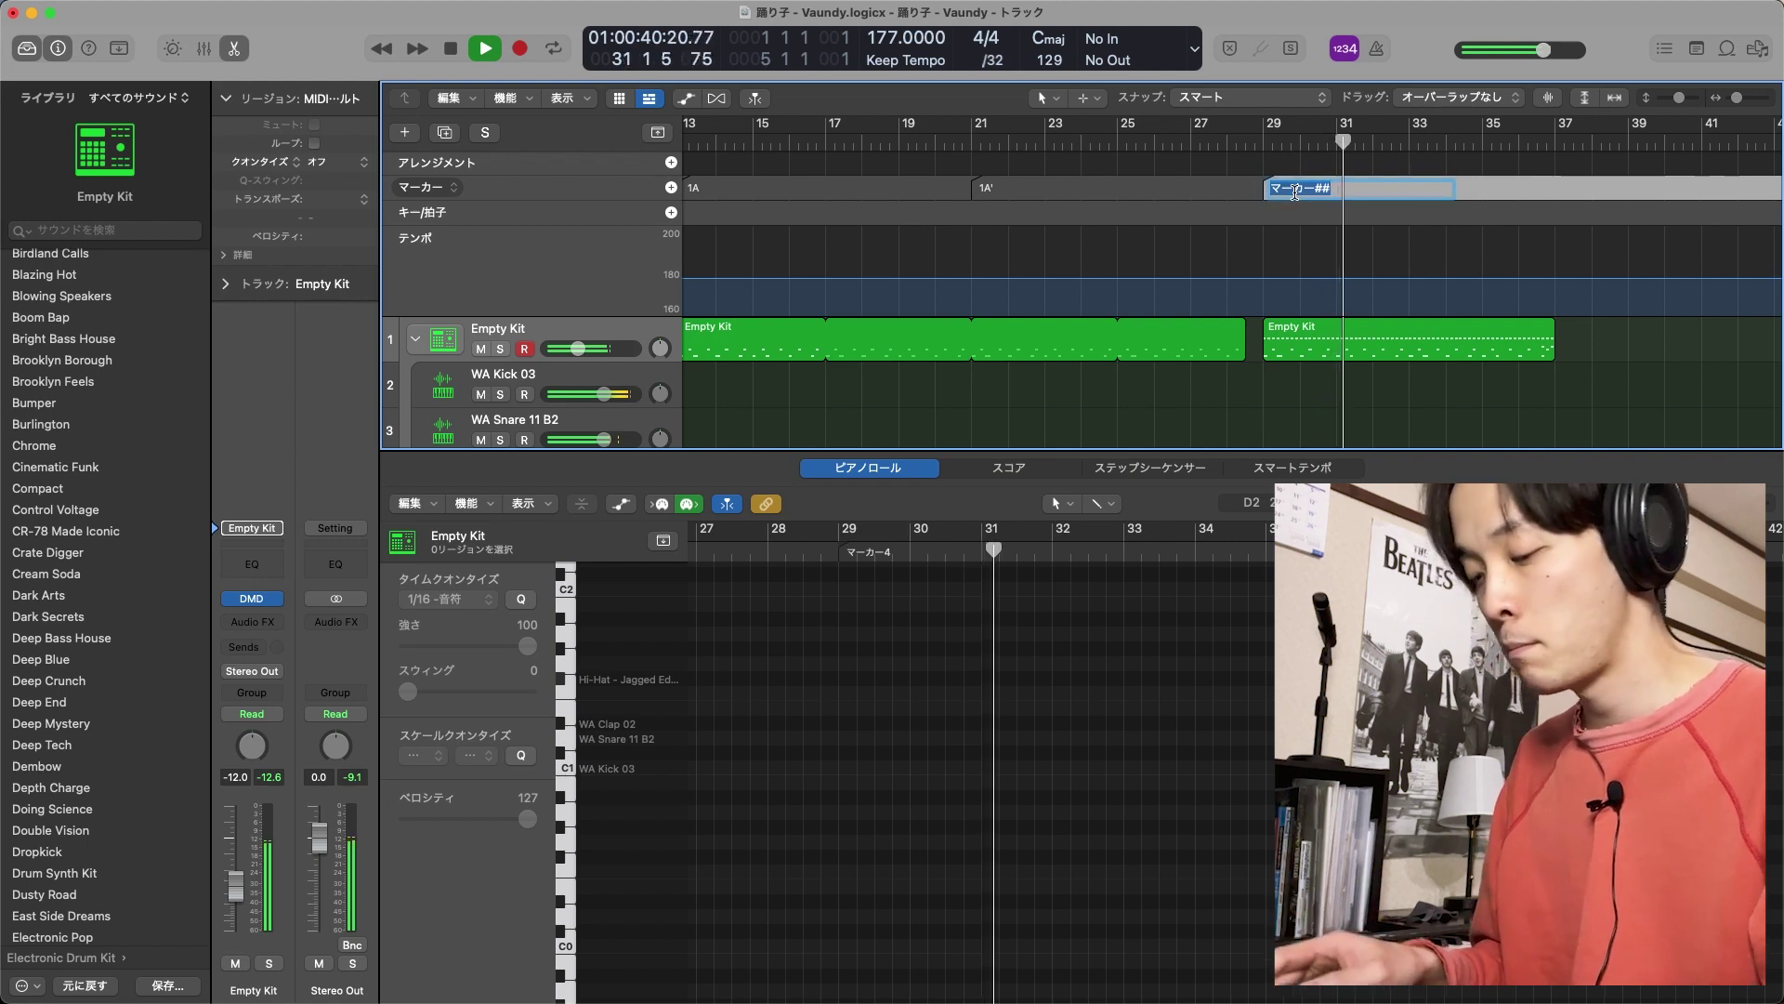
{"action": "type", "text": "1S"}
{"action": "key", "text": "Return"}
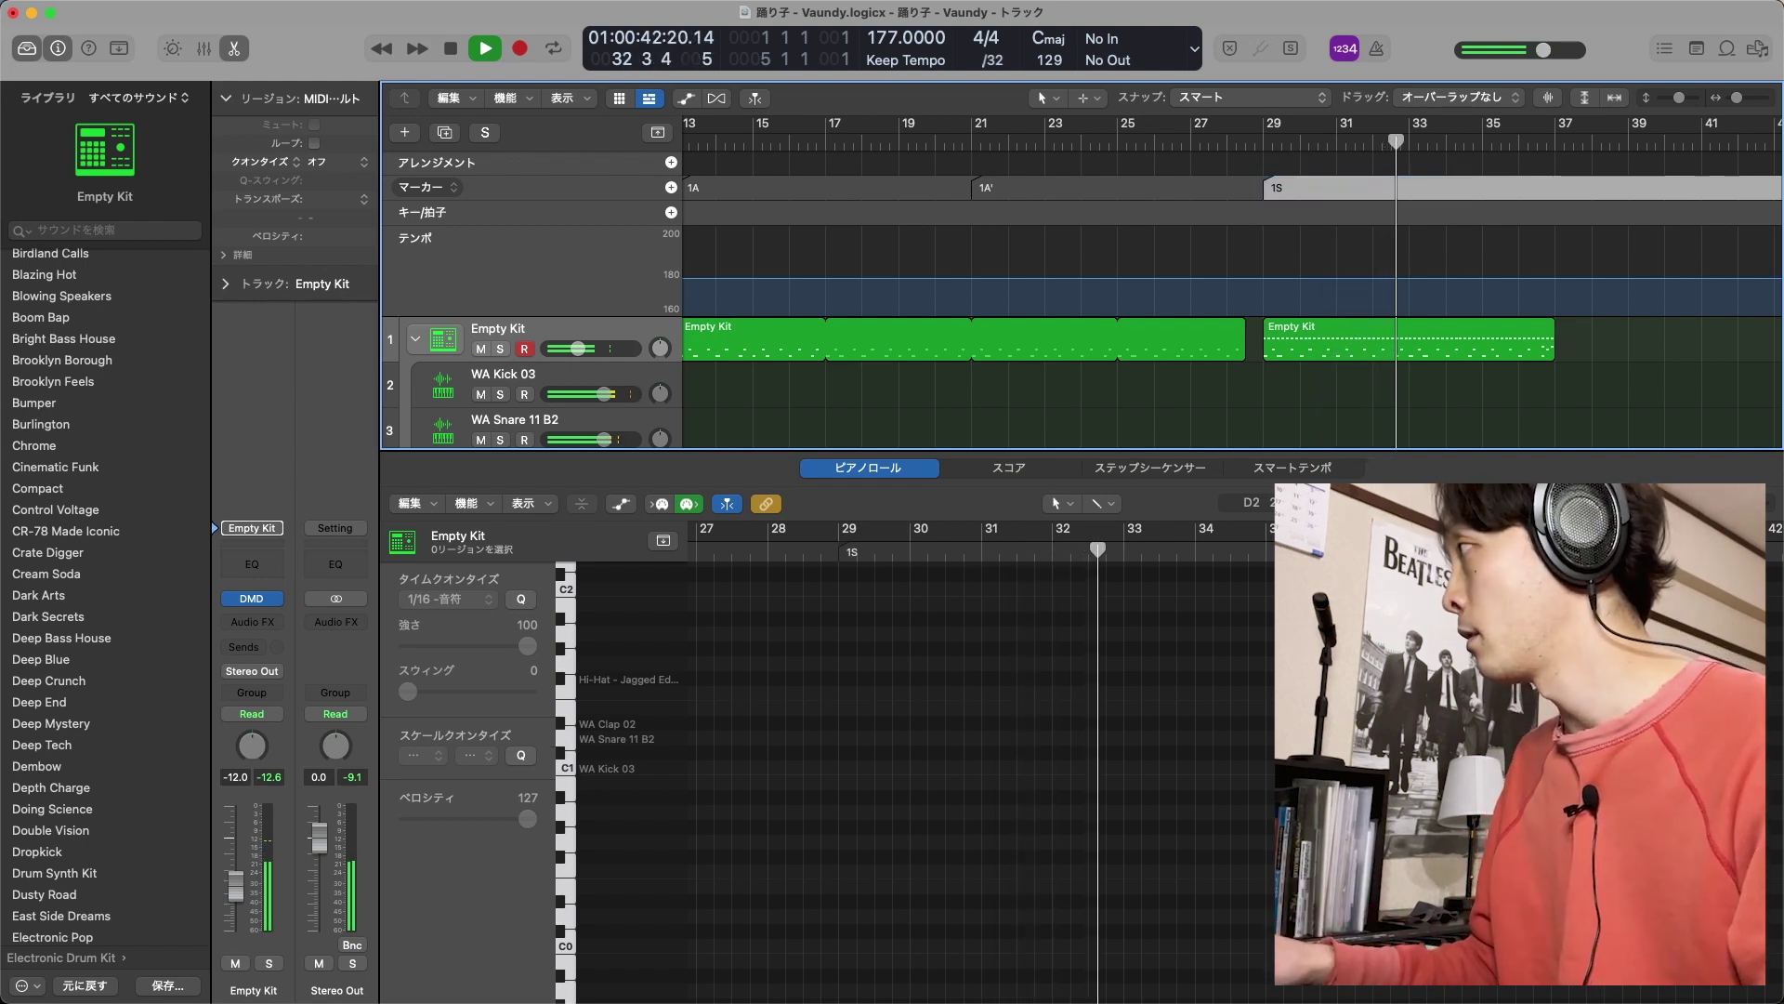
Extend the Empty Kit region that starts at bar 29 past bar 37
{"action": "scroll", "coordinate": [1362, 212], "scroll_direction": "right", "scroll_amount": 5}
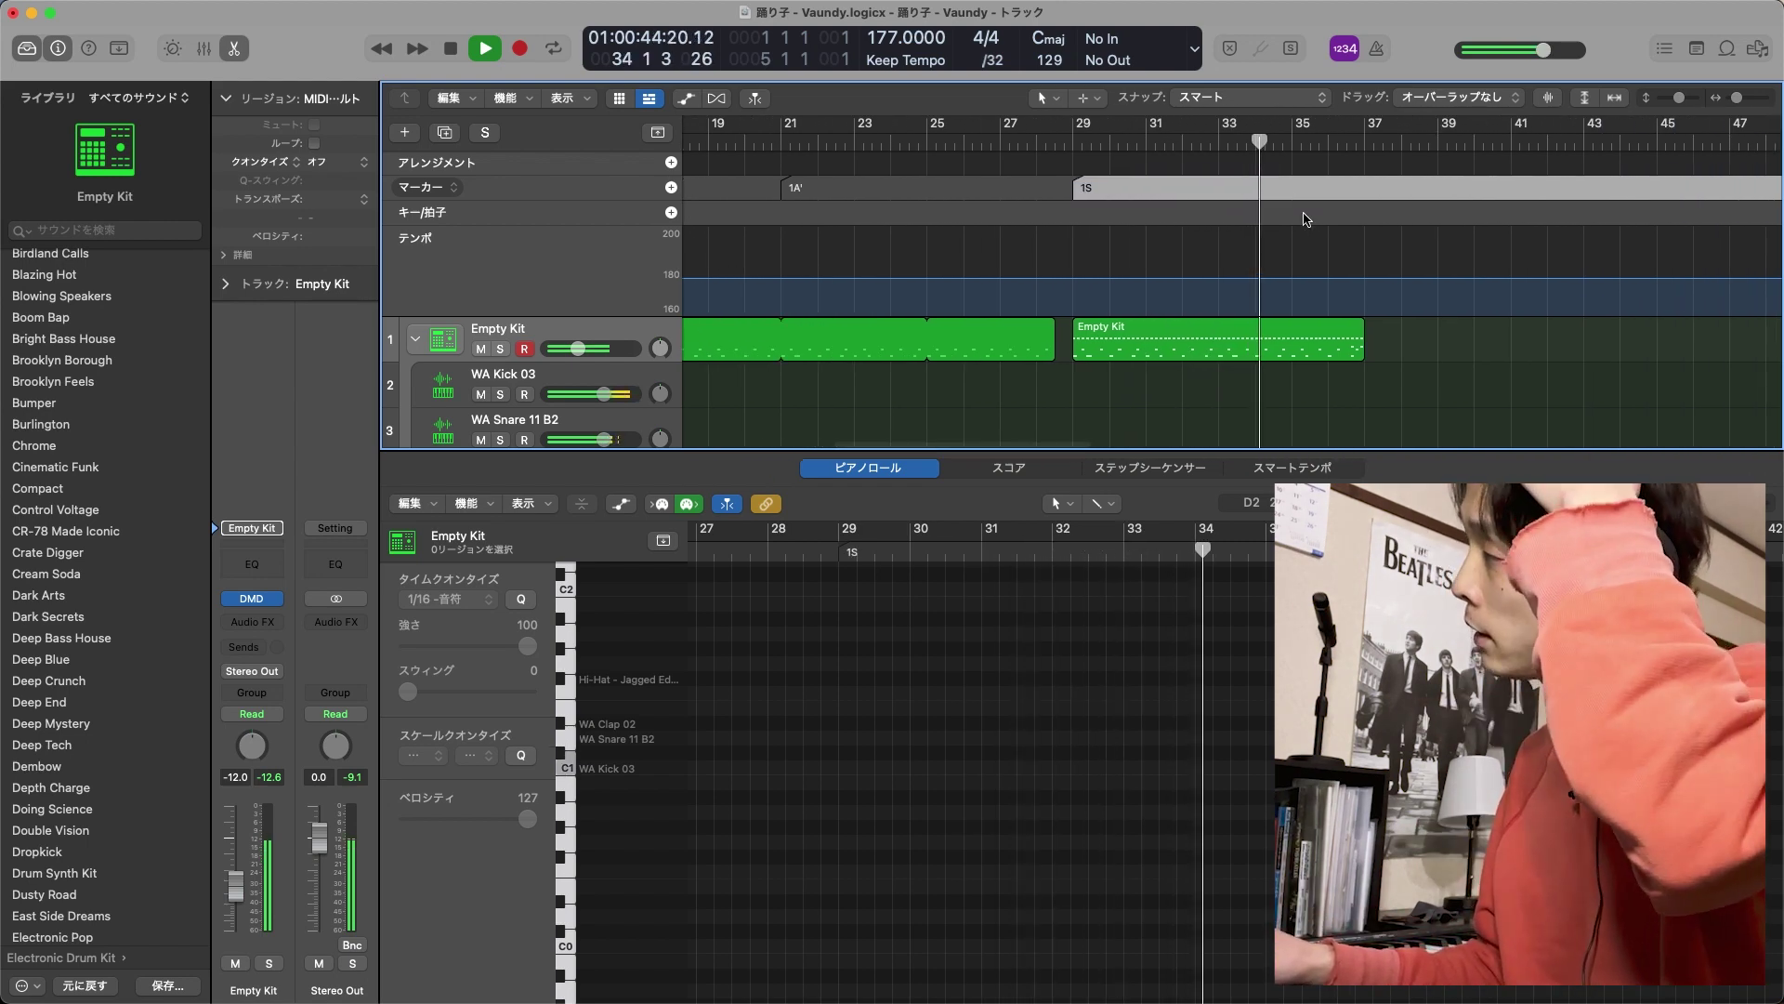
{"action": "scroll", "coordinate": [1305, 219], "scroll_direction": "right", "scroll_amount": 3}
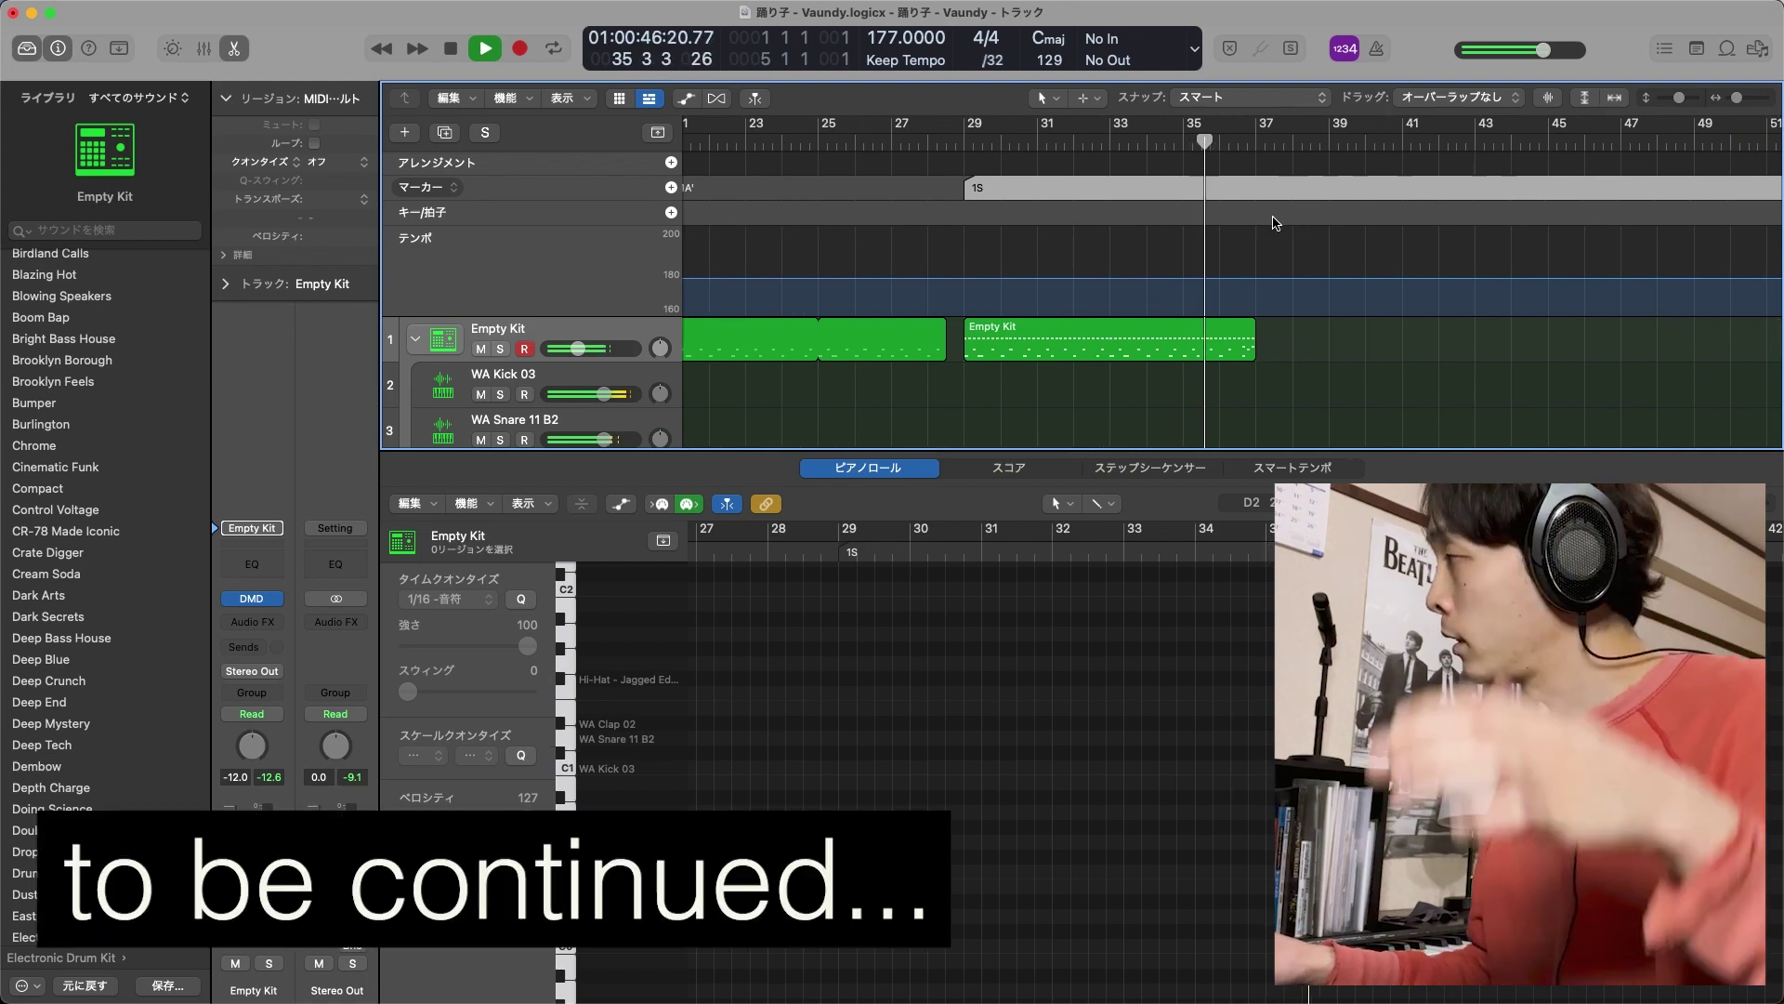
{"action": "scroll", "coordinate": [1245, 207], "scroll_direction": "right", "scroll_amount": 3}
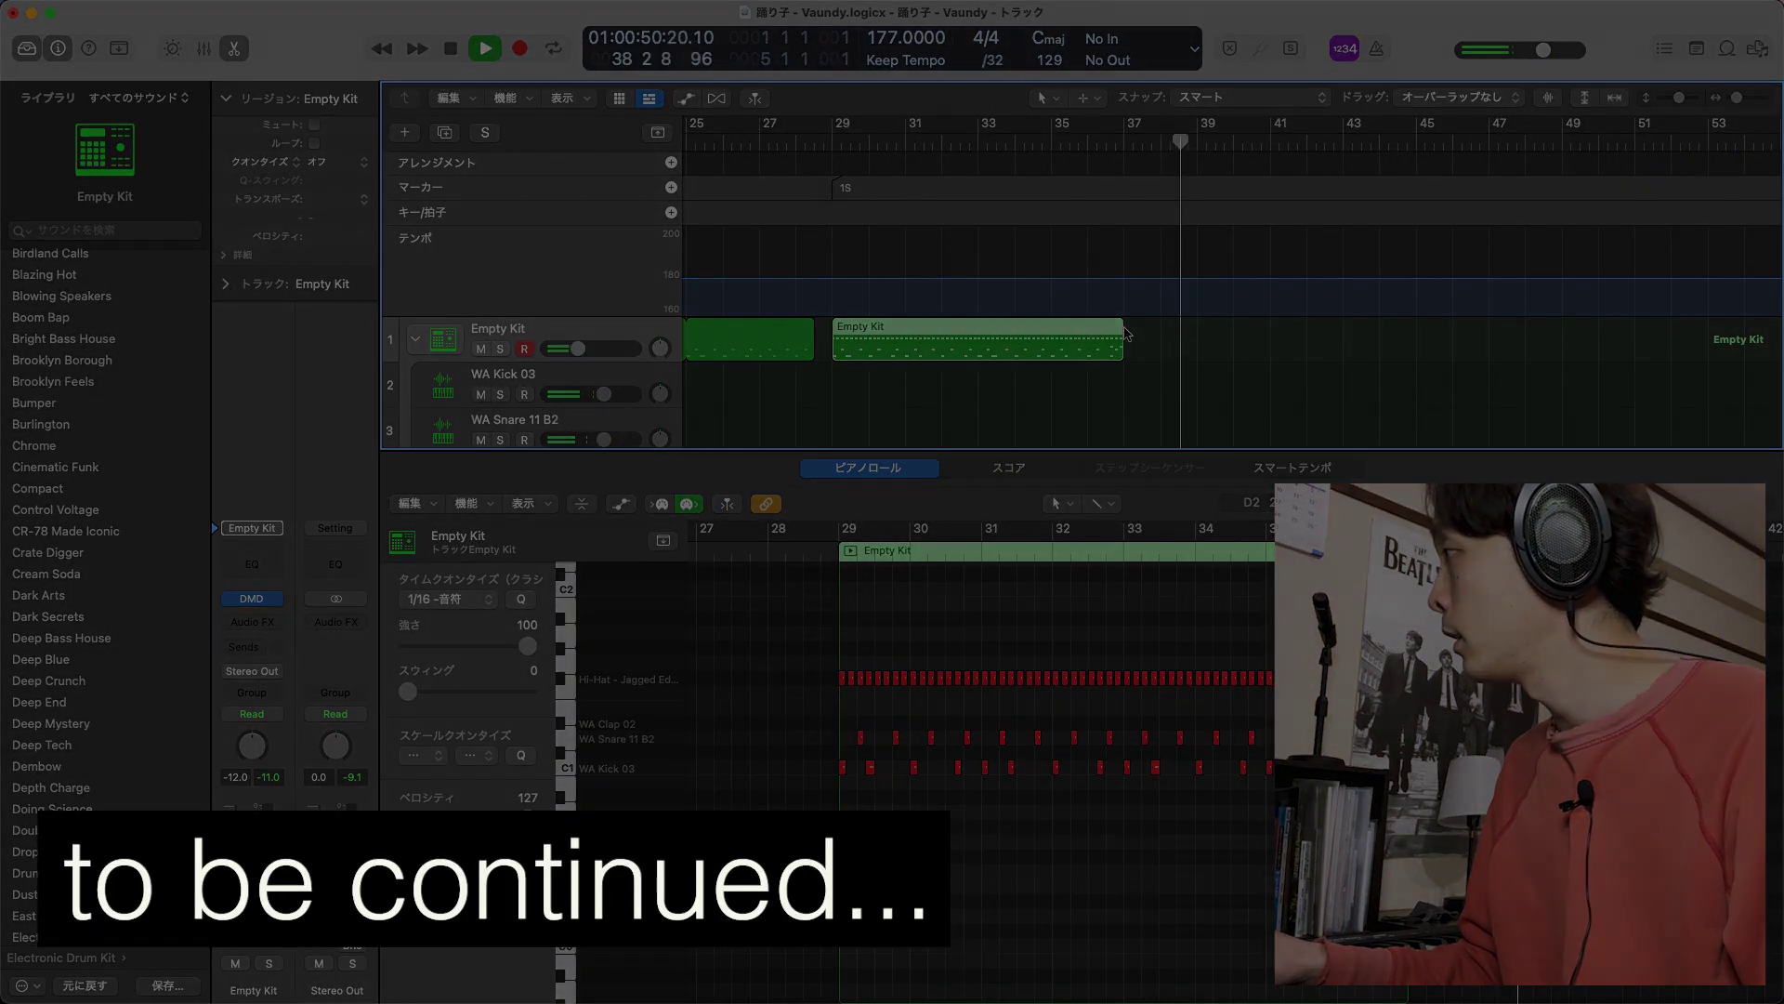
{"action": "left_click_drag", "start_coordinate": [1122, 328], "coordinate": [1338, 336]}
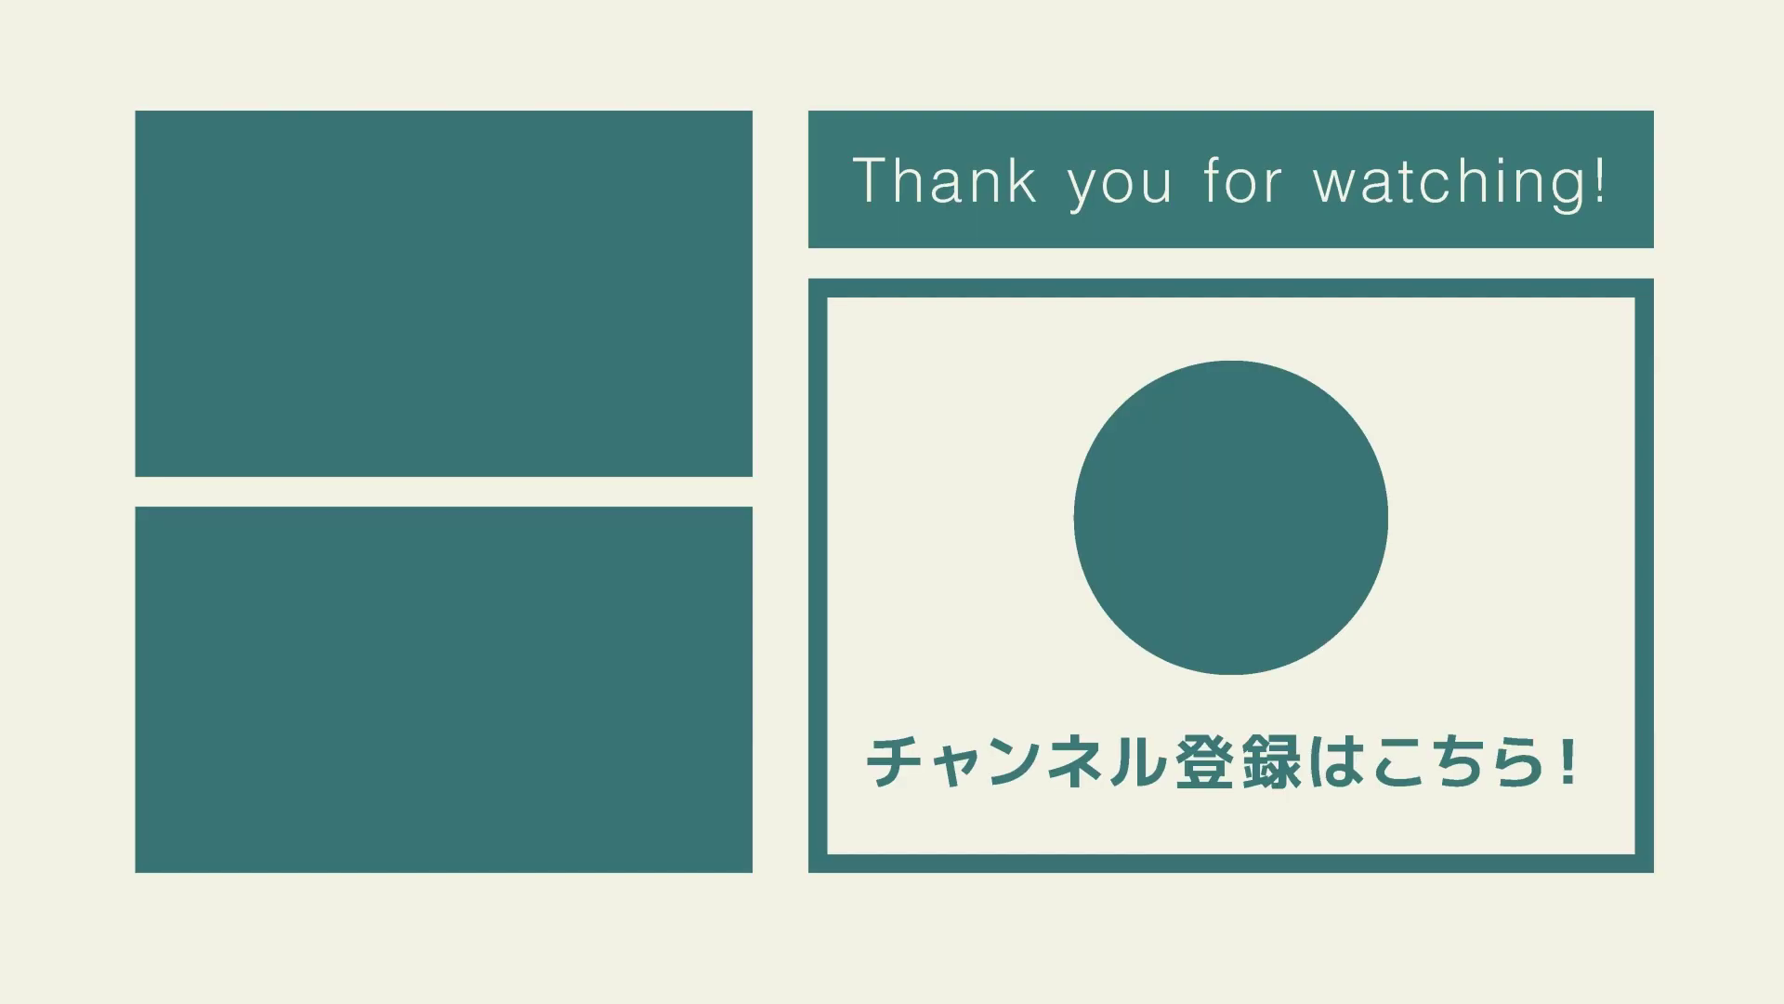